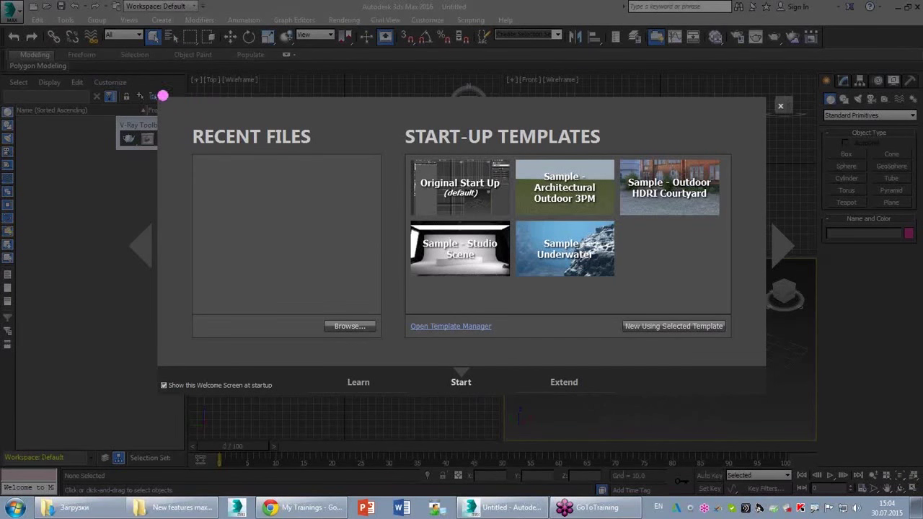
# - Browse the five start-up templates and choose Sample - Outdoor HDRI Courtyard
pyautogui.moveTo(153, 94)
pyautogui.mouseDown()
pyautogui.moveTo(761, 91)
pyautogui.moveTo(776, 245)
pyautogui.moveTo(743, 408)
pyautogui.moveTo(140, 411)
pyautogui.moveTo(166, 86)
pyautogui.mouseUp()
pyautogui.moveTo(394, 153); pyautogui.dragTo(622, 151)
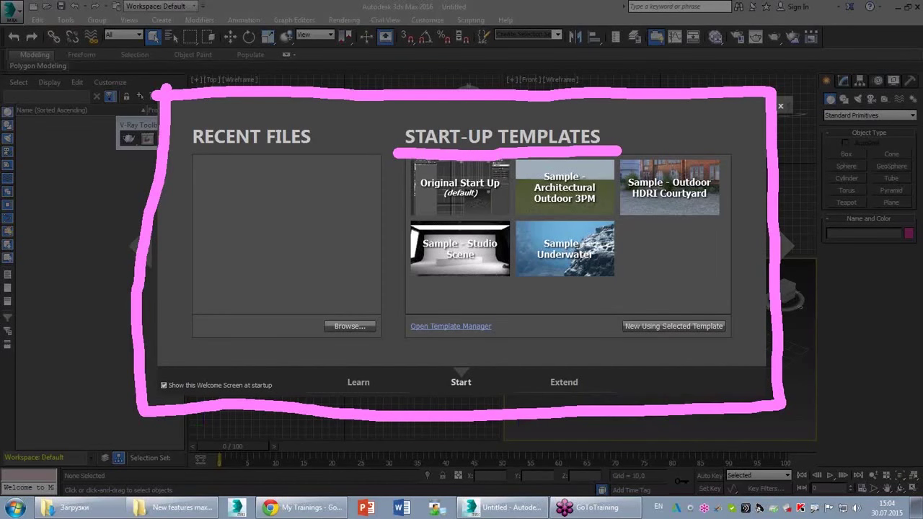
pyautogui.moveTo(510, 213); pyautogui.dragTo(409, 213)
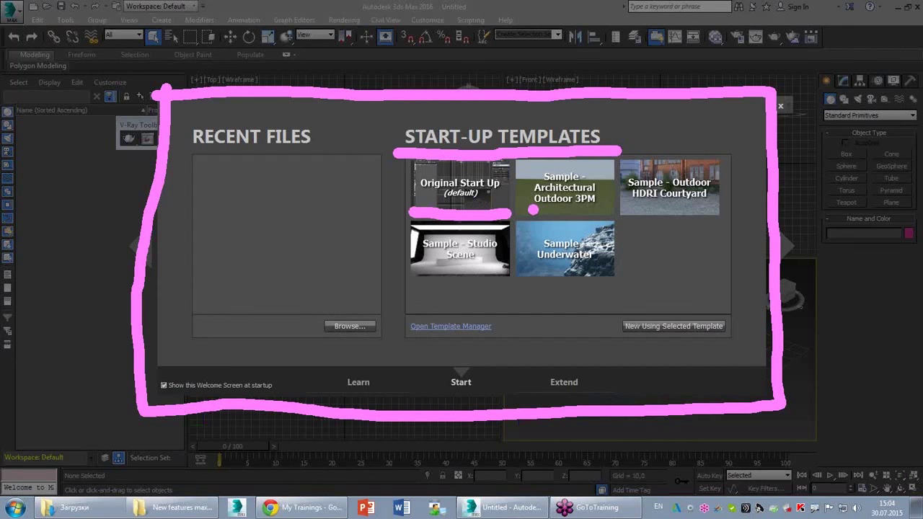
pyautogui.moveTo(520, 214); pyautogui.dragTo(718, 212)
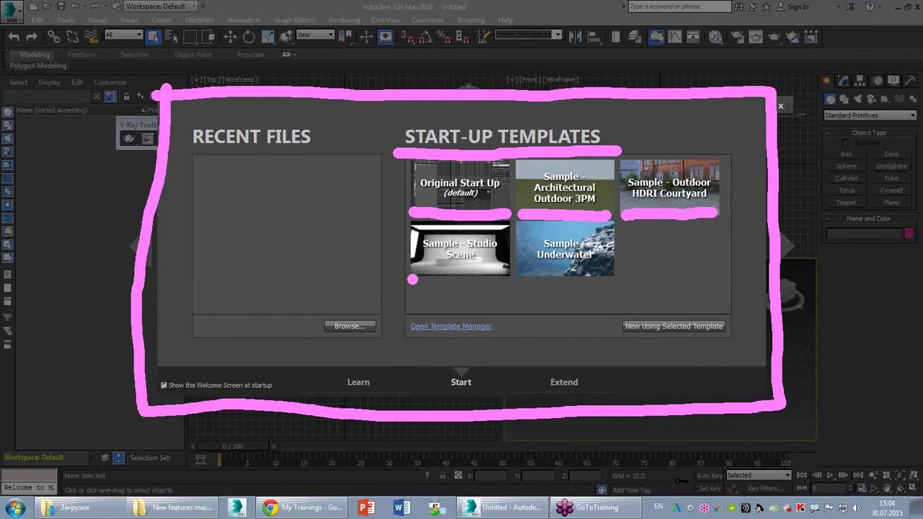
pyautogui.moveTo(410, 274); pyautogui.dragTo(624, 273)
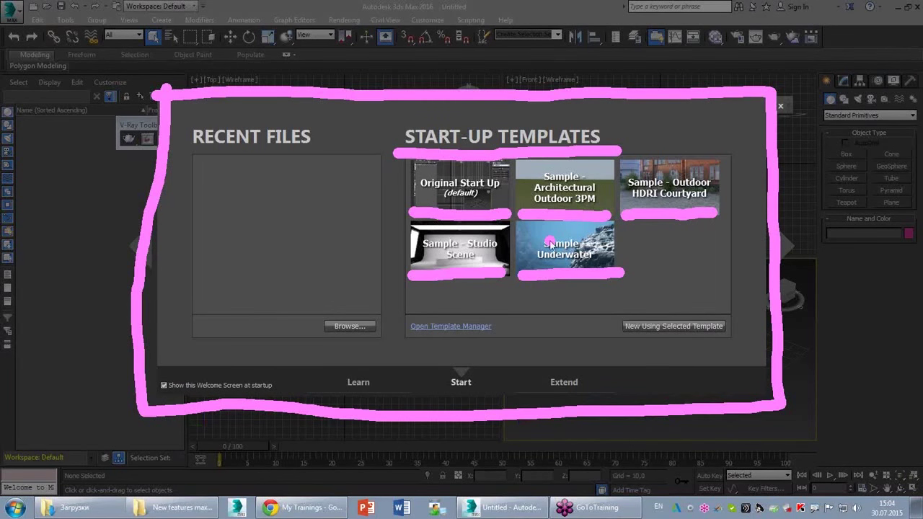
pyautogui.press('Escape')
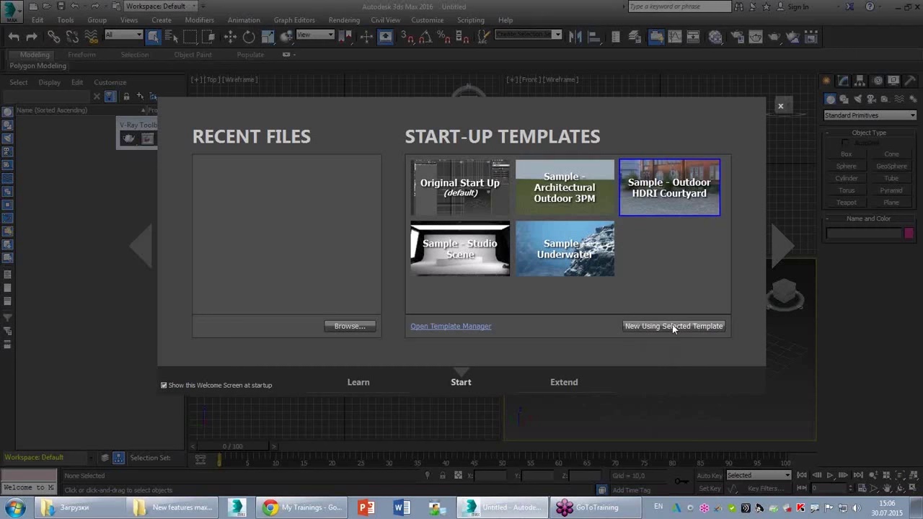
# - In the Template Manager, inspect the Sample - Architectural Outdoor 3PM template's settings
pyautogui.click(462, 331)
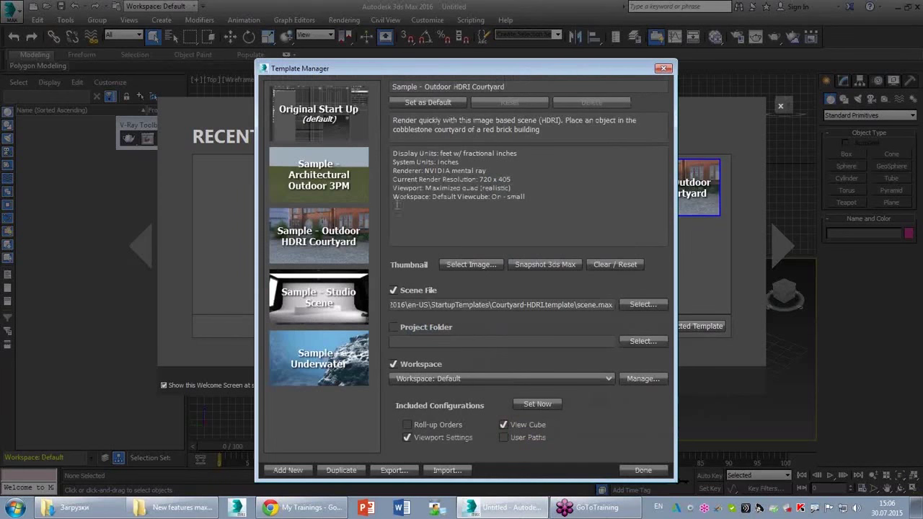
pyautogui.moveTo(319, 359)
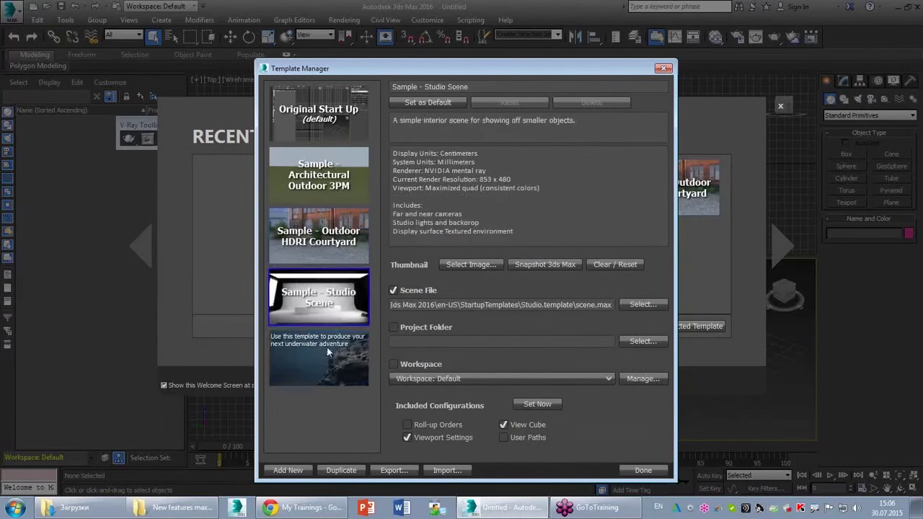
pyautogui.click(339, 185)
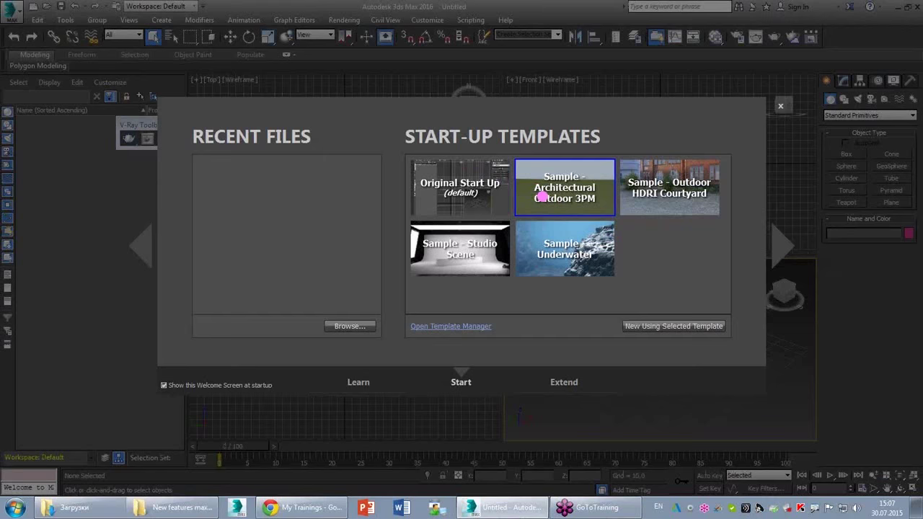
# - Create a new scene from the Sample - Outdoor HDRI Courtyard template
pyautogui.click(682, 182)
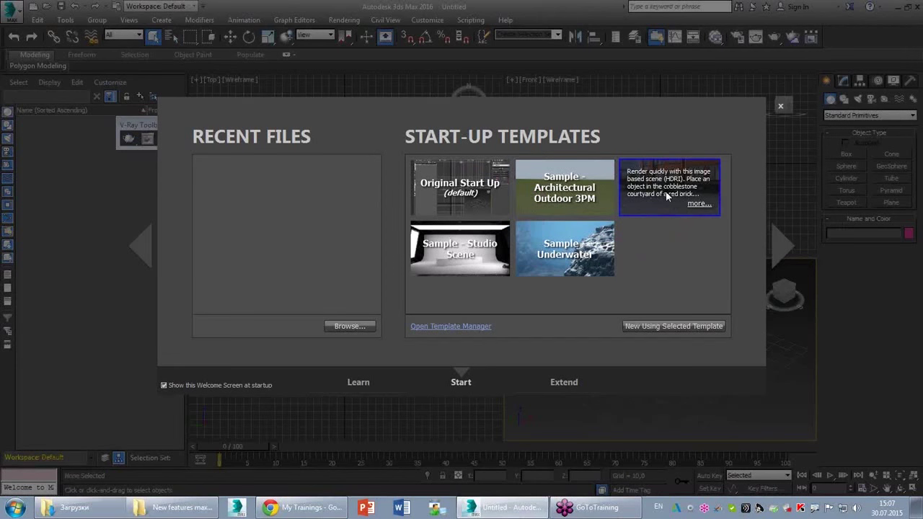
pyautogui.click(676, 330)
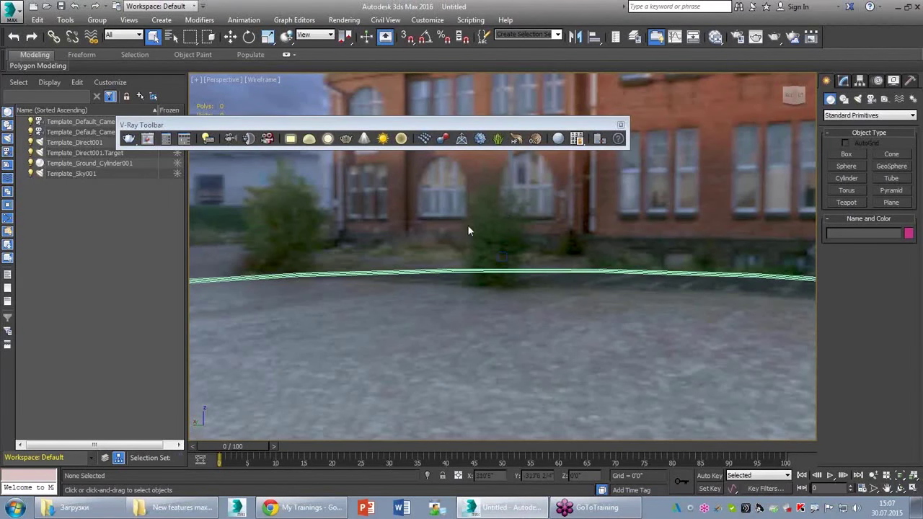
# - Instance the environment map into the first Material Editor sample slot
pyautogui.moveTo(348, 124); pyautogui.dragTo(288, 143)
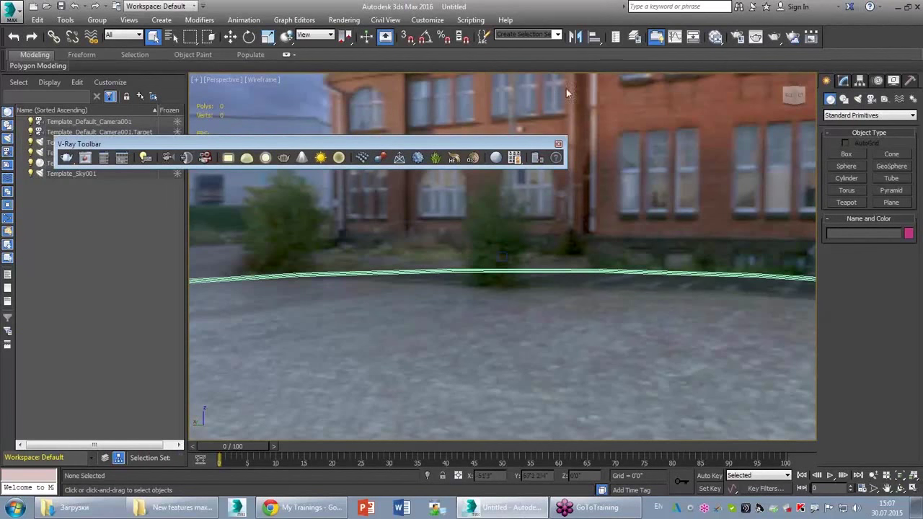
pyautogui.press('8')
pyautogui.click(716, 36)
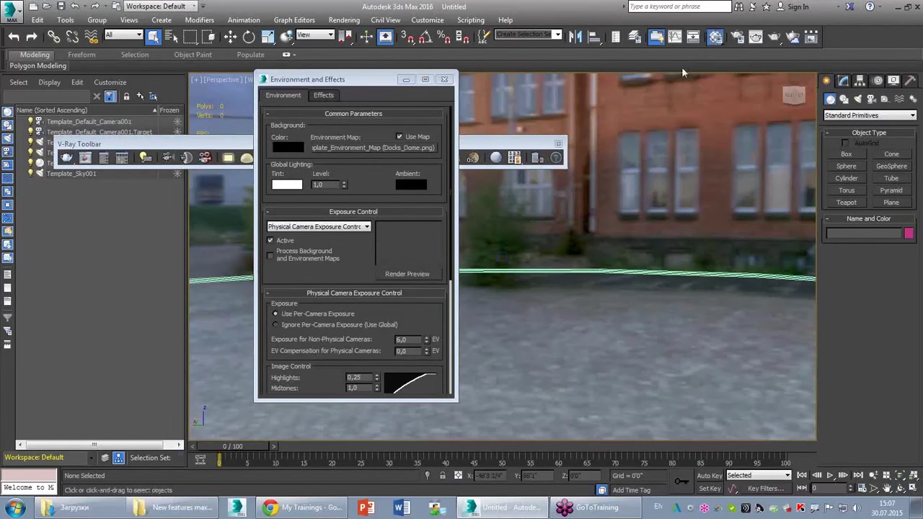
pyautogui.moveTo(397, 149); pyautogui.dragTo(177, 115)
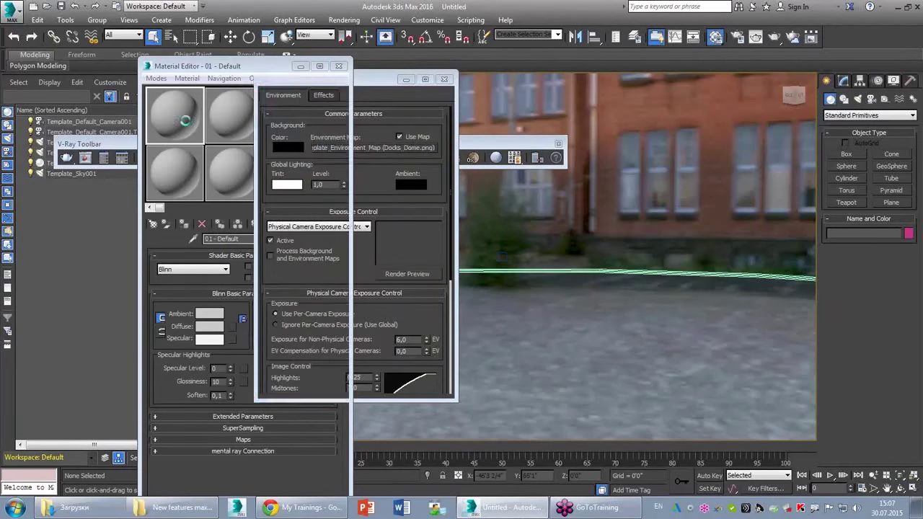
pyautogui.click(219, 329)
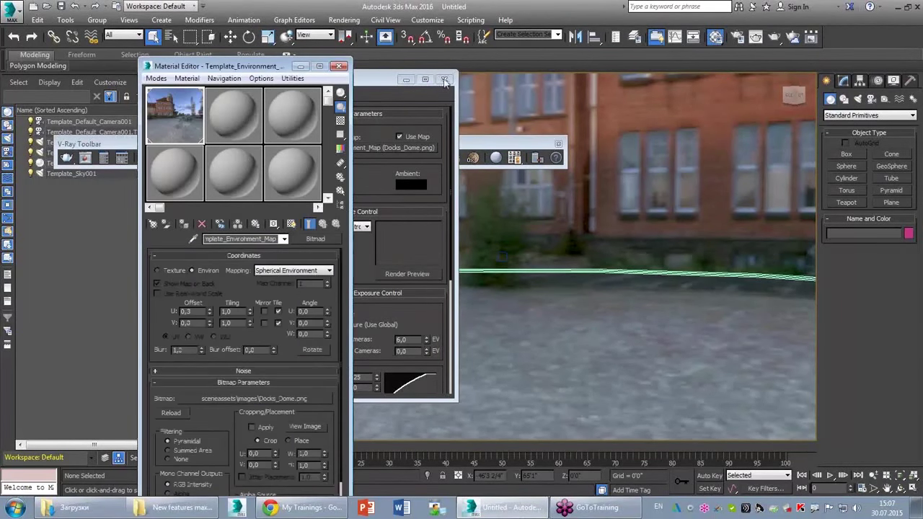
# - View the Docks_Dome.png panorama image, then close the viewer and Material Editor
pyautogui.click(305, 427)
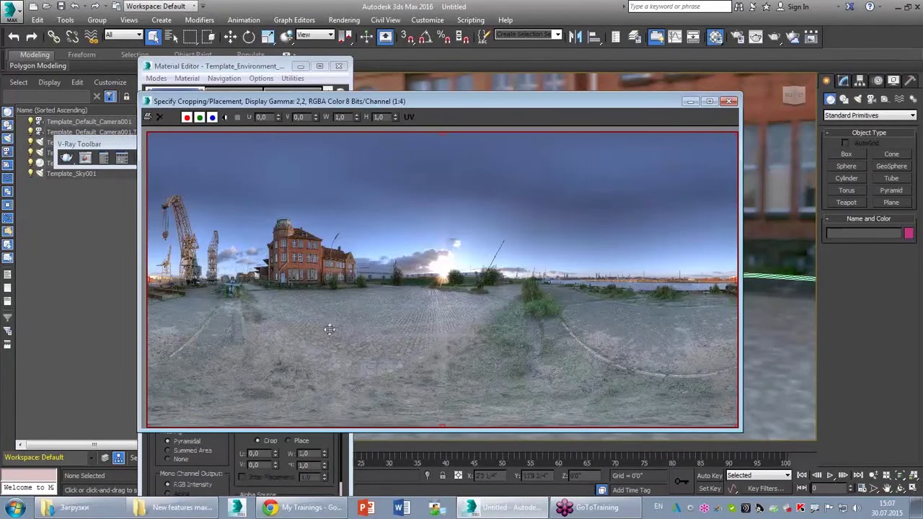
pyautogui.scroll(1, 320, 281)
pyautogui.scroll(1, 330, 271)
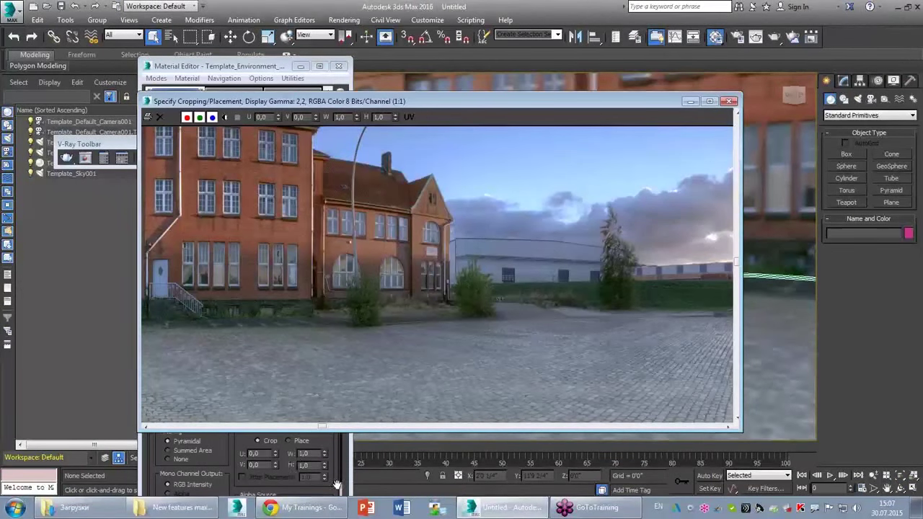
pyautogui.moveTo(323, 427)
pyautogui.mouseDown()
pyautogui.moveTo(718, 432)
pyautogui.moveTo(400, 432)
pyautogui.moveTo(422, 430)
pyautogui.mouseUp()
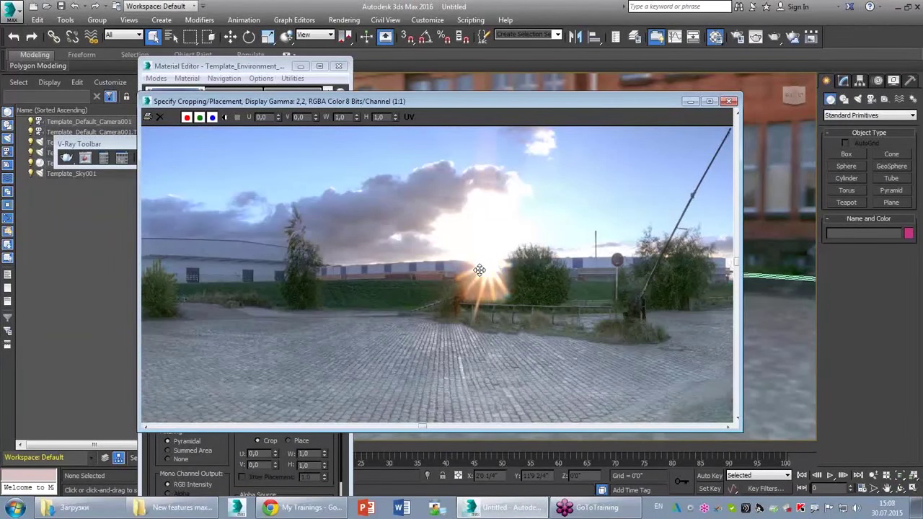
pyautogui.click(730, 101)
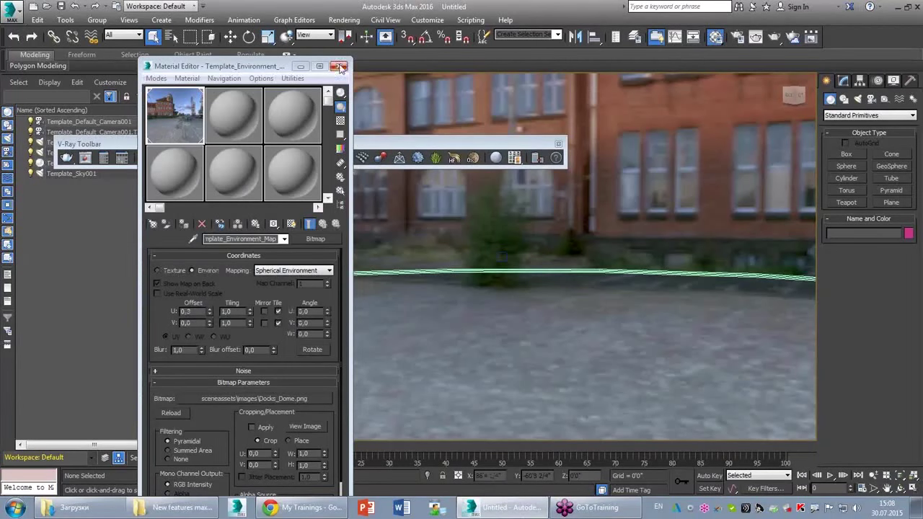
pyautogui.click(338, 65)
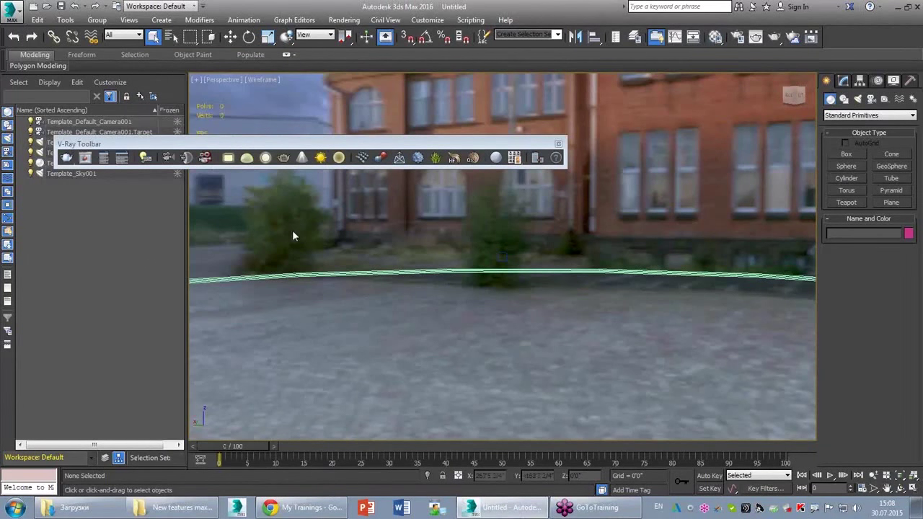
# - Switch to Realistic shading, dock the V-Ray Toolbar left and narrow the scene list
pyautogui.press('F3')
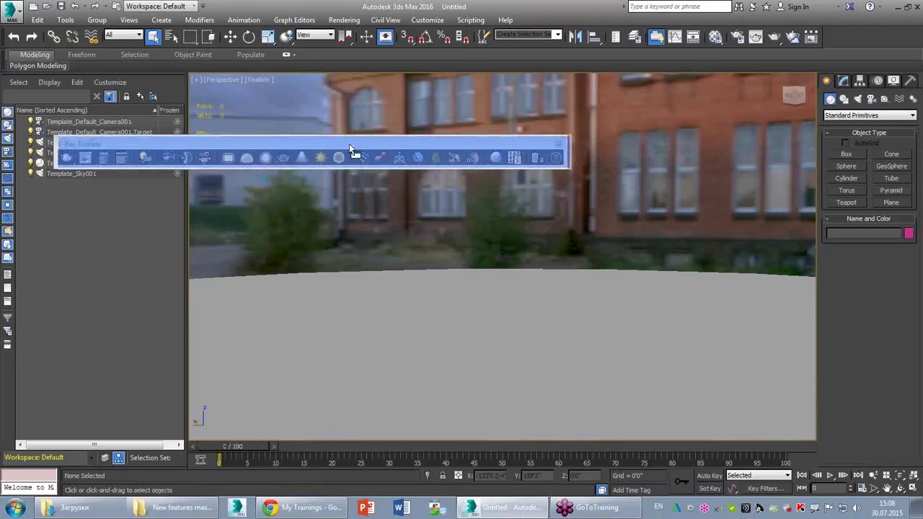
pyautogui.moveTo(349, 144); pyautogui.dragTo(495, 137)
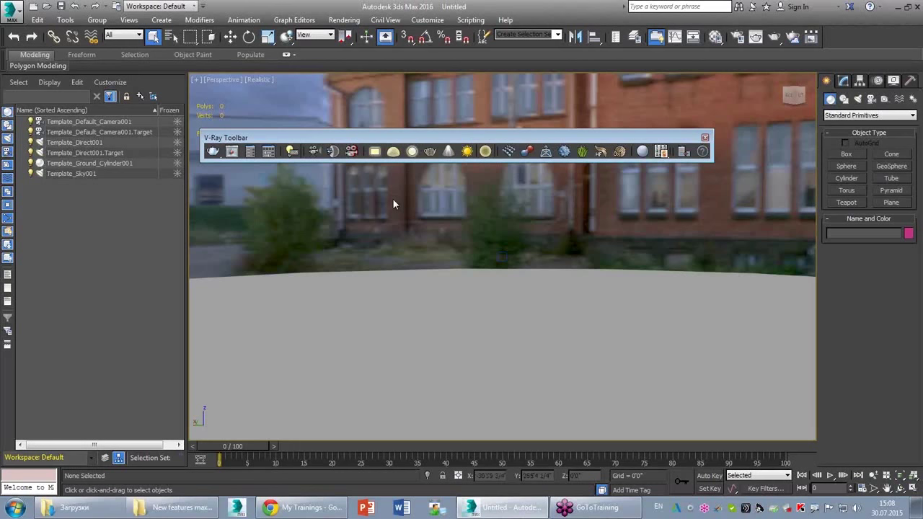
pyautogui.moveTo(264, 138); pyautogui.dragTo(130, 137)
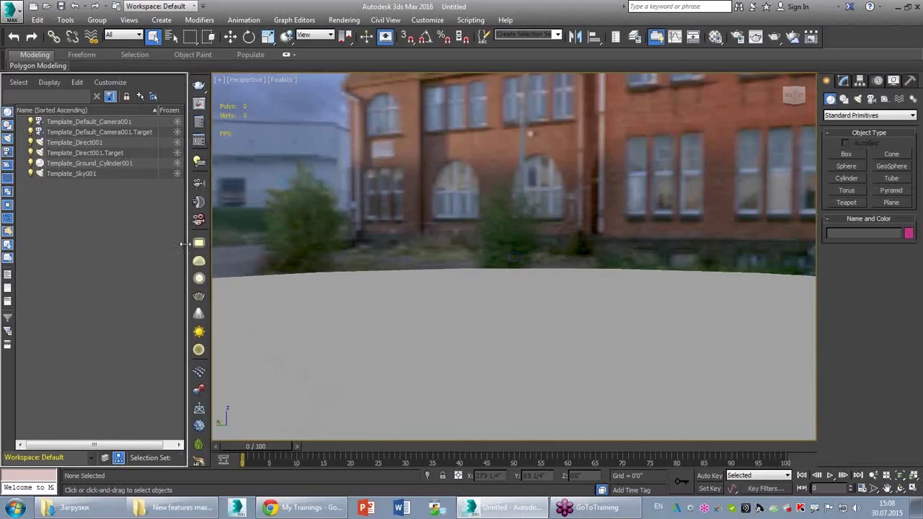
pyautogui.moveTo(184, 245); pyautogui.dragTo(160, 245)
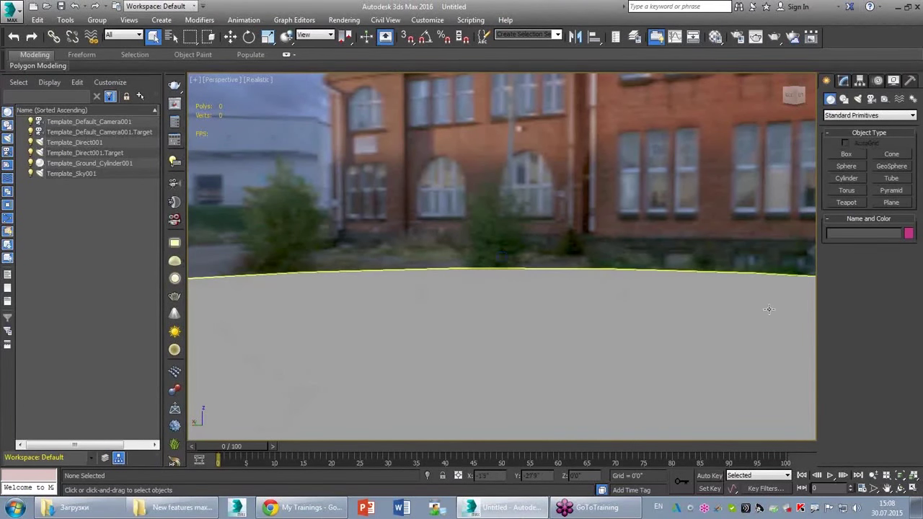
# - Show the maximized Perspective view through Template_Default_Camera001
pyautogui.hotkey('alt', 'w')
pyautogui.click(379, 216)
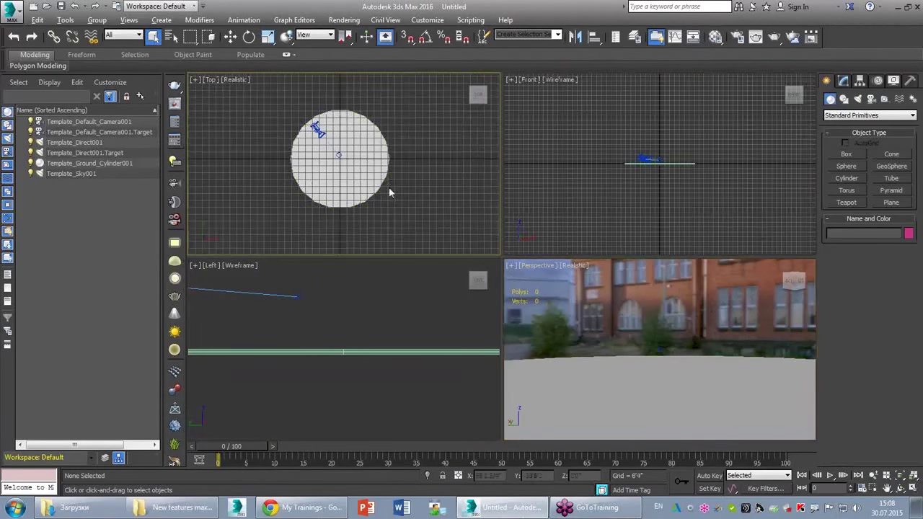
pyautogui.scroll(4, 318, 130)
pyautogui.click(320, 133)
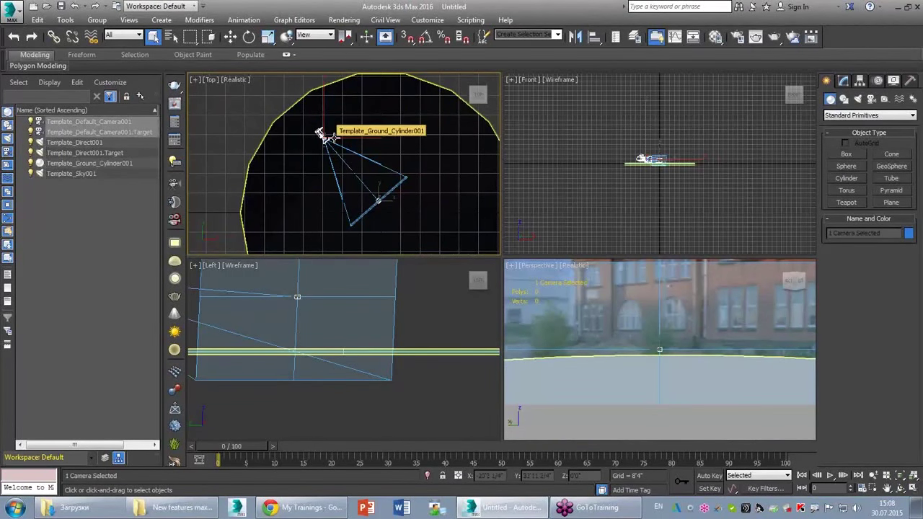
pyautogui.click(640, 172)
pyautogui.click(582, 325)
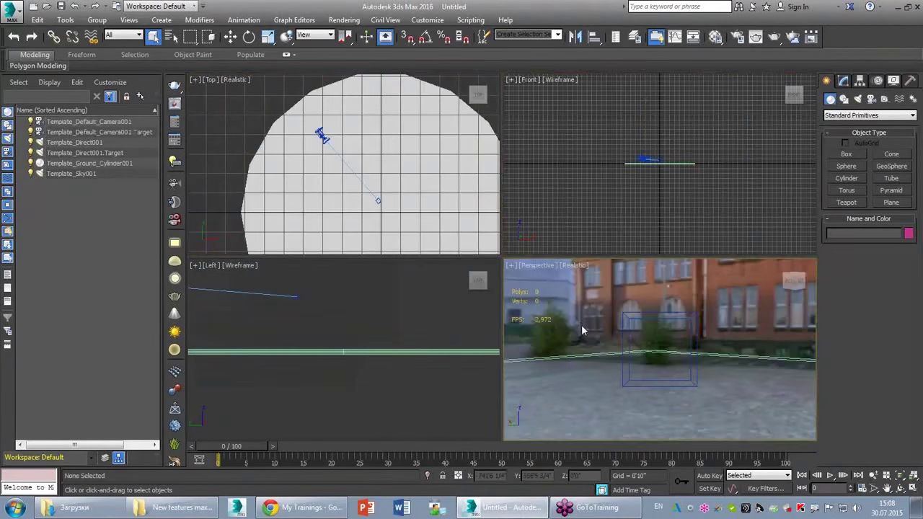
pyautogui.press('c')
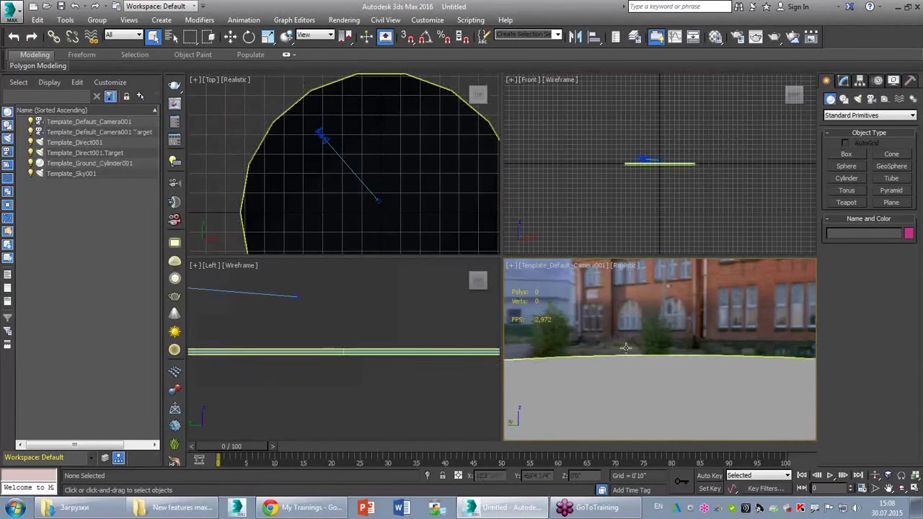
pyautogui.hotkey('alt', 'w')
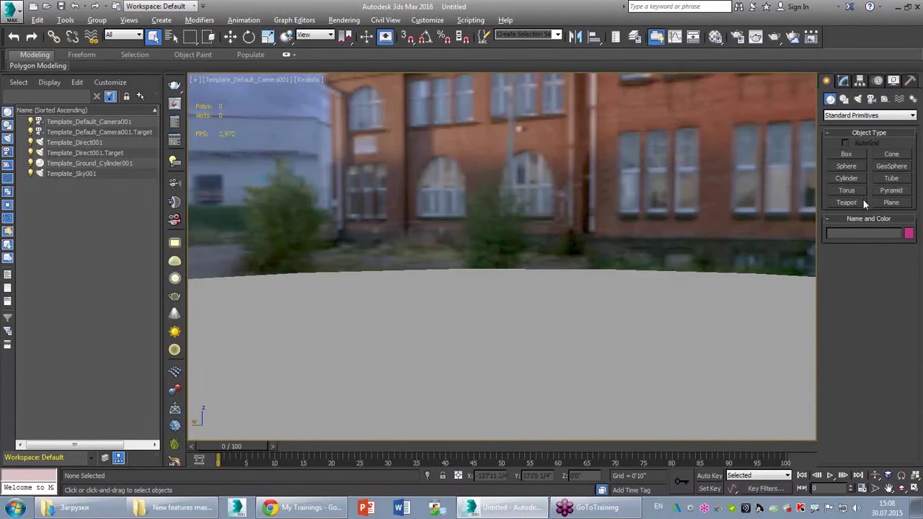
# - Place three teapots on the ground using AutoGrid and render the camera view
pyautogui.click(858, 202)
pyautogui.click(845, 143)
pyautogui.moveTo(398, 328); pyautogui.dragTo(451, 333)
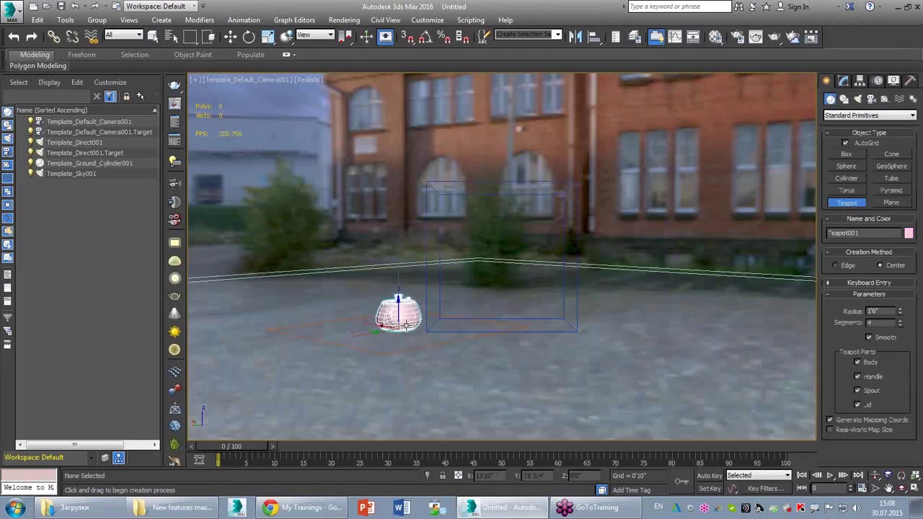
pyautogui.moveTo(668, 321); pyautogui.dragTo(725, 321)
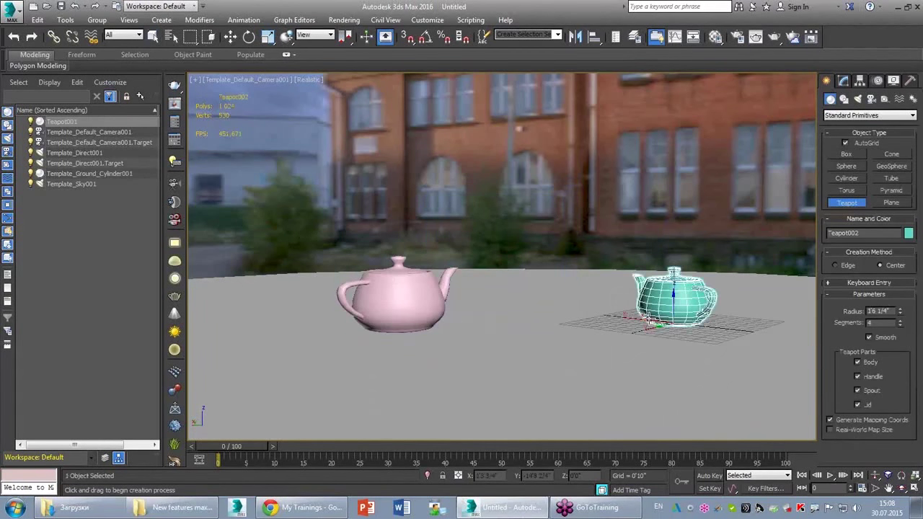
pyautogui.moveTo(527, 357); pyautogui.dragTo(588, 357)
pyautogui.rightClick(531, 236)
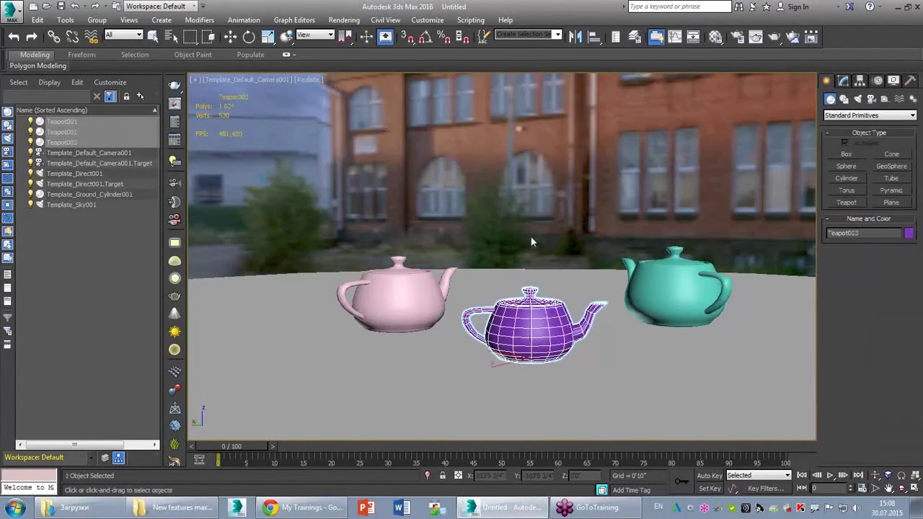
pyautogui.click(526, 226)
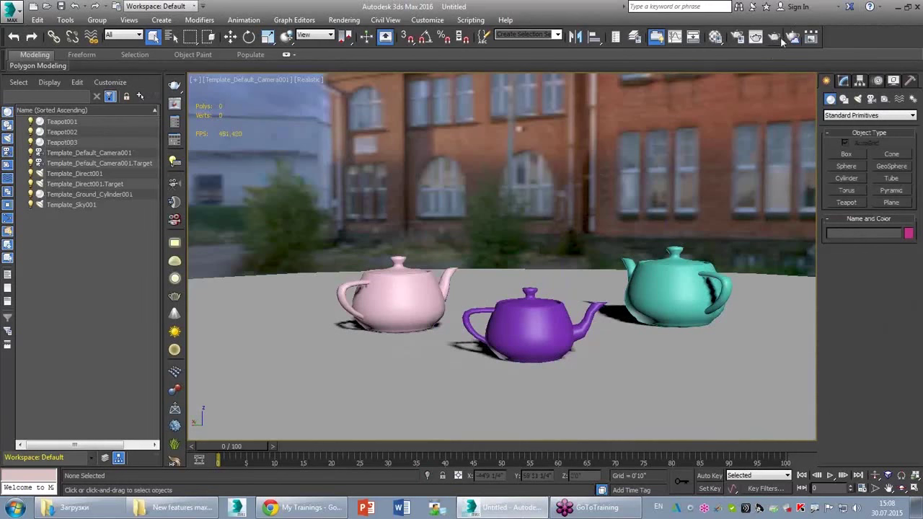
pyautogui.click(773, 41)
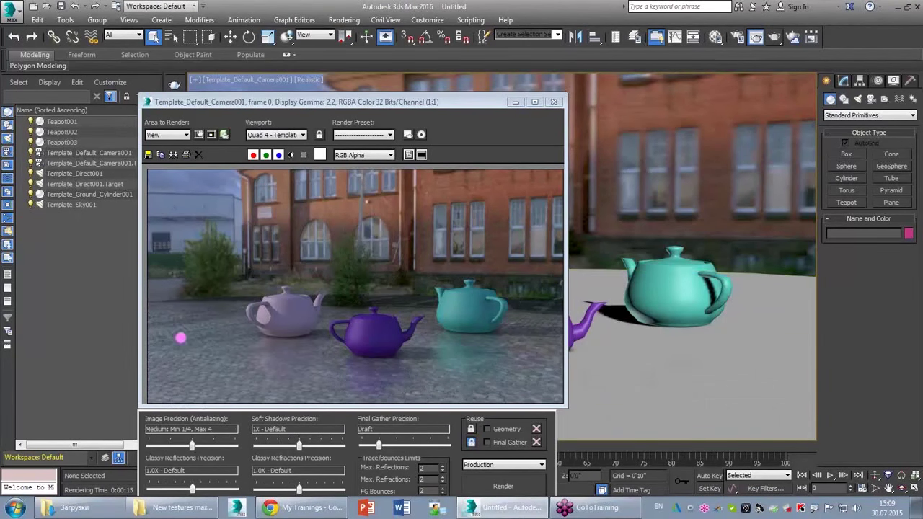
# - Close the Rendered Frame Window showing the three-teapot render
pyautogui.moveTo(196, 332); pyautogui.dragTo(234, 380)
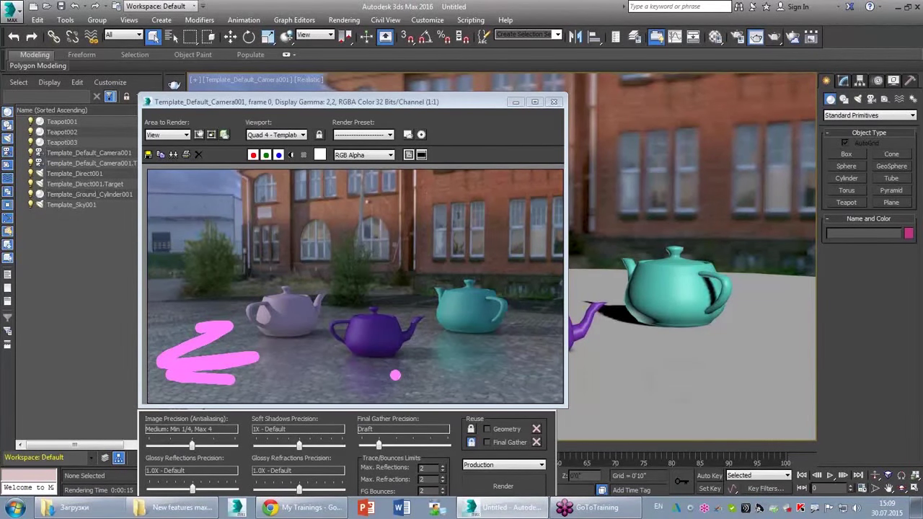
pyautogui.press('Escape')
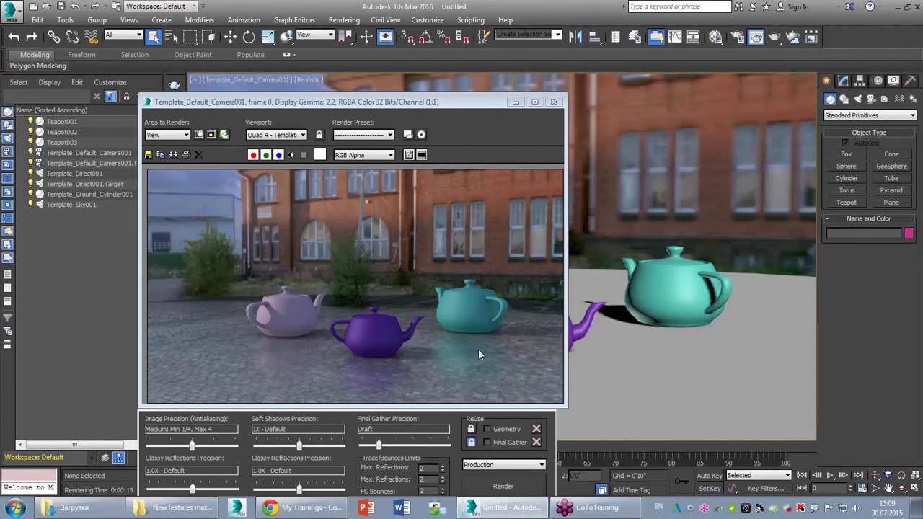
pyautogui.click(554, 102)
# - Reset 3ds Max to a blank scene without saving the teapot scene
pyautogui.click(10, 15)
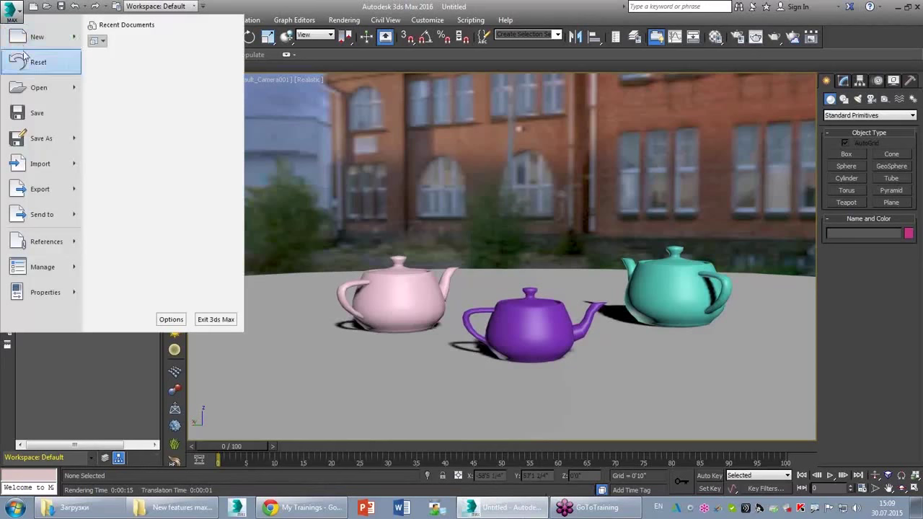
pyautogui.click(29, 62)
pyautogui.click(460, 272)
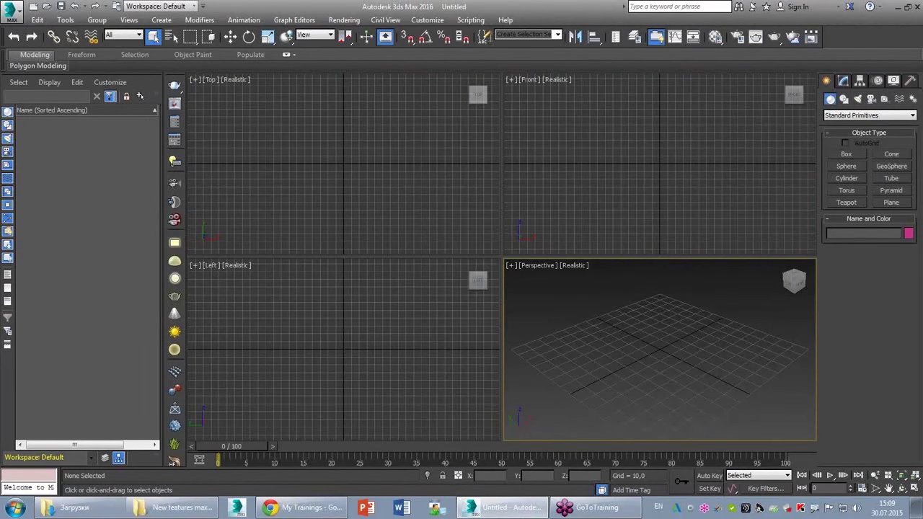
# - Start a new scene from the Sample - Underwater template via the Welcome Screen
pyautogui.click(505, 21)
pyautogui.click(529, 77)
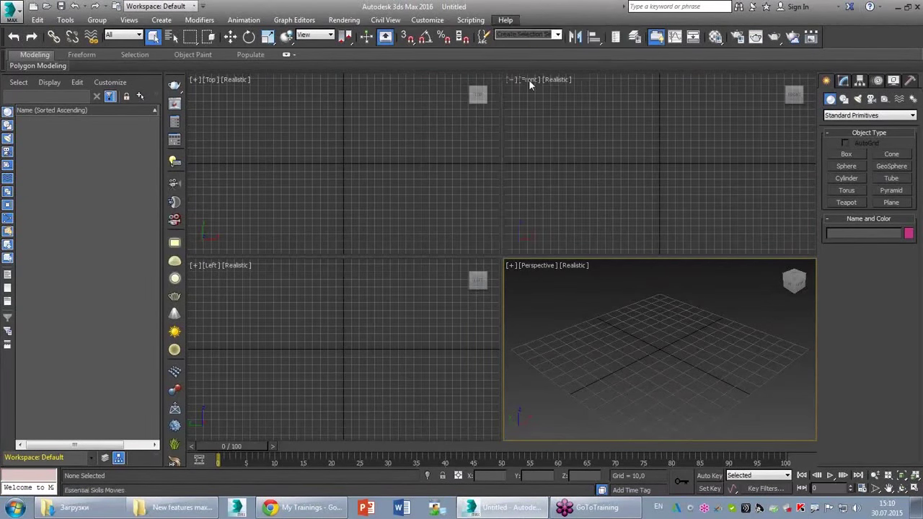
pyautogui.click(553, 260)
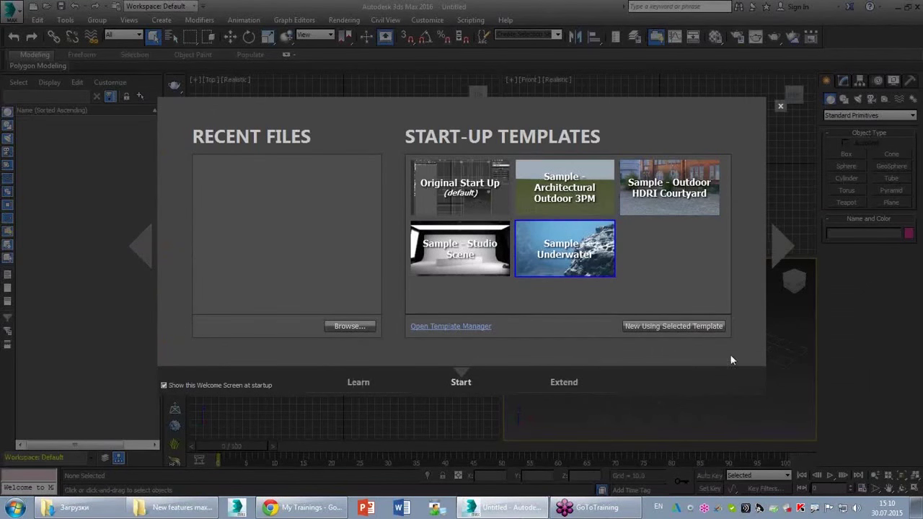
pyautogui.click(711, 326)
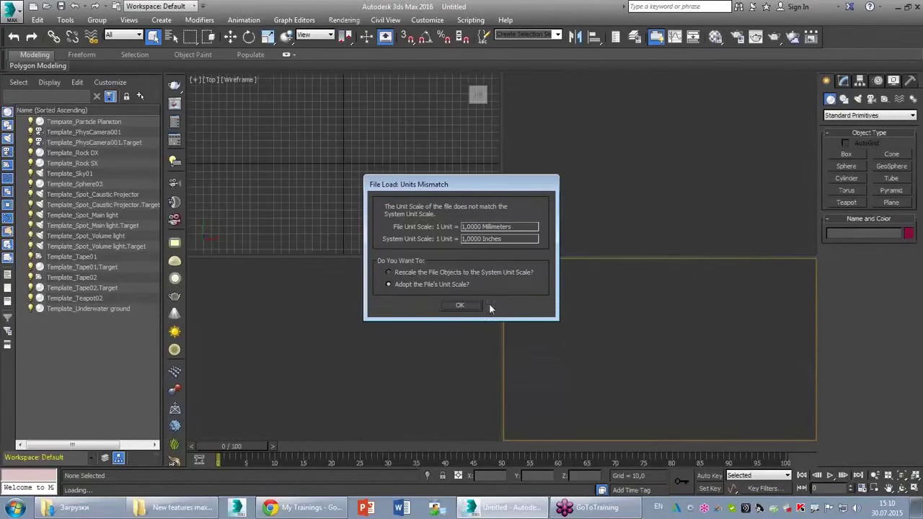
# - Keep file units, orbit the rocks, then render through Template_PhysCamera001
pyautogui.click(456, 305)
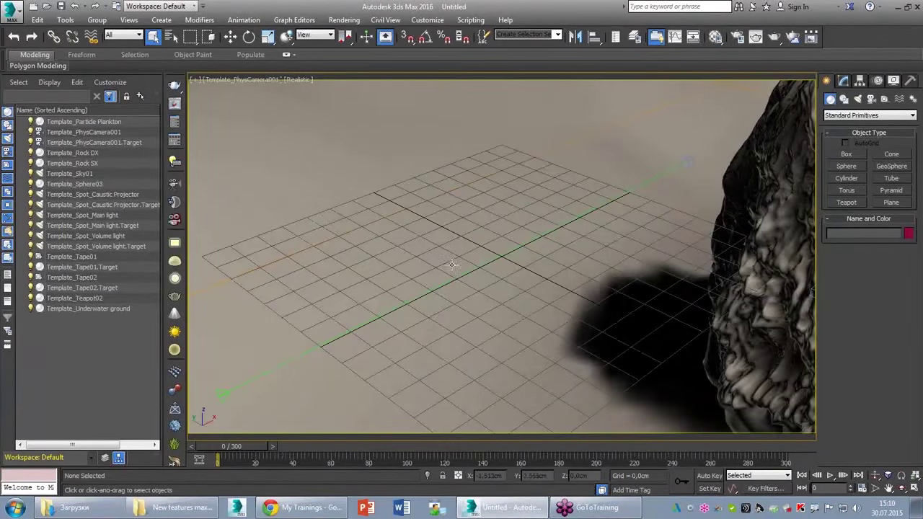
pyautogui.press('p')
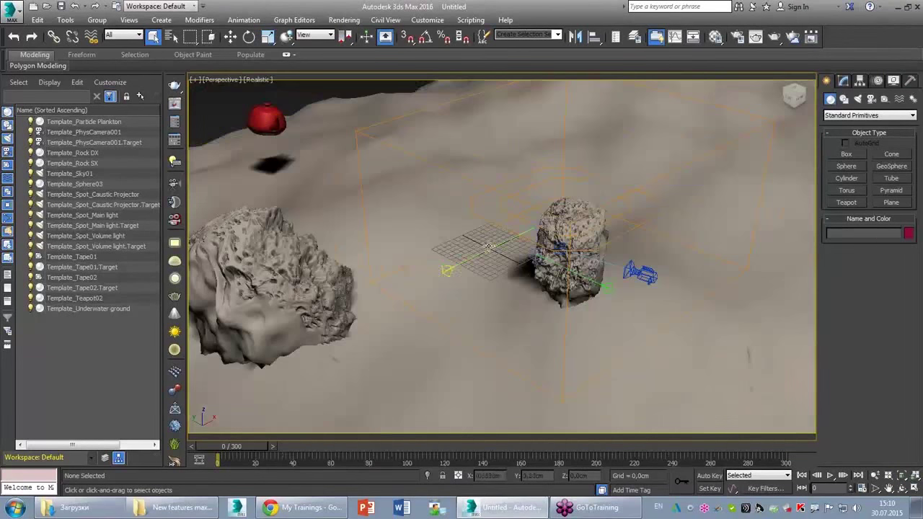
pyautogui.moveTo(490, 256)
pyautogui.keyDown('alt'); pyautogui.mouseDown(button='middle')
pyautogui.moveTo(451, 253)
pyautogui.moveTo(574, 243)
pyautogui.moveTo(747, 250)
pyautogui.moveTo(412, 251)
pyautogui.moveTo(674, 253)
pyautogui.moveTo(773, 241)
pyautogui.mouseUp(button='middle'); pyautogui.keyUp('alt')
pyautogui.press('c')
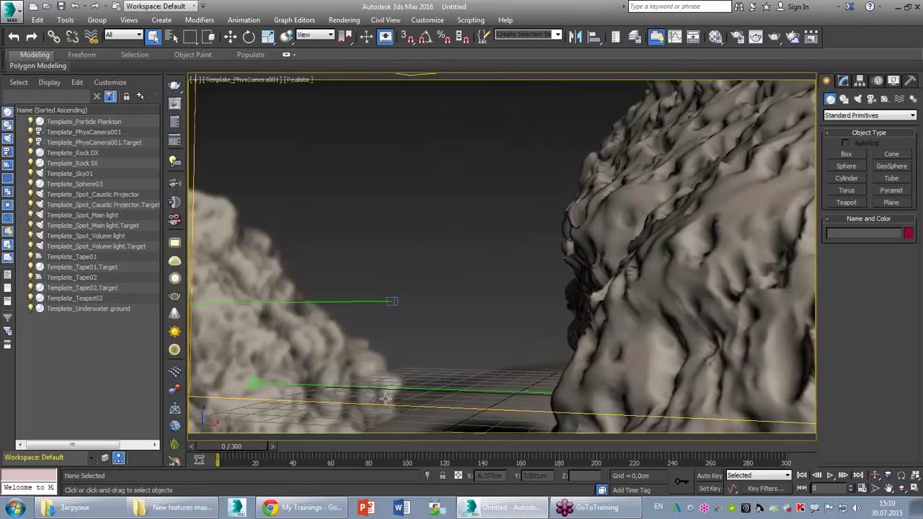
pyautogui.click(774, 37)
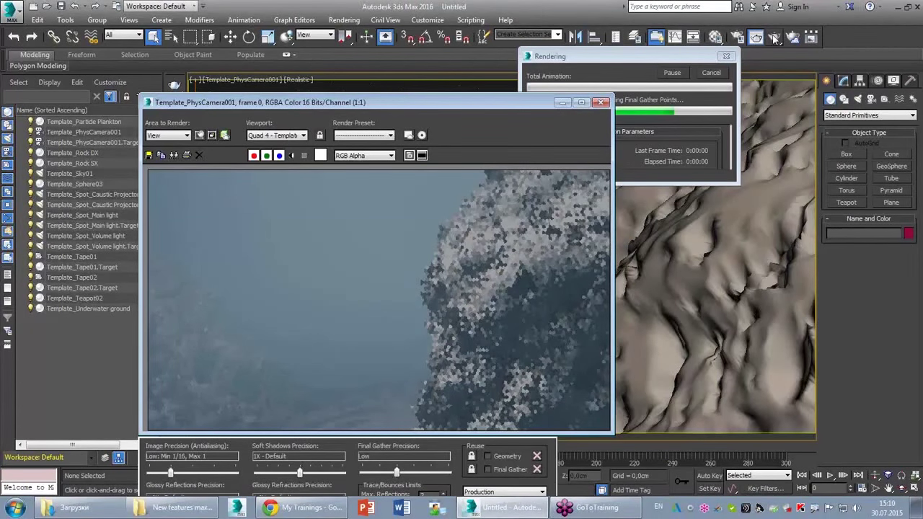
# - Cancel the underwater render at about 73.6% of final gather
pyautogui.click(713, 73)
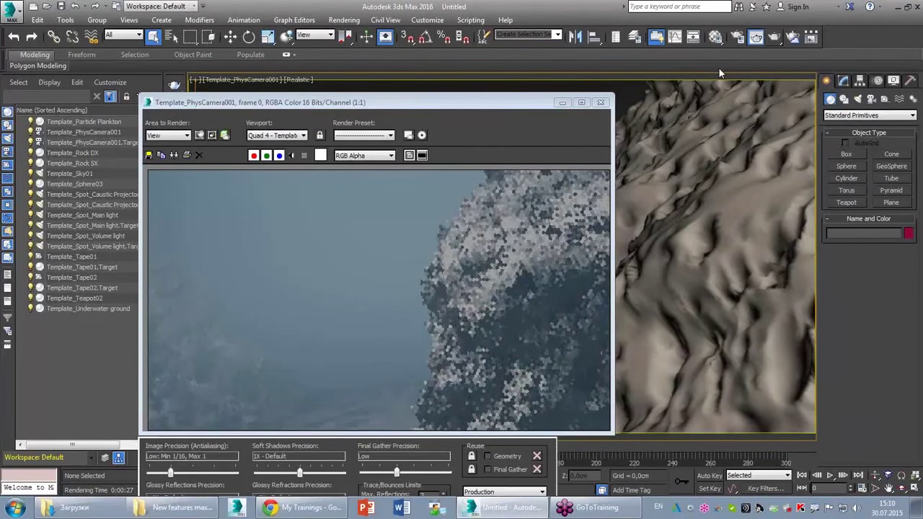
# - Close the underwater render and reset 3ds Max to an empty untitled scene
pyautogui.click(599, 102)
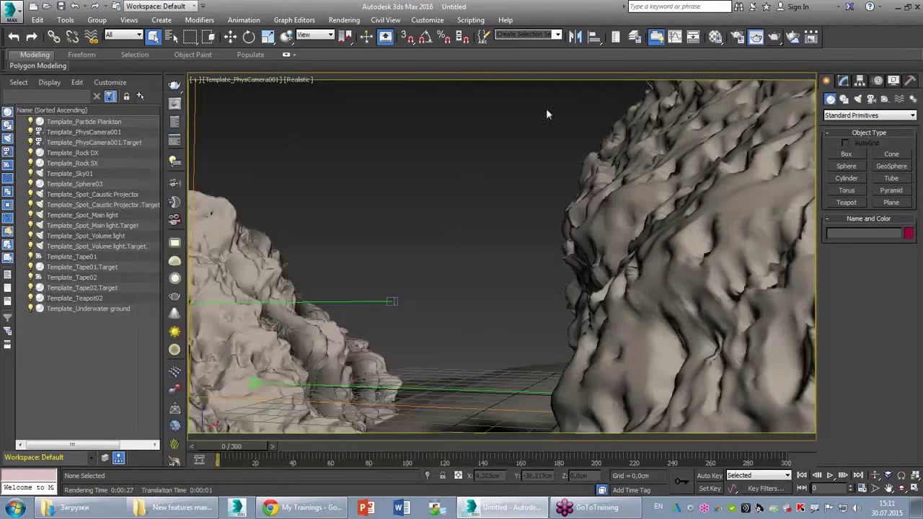
pyautogui.click(13, 21)
pyautogui.click(36, 63)
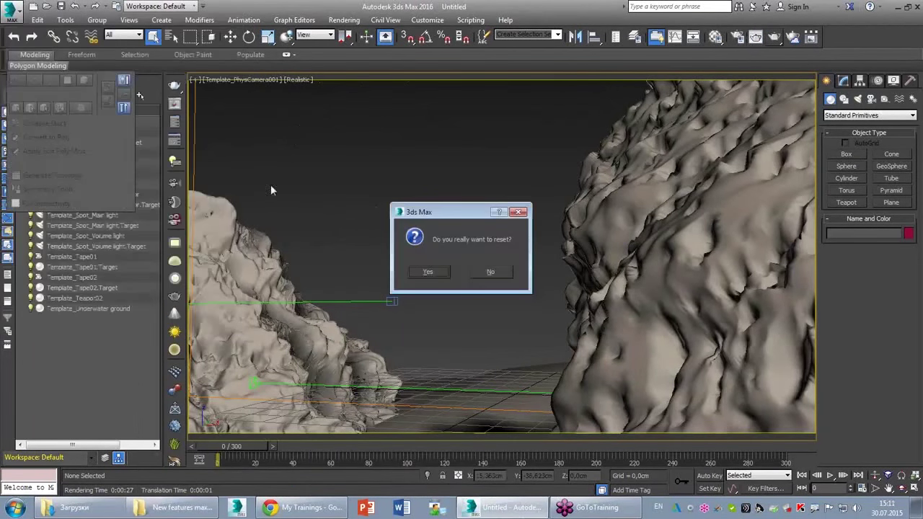
pyautogui.click(435, 276)
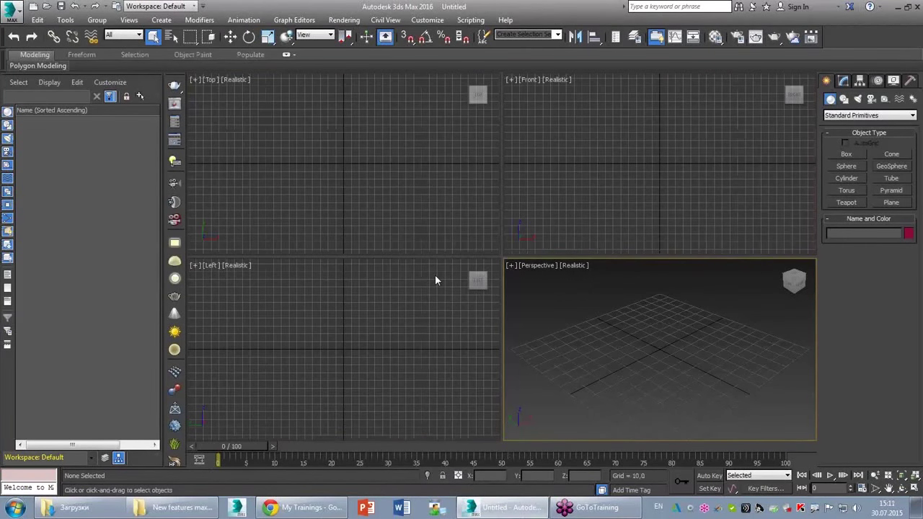
pyautogui.moveTo(9, 72)
pyautogui.mouseDown()
pyautogui.moveTo(179, 90)
pyautogui.moveTo(156, 396)
pyautogui.moveTo(94, 468)
pyautogui.moveTo(3, 469)
pyautogui.moveTo(7, 70)
pyautogui.mouseUp()
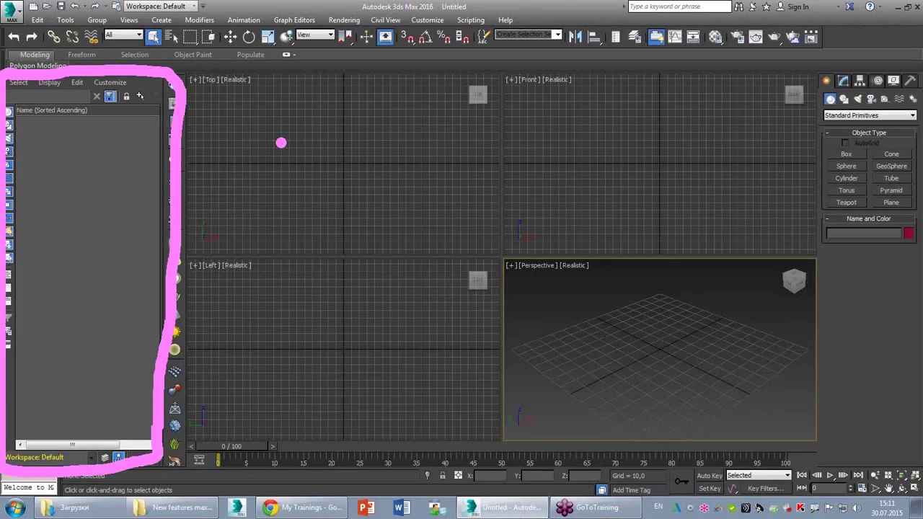
pyautogui.press('Escape')
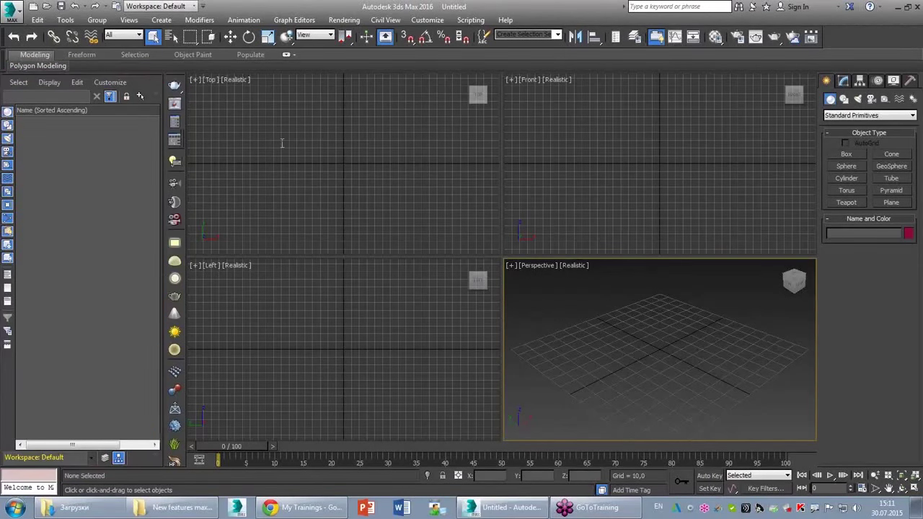
# - Open cottage.max from D:\New features max 2016\Cottage, accepting the gamma and unit-scale prompts
pyautogui.click(46, 6)
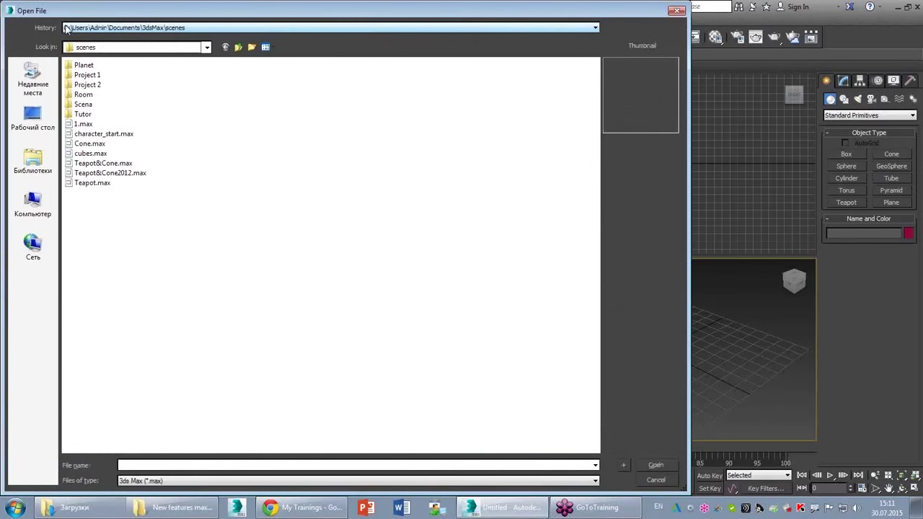
pyautogui.click(118, 47)
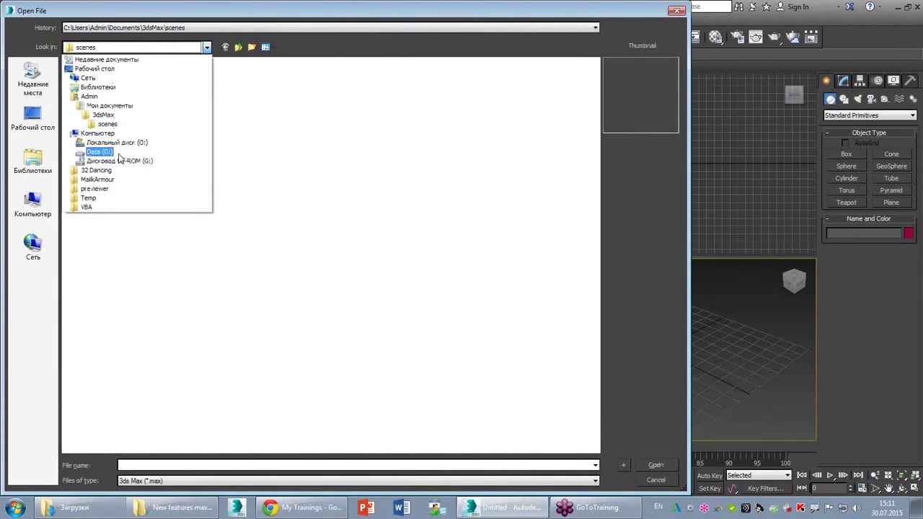
pyautogui.click(101, 152)
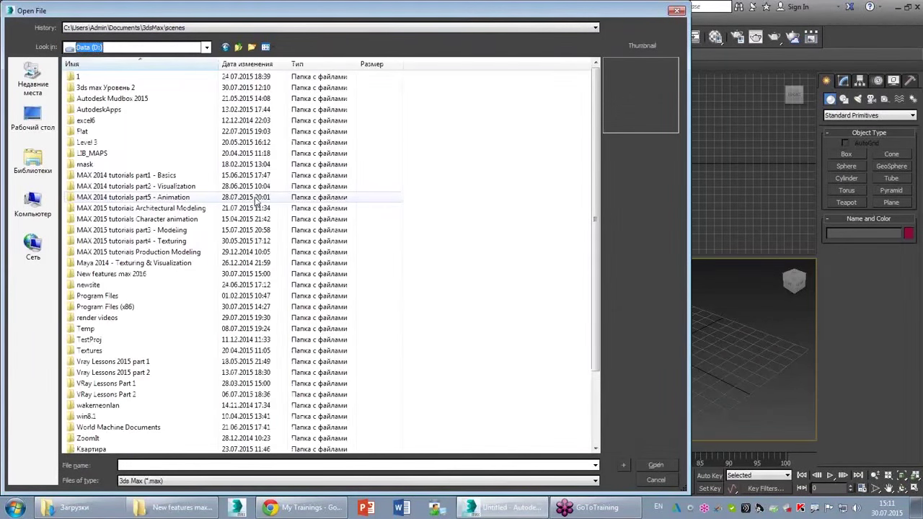
pyautogui.doubleClick(127, 274)
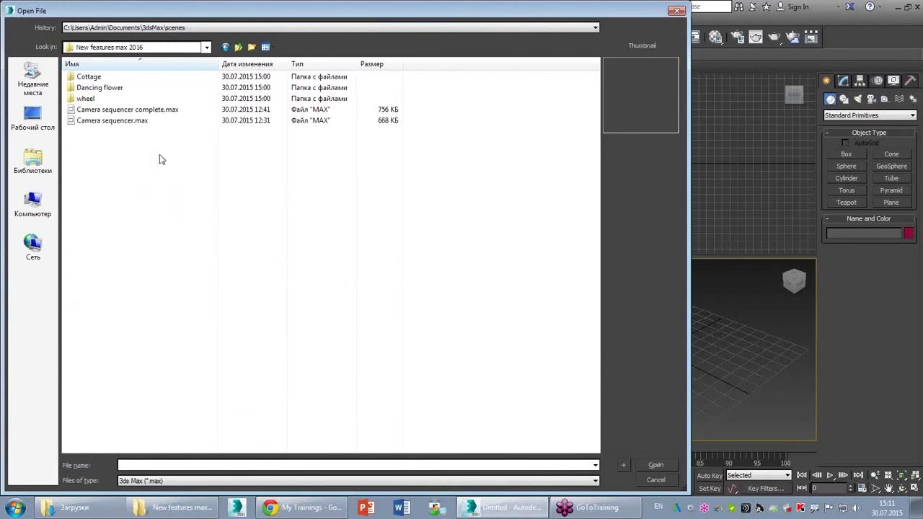
pyautogui.doubleClick(89, 77)
pyautogui.doubleClick(107, 90)
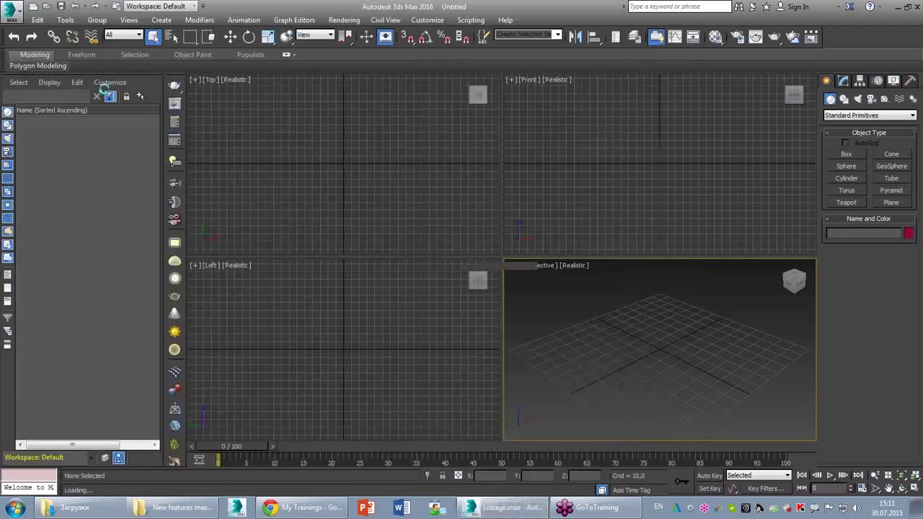
pyautogui.press('Return')
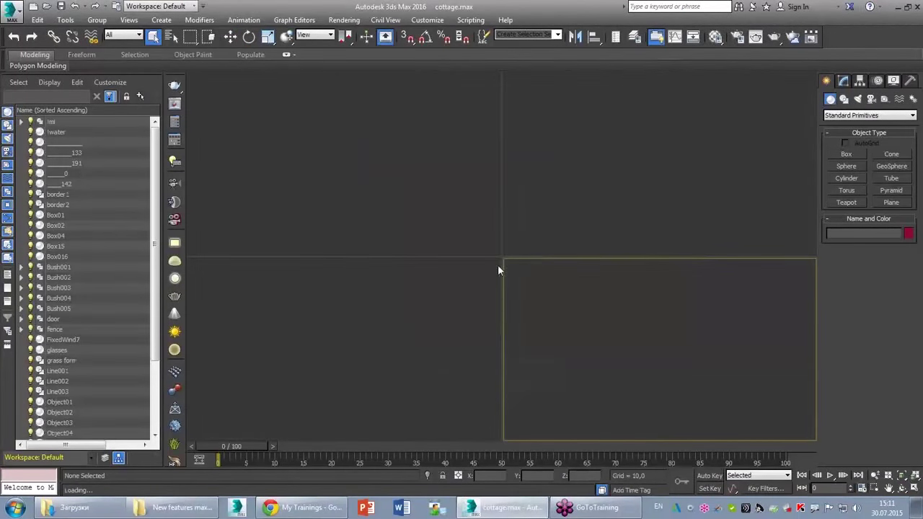
pyautogui.press('Return')
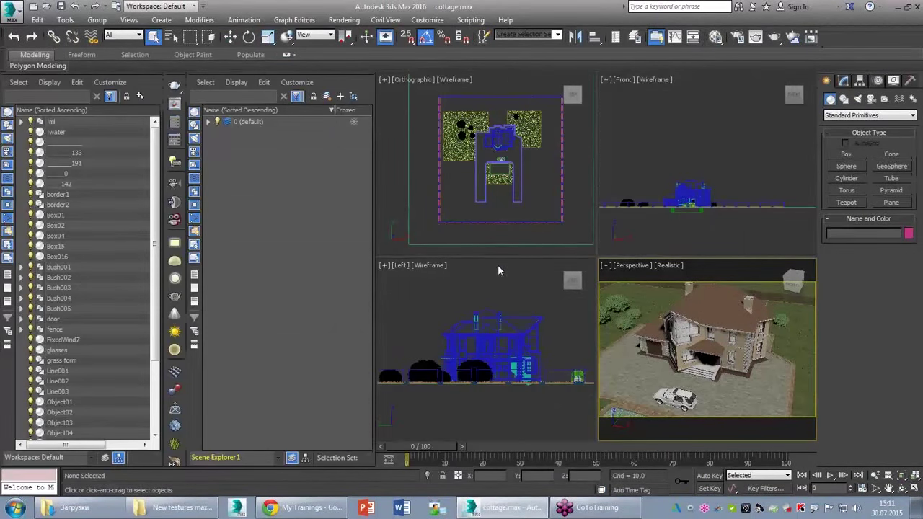
# - Float and close the extra Scene Explorer 1 panel, then orbit the Perspective view toward the house
pyautogui.moveTo(259, 75); pyautogui.dragTo(387, 112)
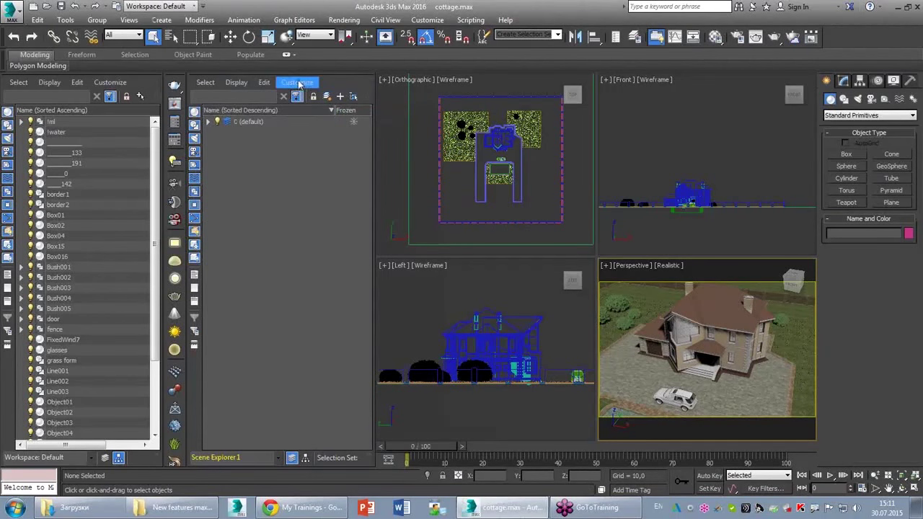
pyautogui.moveTo(329, 82); pyautogui.dragTo(510, 119)
pyautogui.click(548, 118)
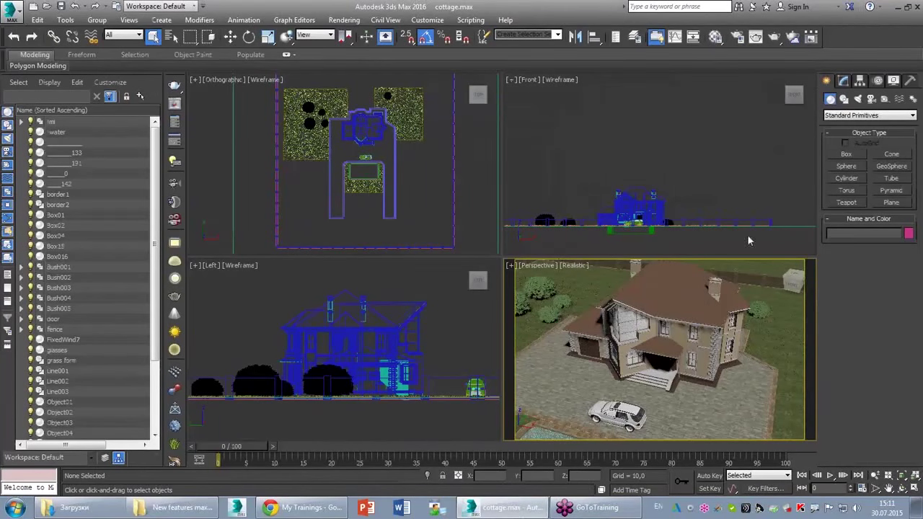
pyautogui.moveTo(721, 324)
pyautogui.keyDown('alt'); pyautogui.mouseDown(button='middle')
pyautogui.moveTo(662, 361)
pyautogui.moveTo(700, 388)
pyautogui.moveTo(678, 375)
pyautogui.mouseUp(button='middle'); pyautogui.keyUp('alt')
# - Maximize the Perspective viewport with Alt+W and orbit to face the front of the house
pyautogui.hotkey('alt', 'w')
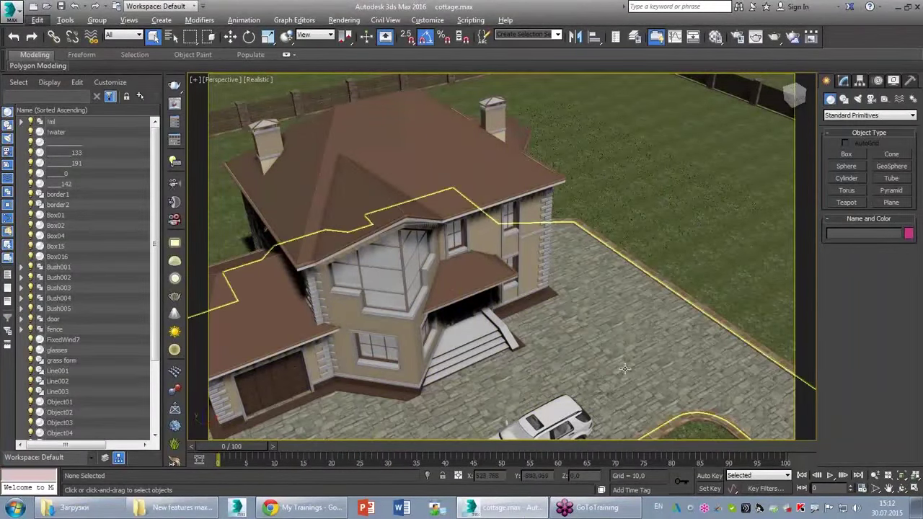
pyautogui.moveTo(619, 366)
pyautogui.keyDown('alt'); pyautogui.mouseDown(button='middle')
pyautogui.moveTo(545, 386)
pyautogui.moveTo(541, 371)
pyautogui.moveTo(601, 272)
pyautogui.moveTo(593, 354)
pyautogui.moveTo(391, 252)
pyautogui.mouseUp(button='middle'); pyautogui.keyUp('alt')
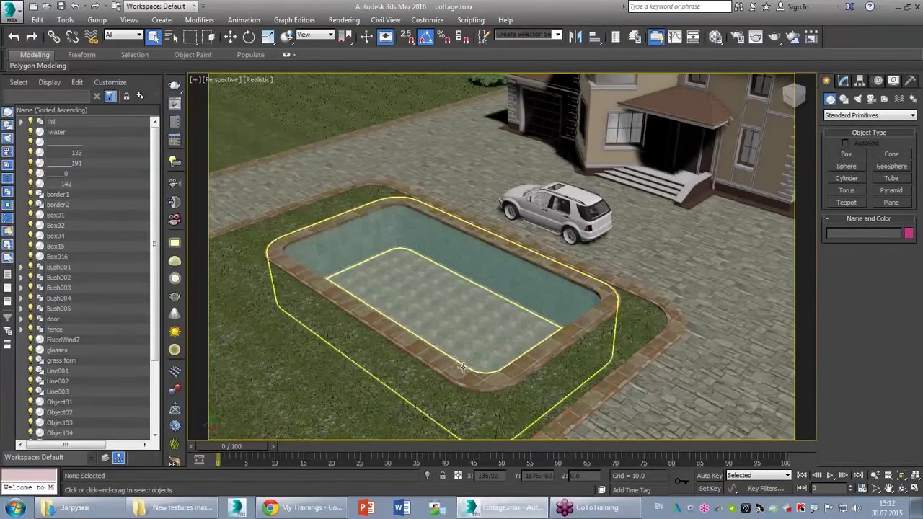
pyautogui.scroll(5, 454, 361)
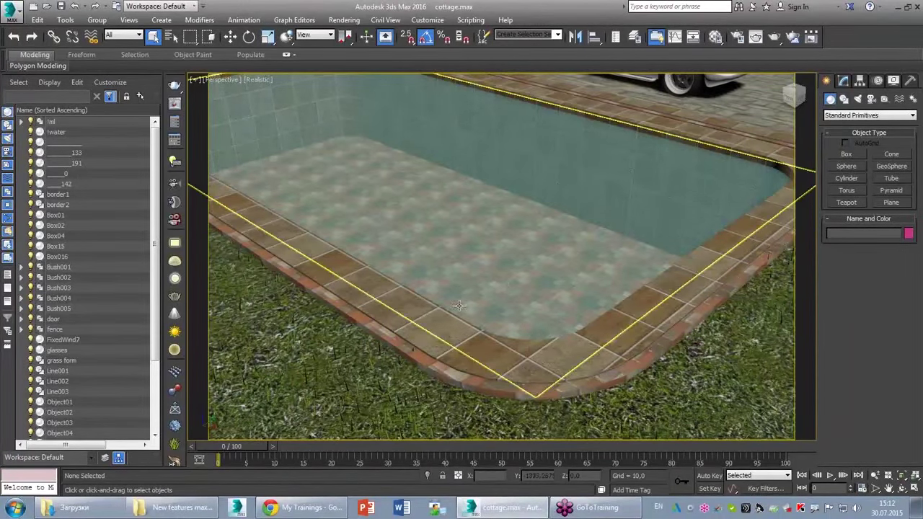
pyautogui.scroll(-5, 460, 306)
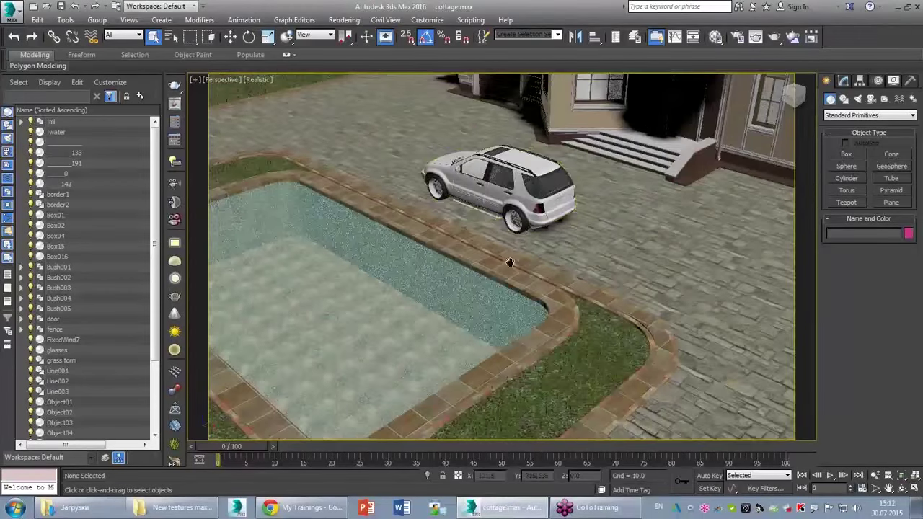
# - Frame and select the car, then pull back and select the house roof
pyautogui.moveTo(506, 181); pyautogui.dragTo(505, 245, button='middle')
pyautogui.click(505, 245)
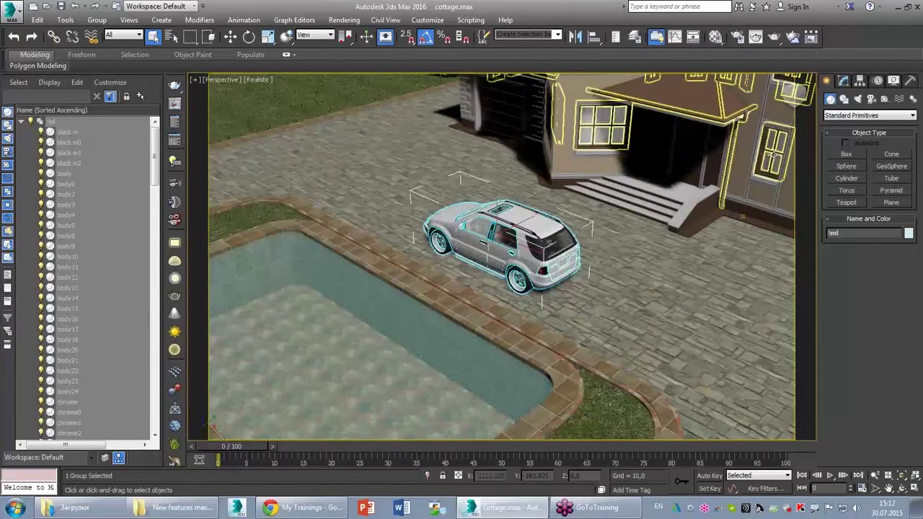
pyautogui.moveTo(771, 154)
pyautogui.keyDown('alt'); pyautogui.mouseDown(button='middle')
pyautogui.moveTo(631, 167)
pyautogui.moveTo(659, 305)
pyautogui.moveTo(649, 308)
pyautogui.mouseUp(button='middle'); pyautogui.keyUp('alt')
pyautogui.click(632, 168)
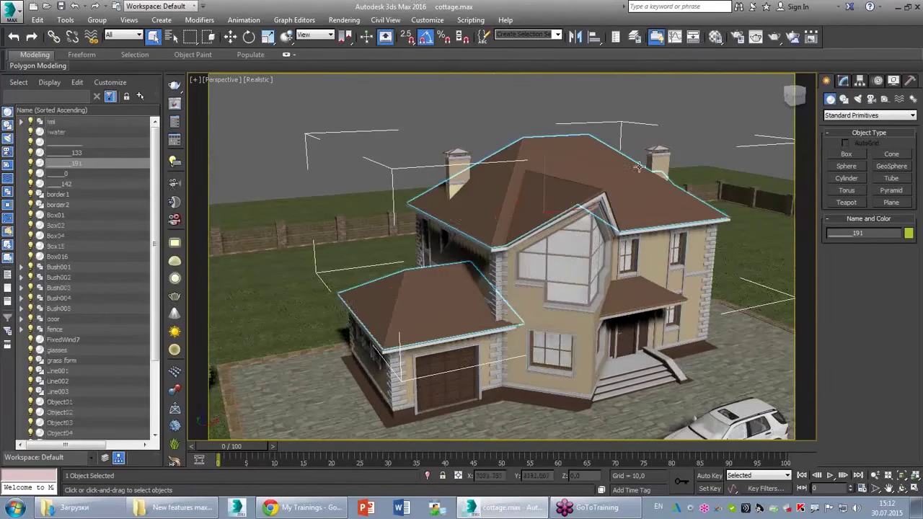
# - Orbit and pan around the cottage to view the house from several angles
pyautogui.keyDown('alt'); pyautogui.moveTo(649, 307); pyautogui.dragTo(620, 307, button='middle'); pyautogui.keyUp('alt')
pyautogui.moveTo(526, 124); pyautogui.dragTo(628, 124)
pyautogui.moveTo(360, 132)
pyautogui.mouseDown()
pyautogui.moveTo(259, 133)
pyautogui.moveTo(288, 150)
pyautogui.mouseUp()
pyautogui.moveTo(280, 245); pyautogui.dragTo(302, 296)
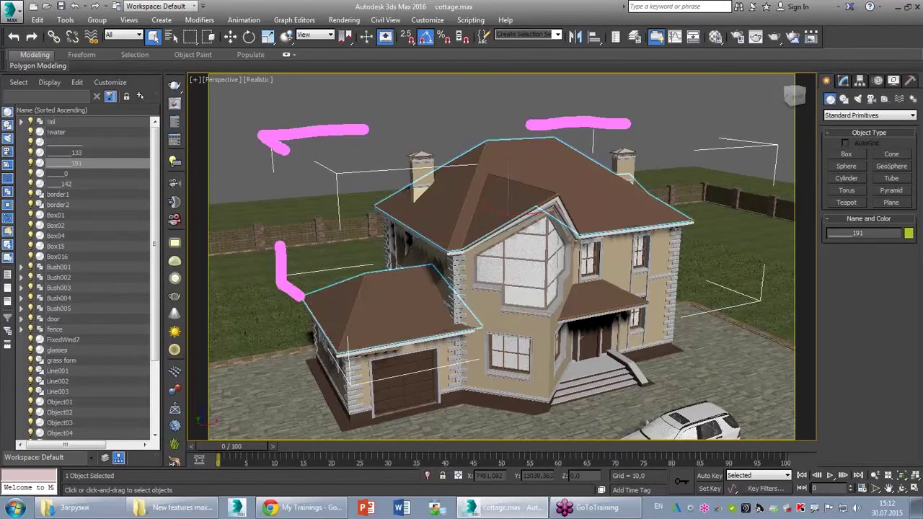
pyautogui.moveTo(757, 254); pyautogui.dragTo(670, 321)
pyautogui.moveTo(710, 285); pyautogui.dragTo(768, 311)
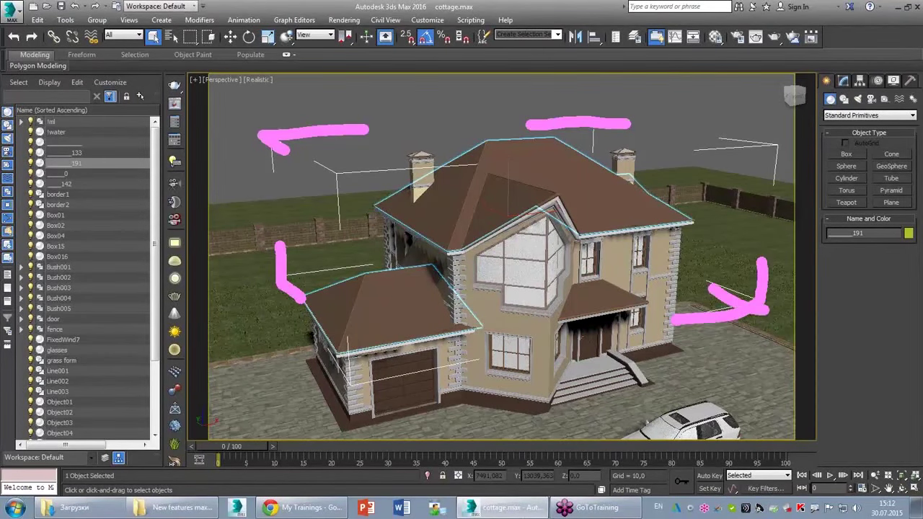
pyautogui.moveTo(714, 136); pyautogui.dragTo(771, 139)
# - Select the window frames object FixedWind7 and bring up the Customize menu
pyautogui.moveTo(703, 155)
pyautogui.mouseDown()
pyautogui.moveTo(769, 138)
pyautogui.moveTo(776, 193)
pyautogui.mouseUp()
pyautogui.moveTo(319, 341)
pyautogui.mouseDown()
pyautogui.moveTo(343, 377)
pyautogui.moveTo(454, 366)
pyautogui.mouseUp()
pyautogui.moveTo(350, 330); pyautogui.dragTo(352, 372)
pyautogui.moveTo(315, 153)
pyautogui.mouseDown()
pyautogui.moveTo(342, 175)
pyautogui.moveTo(339, 225)
pyautogui.mouseUp()
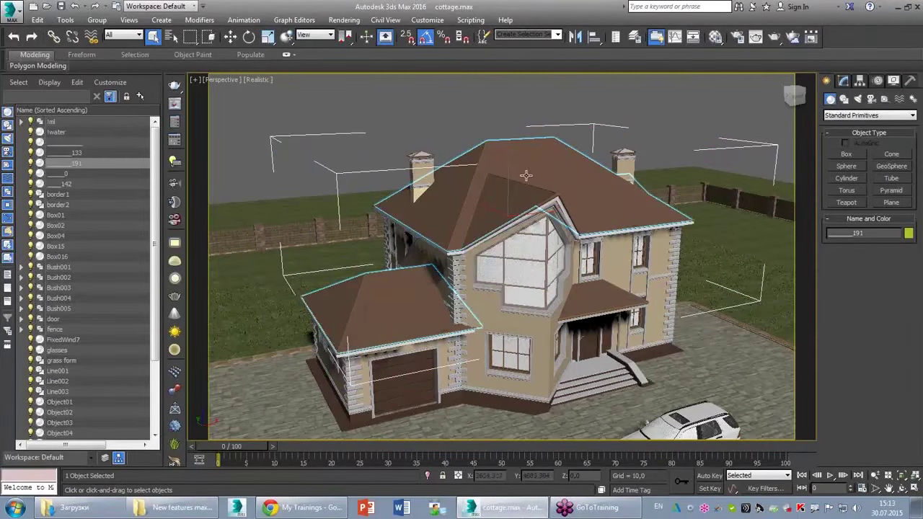
pyautogui.click(549, 246)
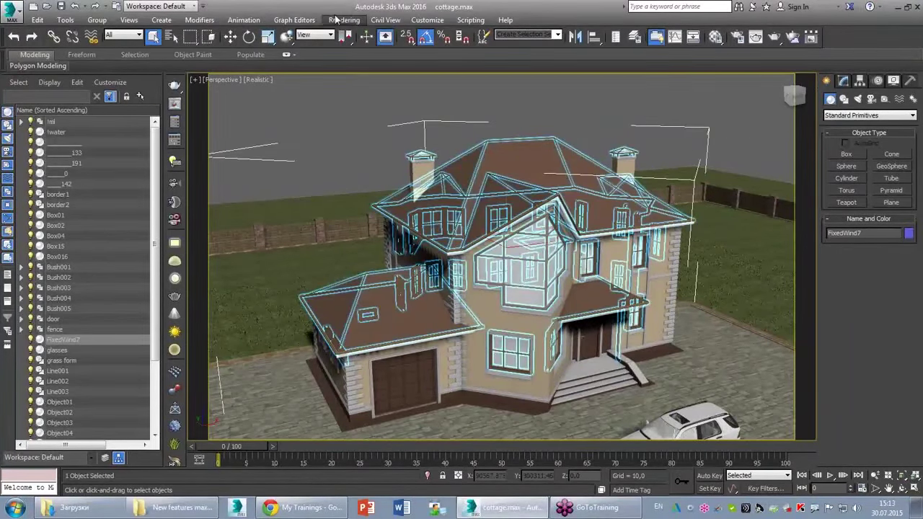
pyautogui.click(428, 20)
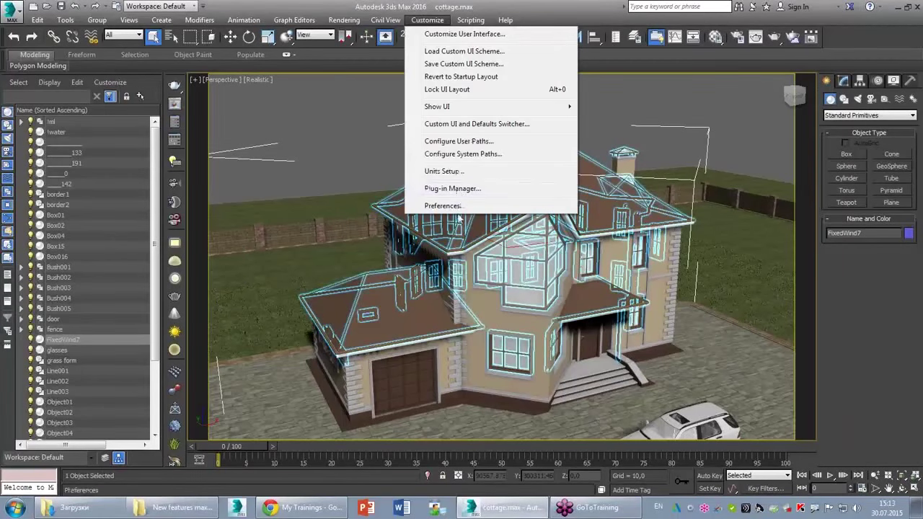
# - Look over the Viewports preferences, then clear the selection and frame the car and pool
pyautogui.click(457, 205)
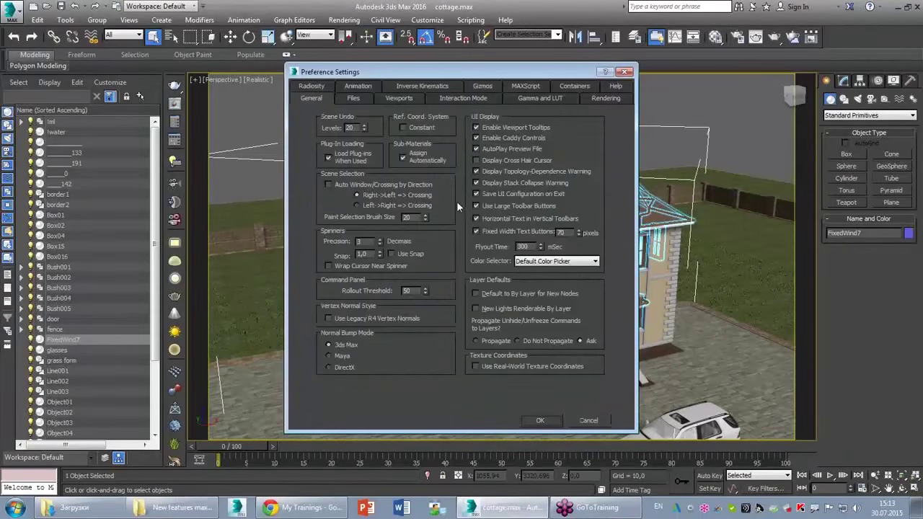
pyautogui.click(393, 98)
pyautogui.moveTo(596, 269); pyautogui.dragTo(602, 267)
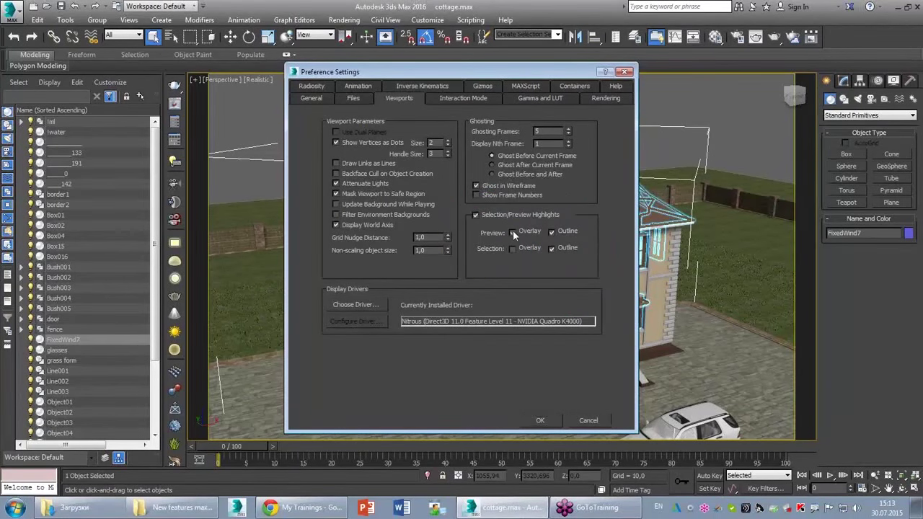
pyautogui.click(549, 419)
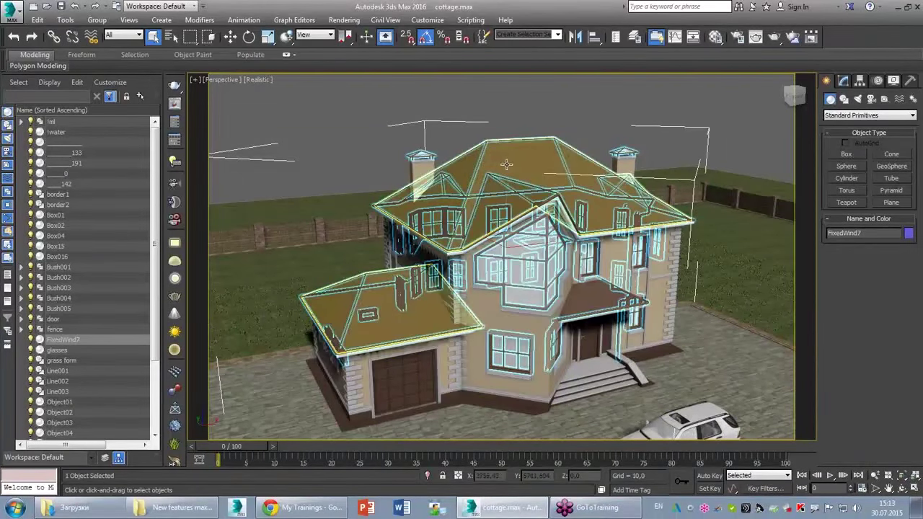
pyautogui.click(749, 147)
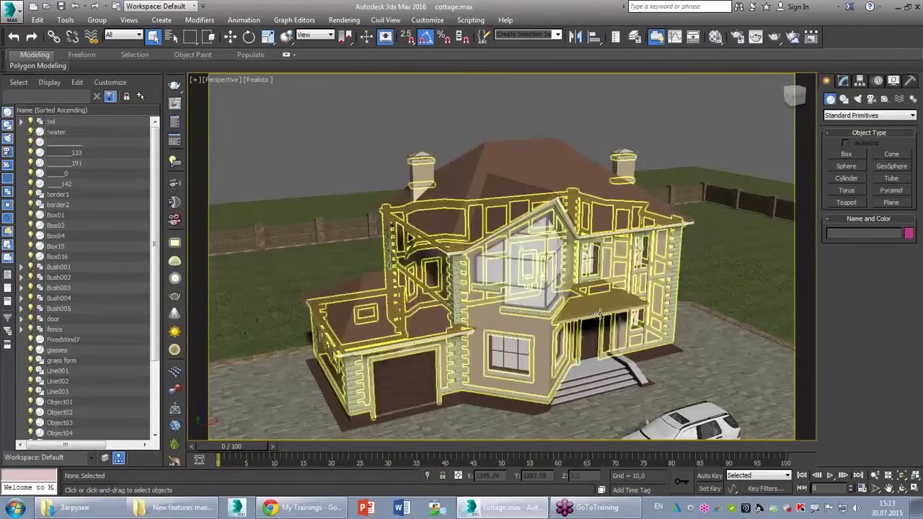
pyautogui.moveTo(539, 148); pyautogui.dragTo(462, 80, button='middle')
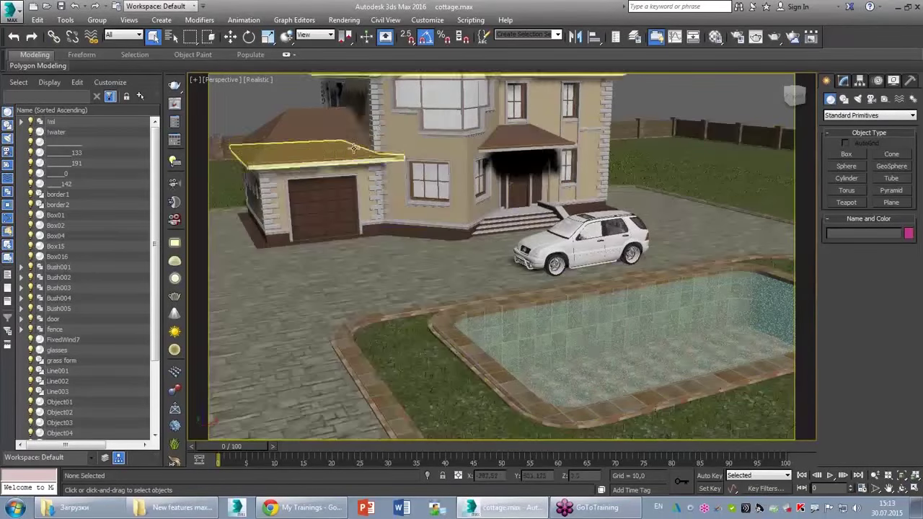
# - Turn off Preview Overlay under Selection/Preview Highlights in the Viewports preferences
pyautogui.click(426, 20)
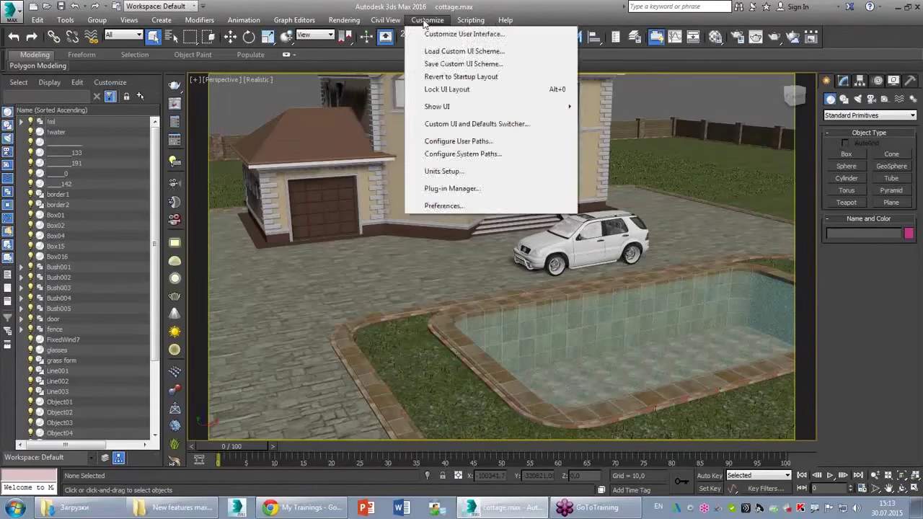
pyautogui.click(449, 207)
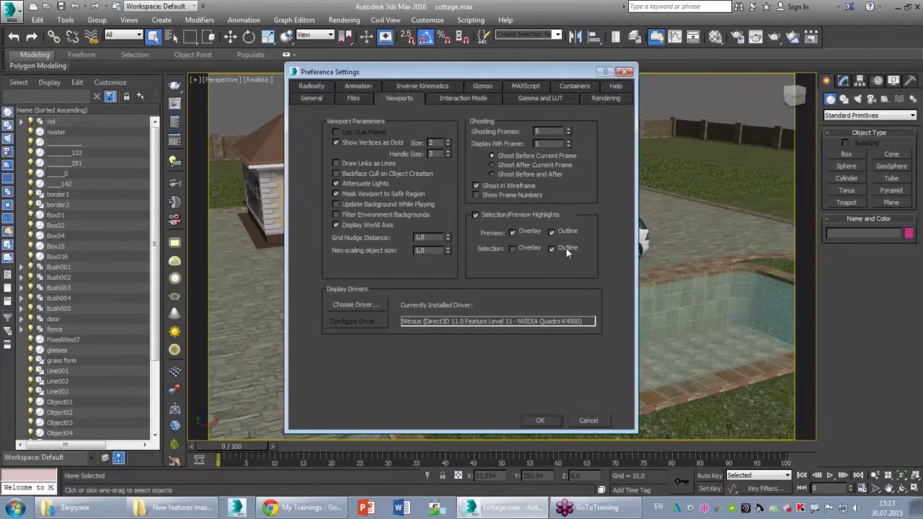
pyautogui.click(527, 231)
pyautogui.moveTo(572, 267)
pyautogui.mouseDown()
pyautogui.moveTo(473, 268)
pyautogui.moveTo(599, 238)
pyautogui.moveTo(588, 275)
pyautogui.mouseUp()
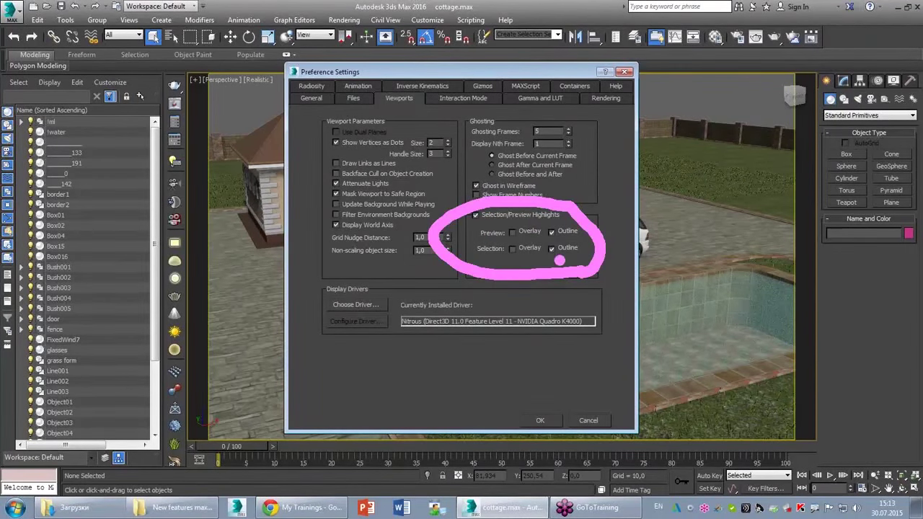
pyautogui.press('Escape')
pyautogui.click(540, 421)
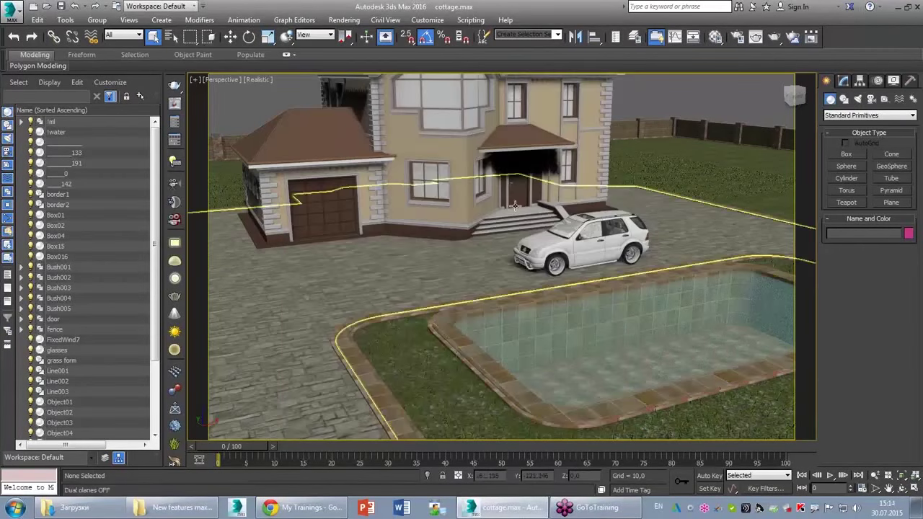
# - Select the main roof and disable Selection Brackets in Configure Viewports
pyautogui.scroll(-5, 528, 190)
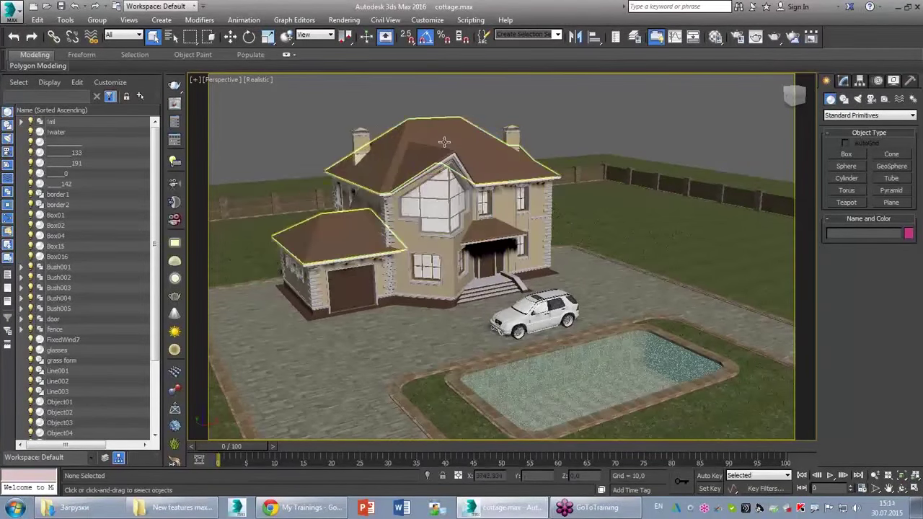
pyautogui.click(354, 155)
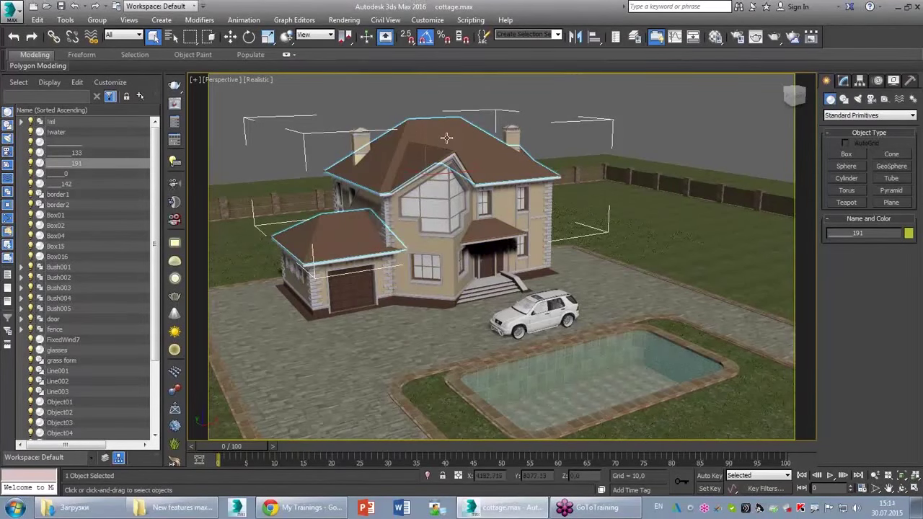
pyautogui.click(199, 81)
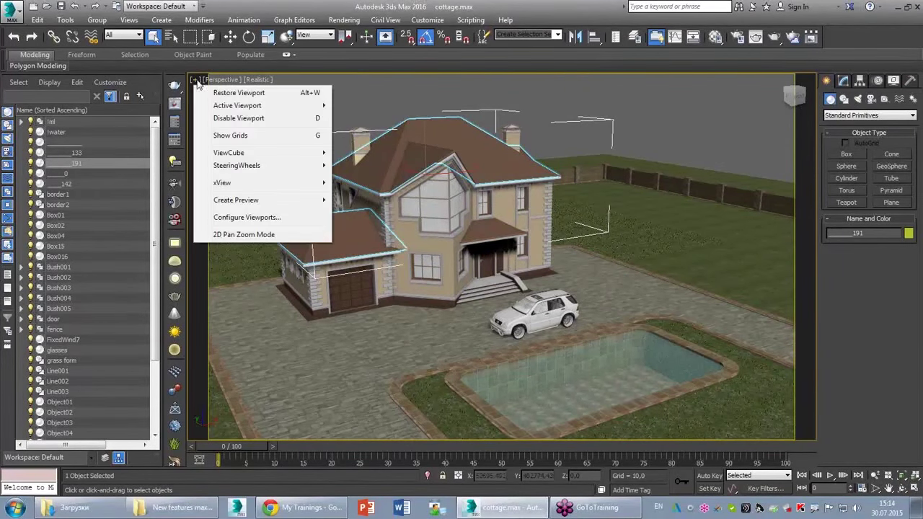
pyautogui.click(227, 220)
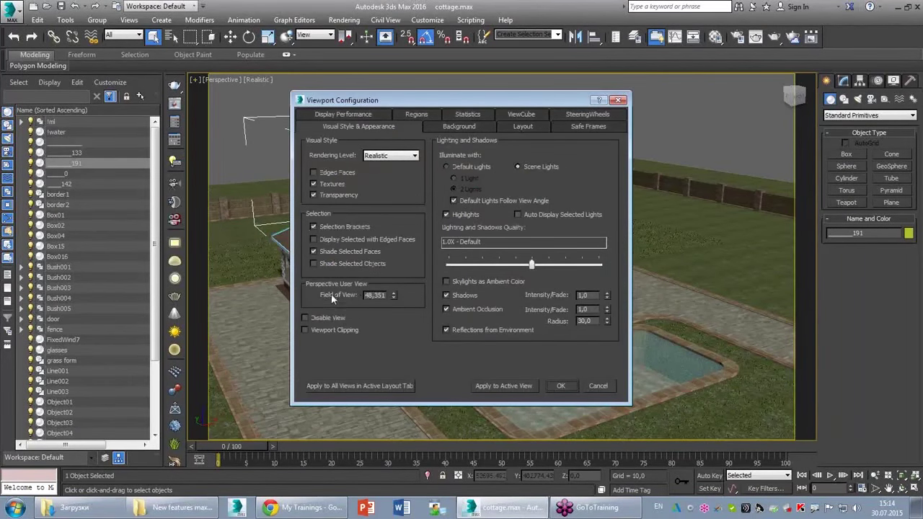
pyautogui.click(313, 228)
pyautogui.click(559, 386)
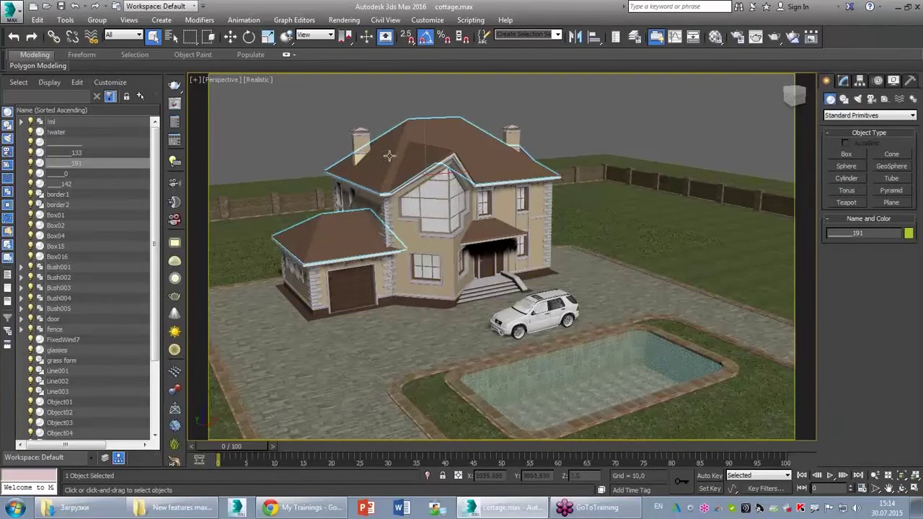
# - Toggle brackets back on with J and compare highlights on FixedWind7, Box15, fence, pool water and roof
pyautogui.press('j')
pyautogui.press('j')
pyautogui.press('j')
pyautogui.press('j')
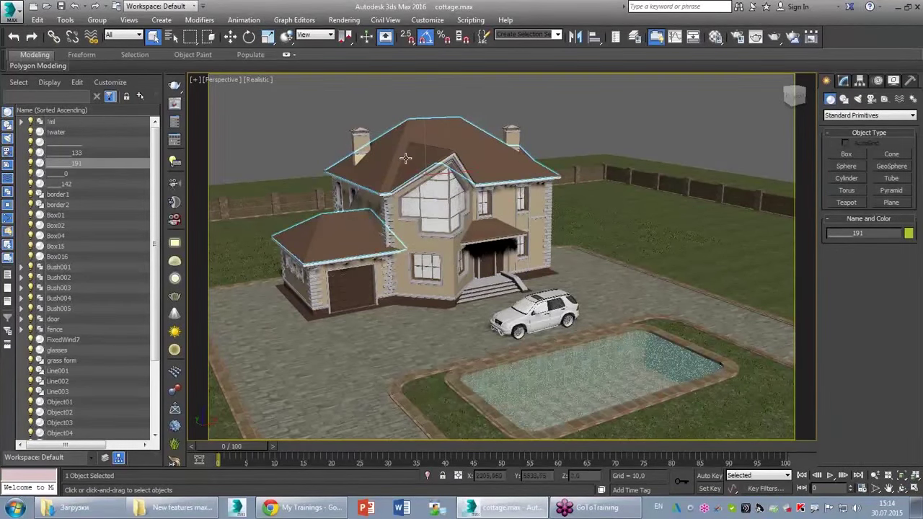
pyautogui.click(398, 206)
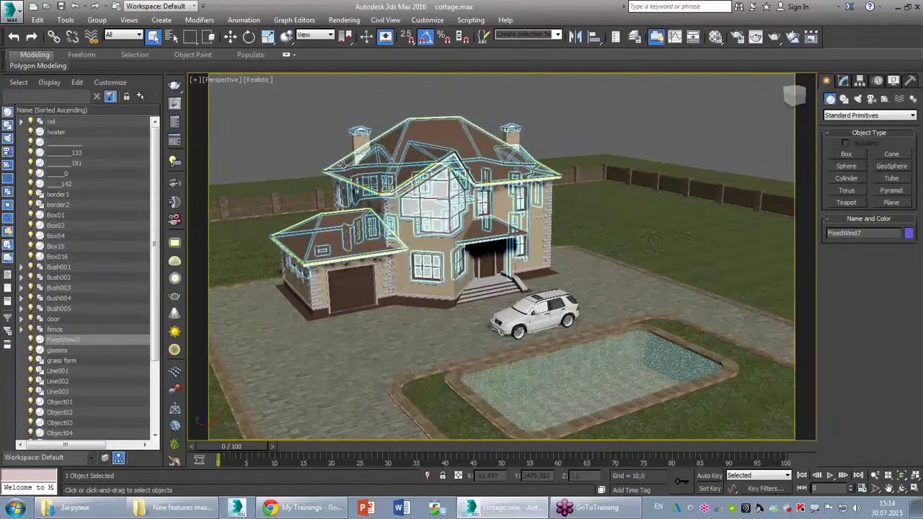
pyautogui.click(404, 339)
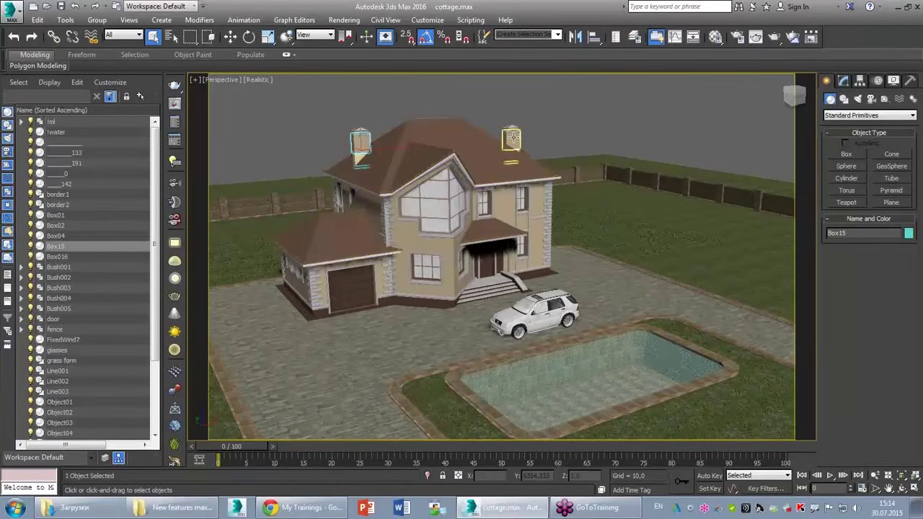
pyautogui.click(659, 183)
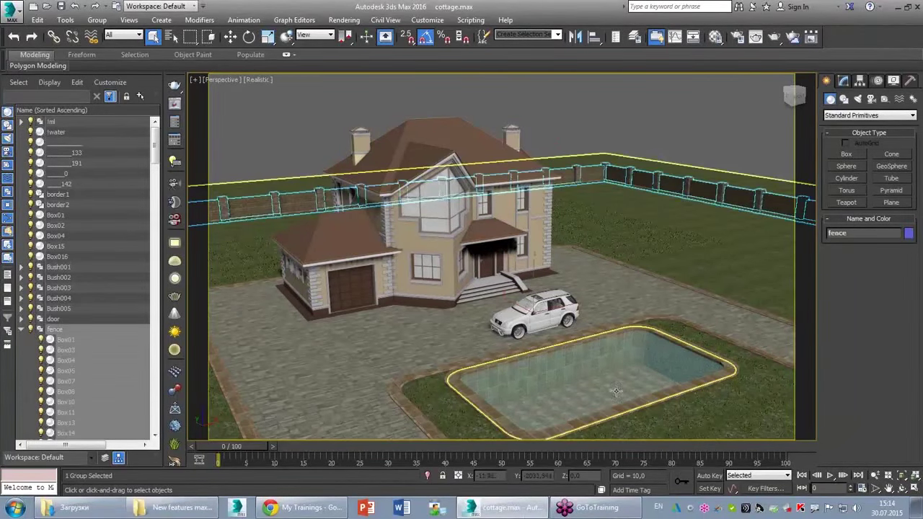
pyautogui.click(559, 363)
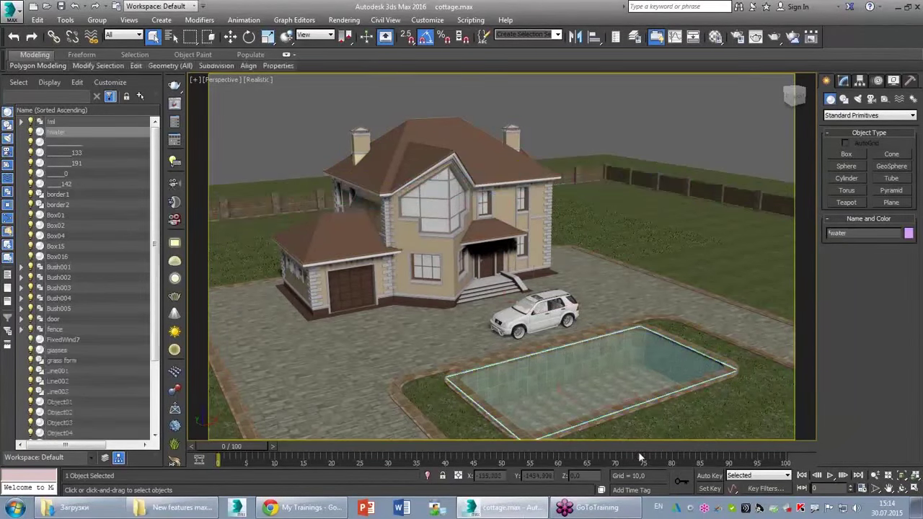
pyautogui.click(458, 151)
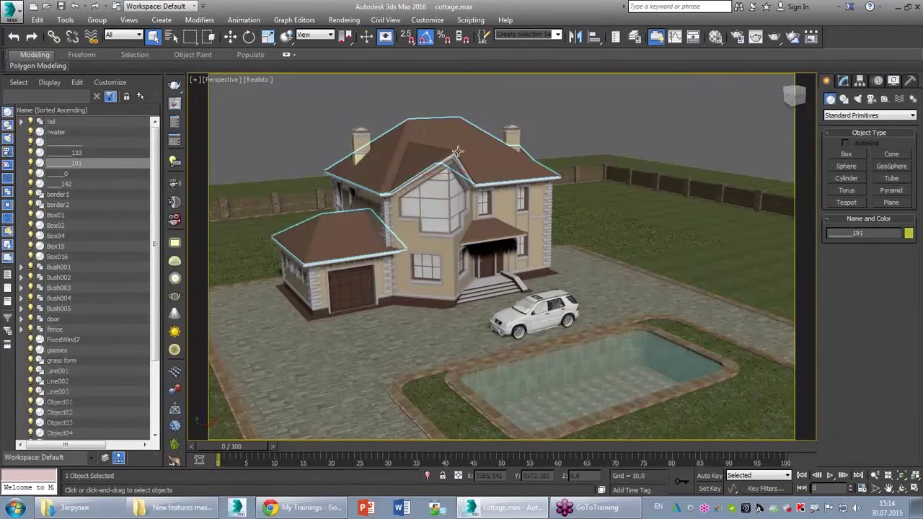
# - Clear the selection and orbit the view around the house
pyautogui.click(312, 115)
pyautogui.moveTo(312, 115)
pyautogui.keyDown('alt'); pyautogui.mouseDown(button='middle')
pyautogui.moveTo(586, 307)
pyautogui.moveTo(707, 306)
pyautogui.moveTo(623, 272)
pyautogui.mouseUp(button='middle'); pyautogui.keyUp('alt')
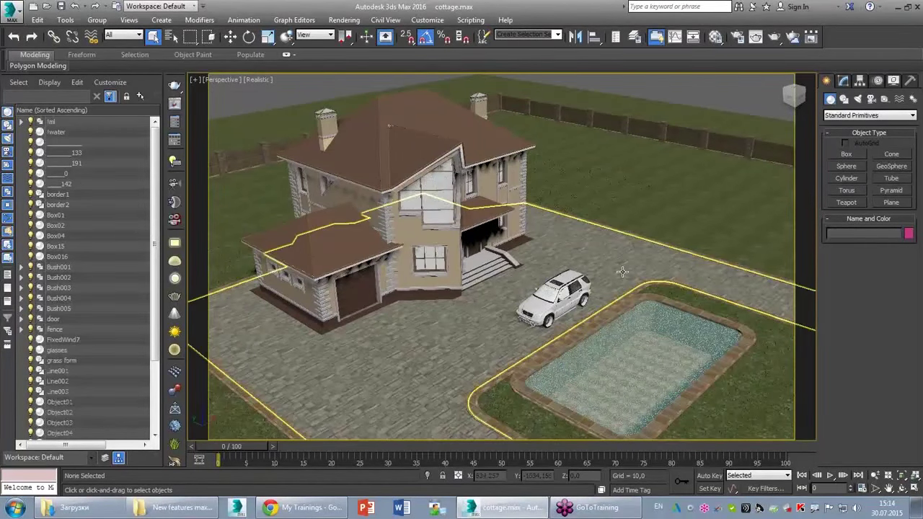
pyautogui.moveTo(4, 69)
pyautogui.mouseDown()
pyautogui.moveTo(29, 72)
pyautogui.moveTo(181, 181)
pyautogui.moveTo(185, 482)
pyautogui.moveTo(11, 482)
pyautogui.moveTo(4, 76)
pyautogui.mouseUp()
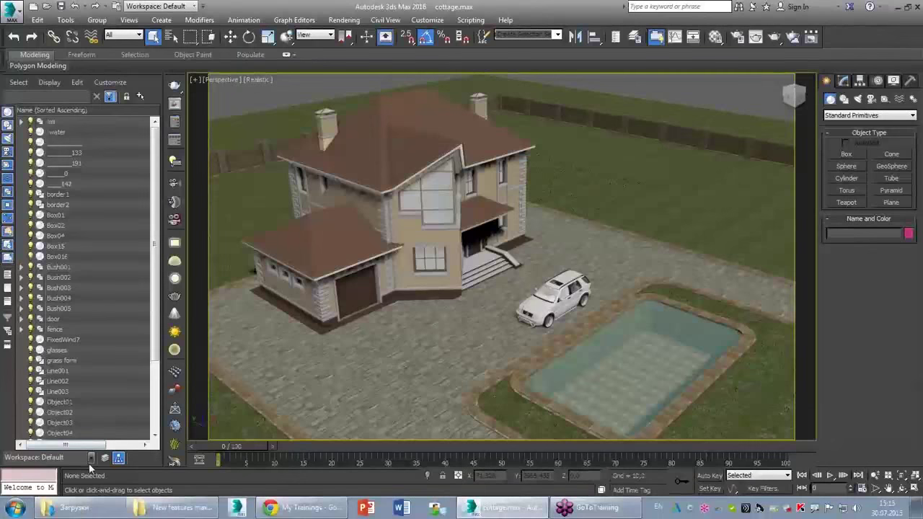
# - Switch the docked explorer through MassFX Explorer and Light Explorer, ending on Scene Explorer
pyautogui.click(91, 460)
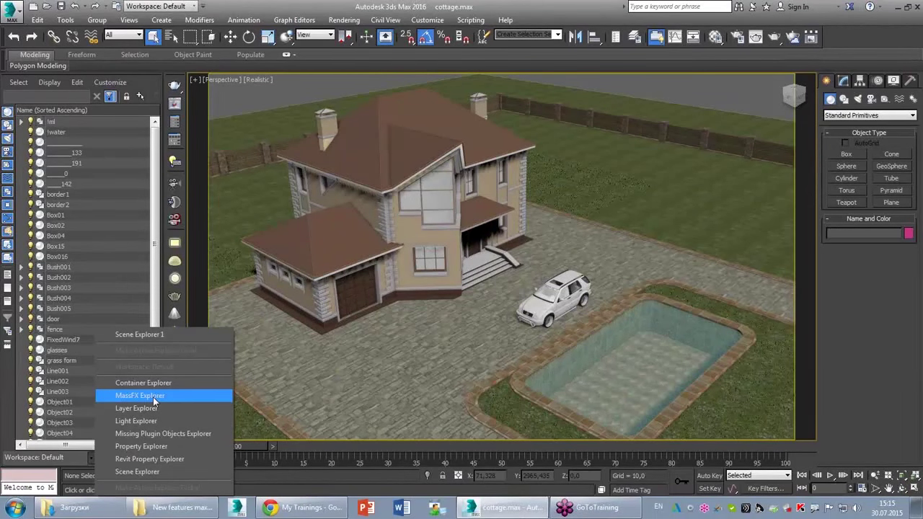
pyautogui.click(141, 396)
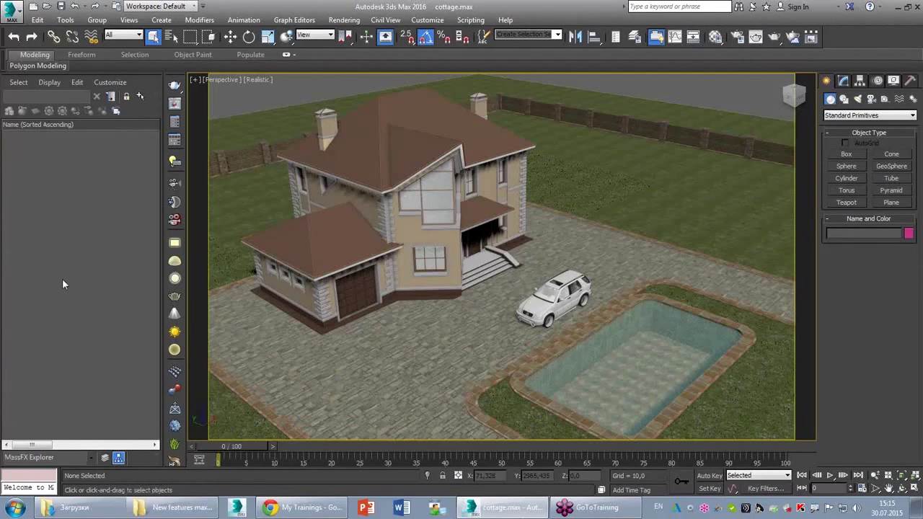
pyautogui.click(92, 458)
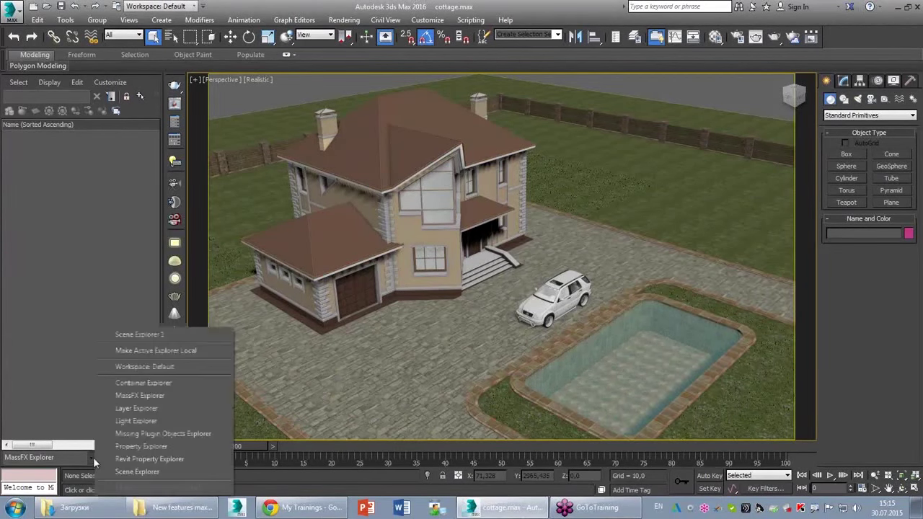
pyautogui.click(136, 421)
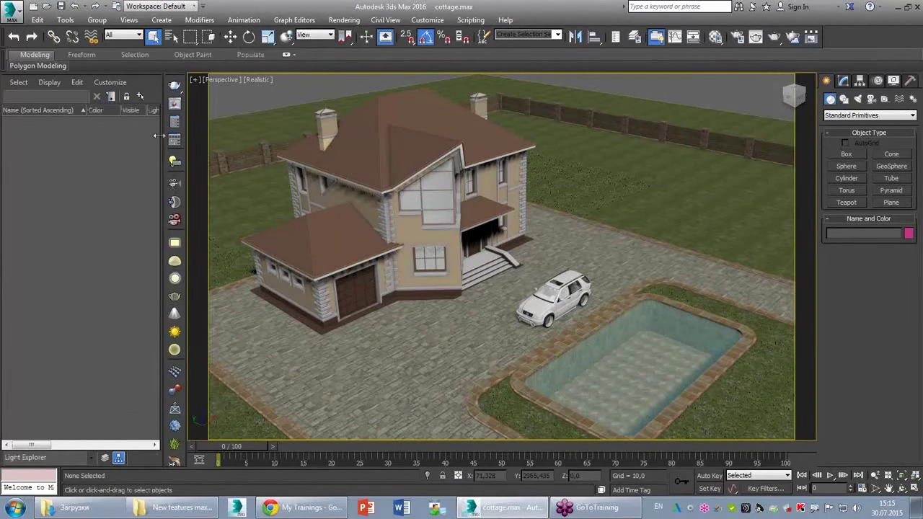
pyautogui.moveTo(161, 136)
pyautogui.mouseDown()
pyautogui.moveTo(248, 130)
pyautogui.moveTo(162, 144)
pyautogui.mouseUp()
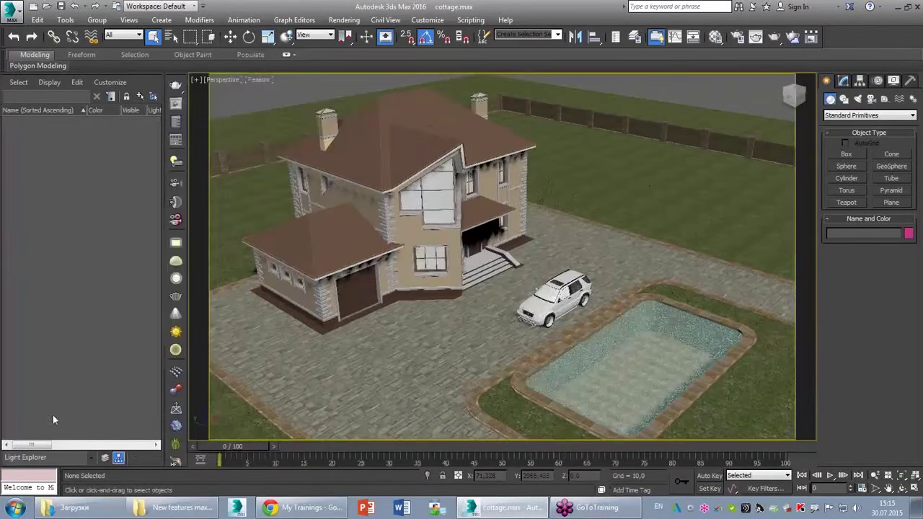
pyautogui.click(91, 459)
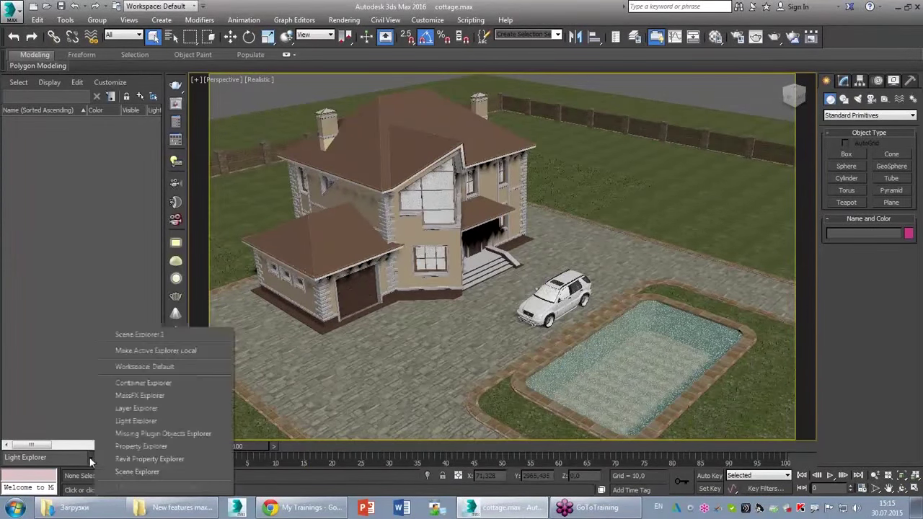
pyautogui.click(163, 472)
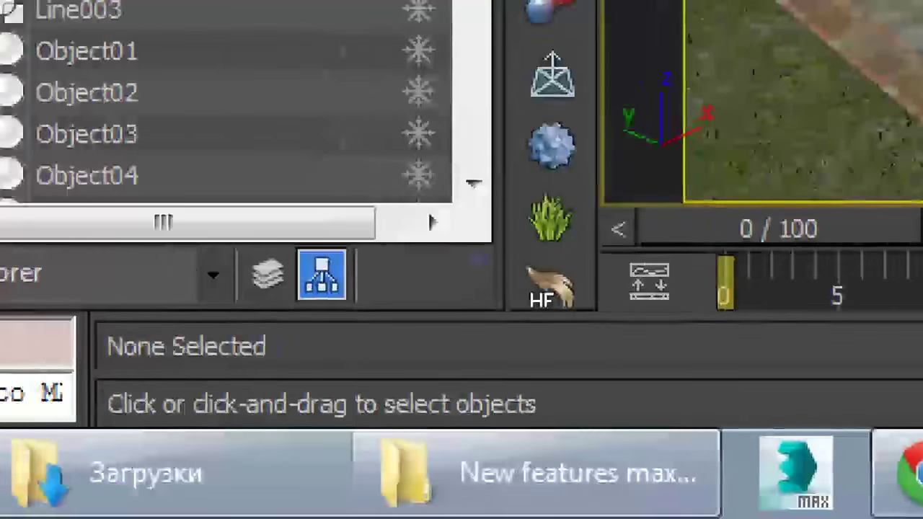
# - Group the Scene Explorer list by layer, showing the single 0 (default) layer
pyautogui.moveTo(206, 340)
pyautogui.mouseDown()
pyautogui.moveTo(193, 216)
pyautogui.moveTo(193, 328)
pyautogui.mouseUp()
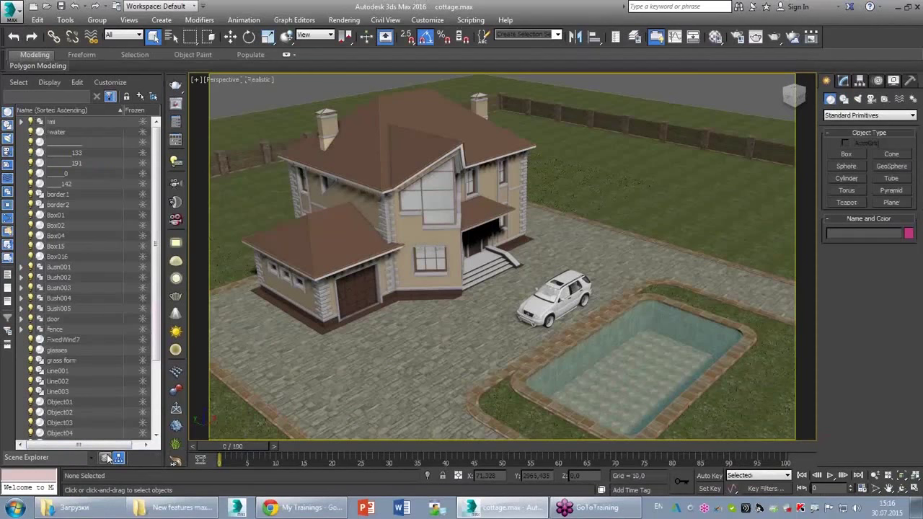
pyautogui.click(107, 458)
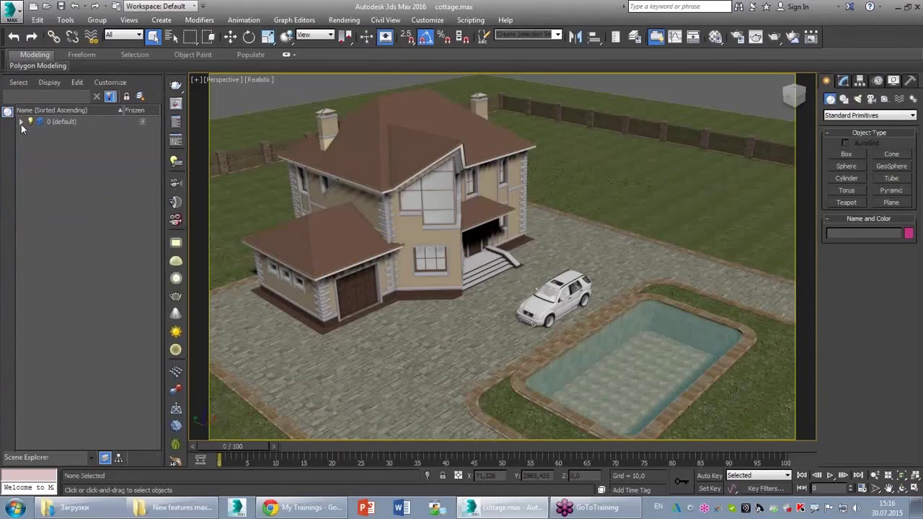
# - Expand and collapse the 0 (default) layer, then orbit the view to face the house's front
pyautogui.click(21, 123)
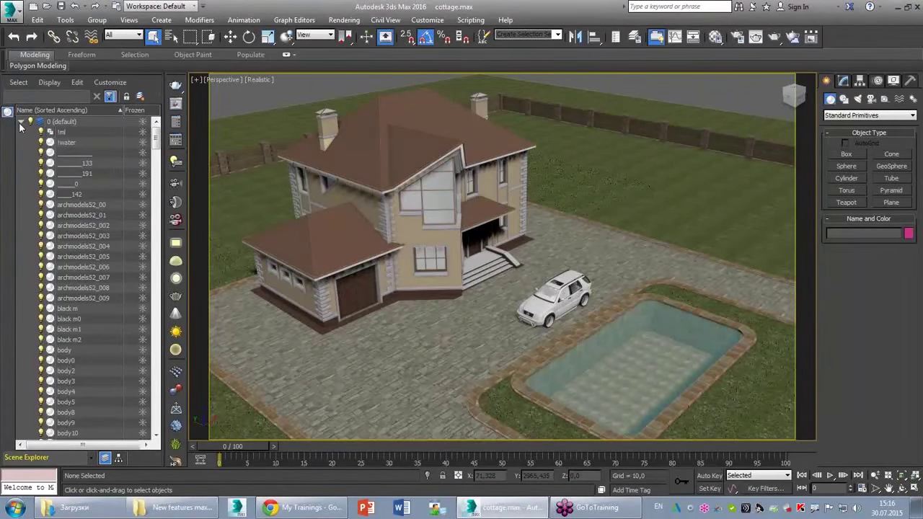
pyautogui.click(21, 123)
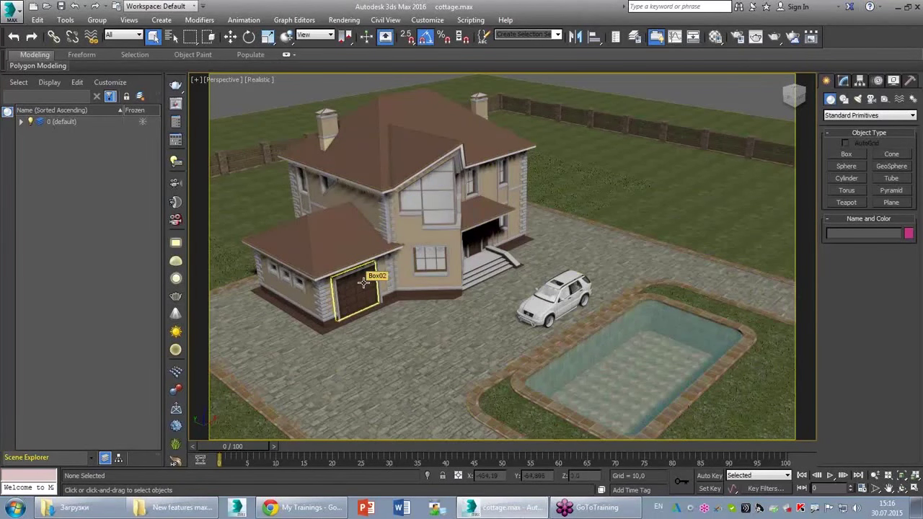
pyautogui.moveTo(607, 282)
pyautogui.keyDown('alt'); pyautogui.mouseDown(button='middle')
pyautogui.moveTo(510, 285)
pyautogui.moveTo(524, 272)
pyautogui.mouseUp(button='middle'); pyautogui.keyUp('alt')
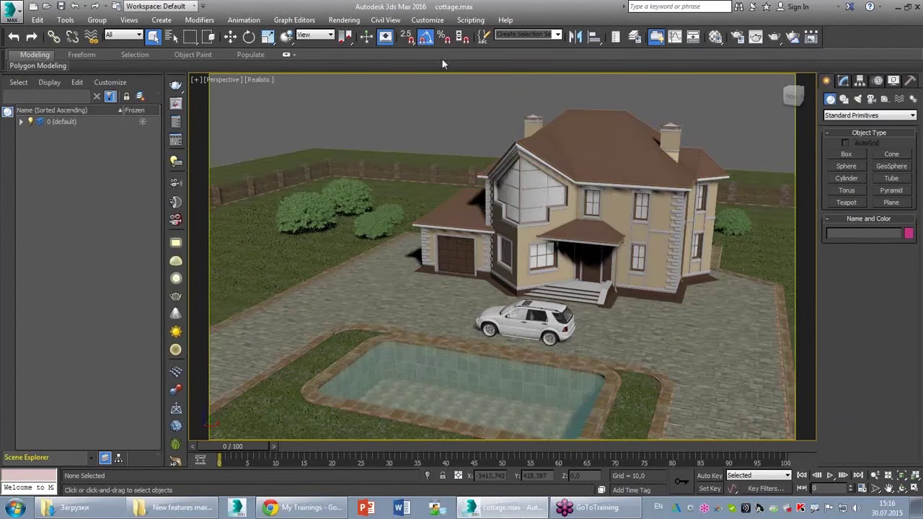
# - Open the Layer Explorer as a floating window, move it over the viewport, then close it
pyautogui.click(635, 36)
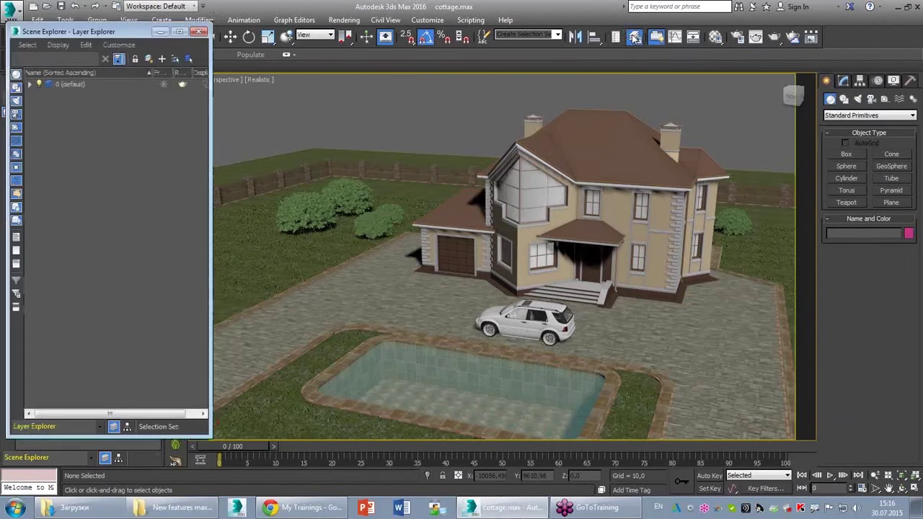
pyautogui.moveTo(129, 32); pyautogui.dragTo(402, 101)
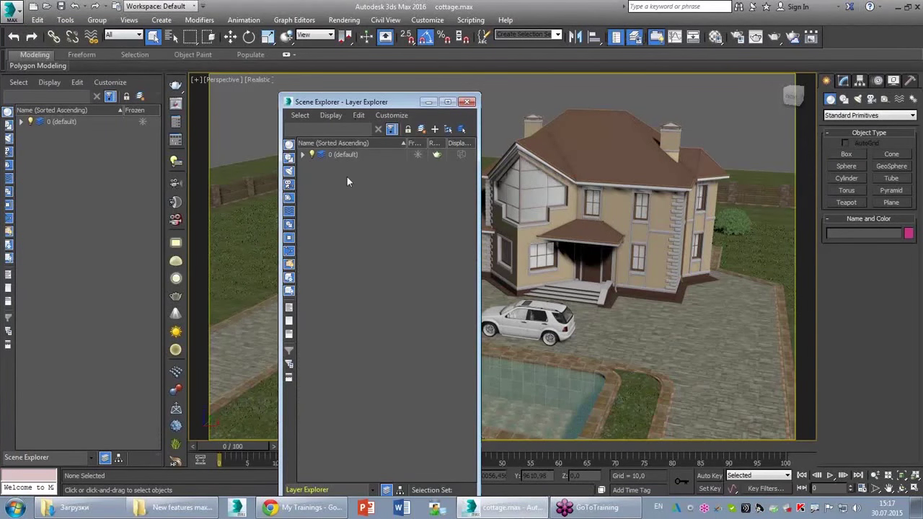
pyautogui.click(469, 103)
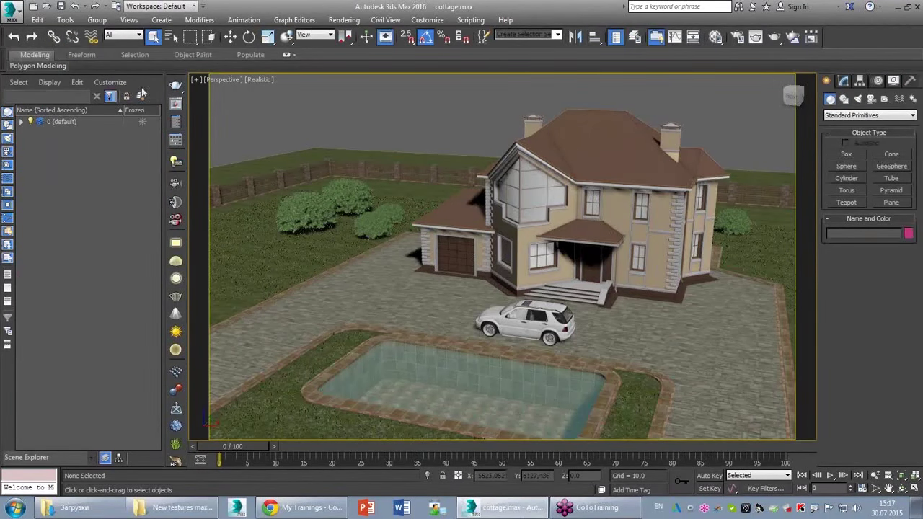
# - Create a new empty layer named greens in the Scene Explorer
pyautogui.click(163, 101)
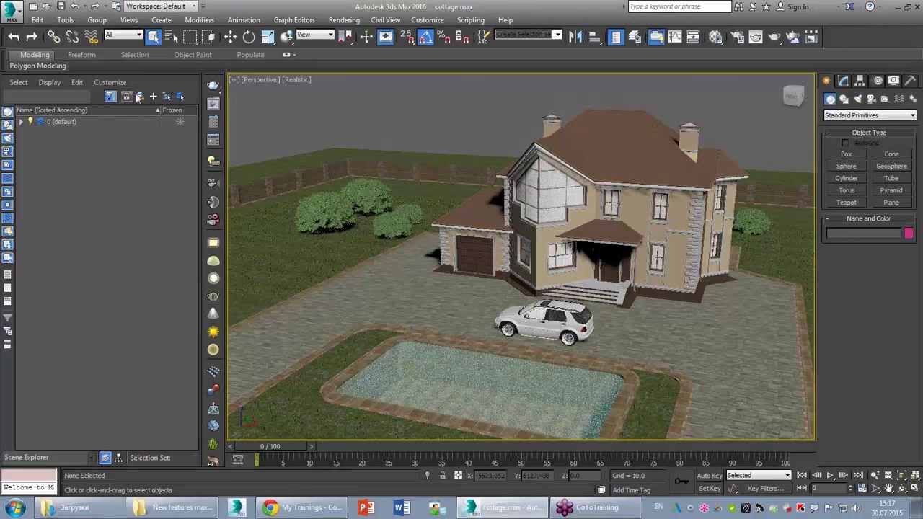
pyautogui.click(138, 97)
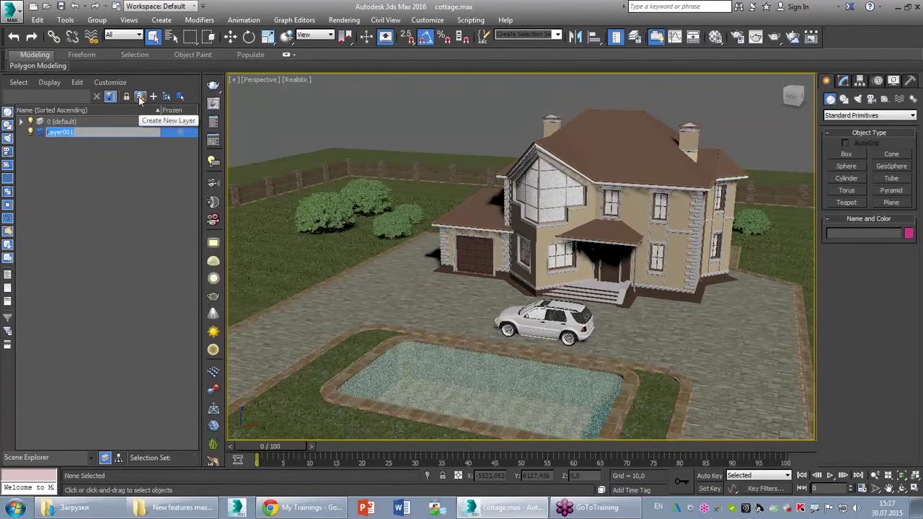
pyautogui.write('treens')
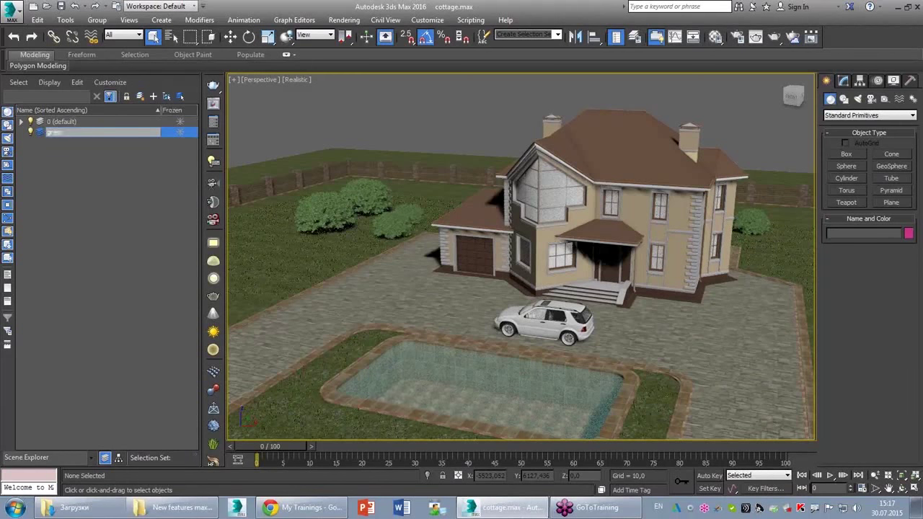
pyautogui.press('Return')
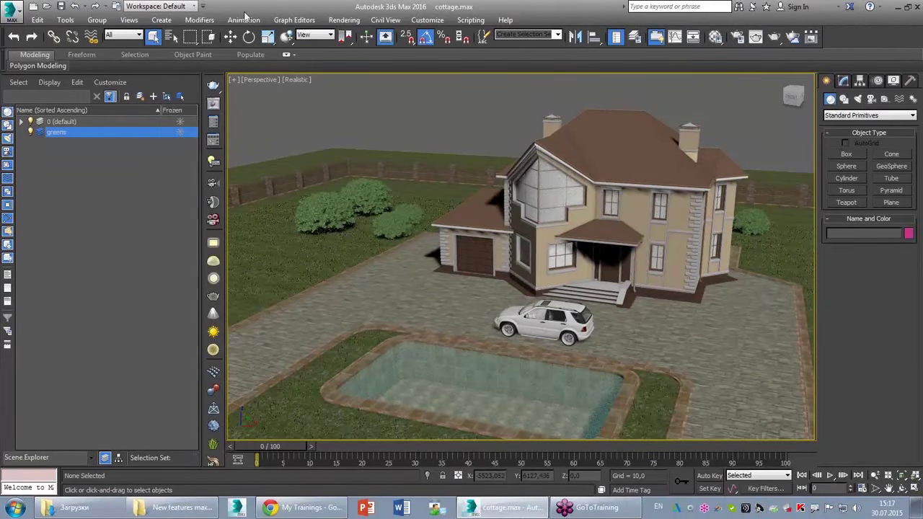
# - Select the bushes and pool-side grass, then add them to the greens layer
pyautogui.click(339, 208)
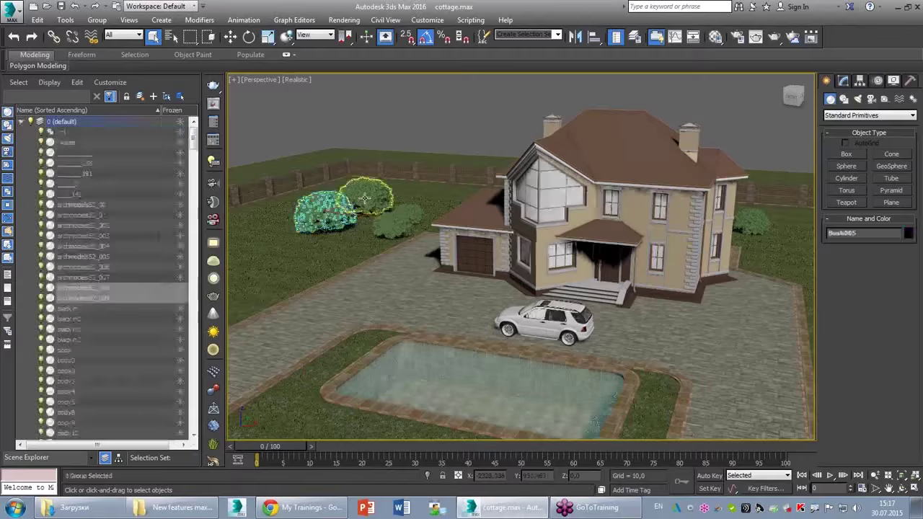
pyautogui.keyDown('ctrl'); pyautogui.click(399, 213); pyautogui.keyUp('ctrl')
pyautogui.keyDown('ctrl'); pyautogui.click(758, 225); pyautogui.keyUp('ctrl')
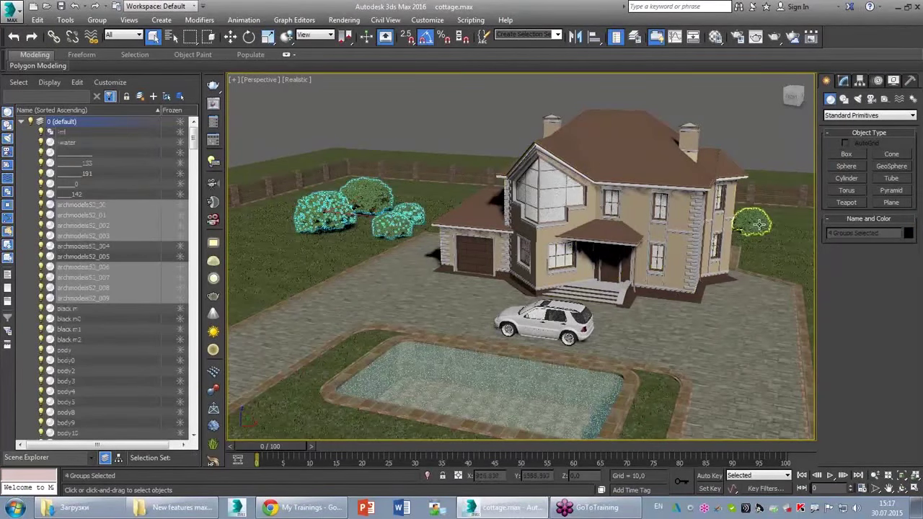
pyautogui.keyDown('ctrl'); pyautogui.click(759, 239); pyautogui.keyUp('ctrl')
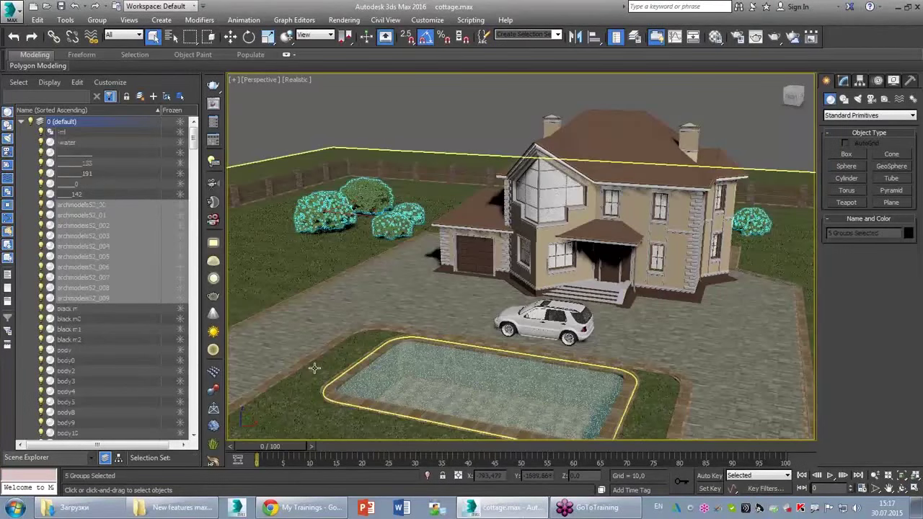
pyautogui.hotkey('alt', 'w')
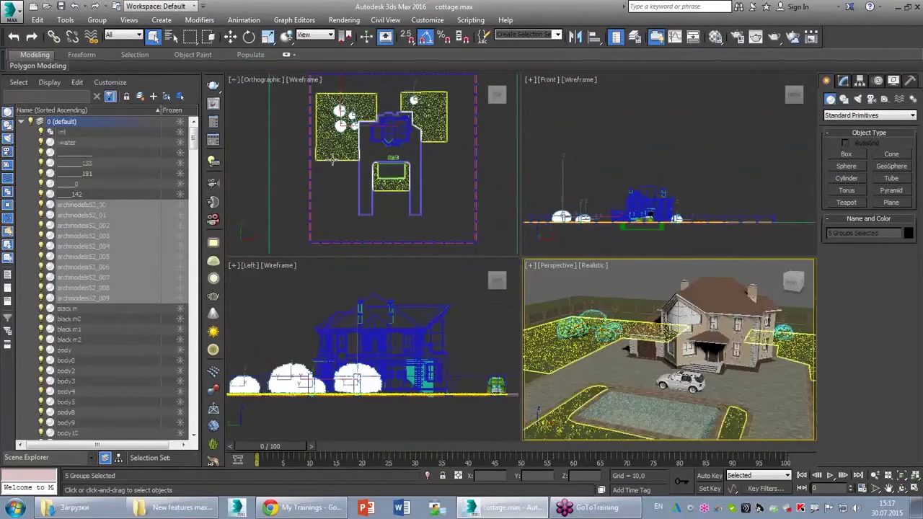
pyautogui.keyDown('ctrl'); pyautogui.click(638, 360); pyautogui.keyUp('ctrl')
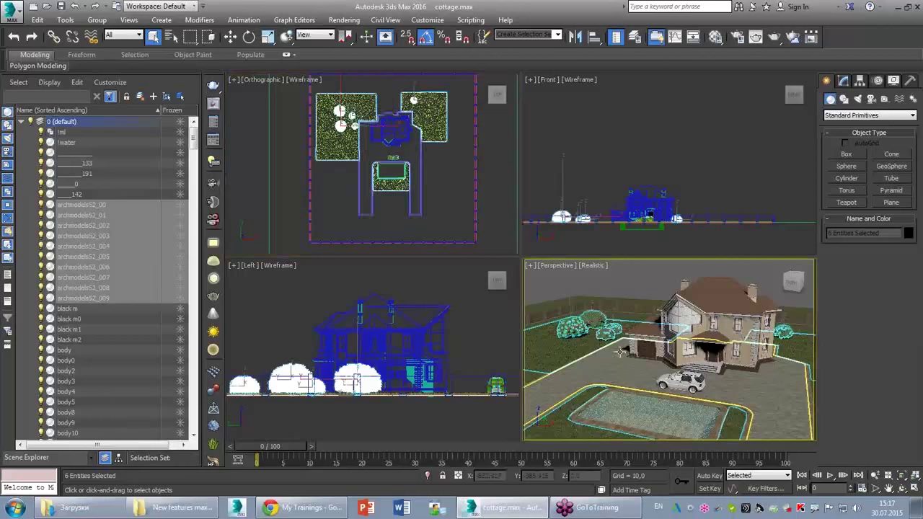
pyautogui.hotkey('alt', 'w')
pyautogui.click(22, 123)
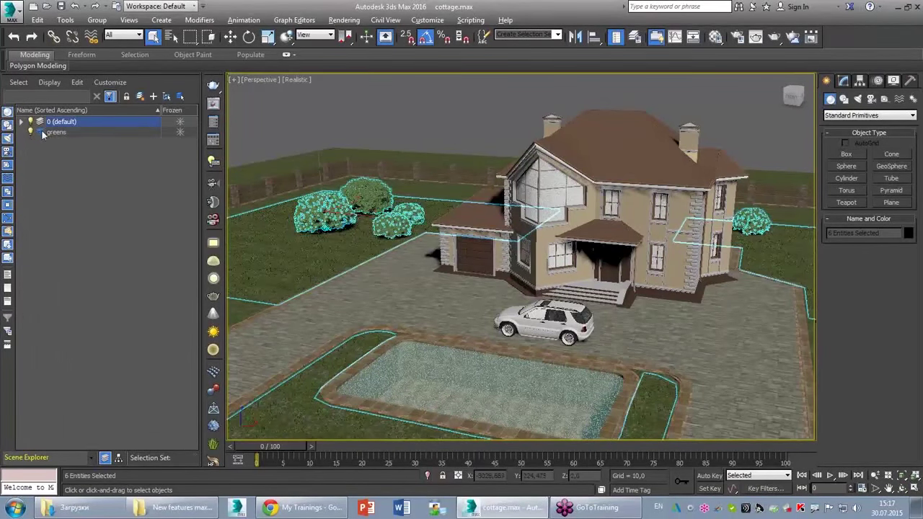
pyautogui.click(153, 99)
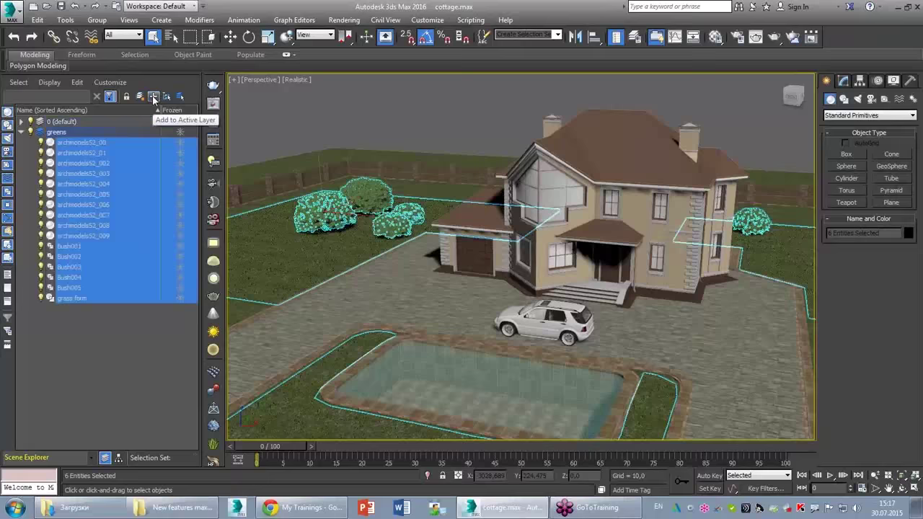
pyautogui.click(21, 132)
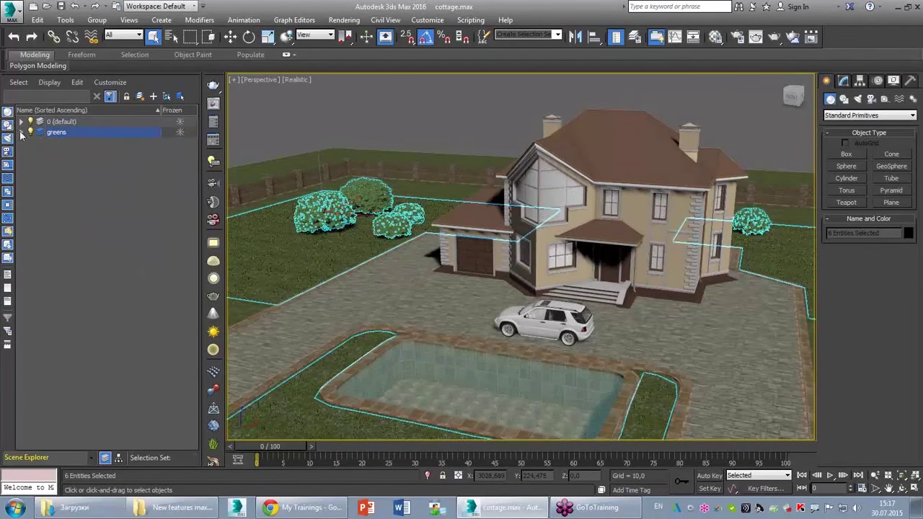
# - Hide the greens layer so the bushes and lawn grass disappear from the viewport
pyautogui.click(54, 133)
pyautogui.doubleClick(52, 134)
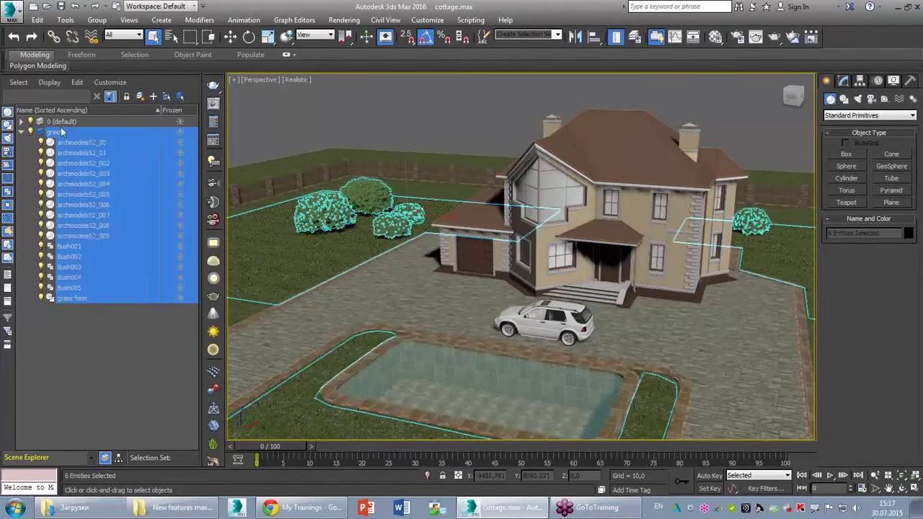
pyautogui.click(22, 133)
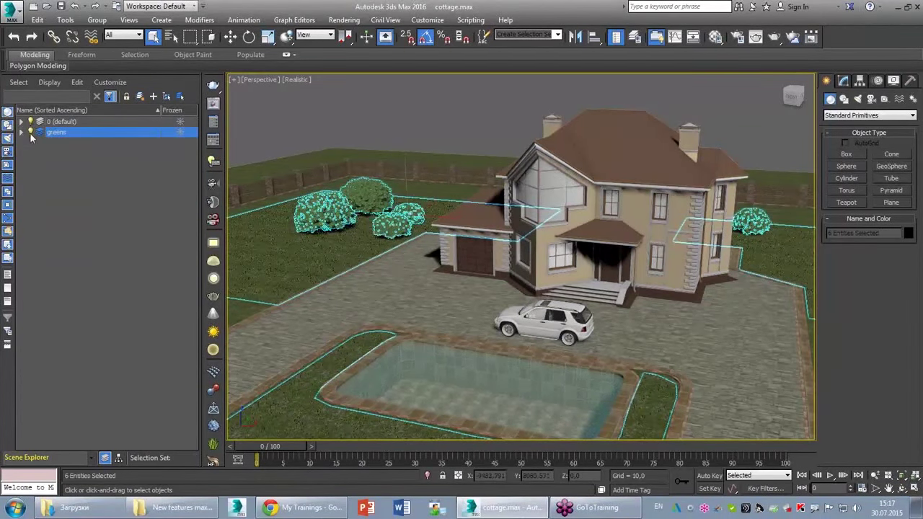
pyautogui.click(31, 139)
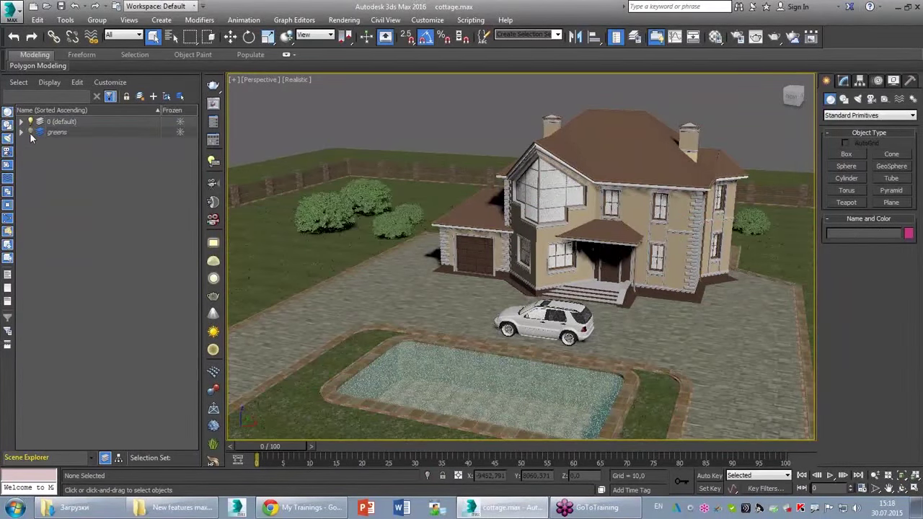
pyautogui.click(30, 135)
pyautogui.click(30, 135)
pyautogui.click(30, 135)
pyautogui.click(30, 135)
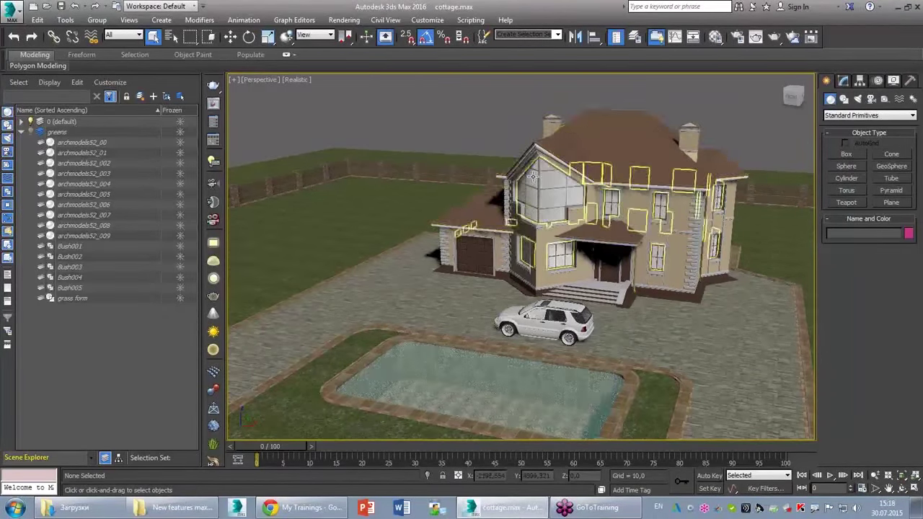
# - Box-select the house's 24 objects in Top view, then maximize the Perspective view
pyautogui.hotkey('alt', 'w')
pyautogui.moveTo(346, 88); pyautogui.dragTo(443, 151)
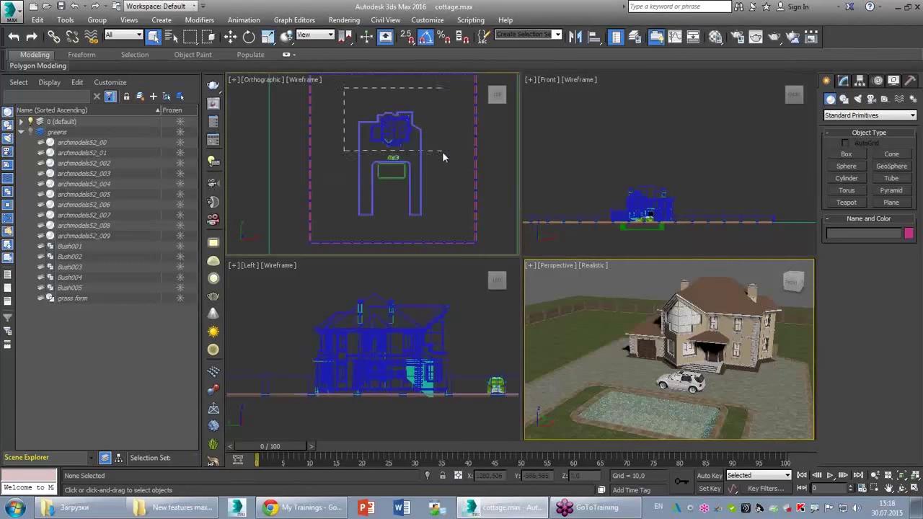
pyautogui.rightClick(624, 300)
pyautogui.hotkey('alt', 'w')
pyautogui.click(21, 121)
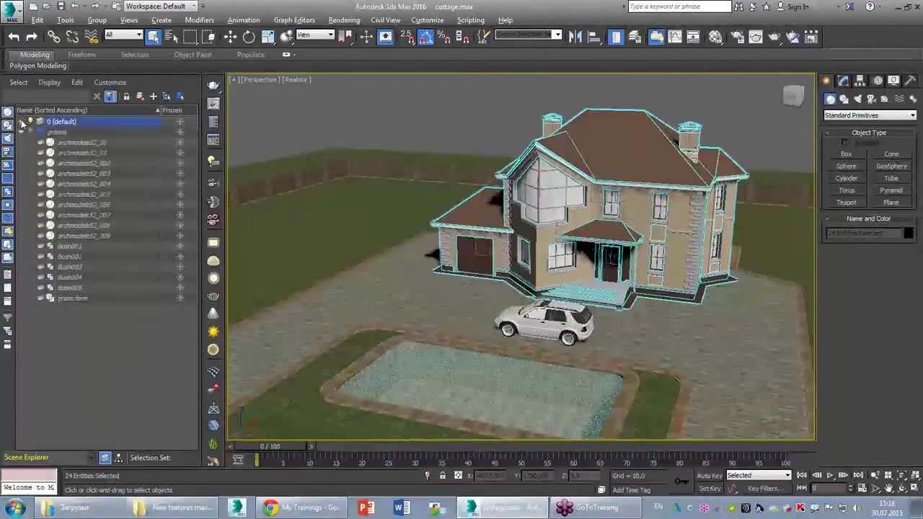
pyautogui.click(21, 132)
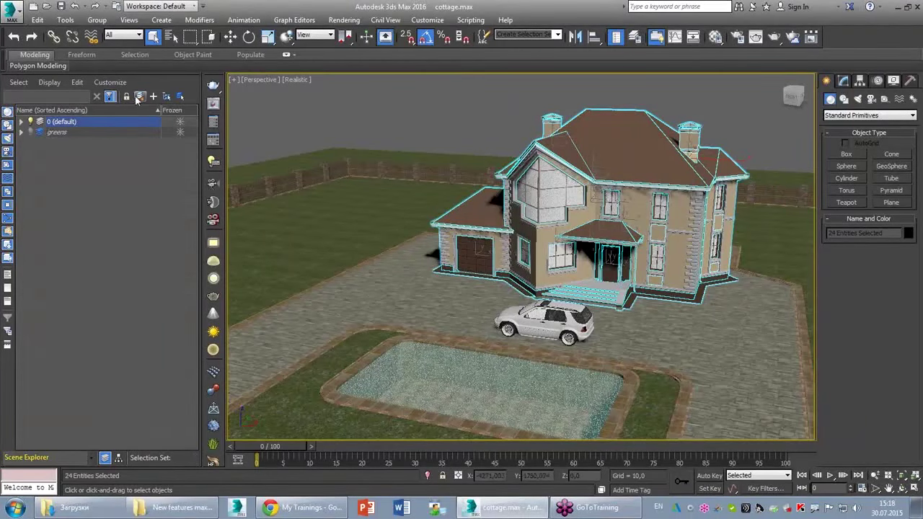
# - Put the selected house objects on a new layer named house, then select the car group
pyautogui.click(140, 96)
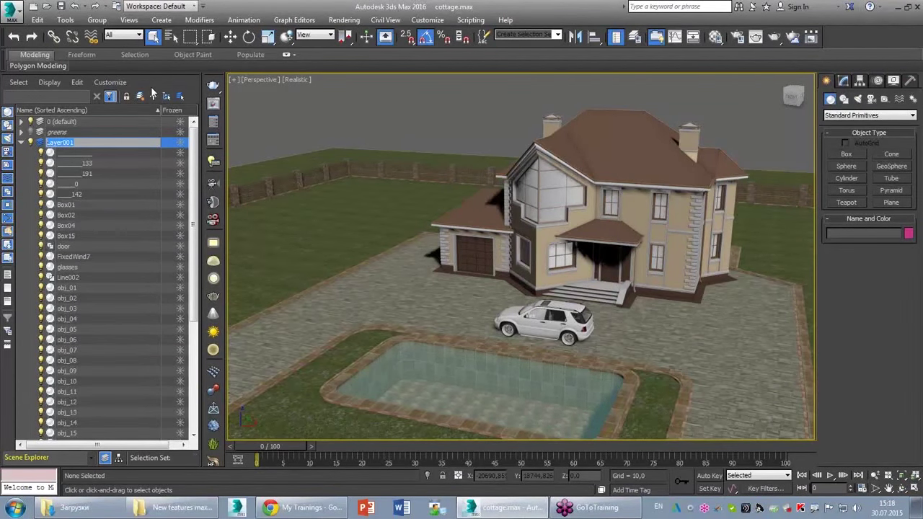
pyautogui.write('house')
pyautogui.press('Return')
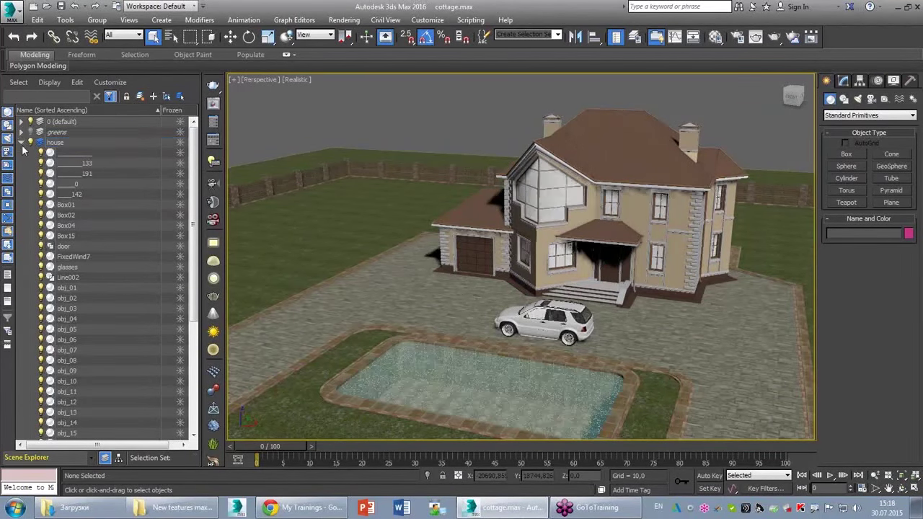
pyautogui.click(21, 143)
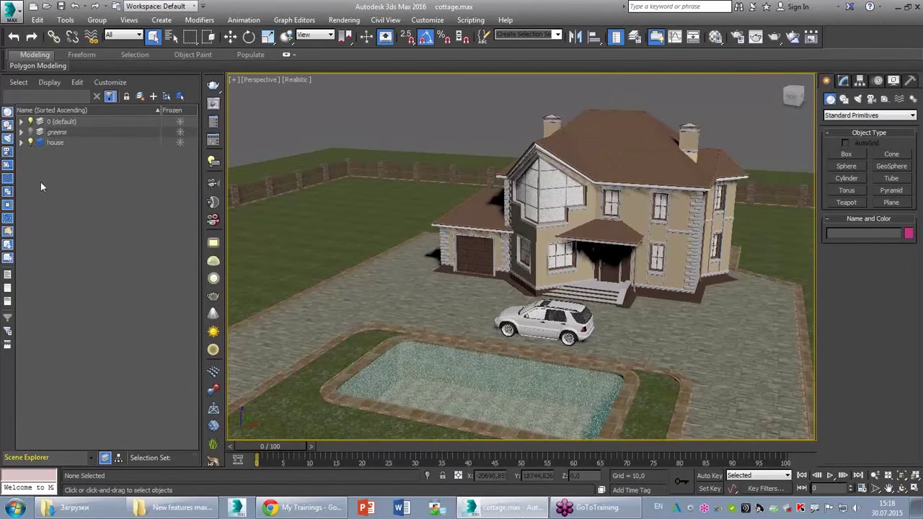
pyautogui.click(545, 321)
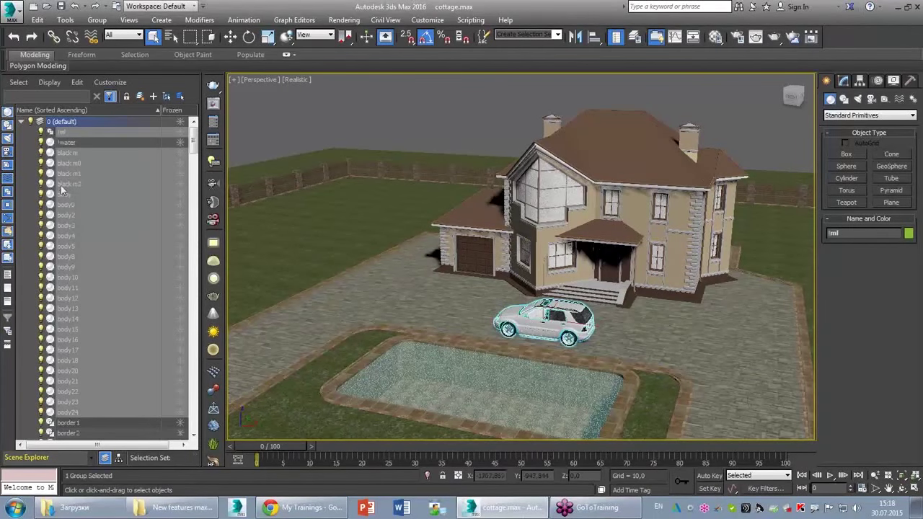
# - Move the selected car onto a new layer named car and hide that layer
pyautogui.click(141, 99)
pyautogui.write('car')
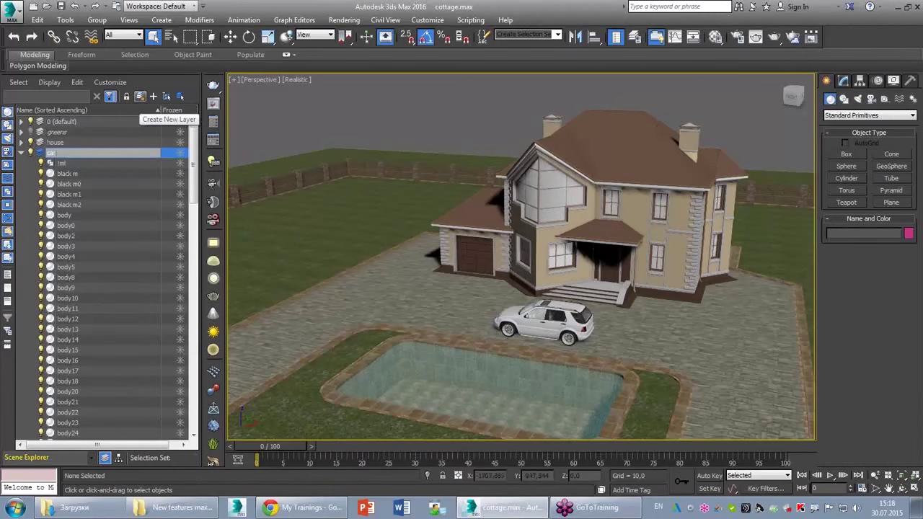
pyautogui.press('Return')
pyautogui.click(21, 153)
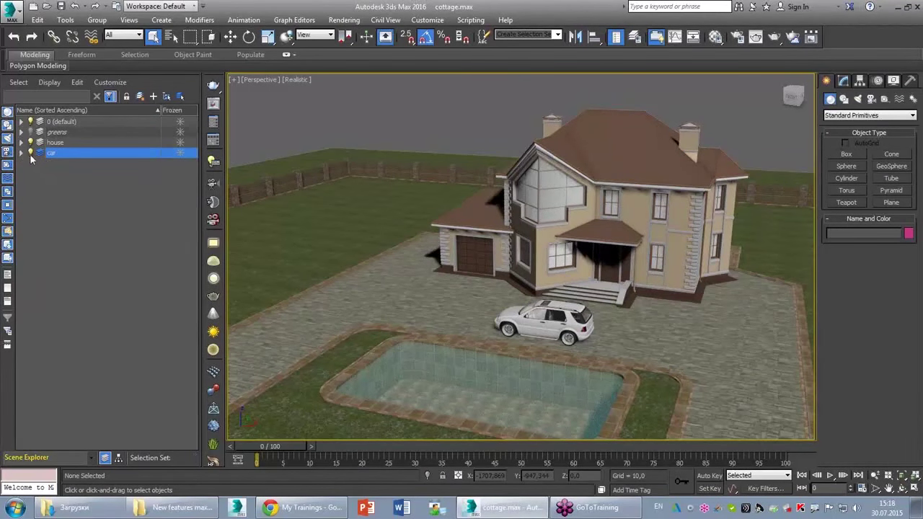
pyautogui.click(30, 152)
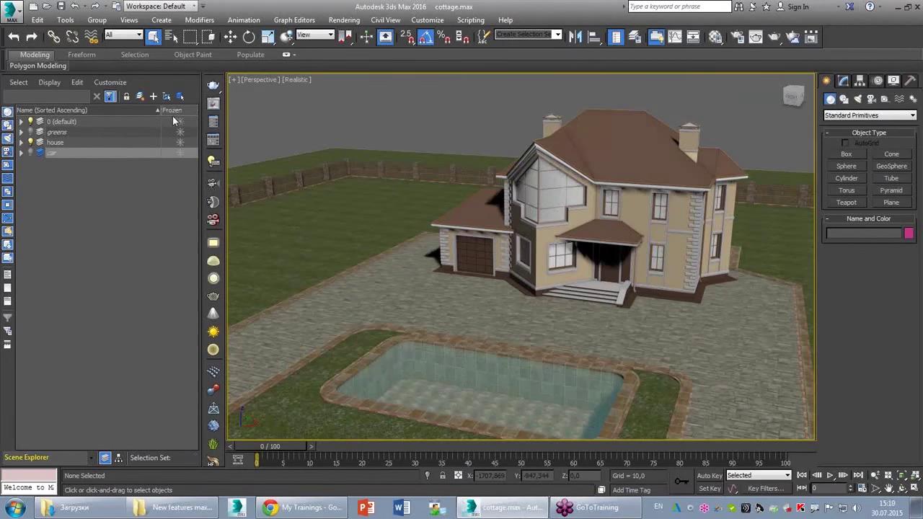
# - Narrow the layer Name column and expand the house layer to list its objects
pyautogui.moveTo(156, 111); pyautogui.dragTo(119, 111)
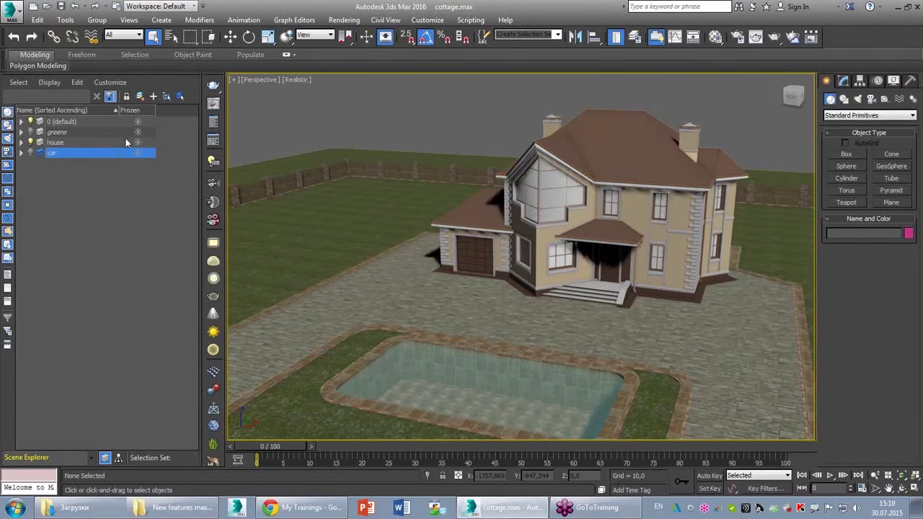
pyautogui.moveTo(182, 160)
pyautogui.mouseDown()
pyautogui.moveTo(180, 108)
pyautogui.moveTo(181, 155)
pyautogui.mouseUp()
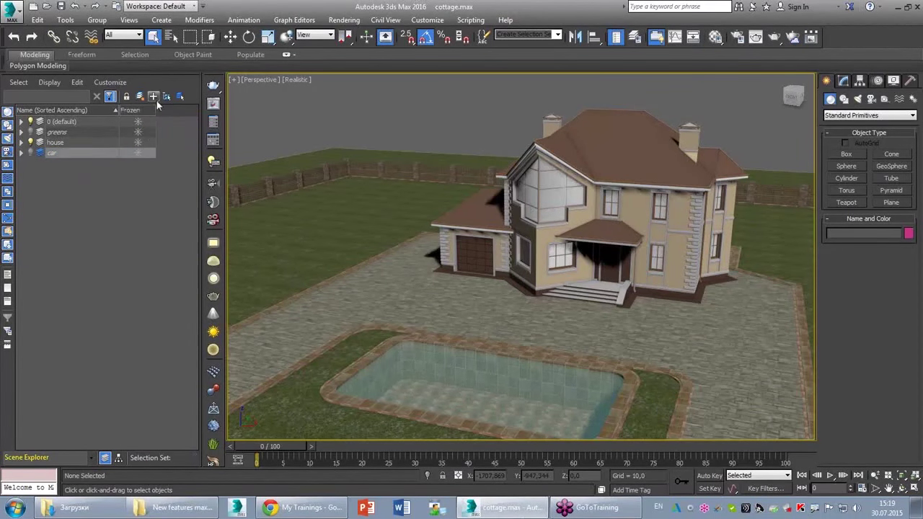
pyautogui.click(21, 142)
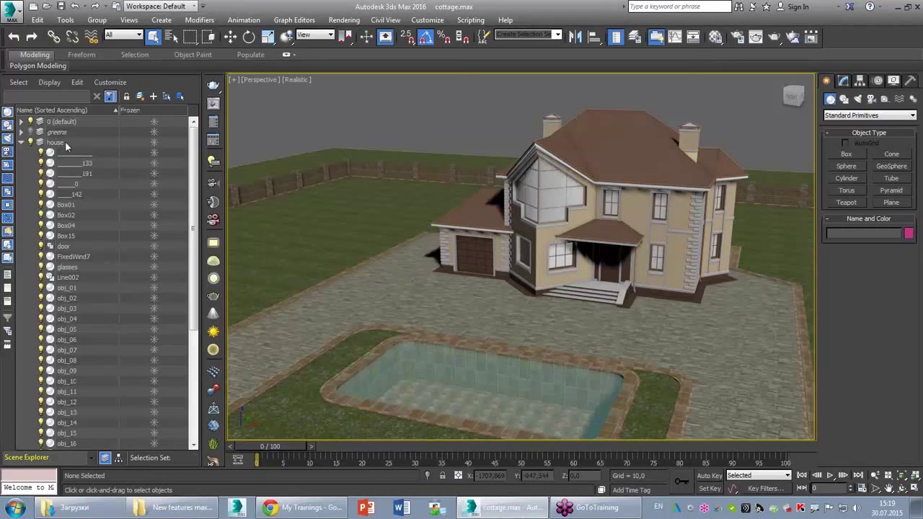
pyautogui.click(50, 143)
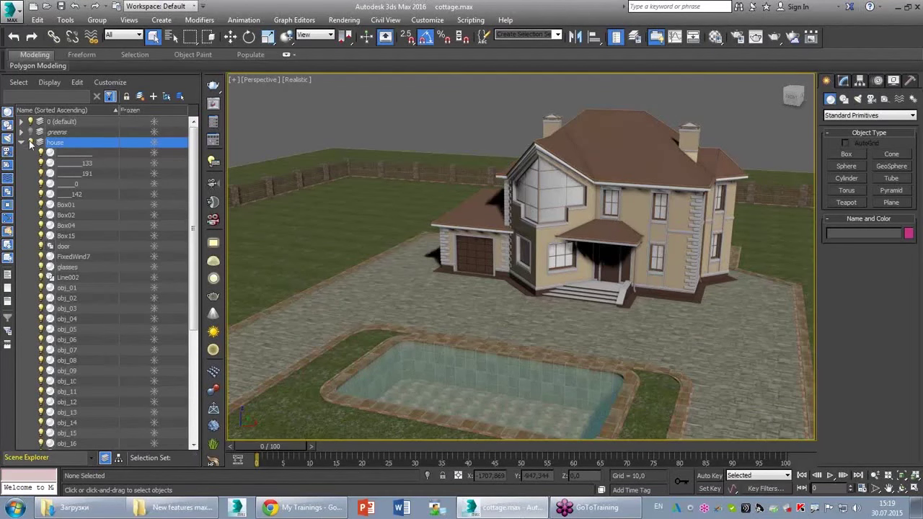
pyautogui.click(30, 142)
# - Hide and freeze the house layer, leaving it visible and unfrozen at the end
pyautogui.click(30, 143)
pyautogui.click(21, 142)
pyautogui.click(30, 141)
pyautogui.click(30, 141)
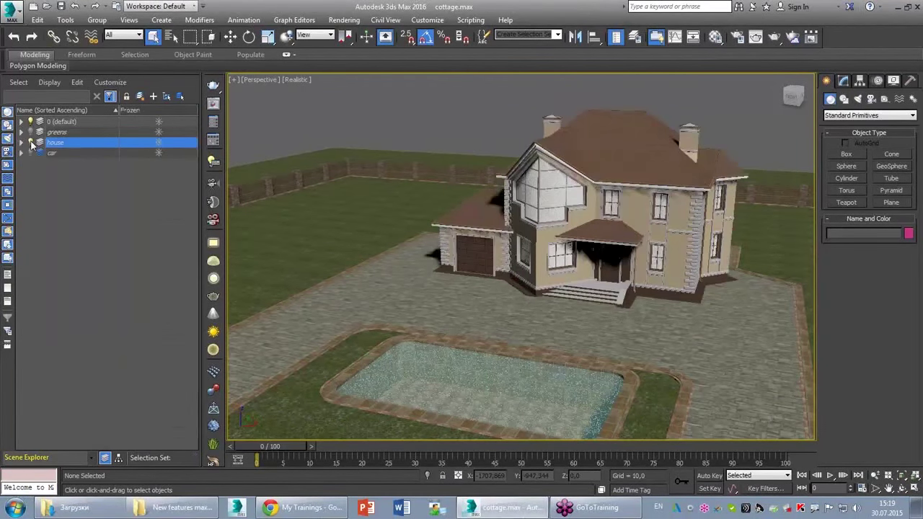
pyautogui.click(159, 142)
pyautogui.click(159, 144)
pyautogui.click(160, 144)
pyautogui.click(158, 143)
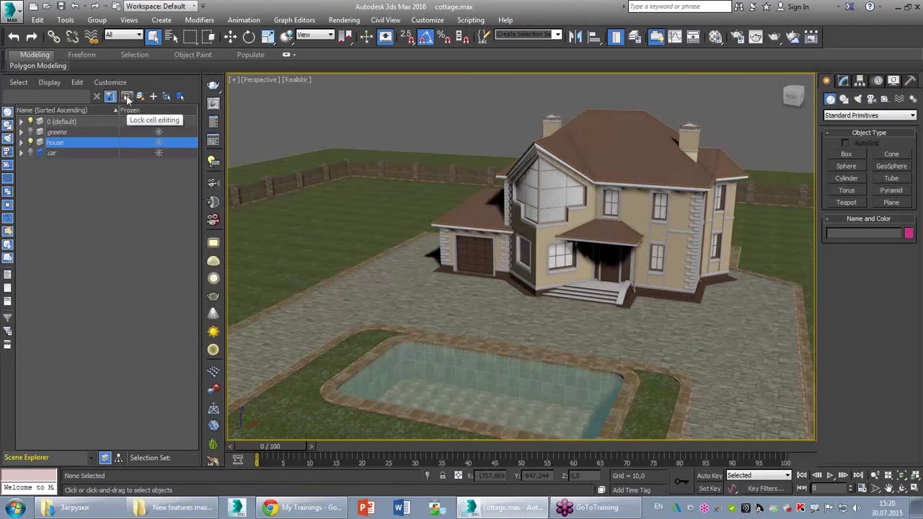
# - Open Customize > Configure Columns and enlarge the available-columns list in the viewport centre
pyautogui.click(106, 84)
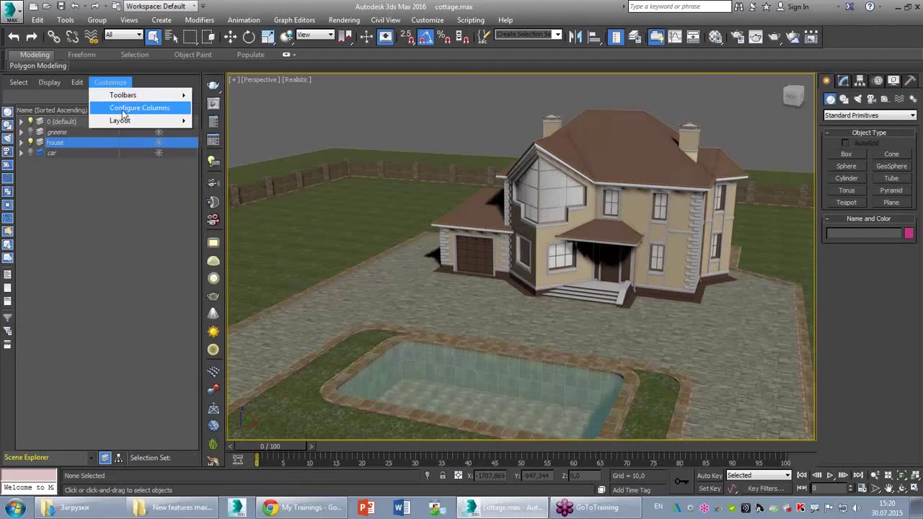
pyautogui.click(122, 109)
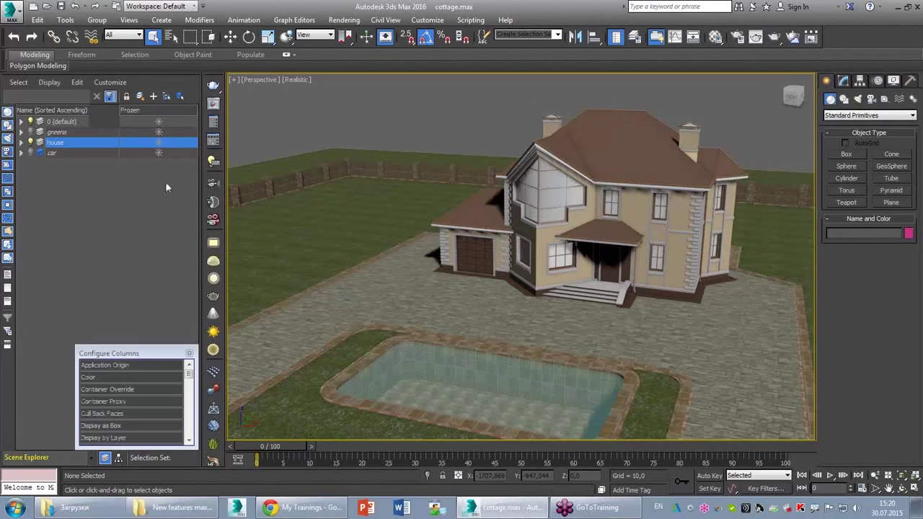
pyautogui.moveTo(162, 360); pyautogui.dragTo(420, 99)
pyautogui.moveTo(406, 187); pyautogui.dragTo(406, 435)
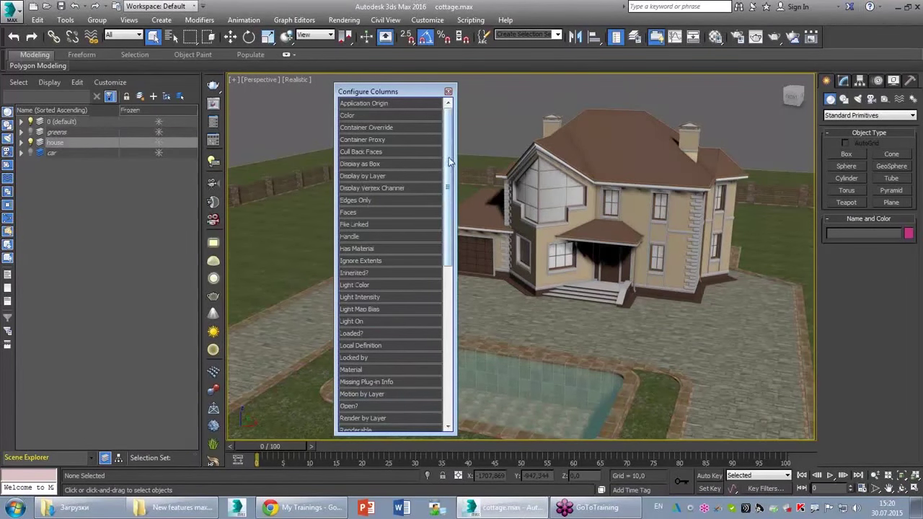
pyautogui.scroll(-1, 449, 177)
pyautogui.scroll(1, 376, 162)
pyautogui.moveTo(449, 199); pyautogui.dragTo(450, 326)
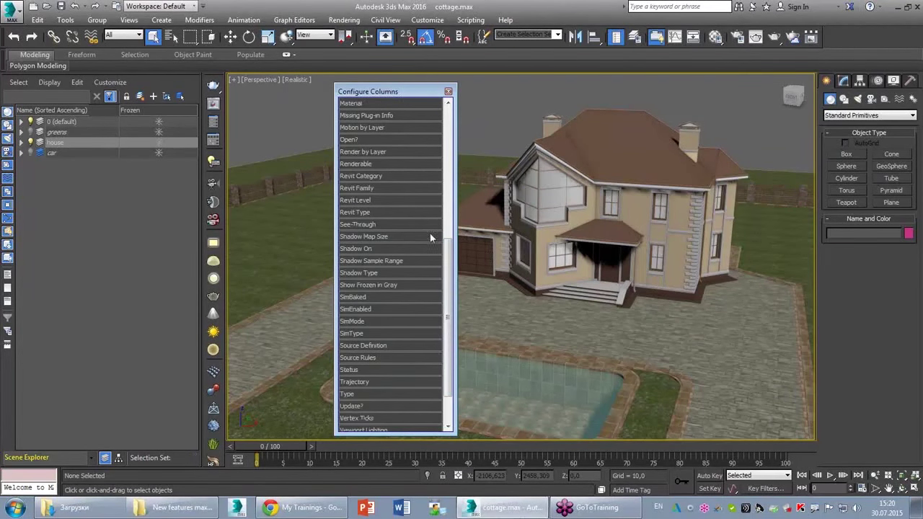
pyautogui.scroll(-2, 419, 223)
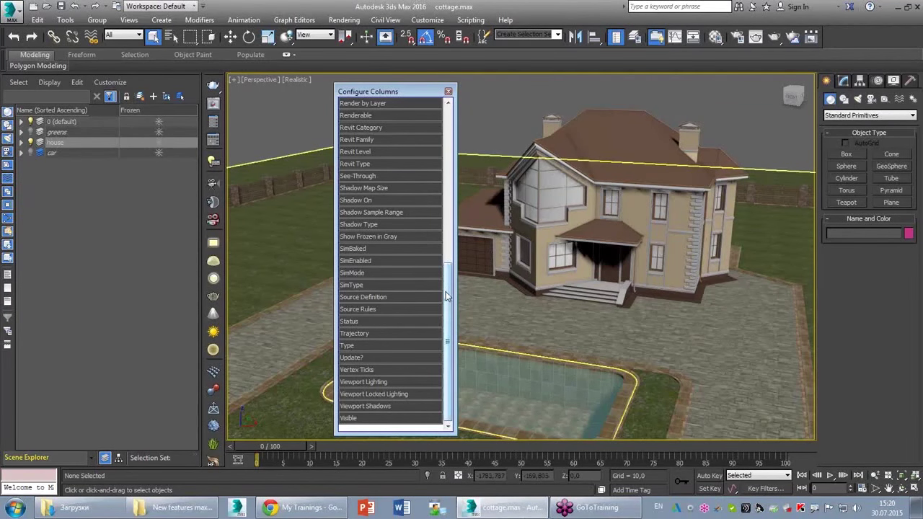
pyautogui.scroll(3, 446, 295)
pyautogui.scroll(3, 426, 246)
pyautogui.scroll(3, 411, 208)
# - Add the Display as Box column to the layer list and close the columns panel
pyautogui.moveTo(373, 171); pyautogui.dragTo(141, 110)
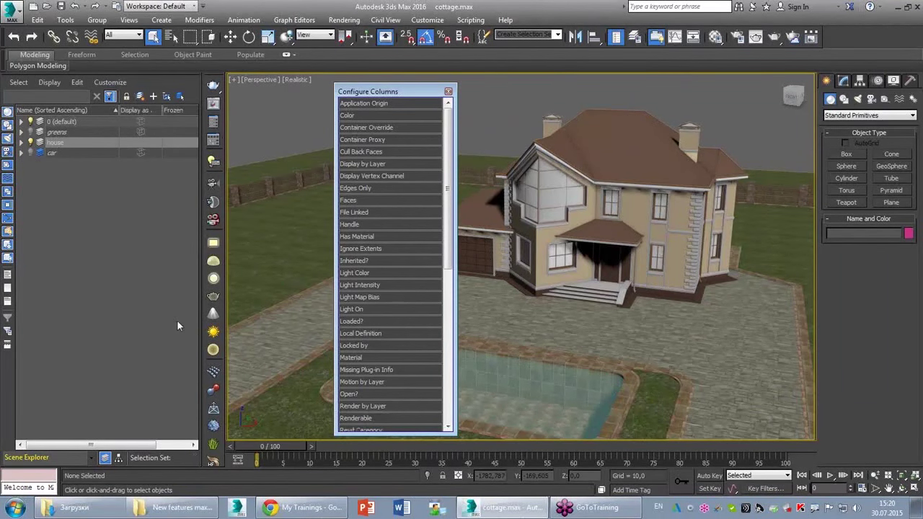
pyautogui.click(140, 145)
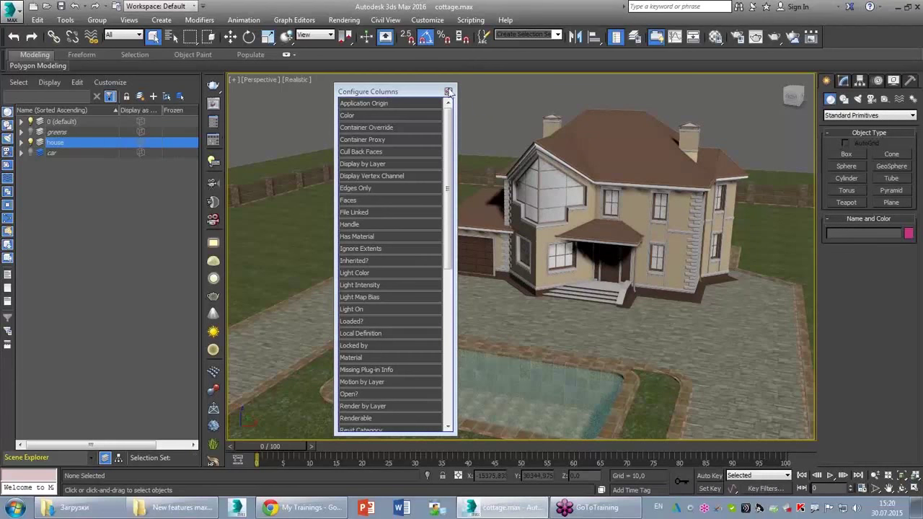
pyautogui.click(449, 92)
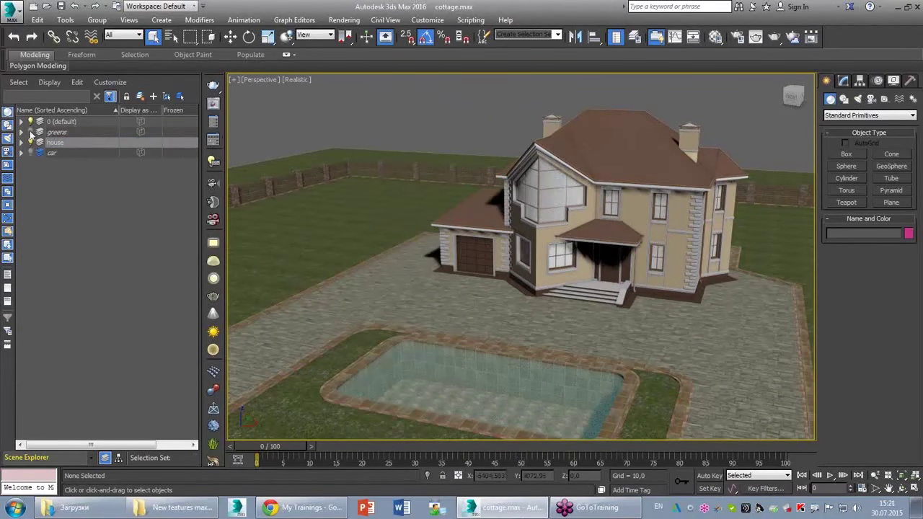
# - Unhide the greens layer, widen the scene list, and freeze then unfreeze greens
pyautogui.click(30, 132)
pyautogui.click(58, 133)
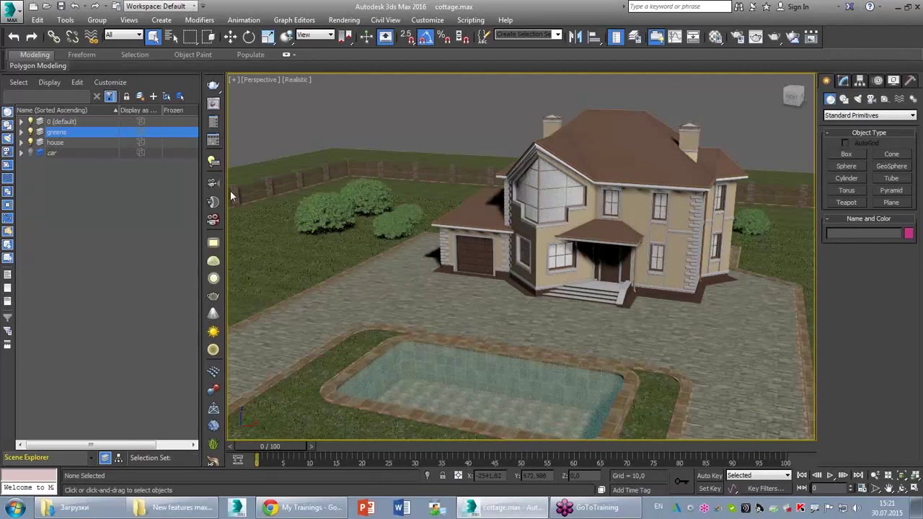
pyautogui.moveTo(202, 145); pyautogui.dragTo(248, 145)
pyautogui.click(207, 133)
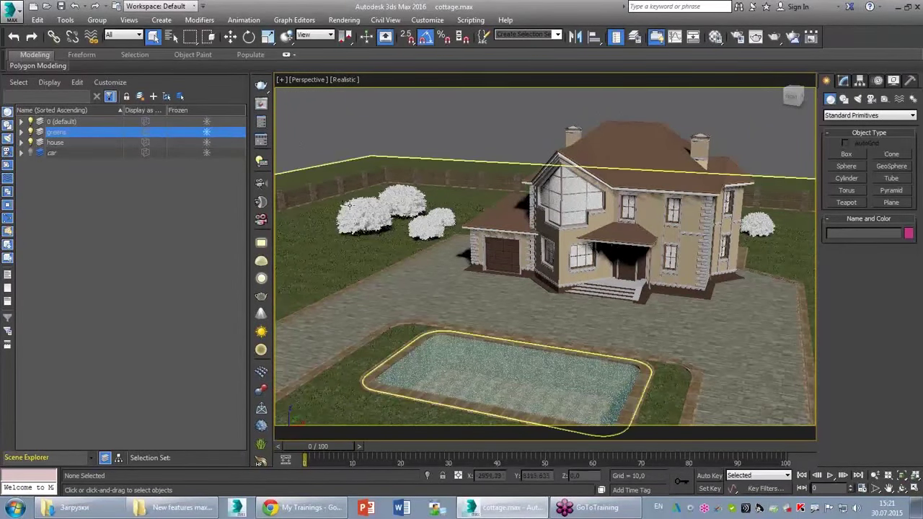
pyautogui.click(207, 133)
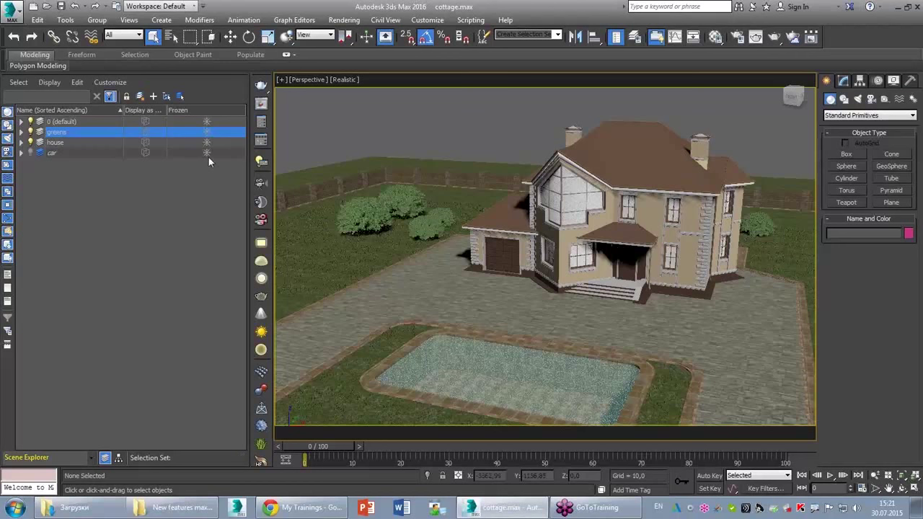
# - Narrow the Scene Explorer panel to enlarge the viewport and hide the greens layer again
pyautogui.rightClick(150, 115)
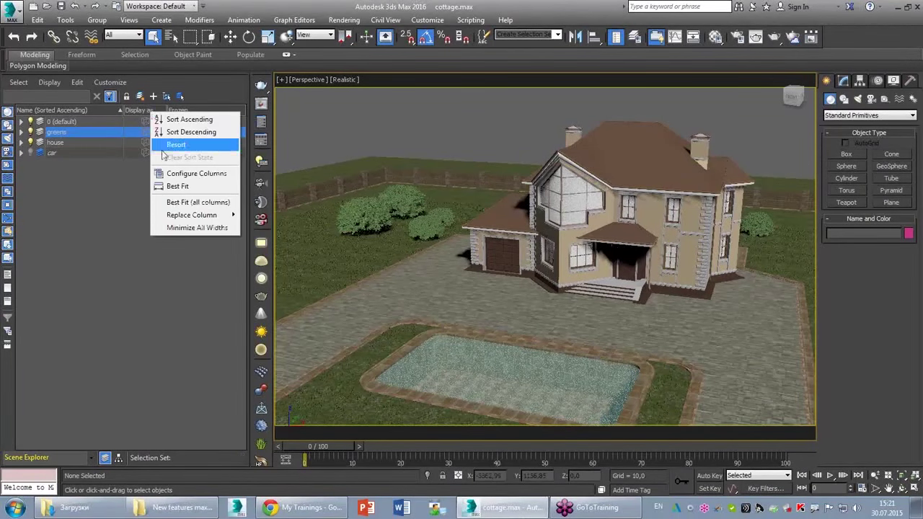
pyautogui.click(127, 254)
pyautogui.moveTo(248, 104); pyautogui.dragTo(148, 109)
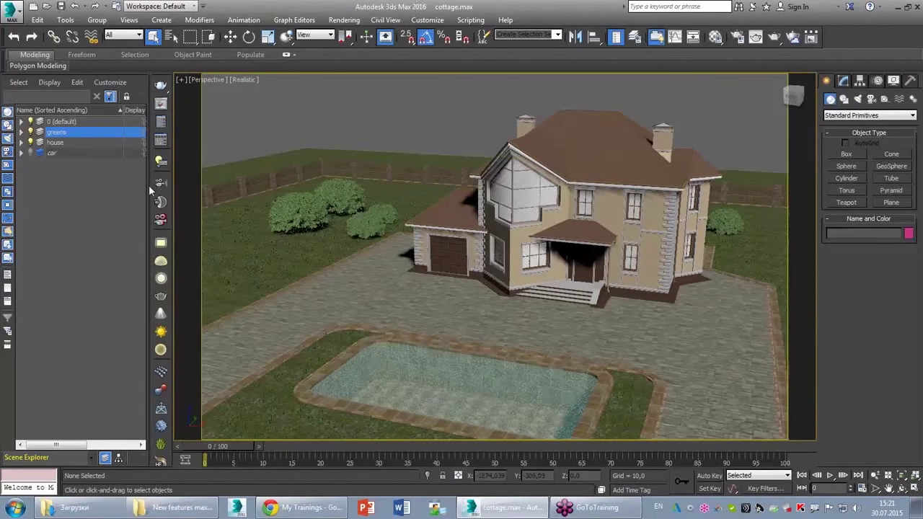
pyautogui.click(30, 132)
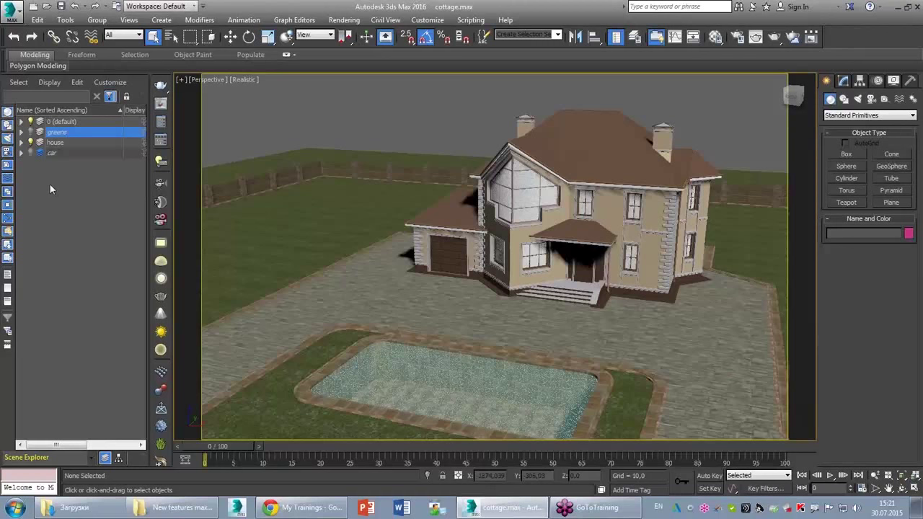
# - Orbit the Perspective view around the house and switch to the four-viewport layout
pyautogui.moveTo(456, 272)
pyautogui.keyDown('alt'); pyautogui.mouseDown(button='middle')
pyautogui.moveTo(676, 270)
pyautogui.moveTo(550, 284)
pyautogui.mouseUp(button='middle'); pyautogui.keyUp('alt')
pyautogui.hotkey('alt', 'w')
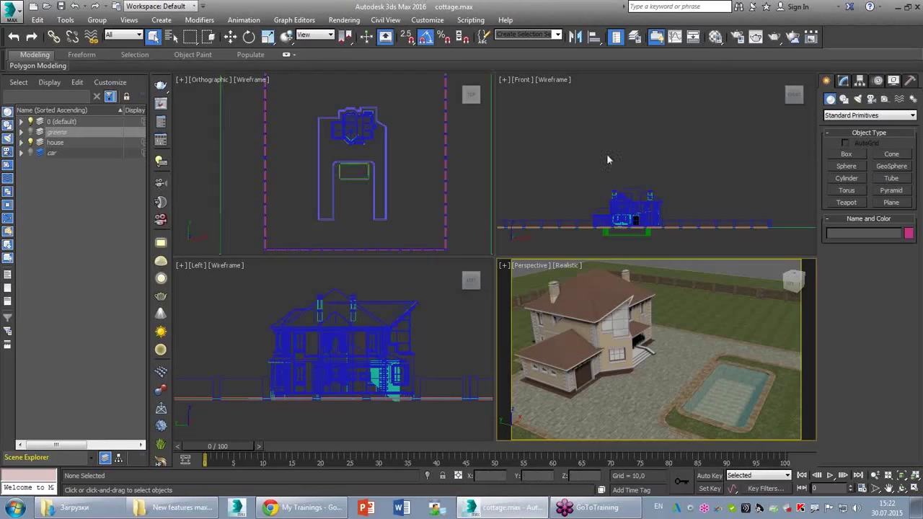
# - Switch the camera types to VRay and back to Standard, then start a Physical camera
pyautogui.click(872, 99)
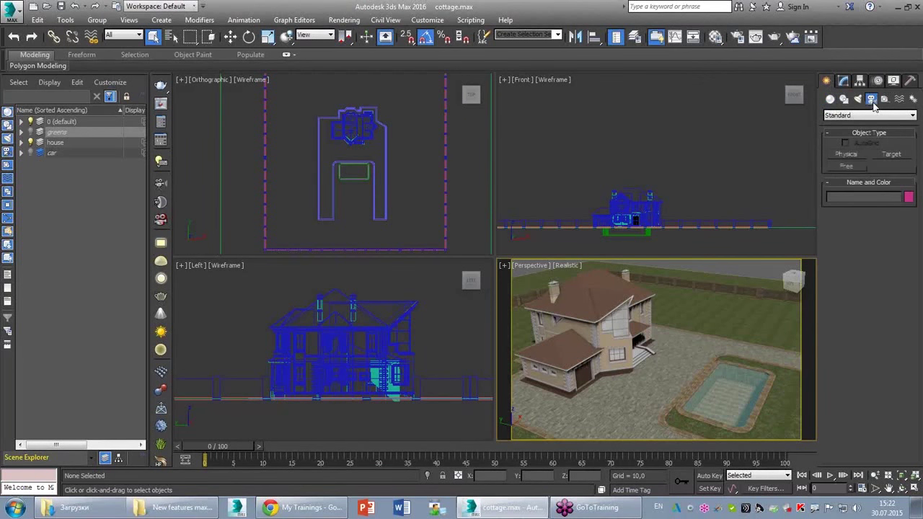
pyautogui.click(871, 115)
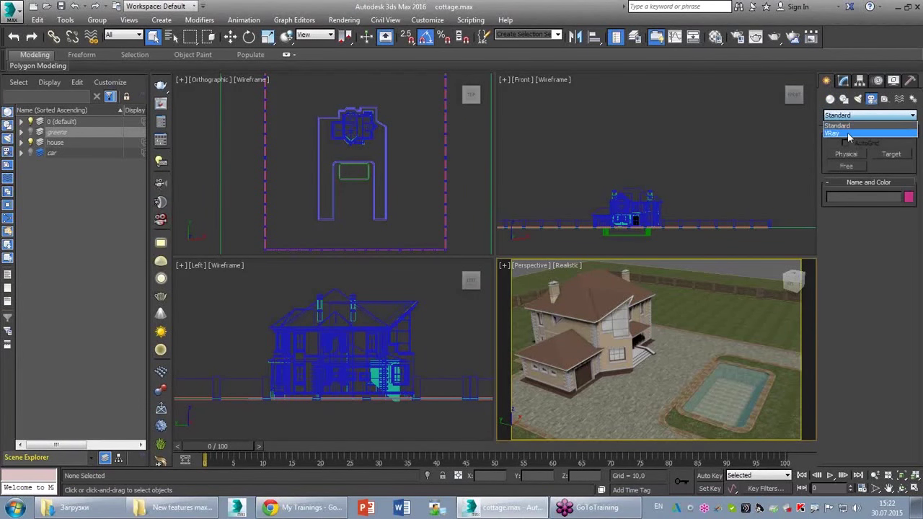
pyautogui.click(834, 133)
pyautogui.click(837, 117)
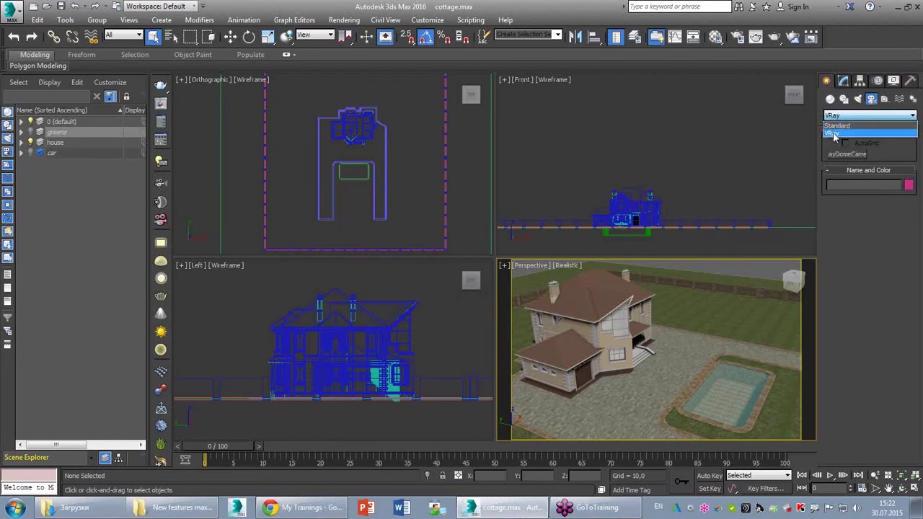
pyautogui.click(842, 133)
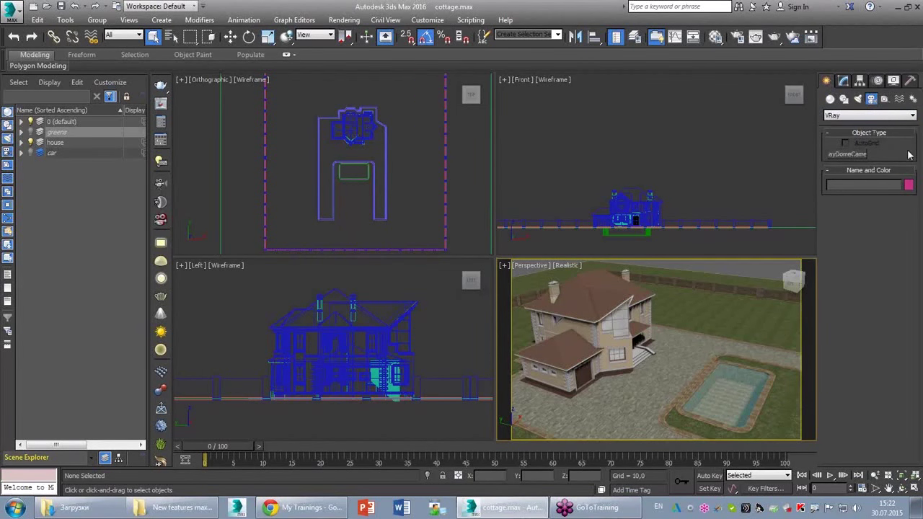
pyautogui.click(857, 117)
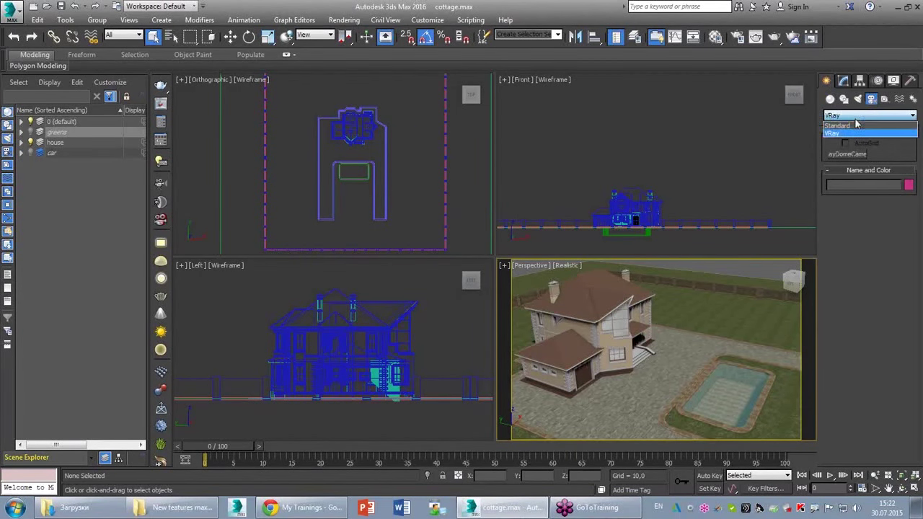
pyautogui.click(856, 125)
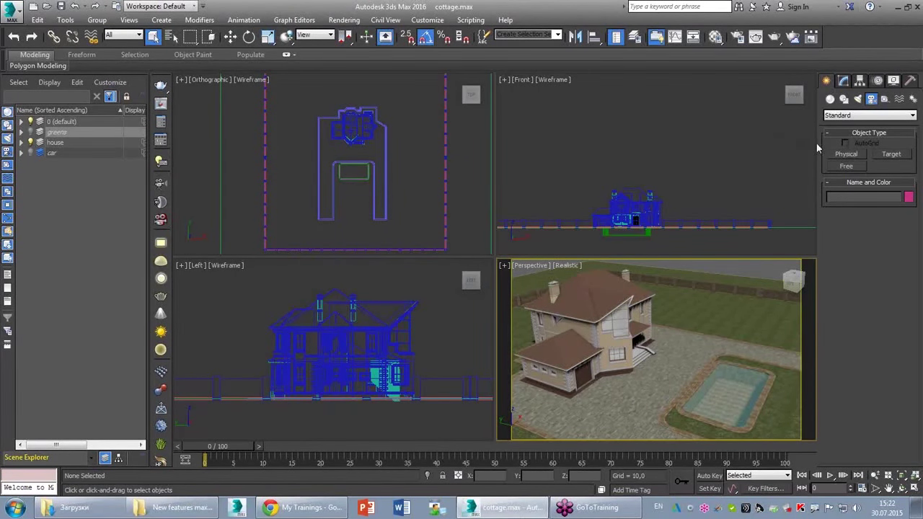
pyautogui.click(835, 157)
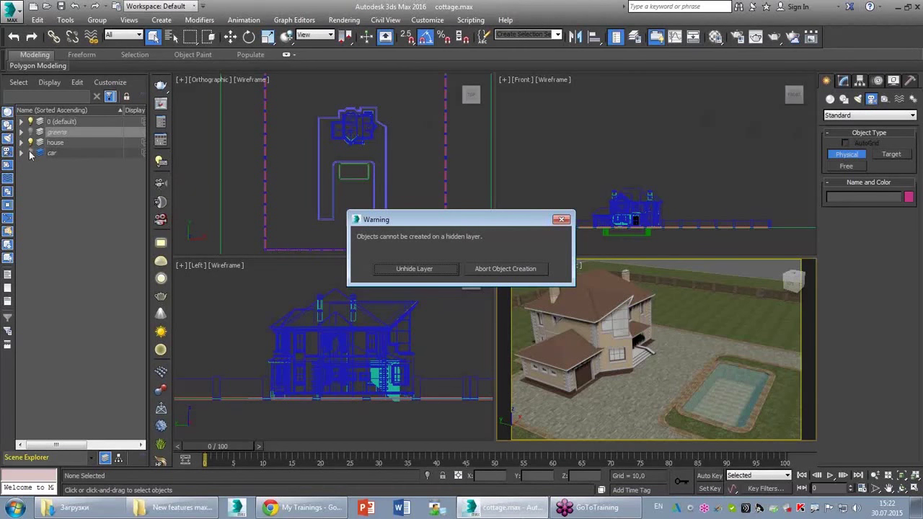
# - Abort the hidden-layer warning, make layer 0 current, and drag a Physical camera toward the house
pyautogui.click(561, 220)
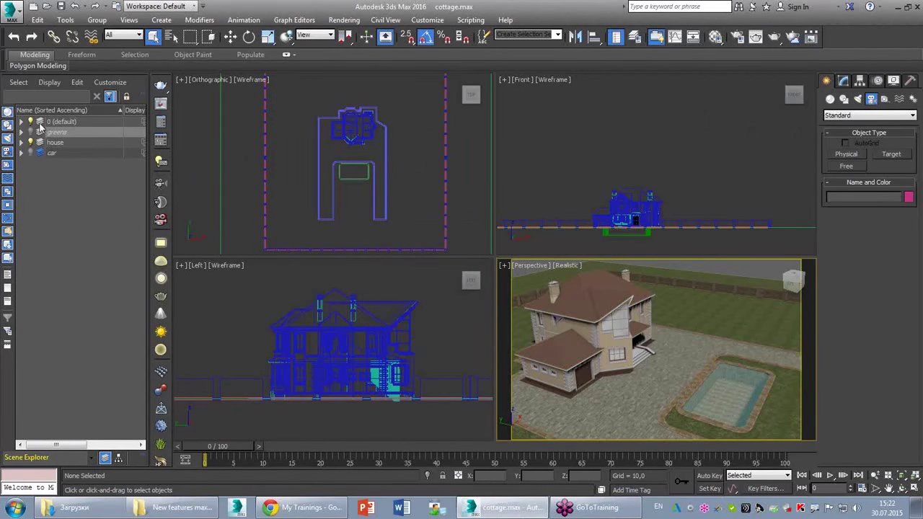
pyautogui.click(40, 130)
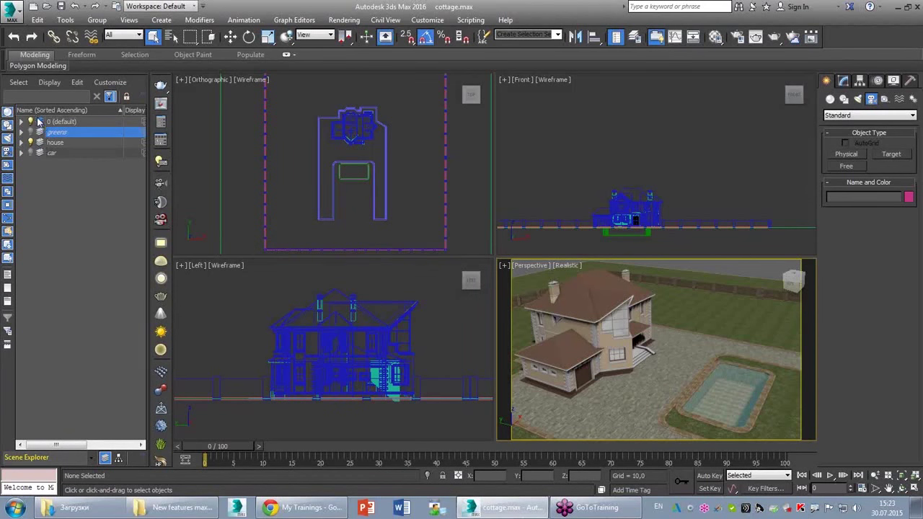
pyautogui.click(60, 124)
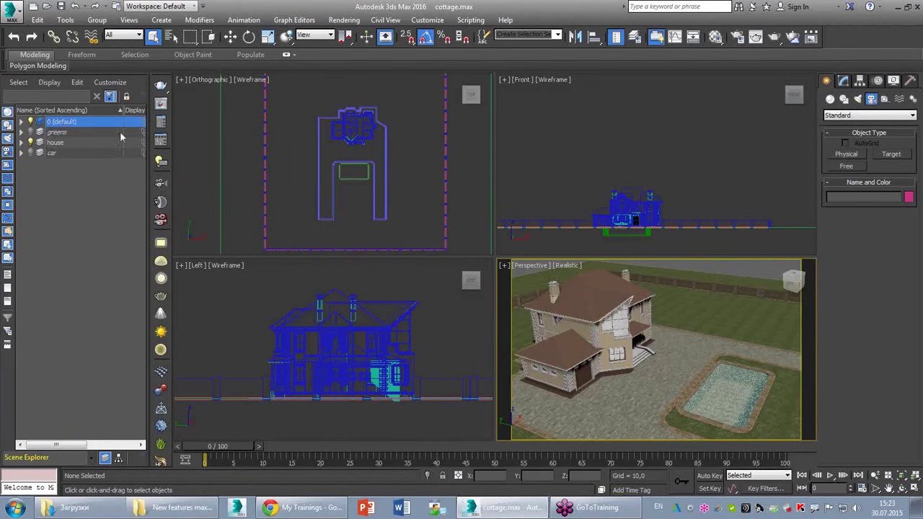
pyautogui.click(847, 154)
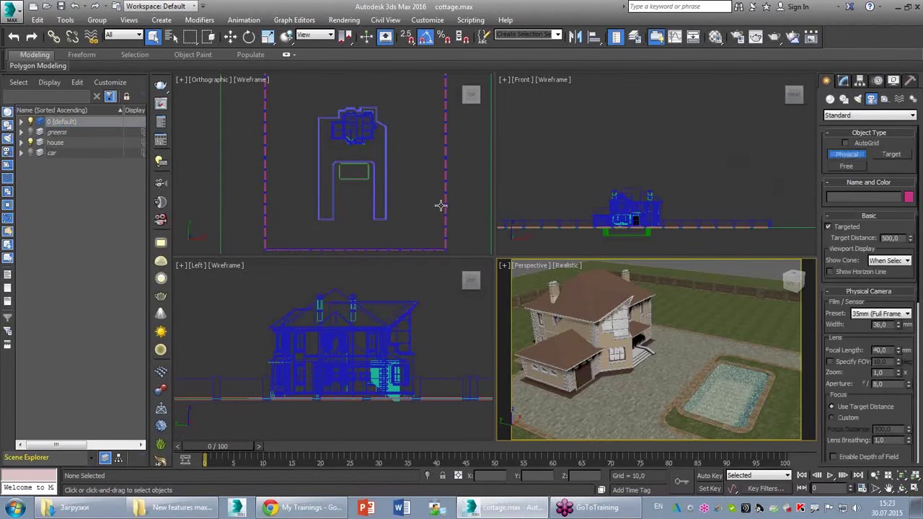
pyautogui.scroll(1, 404, 200)
pyautogui.scroll(1, 390, 196)
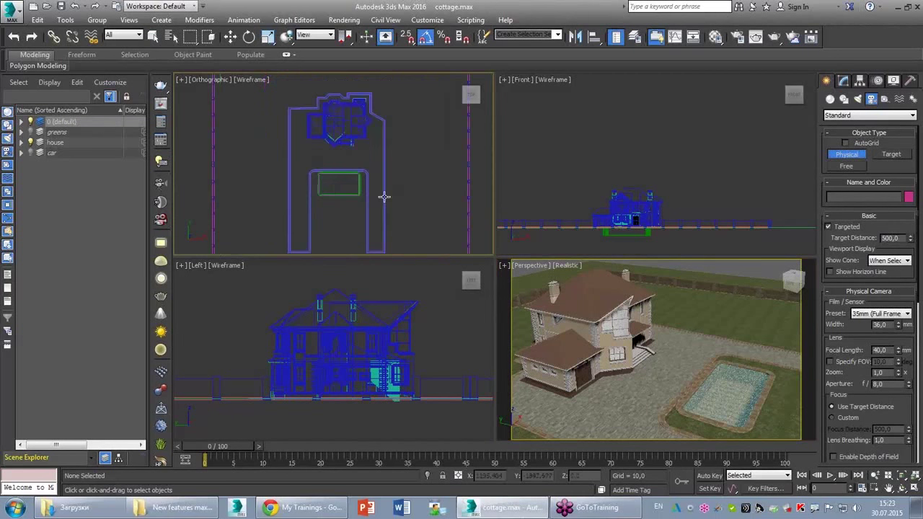
pyautogui.moveTo(375, 200); pyautogui.dragTo(340, 122)
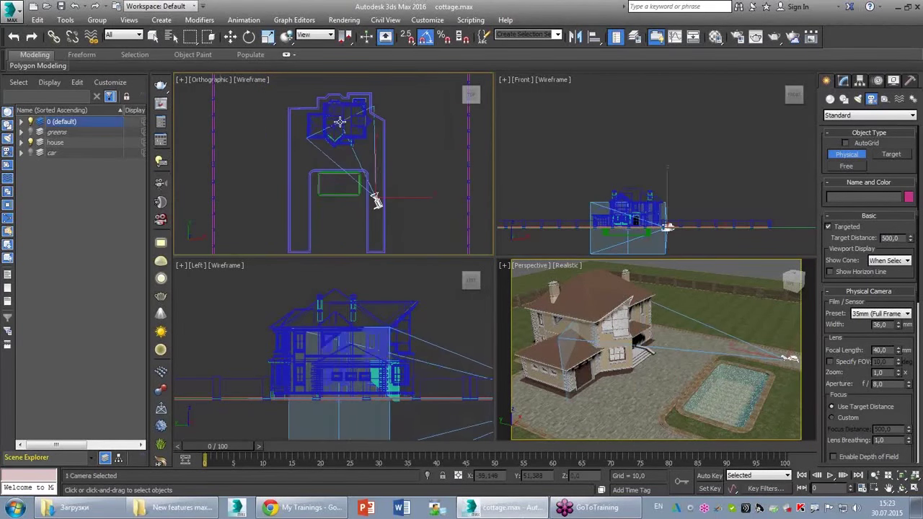
# - Show the Perspective viewport through PhysCamera001 and move the camera to frame the house
pyautogui.scroll(1, 377, 210)
pyautogui.scroll(2, 376, 209)
pyautogui.scroll(2, 377, 209)
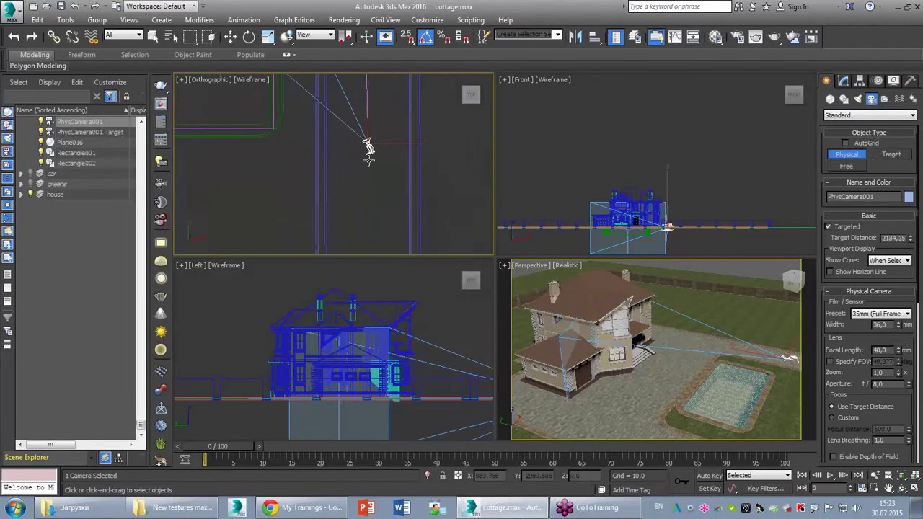
pyautogui.scroll(-1, 427, 204)
pyautogui.scroll(-2, 427, 204)
pyautogui.middleClick(621, 353)
pyautogui.press('c')
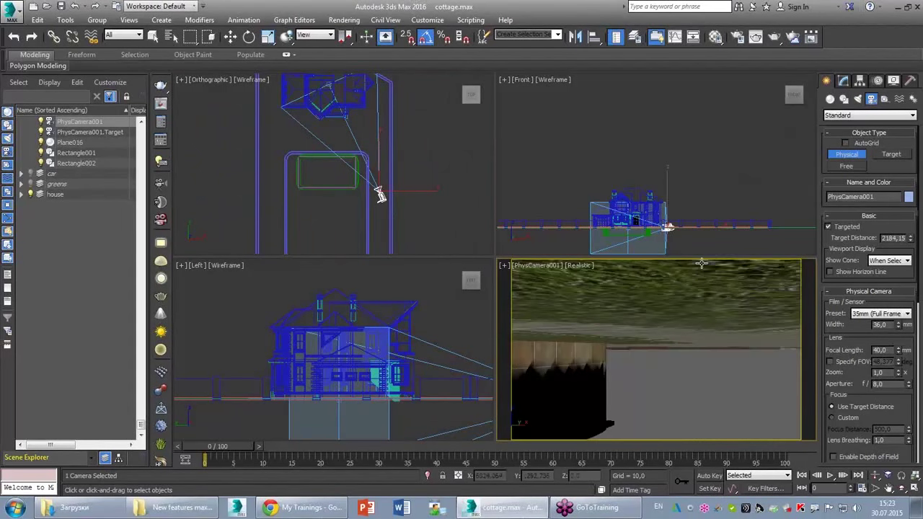
pyautogui.click(844, 80)
pyautogui.moveTo(644, 317)
pyautogui.mouseDown(button='middle')
pyautogui.moveTo(644, 353)
pyautogui.moveTo(643, 342)
pyautogui.mouseUp(button='middle')
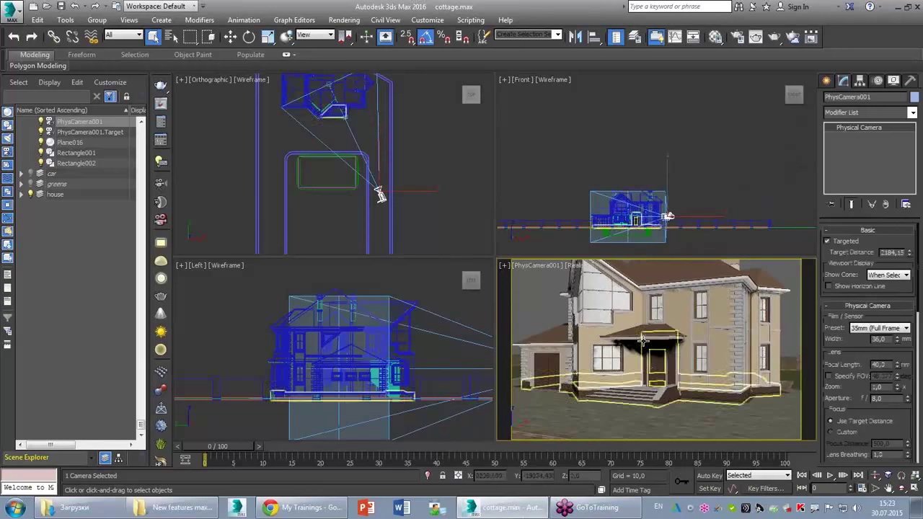
pyautogui.scroll(4, 666, 157)
pyautogui.scroll(2, 721, 144)
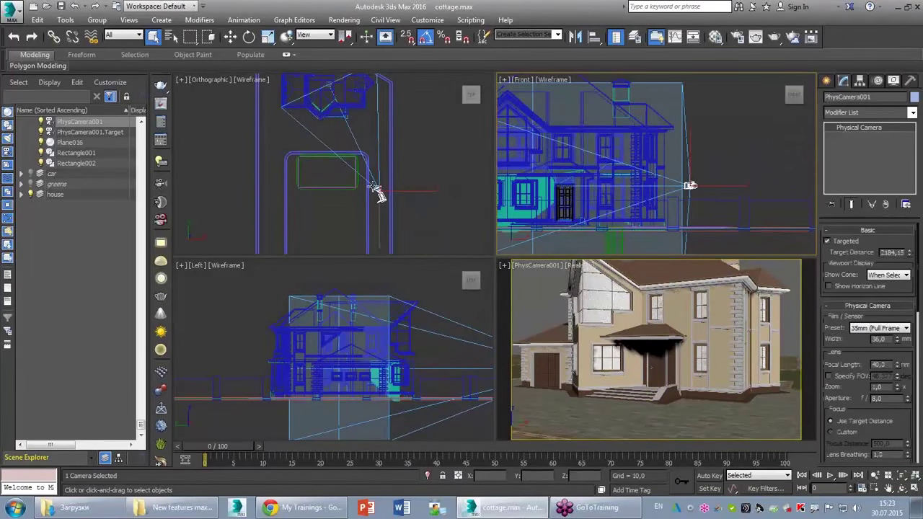
pyautogui.press('w')
pyautogui.moveTo(378, 192); pyautogui.dragTo(379, 204)
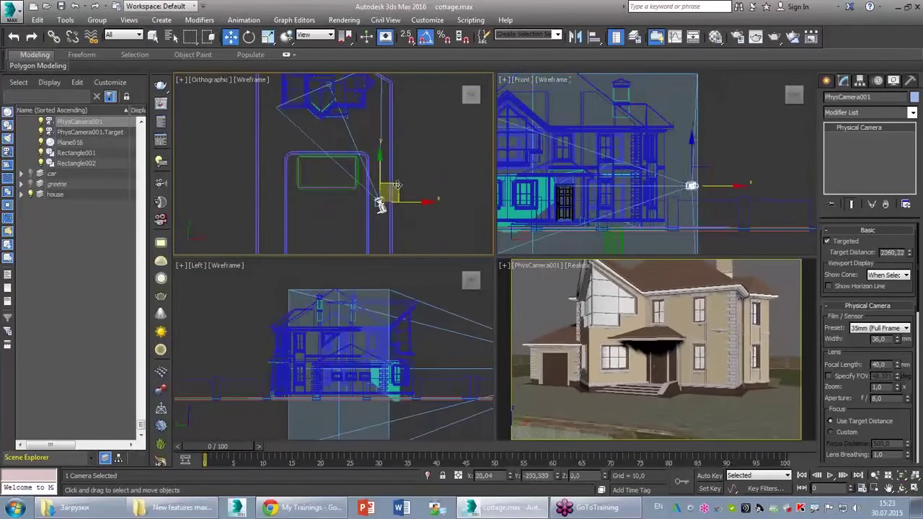
pyautogui.click(880, 365)
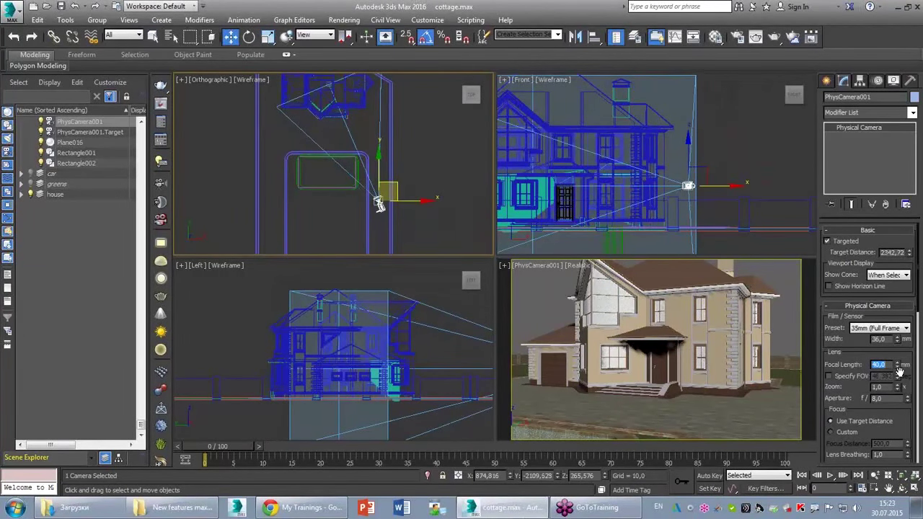
# - Lower PhysCamera001 toward the ground in the maximized Front viewport
pyautogui.click(877, 329)
pyautogui.moveTo(404, 195); pyautogui.dragTo(396, 195)
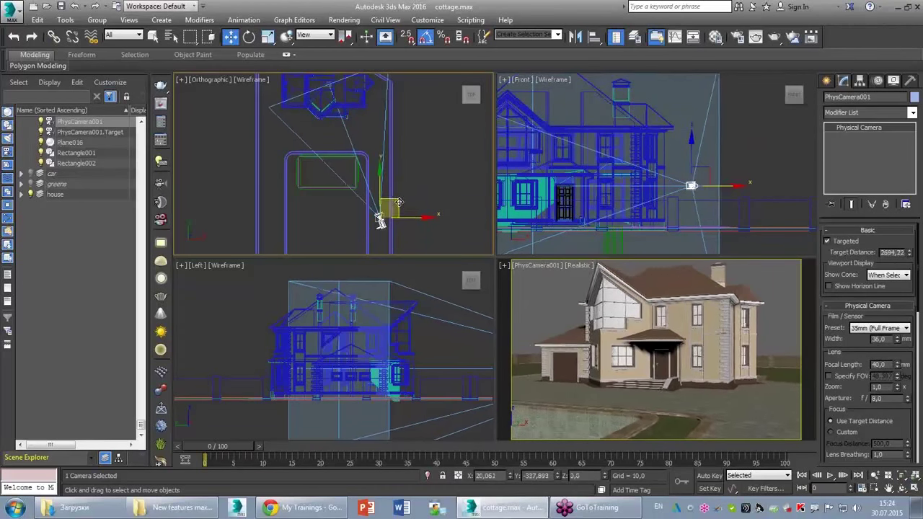
pyautogui.moveTo(685, 160)
pyautogui.mouseDown()
pyautogui.moveTo(694, 146)
pyautogui.moveTo(686, 139)
pyautogui.mouseUp()
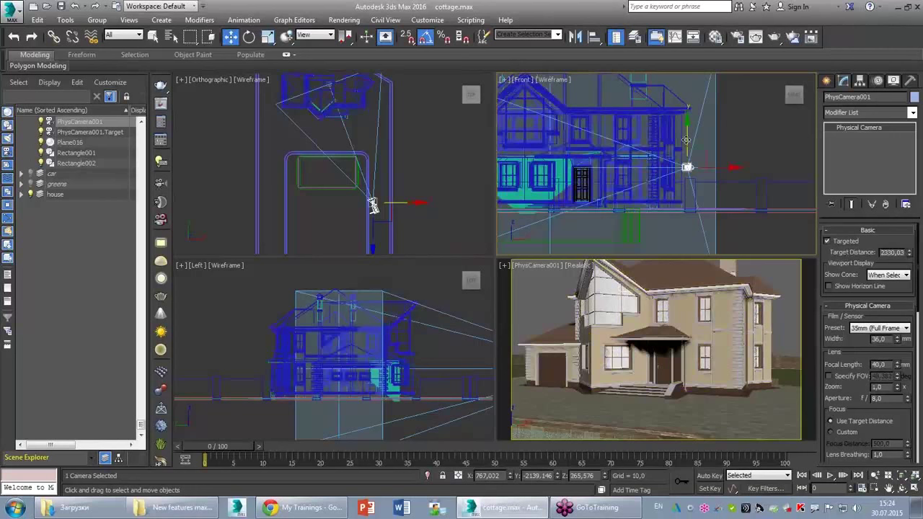
pyautogui.moveTo(686, 140); pyautogui.dragTo(707, 150, button='middle')
pyautogui.hotkey('alt', 'w')
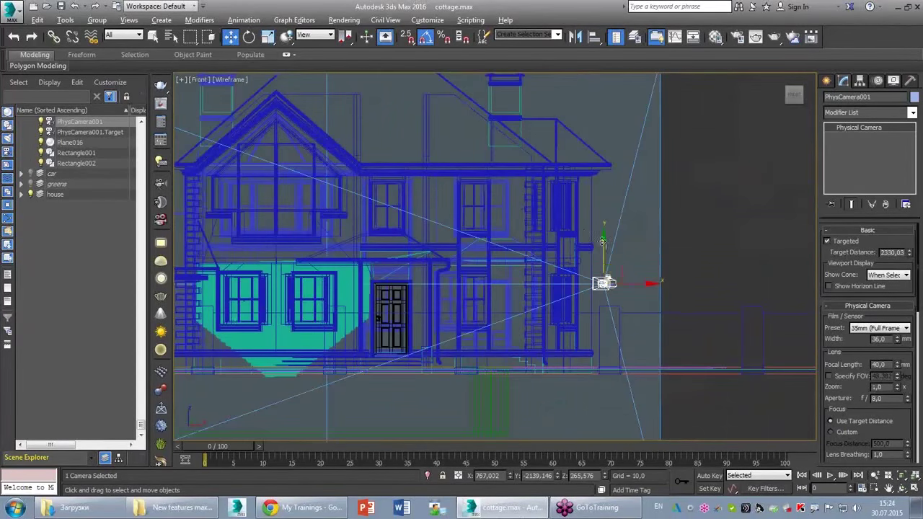
pyautogui.moveTo(606, 258); pyautogui.dragTo(615, 289)
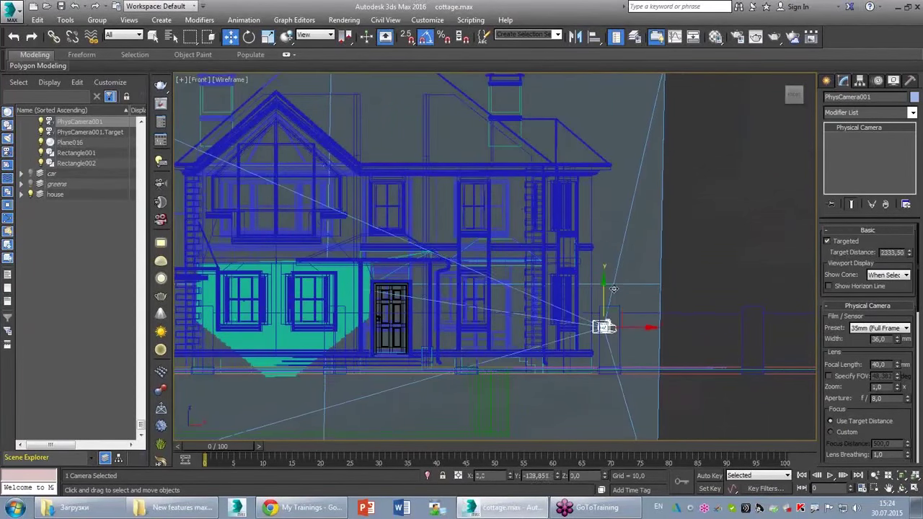
pyautogui.hotkey('alt', 'w')
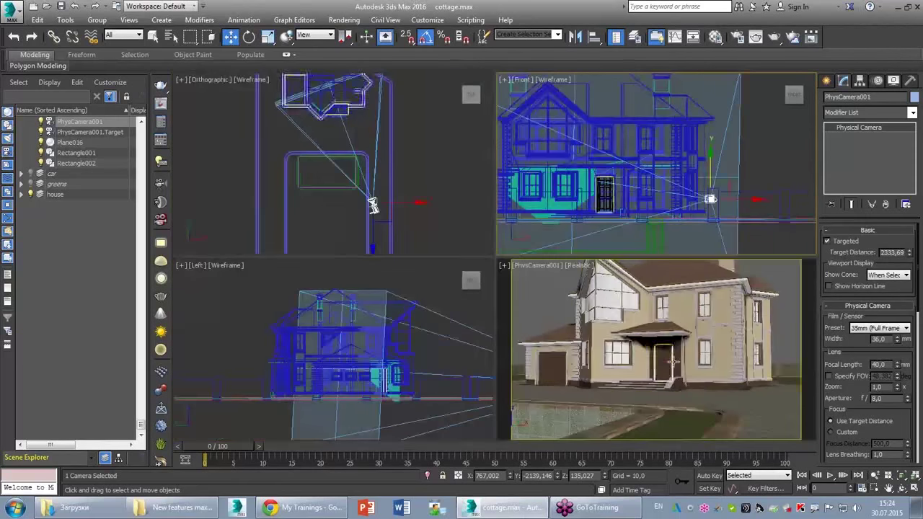
# - Select PhysCamera001.Target and raise it higher onto the house
pyautogui.rightClick(508, 268)
pyautogui.click(507, 268)
pyautogui.click(526, 266)
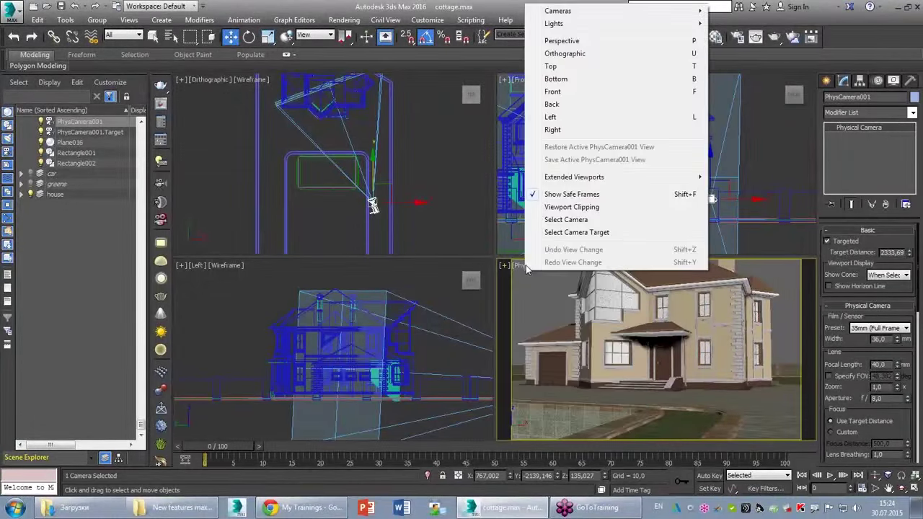
pyautogui.click(570, 231)
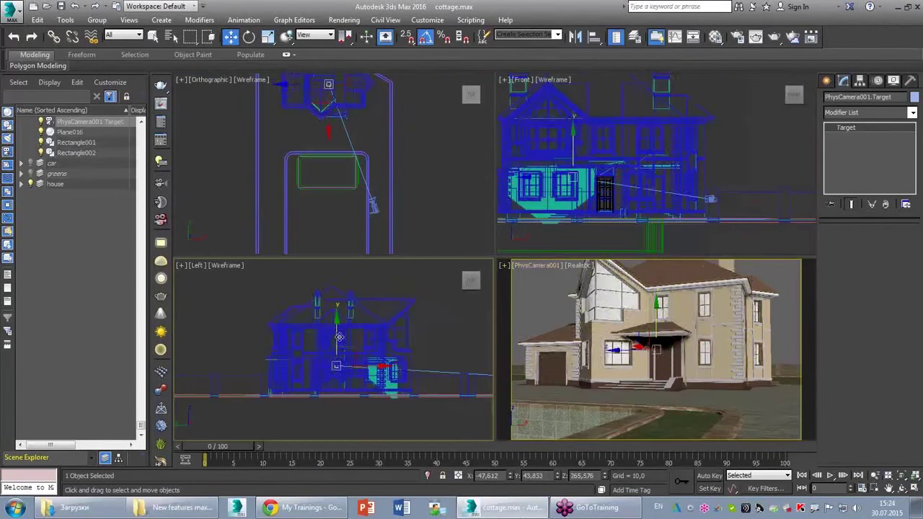
pyautogui.moveTo(338, 340); pyautogui.dragTo(342, 321)
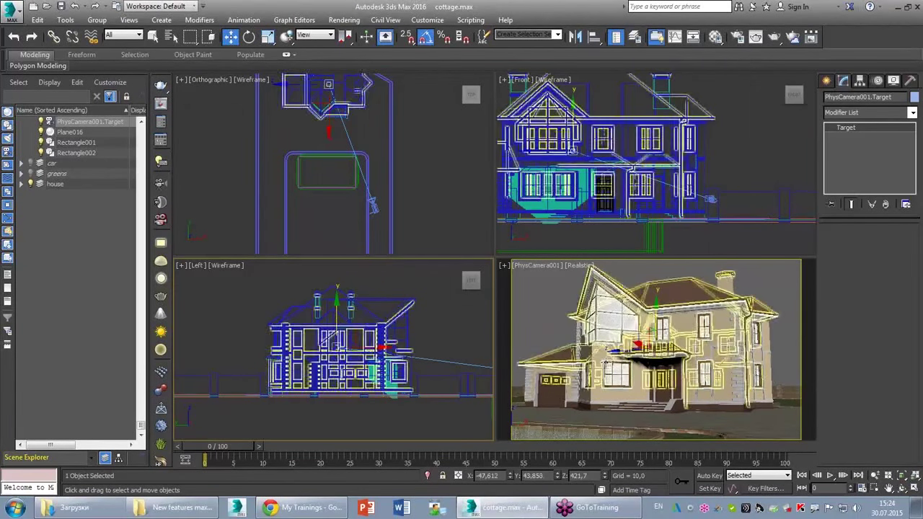
# - Maximize the camera view and mark the house's tilted walls to check the verticals
pyautogui.hotkey('alt', 'w')
pyautogui.moveTo(697, 122); pyautogui.dragTo(720, 422)
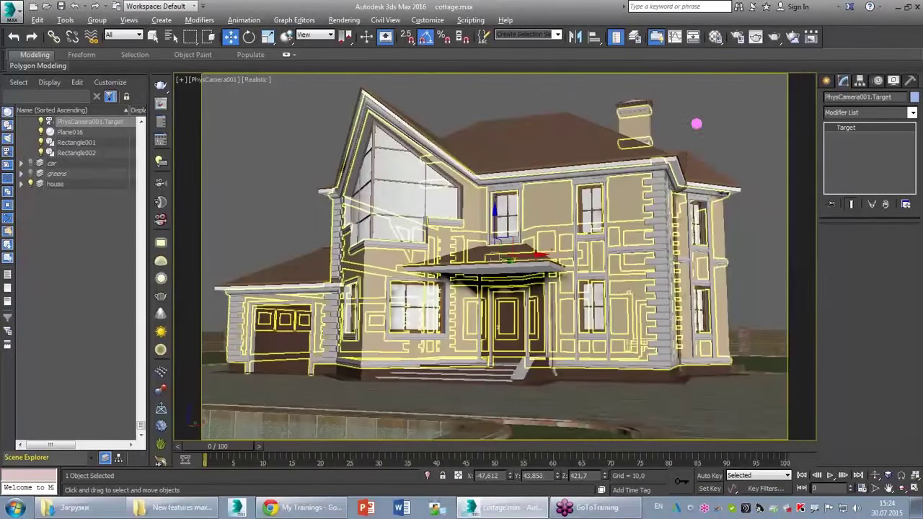
pyautogui.moveTo(282, 135); pyautogui.dragTo(223, 357)
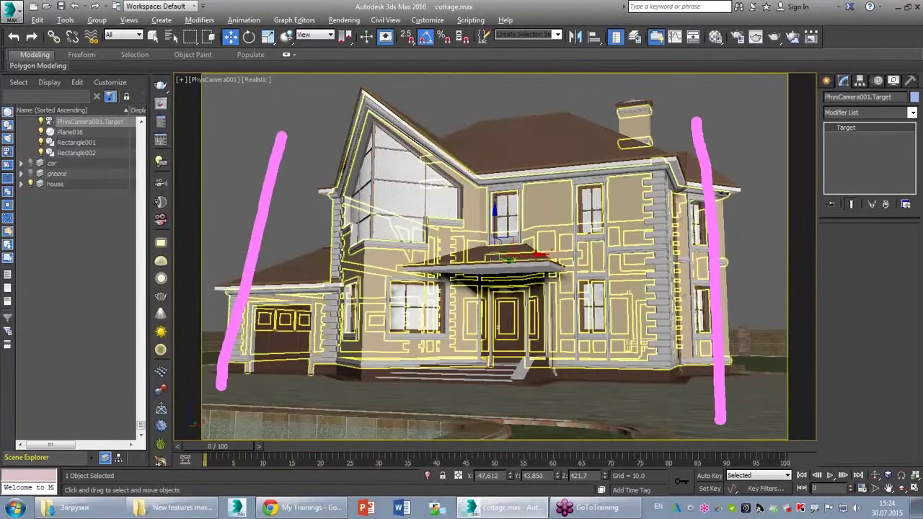
pyautogui.moveTo(655, 109); pyautogui.dragTo(660, 403)
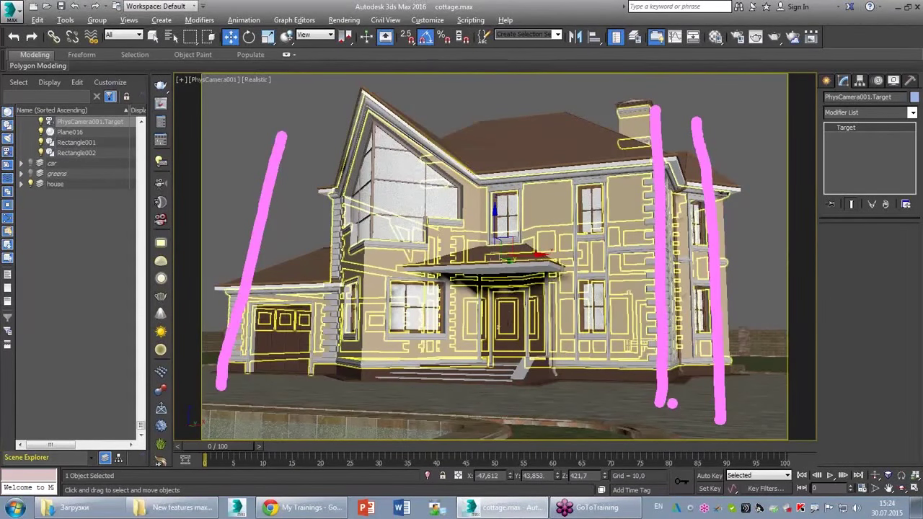
pyautogui.press('Escape')
pyautogui.hotkey('alt', 'w')
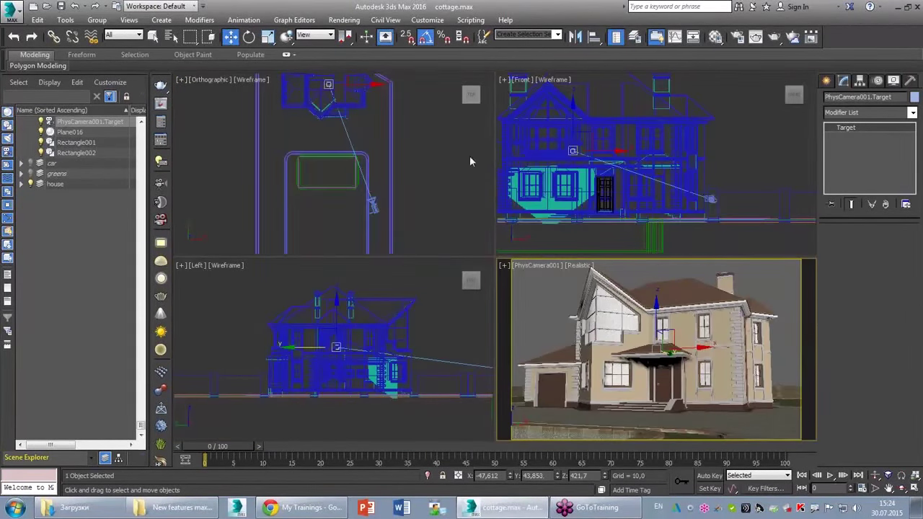
# - Select PhysCamera001 and scroll its parameters to the Exposure and white balance settings
pyautogui.click(372, 205)
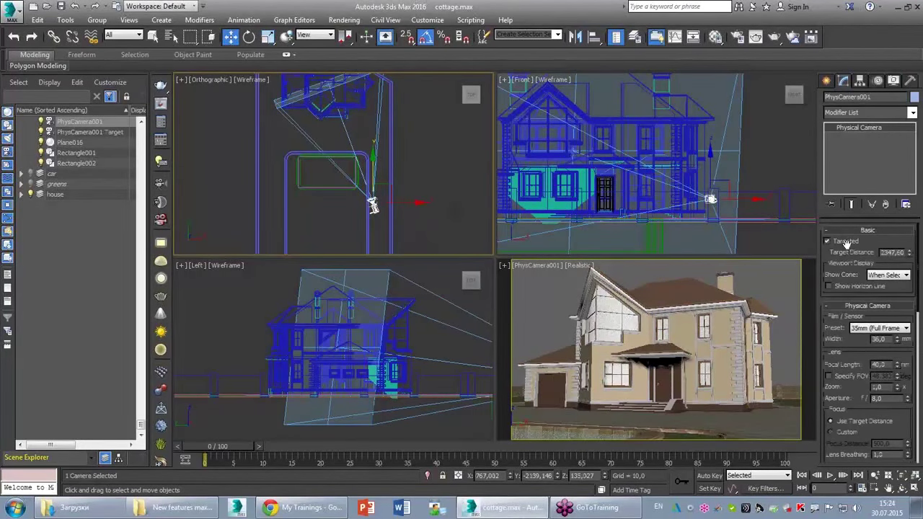
pyautogui.moveTo(842, 349)
pyautogui.mouseDown()
pyautogui.moveTo(819, 103)
pyautogui.moveTo(822, 26)
pyautogui.mouseUp()
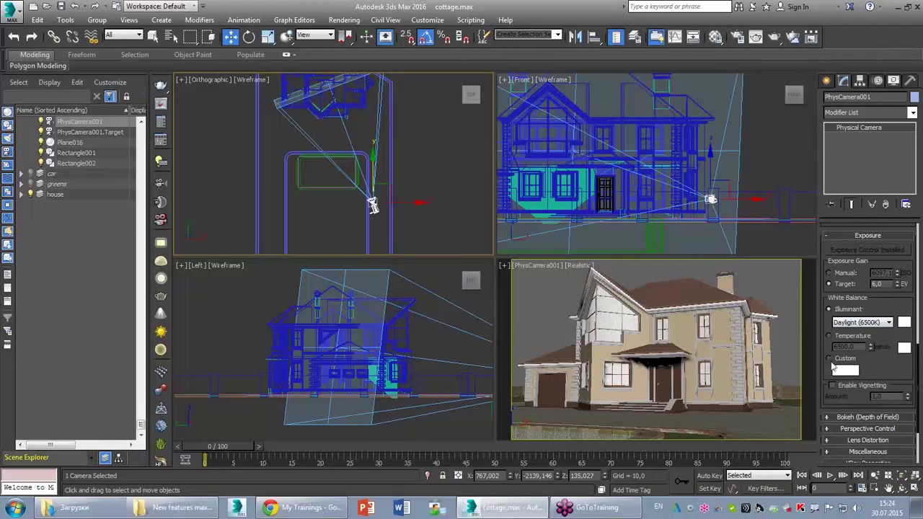
pyautogui.moveTo(833, 368); pyautogui.dragTo(831, 246)
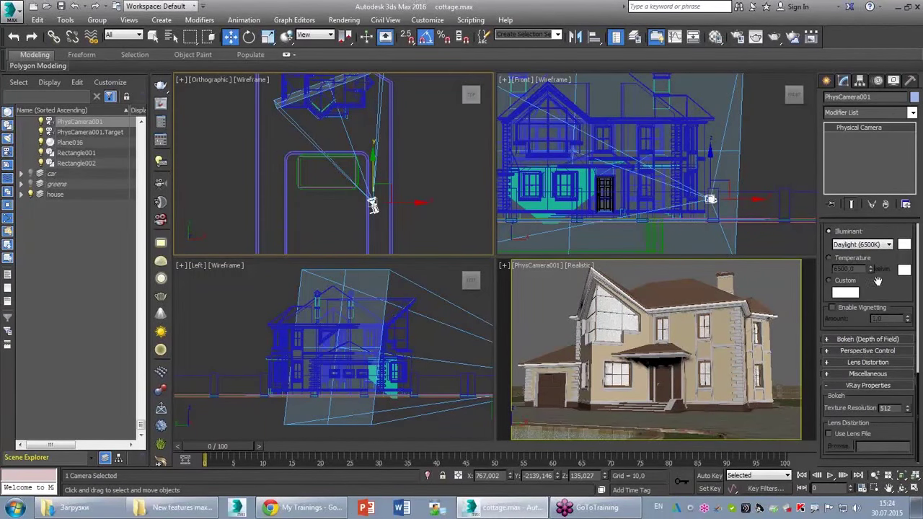
pyautogui.scroll(4, 876, 285)
pyautogui.scroll(2, 859, 289)
pyautogui.moveTo(846, 247)
pyautogui.mouseDown()
pyautogui.moveTo(845, 425)
pyautogui.moveTo(830, 32)
pyautogui.mouseUp()
# - Turn on automatic vertical tilt correction and raise the camera in the Front view
pyautogui.click(851, 353)
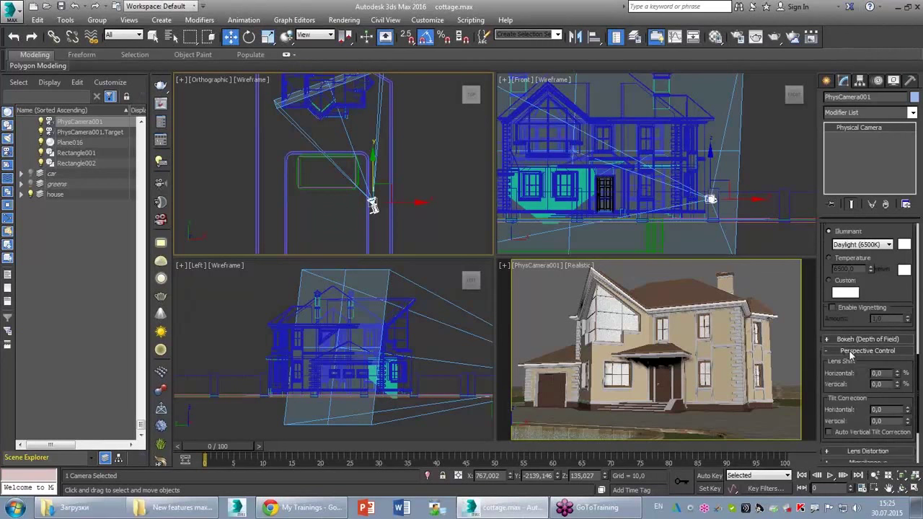
pyautogui.scroll(-2, 846, 374)
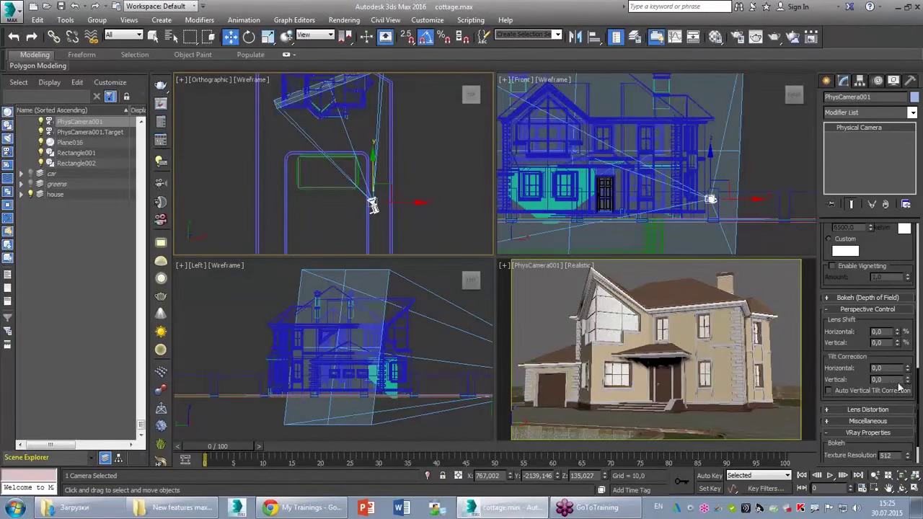
pyautogui.moveTo(908, 380)
pyautogui.mouseDown()
pyautogui.moveTo(905, 368)
pyautogui.moveTo(908, 387)
pyautogui.mouseUp()
pyautogui.click(830, 390)
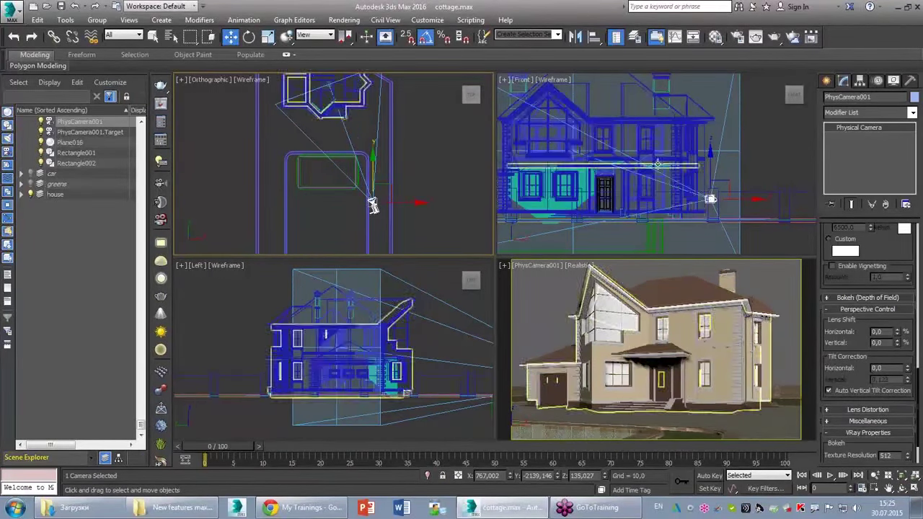
pyautogui.moveTo(719, 175)
pyautogui.mouseDown()
pyautogui.moveTo(727, 82)
pyautogui.moveTo(730, 170)
pyautogui.mouseUp()
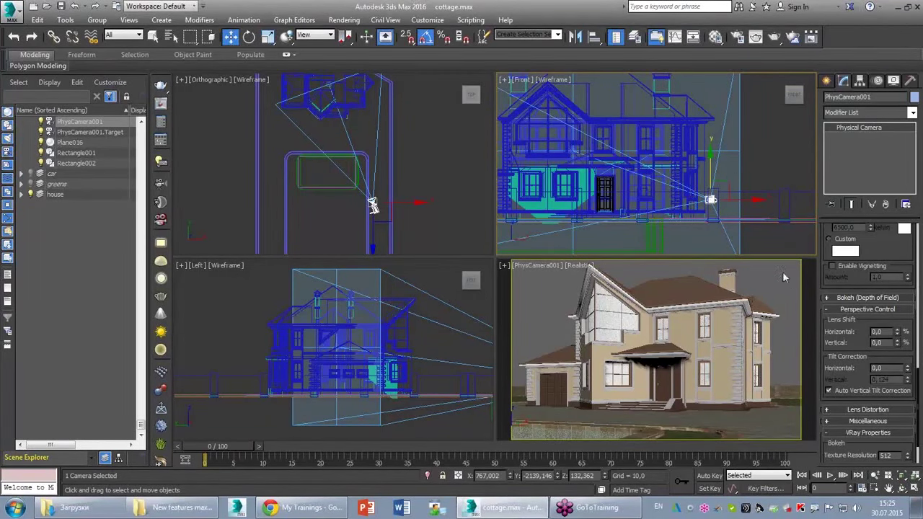
# - Activate the camera view and pan the Top view to show the whole house plan
pyautogui.middleClick(524, 295)
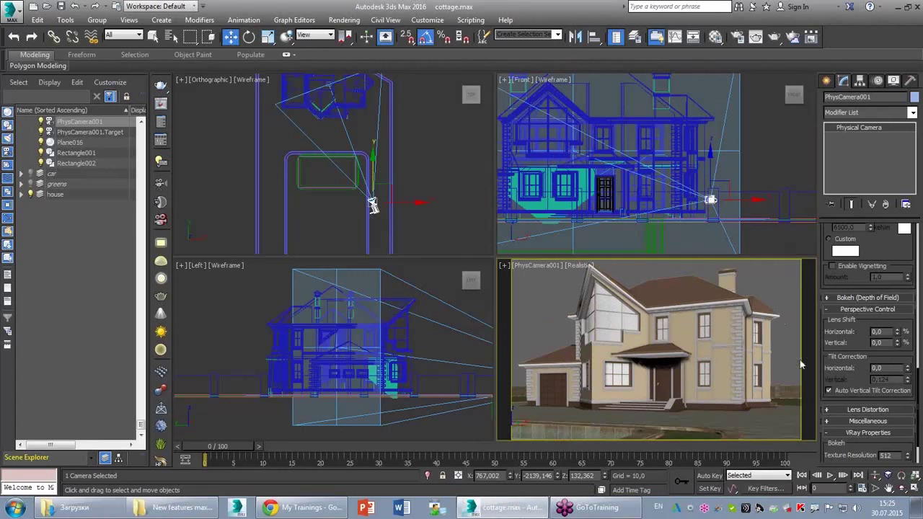
pyautogui.scroll(2, 847, 456)
pyautogui.scroll(3, 847, 456)
pyautogui.scroll(1, 847, 456)
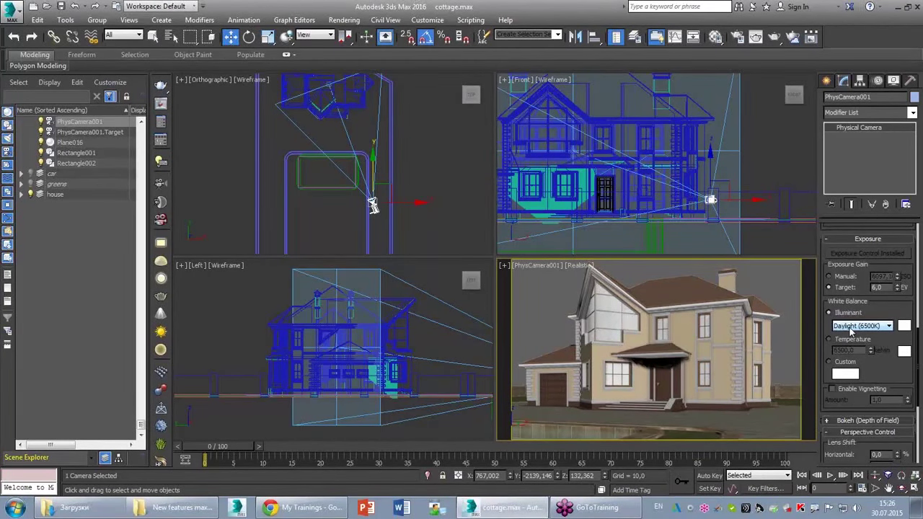
pyautogui.scroll(-3, 461, 180)
pyautogui.moveTo(456, 205); pyautogui.dragTo(417, 174, button='middle')
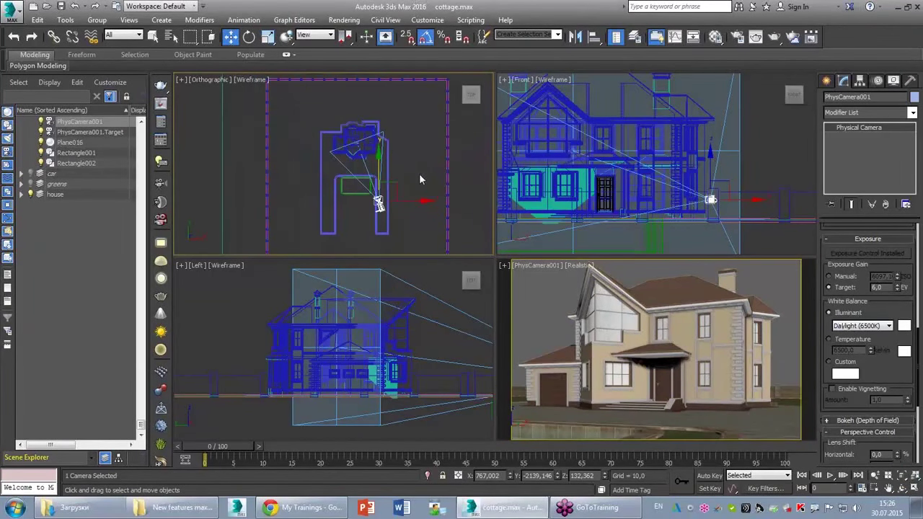
pyautogui.click(827, 82)
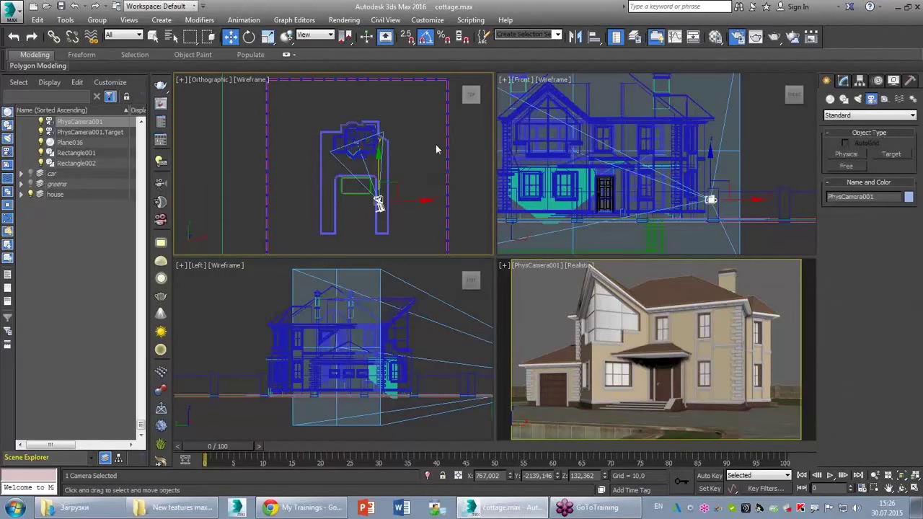
pyautogui.press('F10')
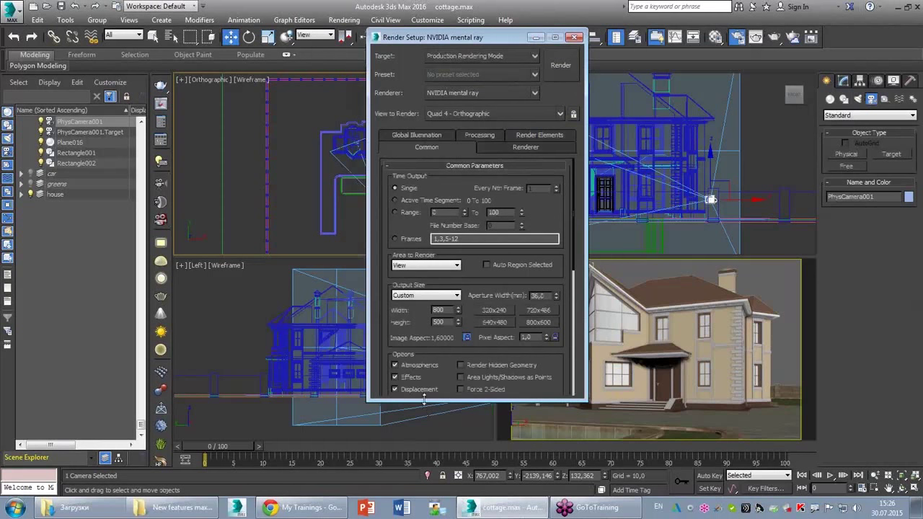
pyautogui.moveTo(424, 399); pyautogui.dragTo(424, 446)
pyautogui.moveTo(560, 124)
pyautogui.mouseDown()
pyautogui.moveTo(372, 31)
pyautogui.moveTo(580, 34)
pyautogui.moveTo(598, 53)
pyautogui.moveTo(596, 136)
pyautogui.moveTo(642, 311)
pyautogui.moveTo(554, 447)
pyautogui.mouseUp()
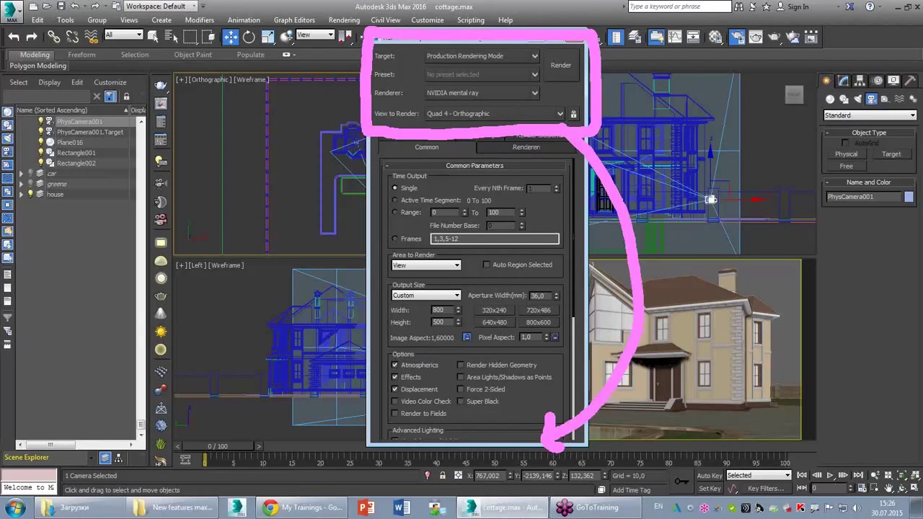
pyautogui.click(470, 161)
pyautogui.press('Escape')
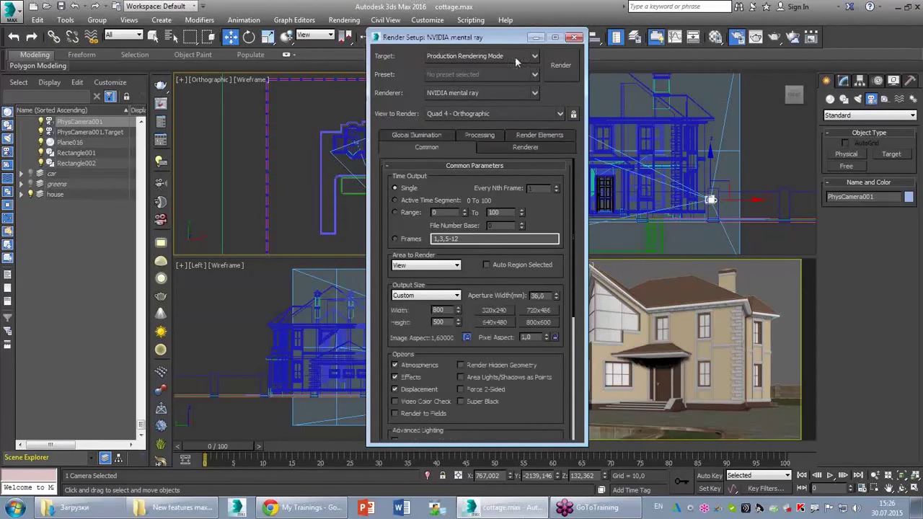
pyautogui.click(535, 55)
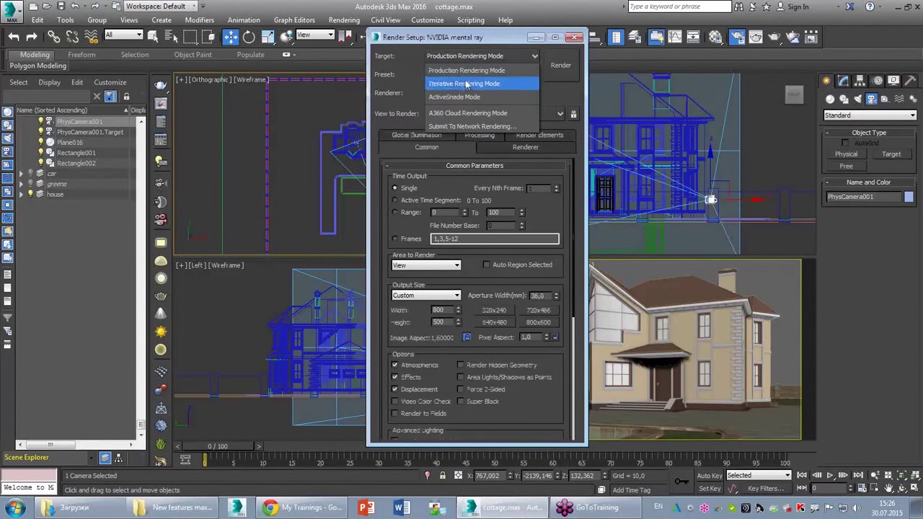
pyautogui.click(385, 73)
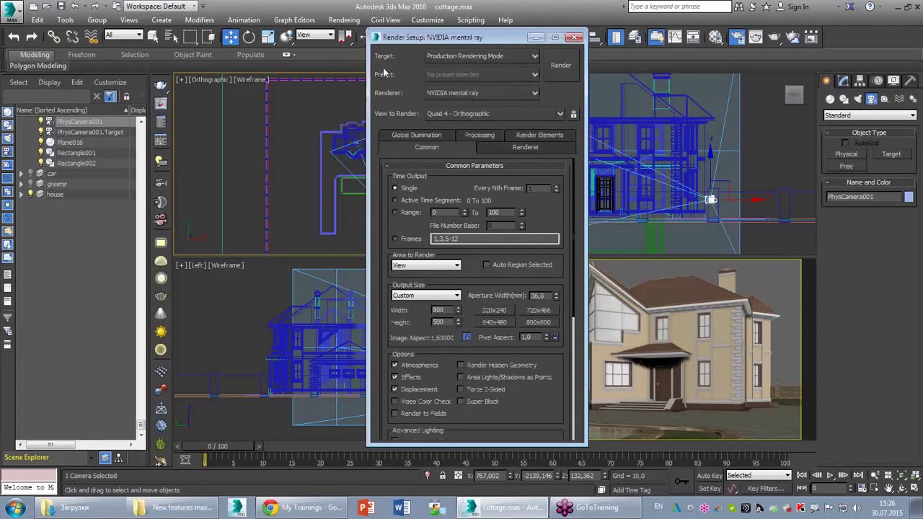
pyautogui.click(479, 71)
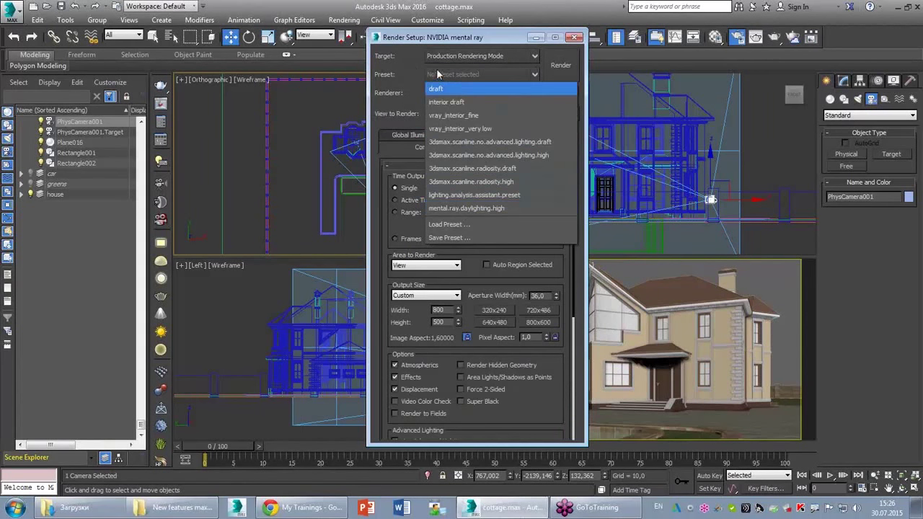
pyautogui.click(437, 72)
pyautogui.click(459, 92)
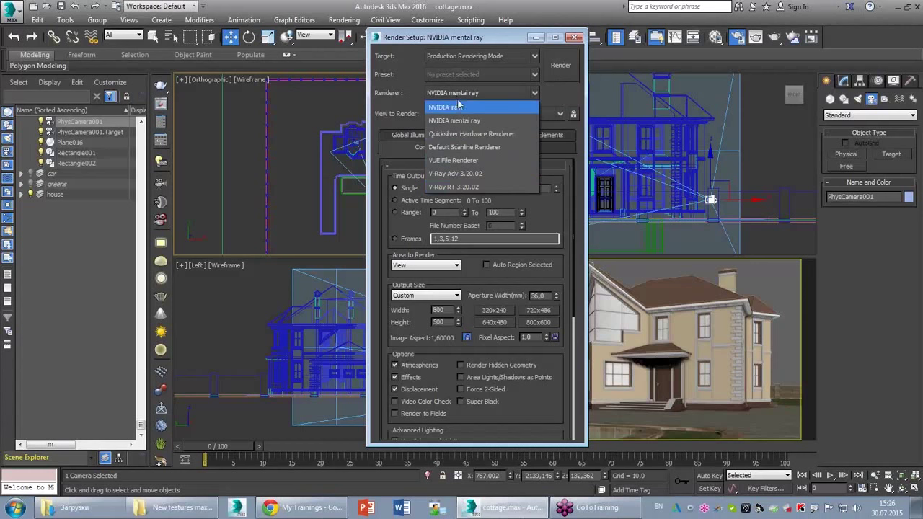
pyautogui.click(410, 115)
pyautogui.click(440, 114)
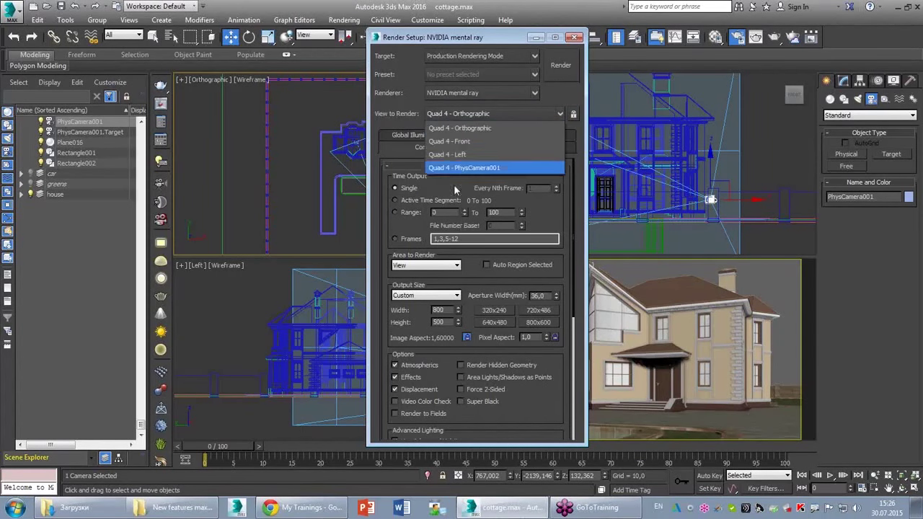
pyautogui.click(425, 118)
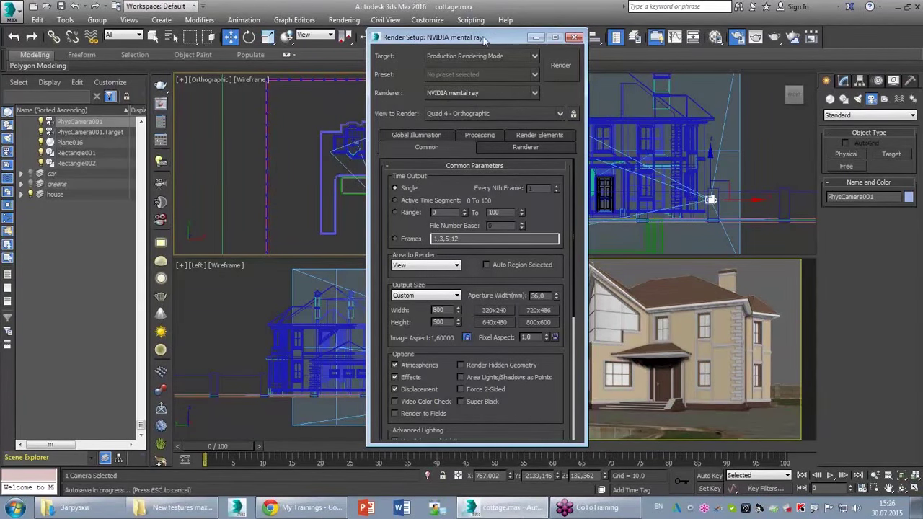
pyautogui.moveTo(484, 39); pyautogui.dragTo(285, 39)
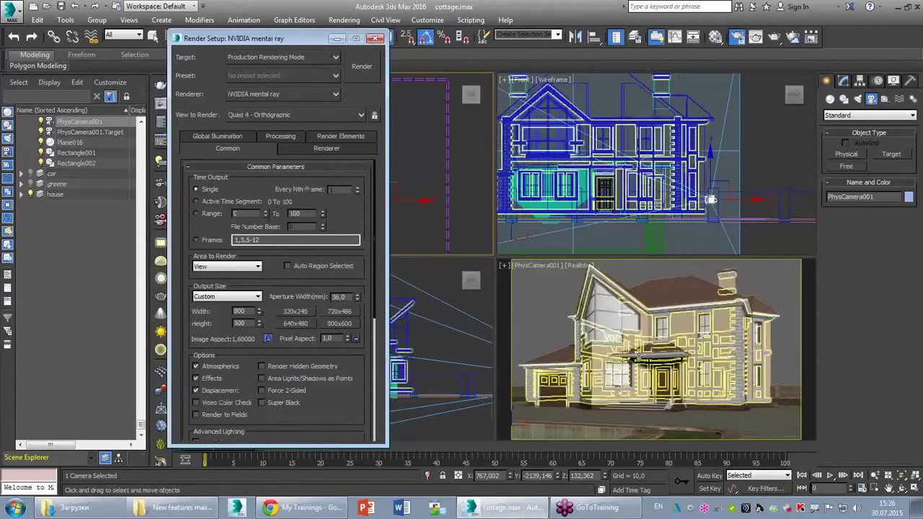
pyautogui.click(373, 39)
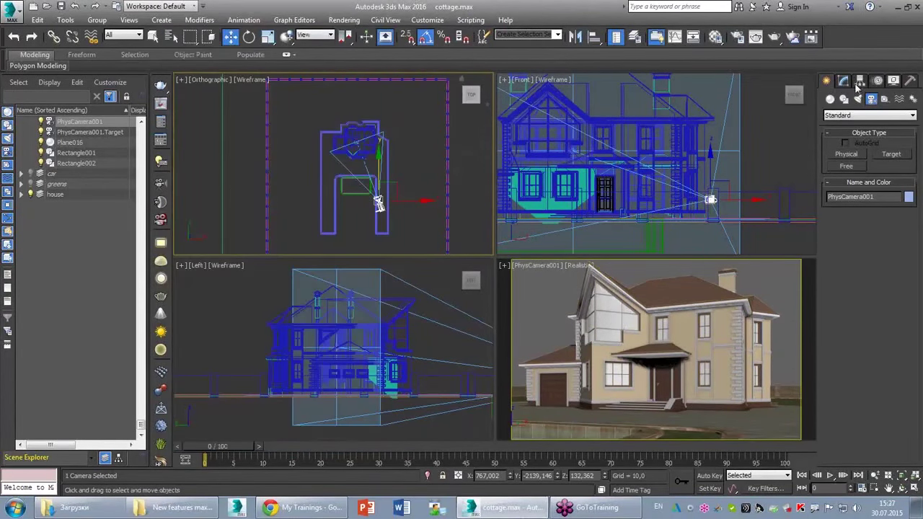
# - Place a Daylight system beside the house in the Top viewport
pyautogui.click(913, 99)
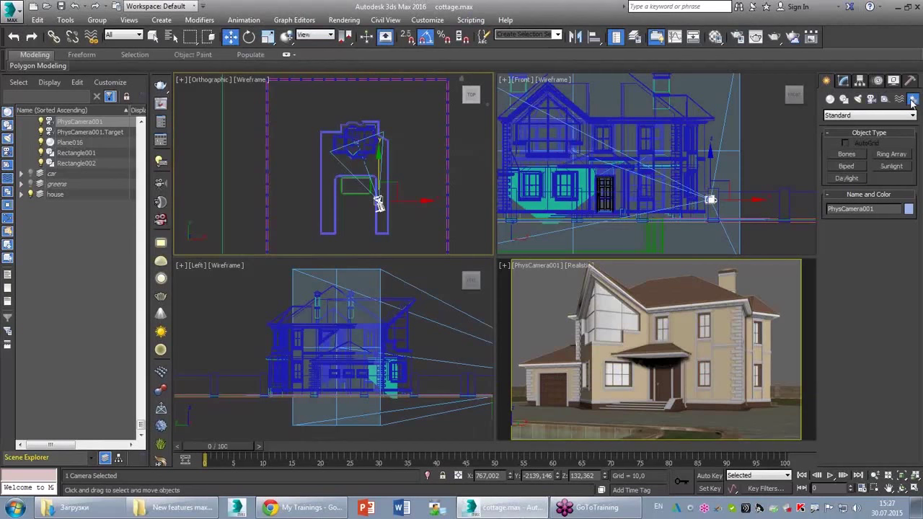
pyautogui.click(848, 178)
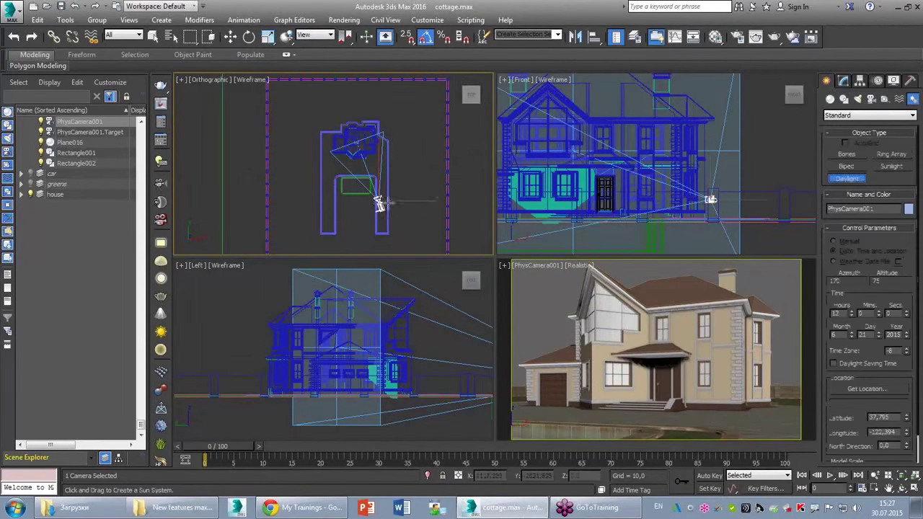
pyautogui.moveTo(378, 204); pyautogui.dragTo(321, 180, button='middle')
pyautogui.moveTo(365, 175); pyautogui.dragTo(365, 177)
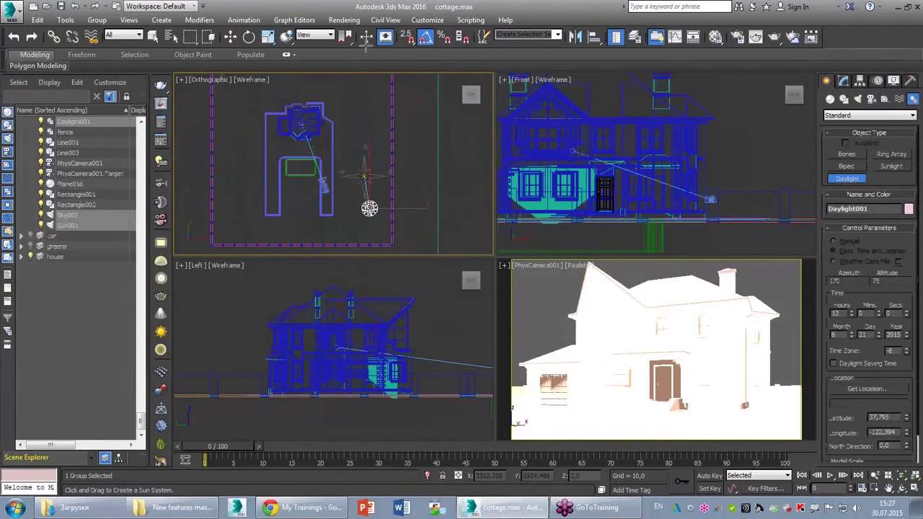
pyautogui.click(370, 209)
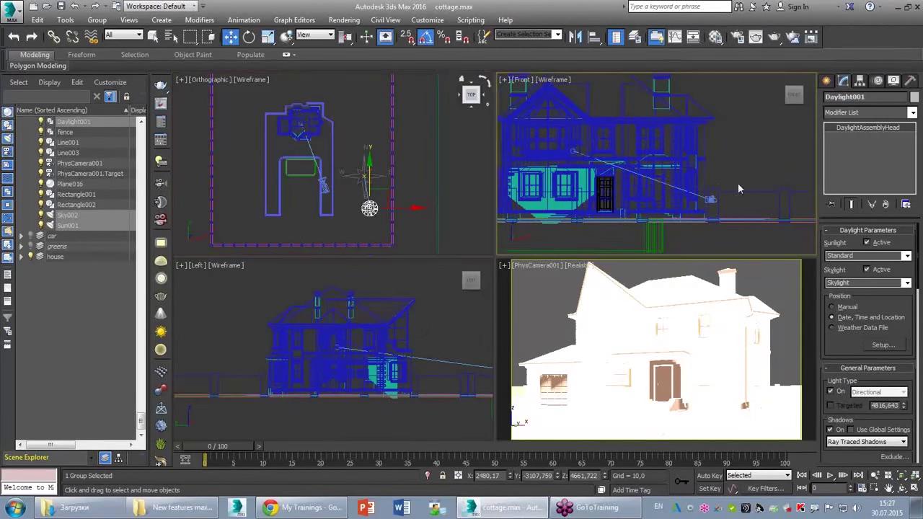
pyautogui.scroll(-5, 738, 182)
pyautogui.scroll(-3, 678, 176)
pyautogui.moveTo(732, 135); pyautogui.dragTo(673, 194, button='middle')
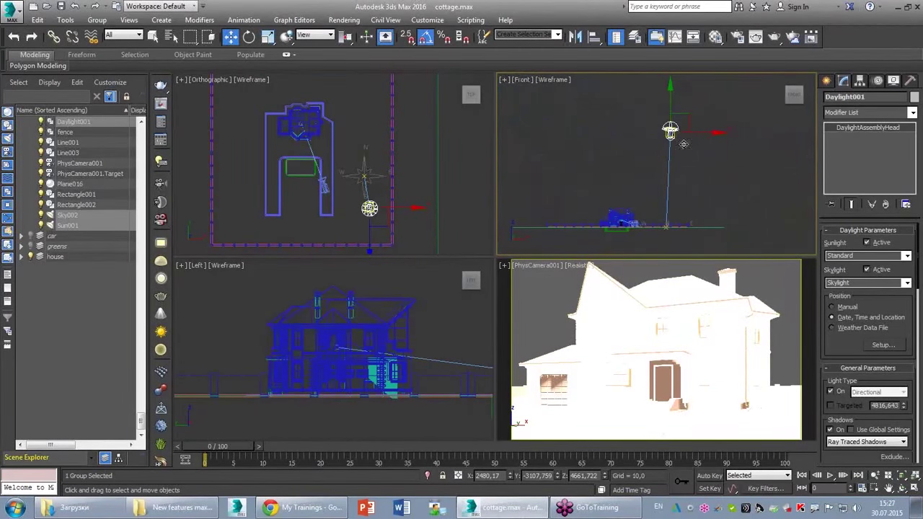
# - Set the sunlight to mr Sun and skylight to mr Sky, adding the physical sky environment
pyautogui.click(907, 256)
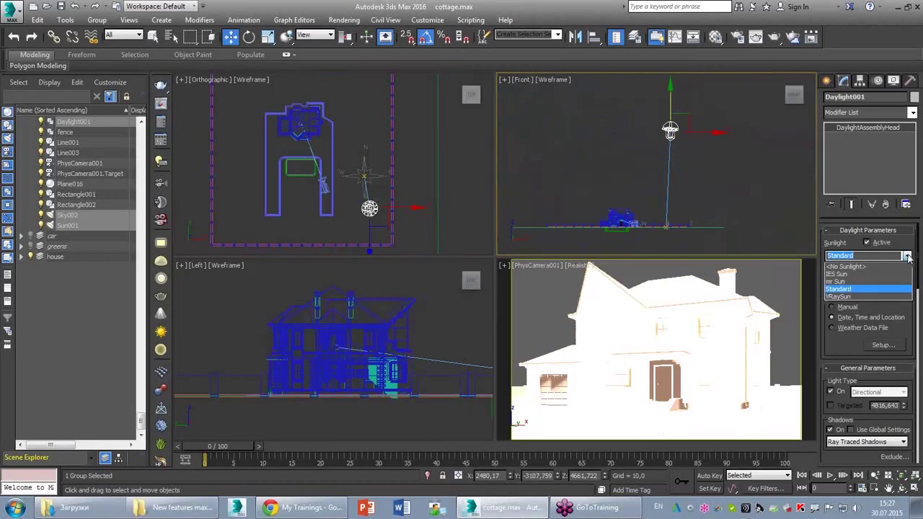
pyautogui.click(846, 282)
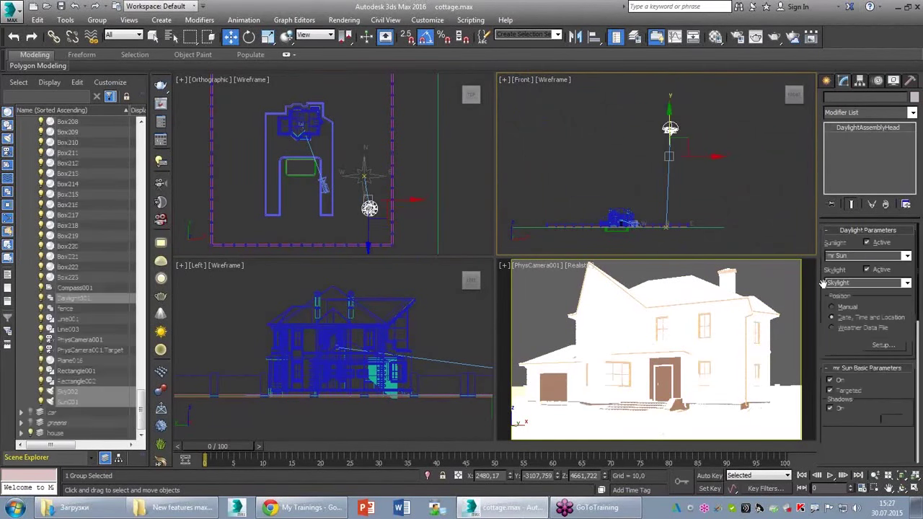
pyautogui.click(902, 283)
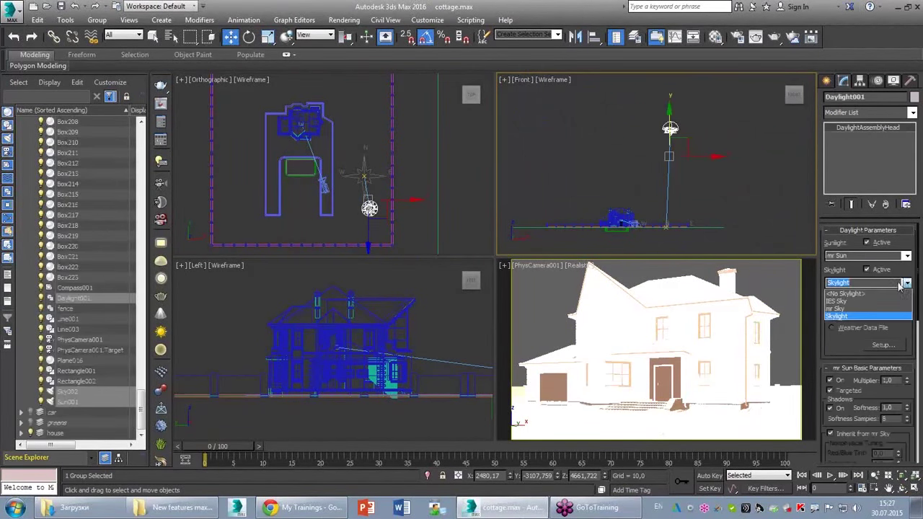
pyautogui.click(850, 311)
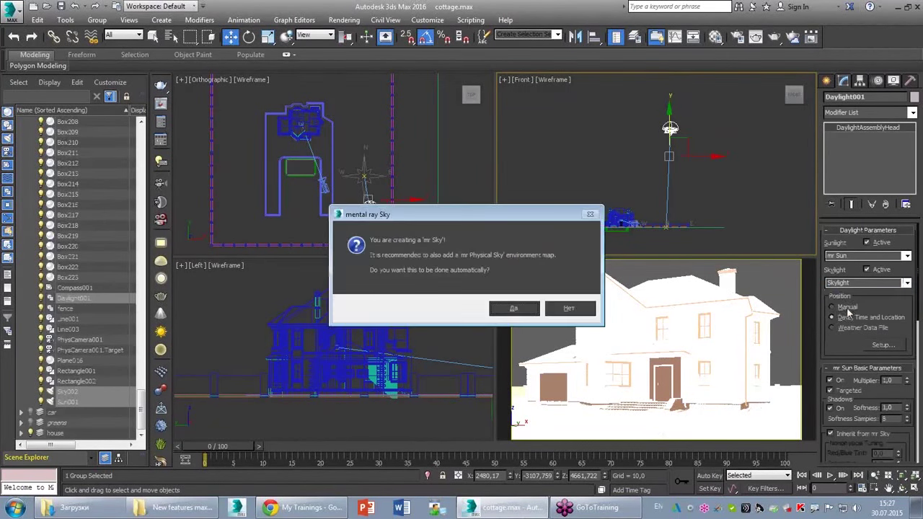
pyautogui.click(510, 309)
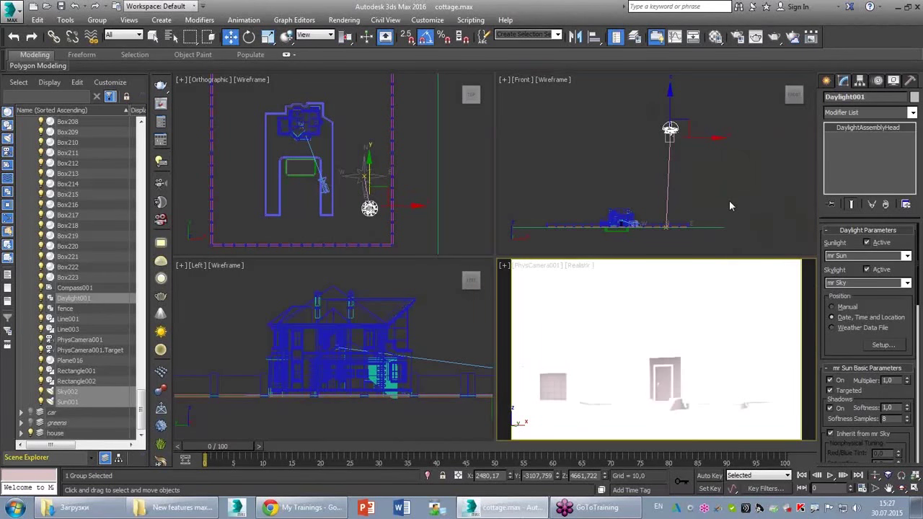
# - Set the Daylight location to Moscow, Russia
pyautogui.click(883, 346)
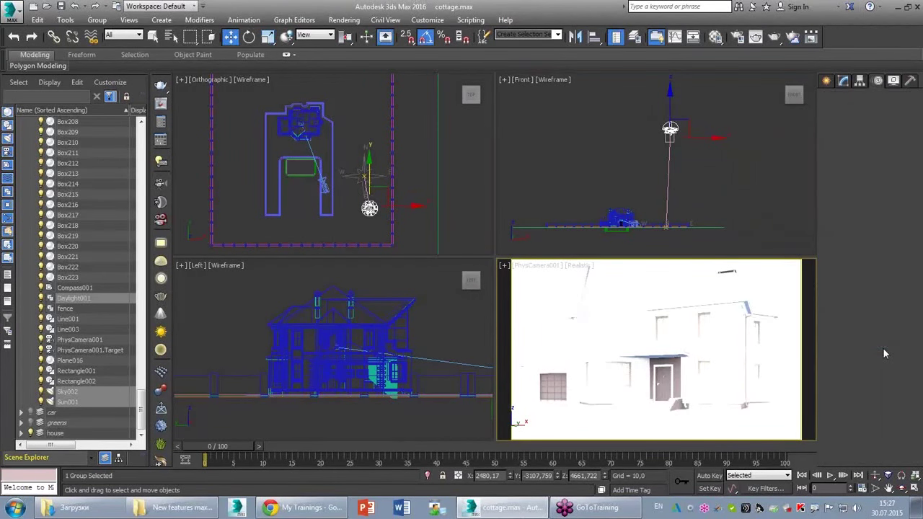
pyautogui.click(867, 331)
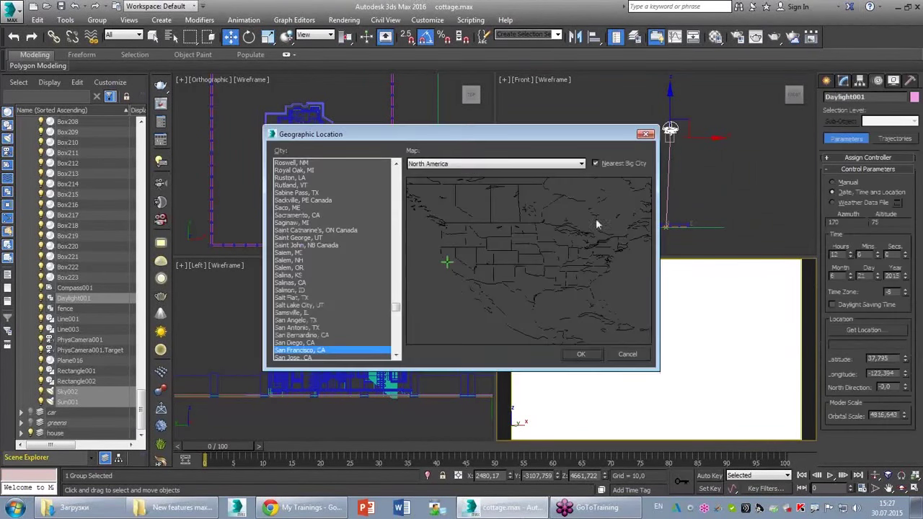
pyautogui.click(500, 164)
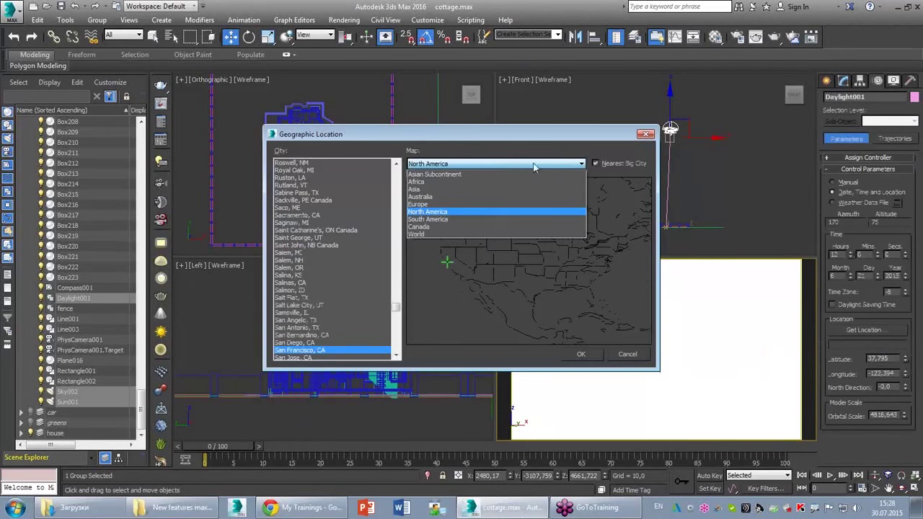
pyautogui.click(453, 205)
pyautogui.click(637, 254)
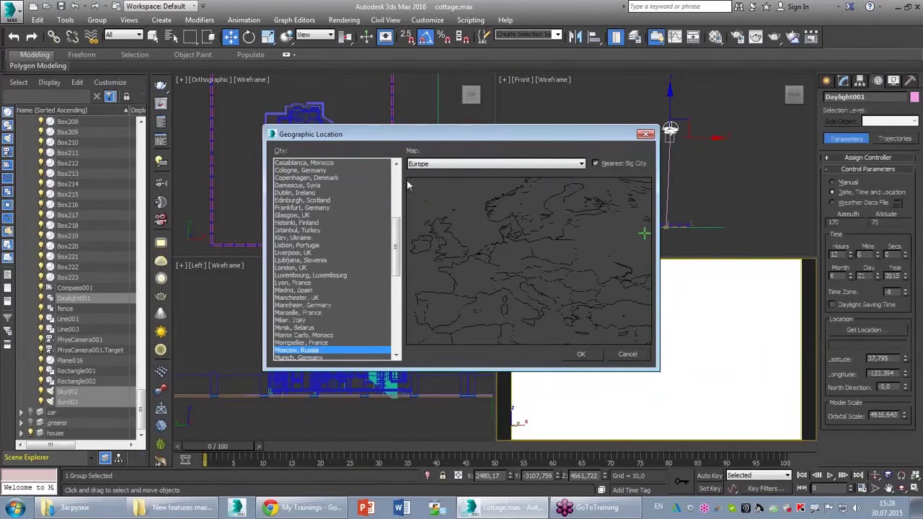
pyautogui.click(581, 354)
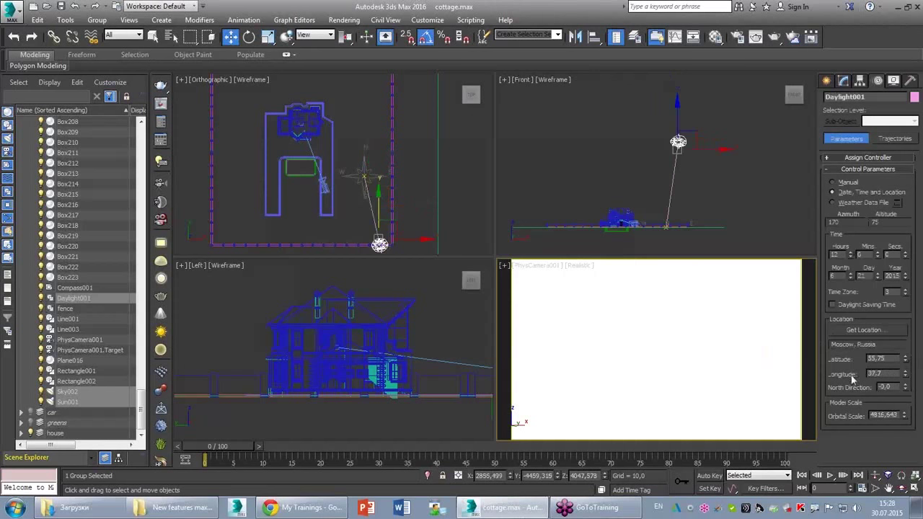
# - Move the sun time to 16:00 and render the PhysCamera001 view
pyautogui.click(851, 251)
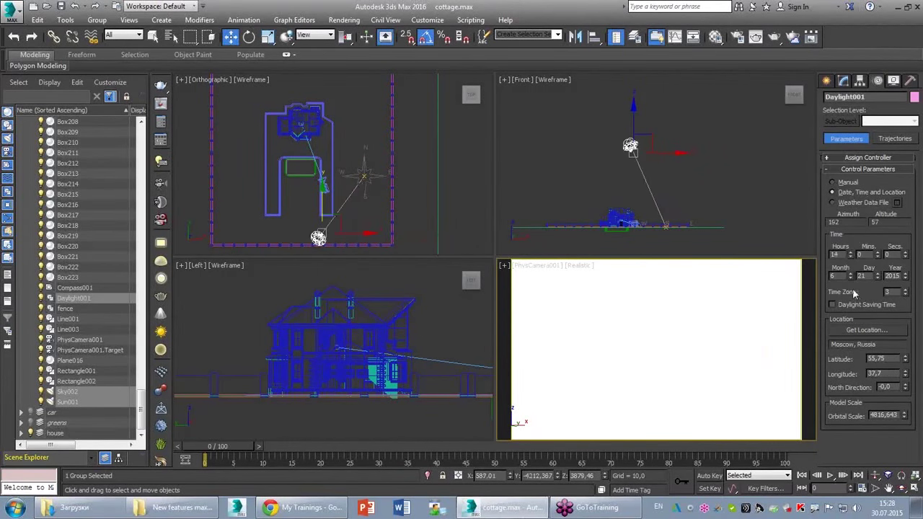
pyautogui.click(851, 252)
pyautogui.click(851, 252)
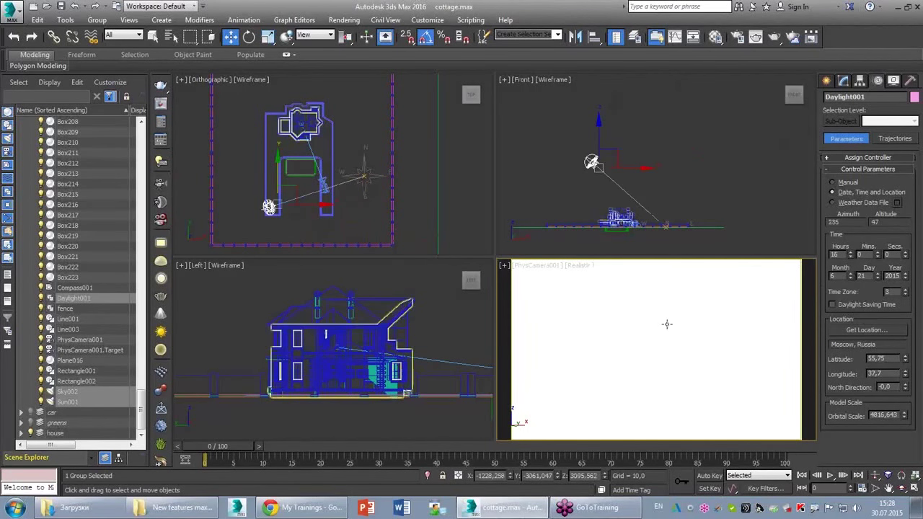
pyautogui.click(844, 80)
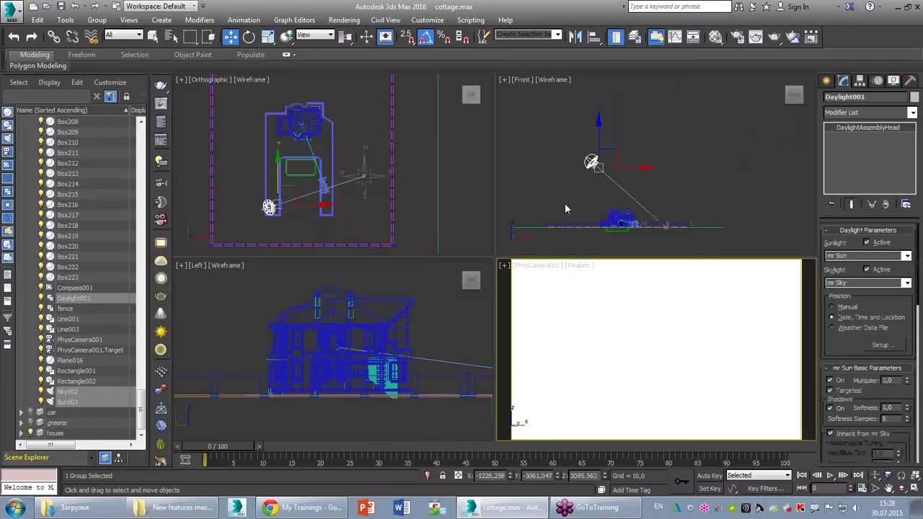
pyautogui.click(775, 40)
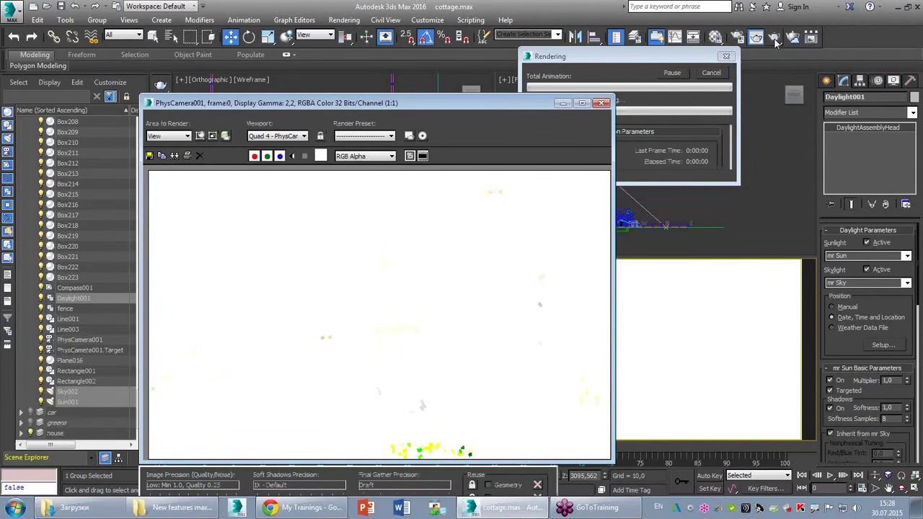
# - Cancel and close the render, then select the physical camera
pyautogui.click(601, 104)
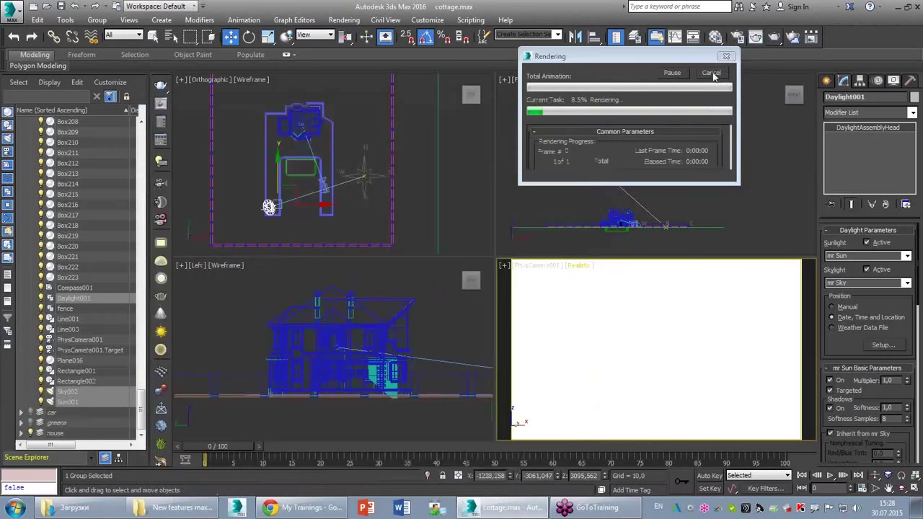
pyautogui.click(712, 76)
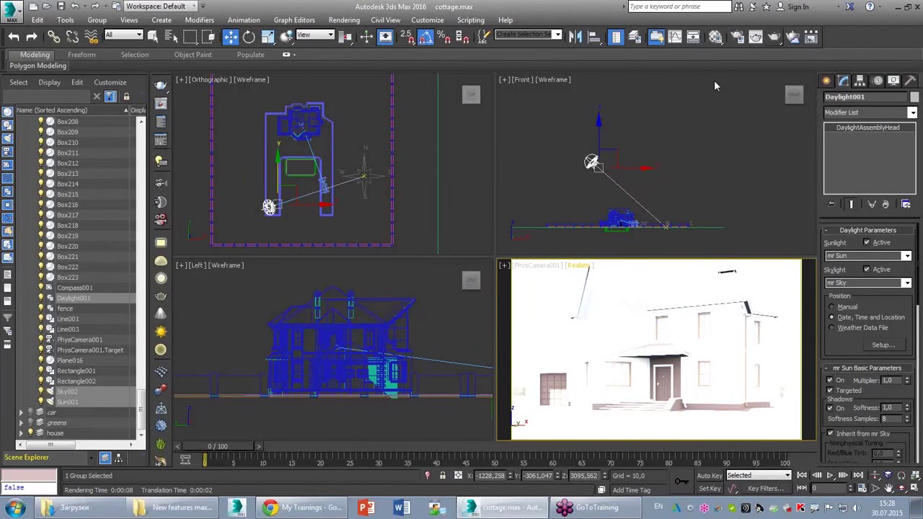
pyautogui.click(325, 188)
# - Scroll PhysCamera001's parameters to show the 6.0 EV exposure and Daylight white balance
pyautogui.scroll(3, 326, 186)
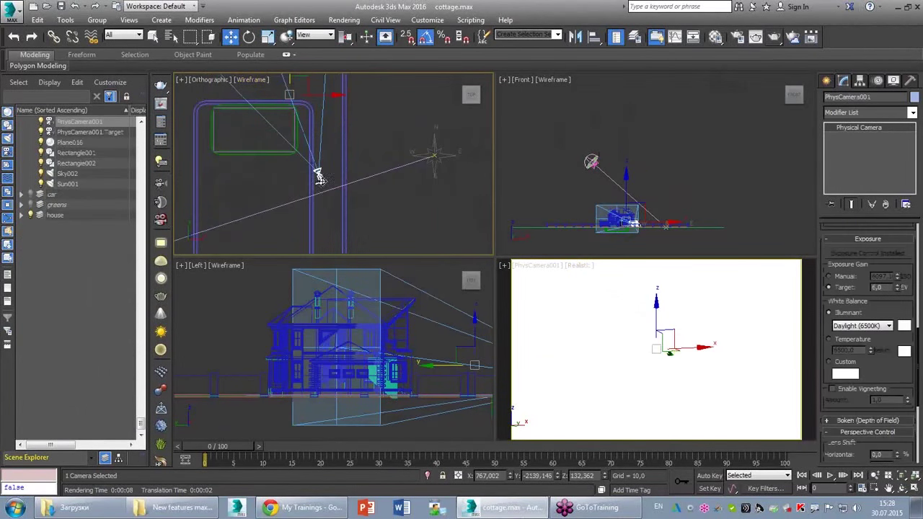
pyautogui.scroll(-2, 328, 180)
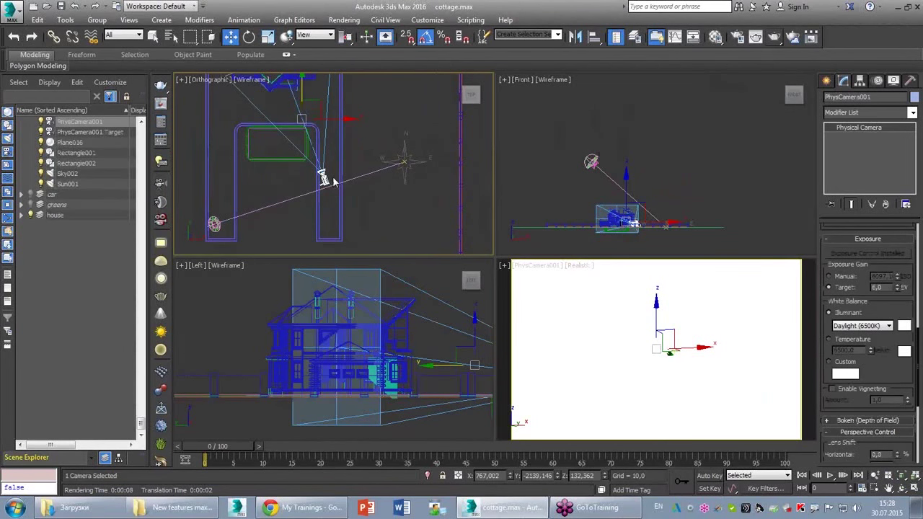
pyautogui.moveTo(849, 400)
pyautogui.mouseDown()
pyautogui.moveTo(858, 272)
pyautogui.moveTo(849, 226)
pyautogui.moveTo(859, 386)
pyautogui.mouseUp()
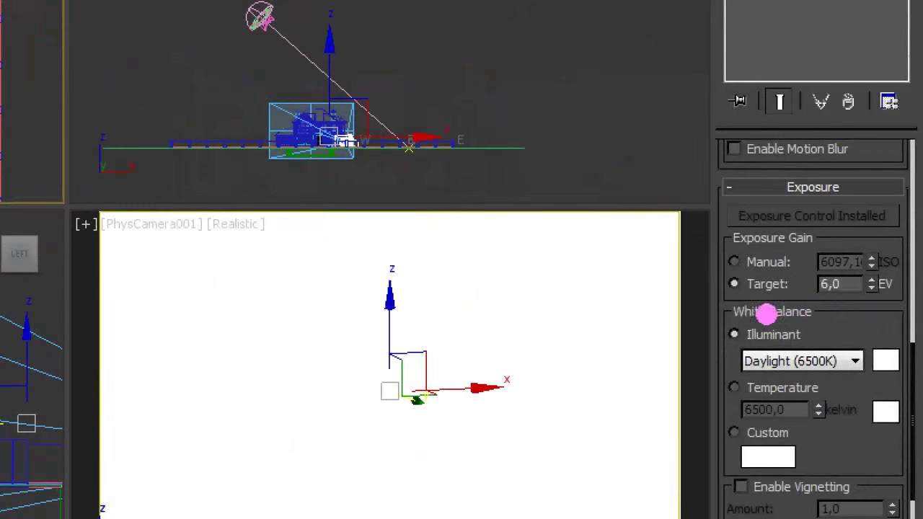
pyautogui.moveTo(720, 312); pyautogui.dragTo(922, 315)
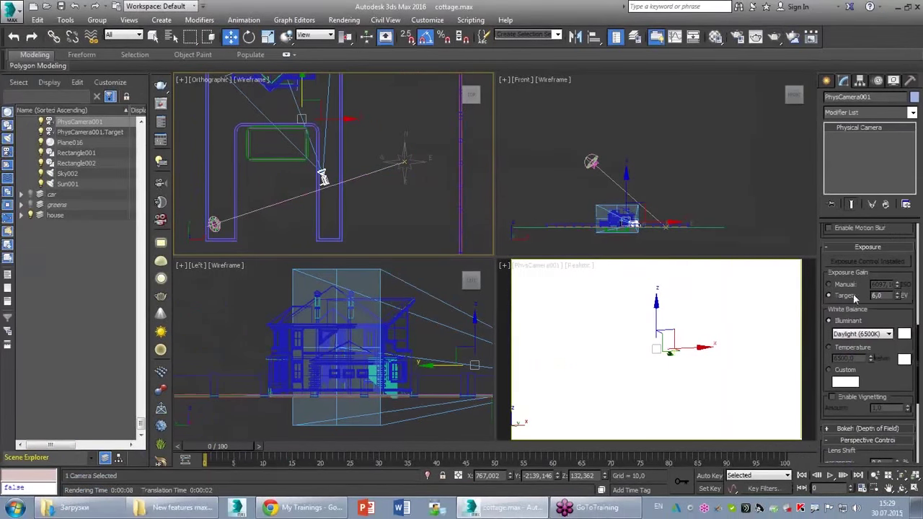
# - Try Target EV values 12, 13, 16, 12, 13, settling on 12,5
pyautogui.write('12')
pyautogui.press('Return')
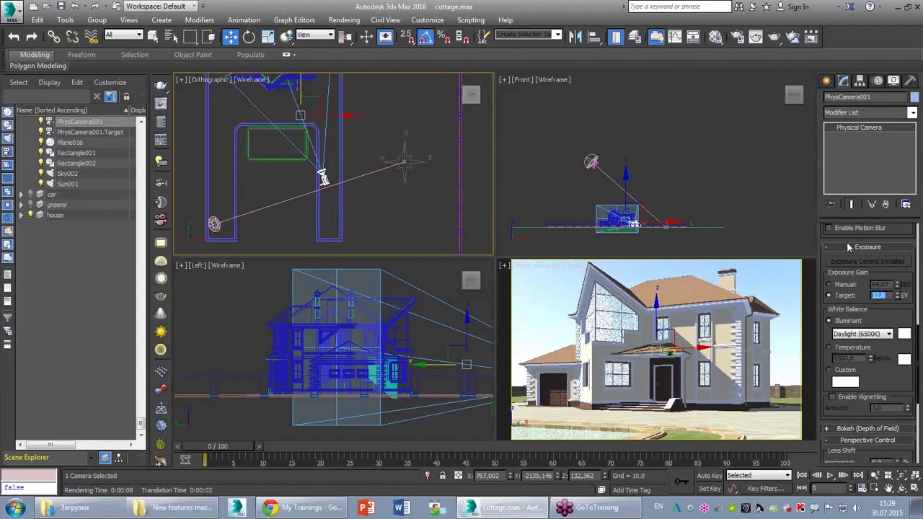
pyautogui.write('13')
pyautogui.press('Return')
pyautogui.write('14')
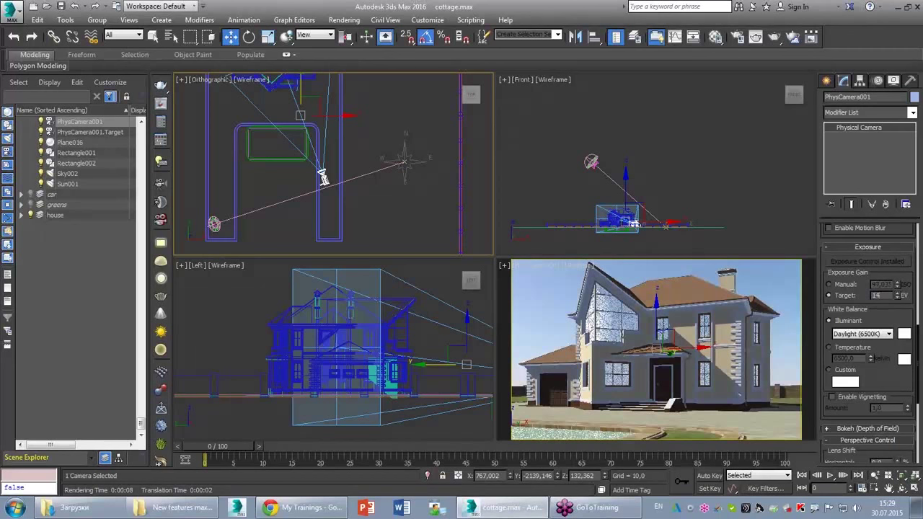
pyautogui.write('6')
pyautogui.press('Return')
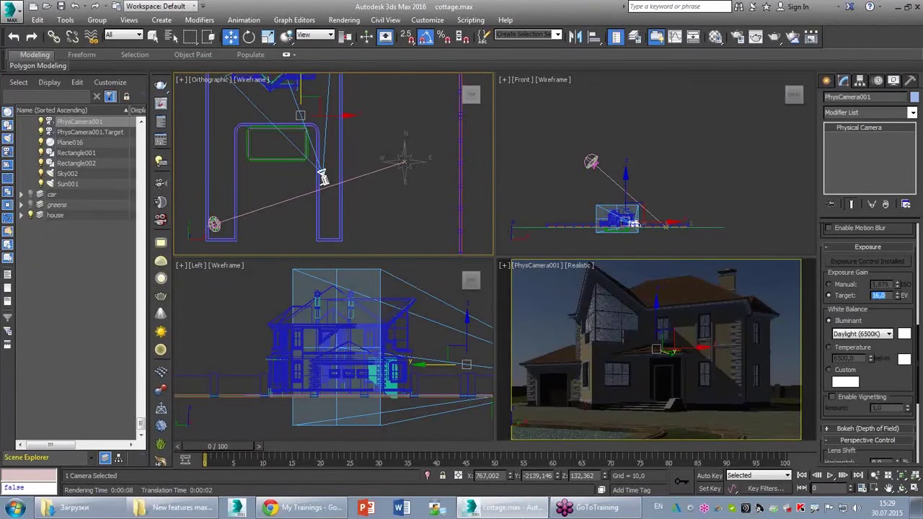
pyautogui.write('12')
pyautogui.press('Return')
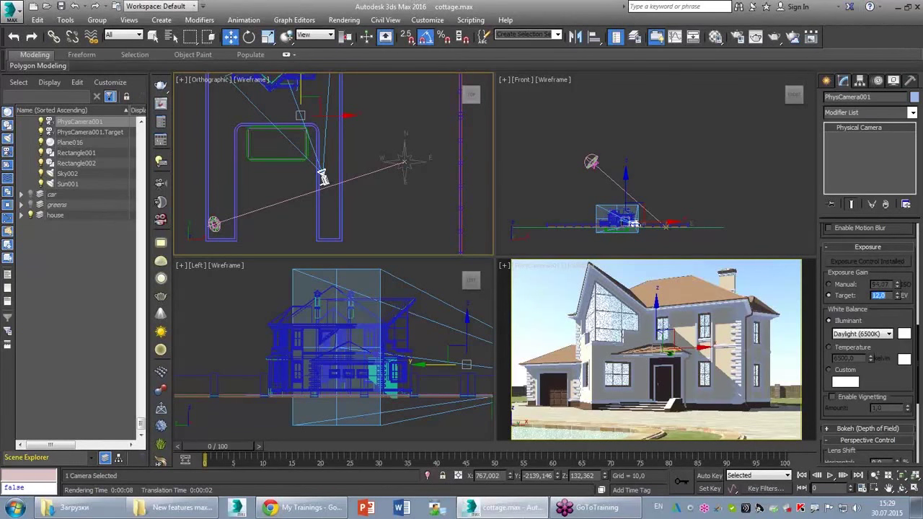
pyautogui.write('13')
pyautogui.press('Return')
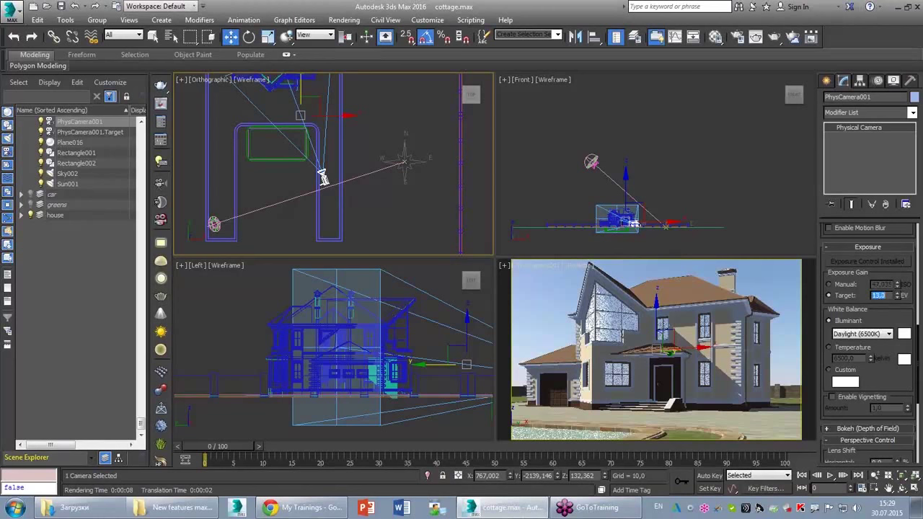
pyautogui.write('12,5')
pyautogui.press('Return')
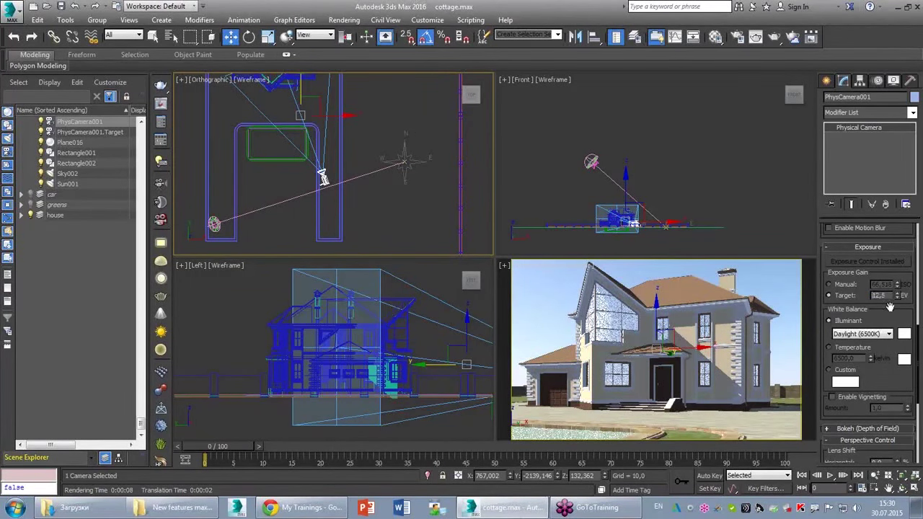
# - Switch the exposure gain to Manual at ISO 200
pyautogui.click(841, 308)
pyautogui.click(841, 286)
pyautogui.click(842, 286)
pyautogui.write('200')
pyautogui.press('Return')
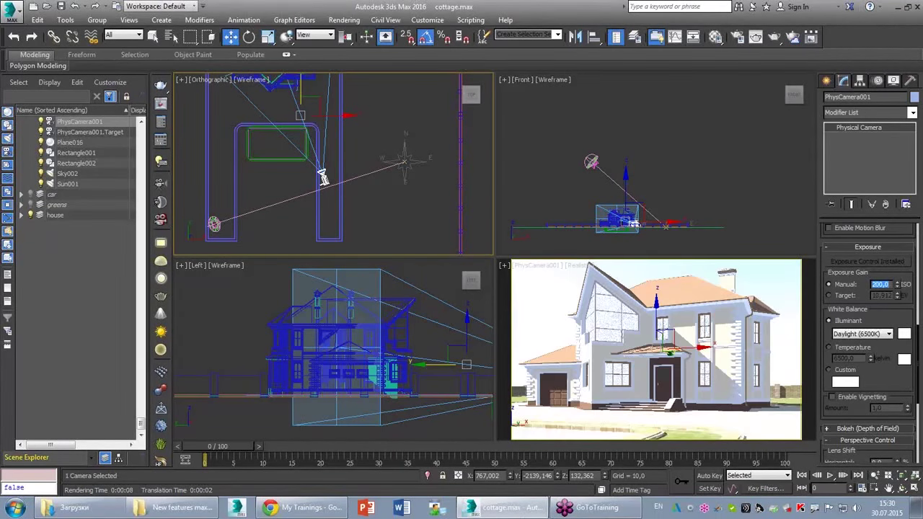
# - Set the shutter type to 1/seconds with a 1/200 duration
pyautogui.moveTo(828, 260); pyautogui.dragTo(844, 423)
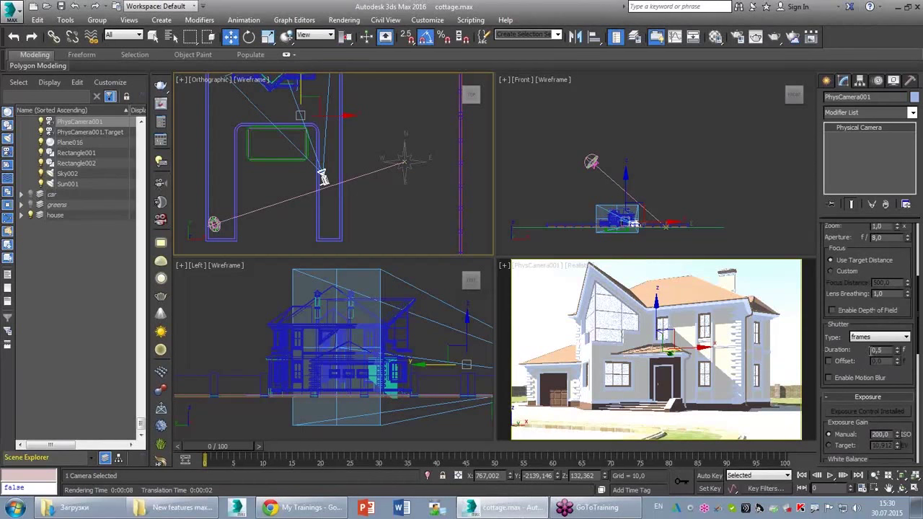
pyautogui.moveTo(832, 359); pyautogui.dragTo(907, 358)
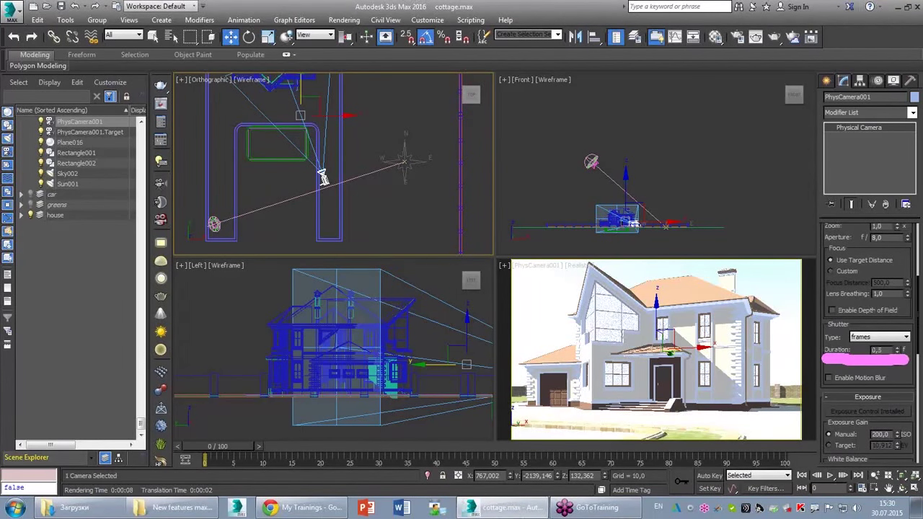
pyautogui.moveTo(824, 247); pyautogui.dragTo(912, 247)
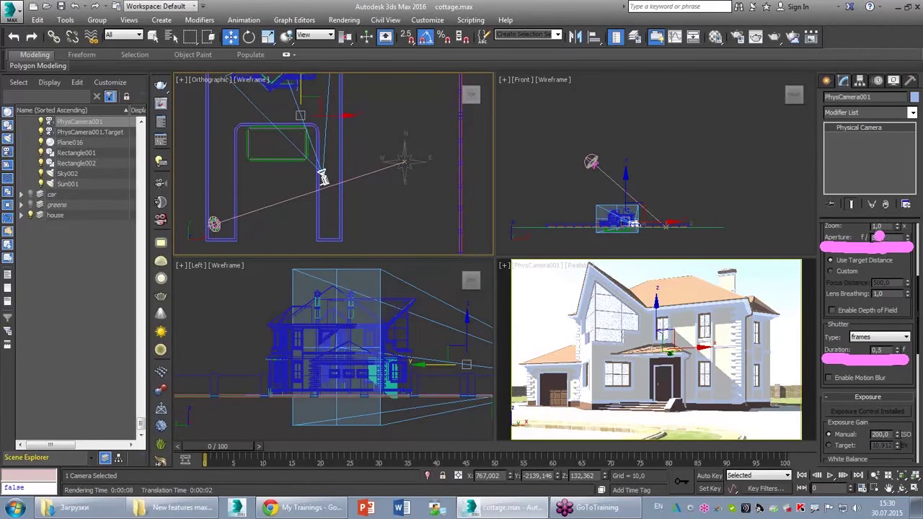
pyautogui.press('Escape')
pyautogui.click(882, 339)
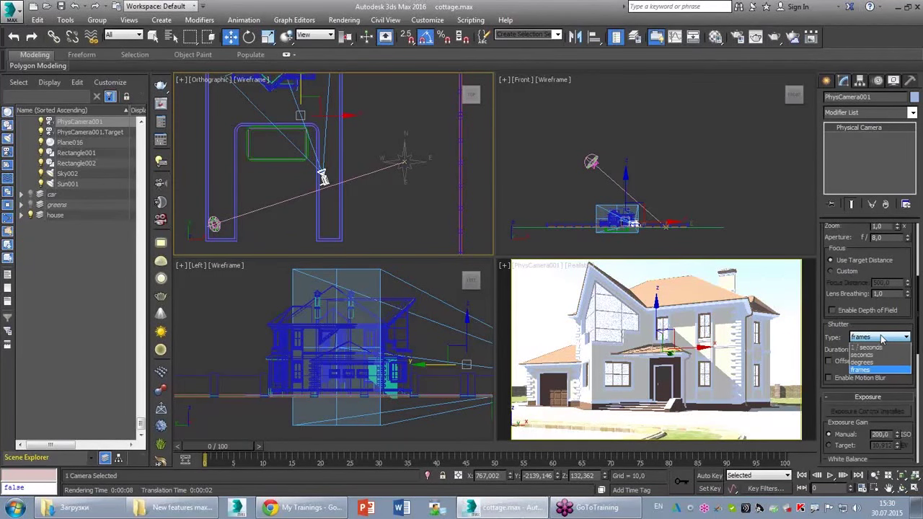
pyautogui.click(880, 347)
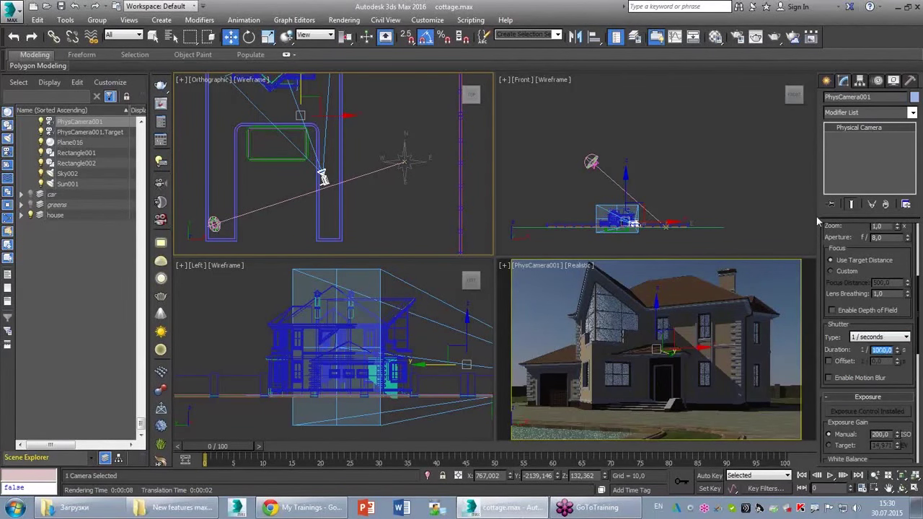
pyautogui.write('200')
pyautogui.press('Return')
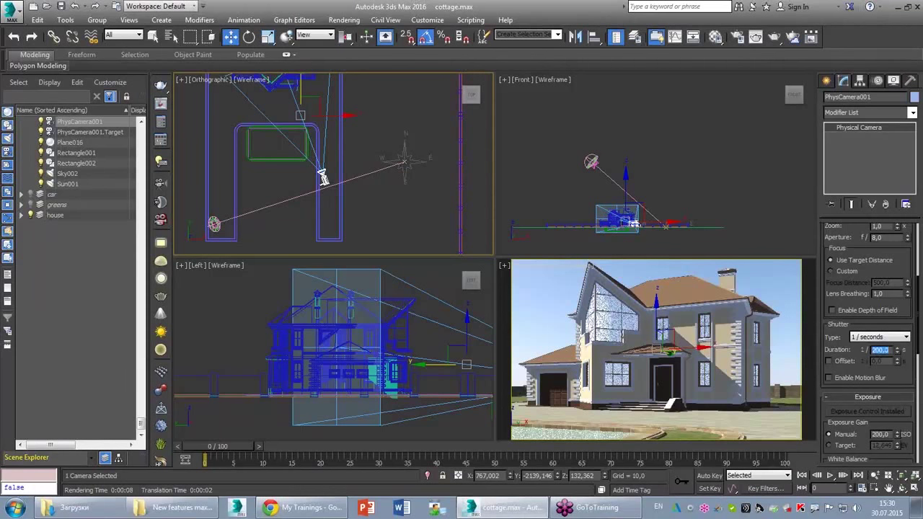
# - Activate the PhysCamera001 viewport and open the White Balance Illuminant presets, still at Daylight (6500K)
pyautogui.scroll(-2, 829, 332)
pyautogui.scroll(-3, 854, 335)
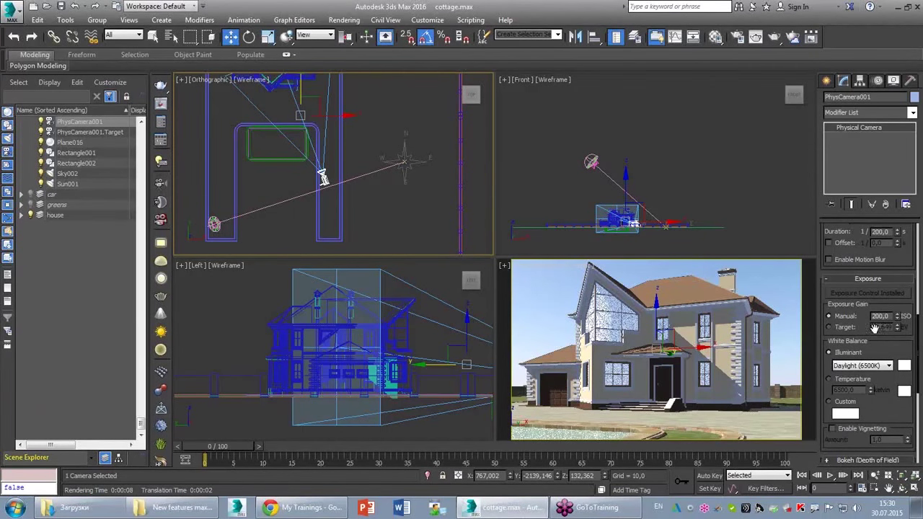
pyautogui.scroll(3, 887, 332)
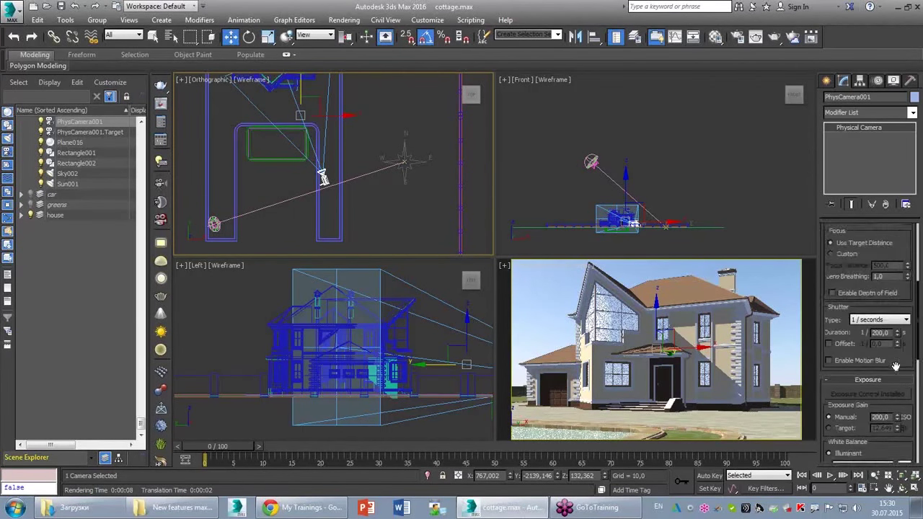
pyautogui.scroll(2, 880, 354)
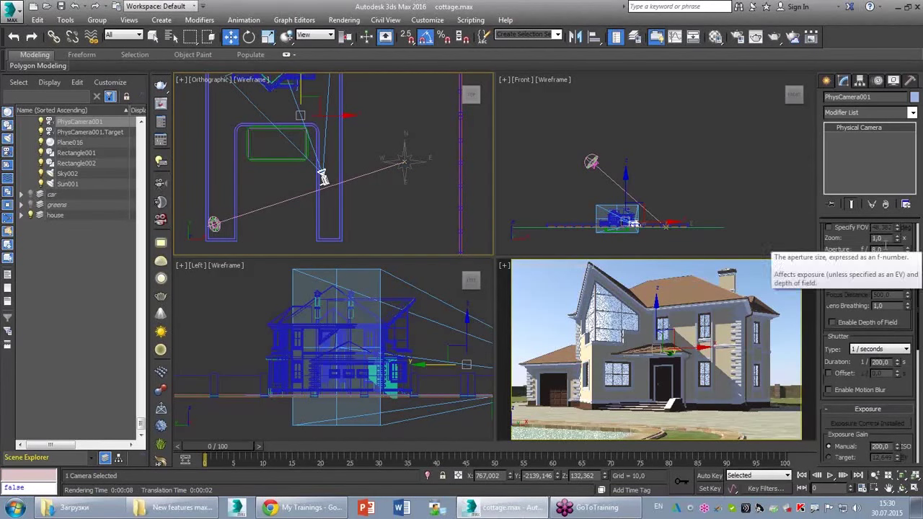
pyautogui.scroll(-5, 831, 392)
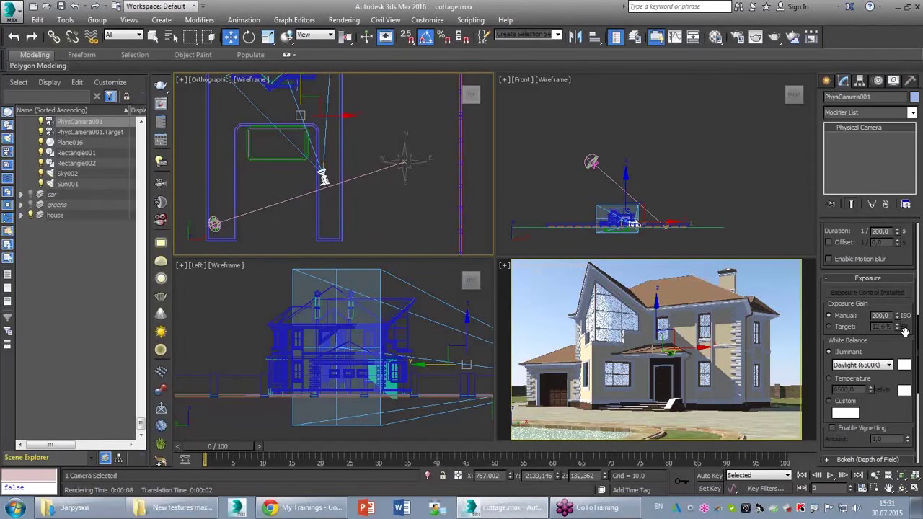
pyautogui.rightClick(538, 316)
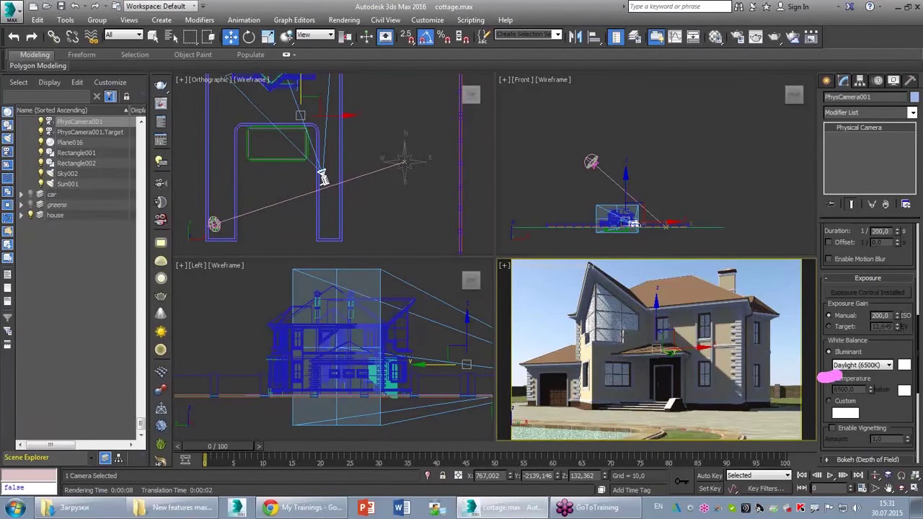
pyautogui.moveTo(829, 376); pyautogui.dragTo(913, 376)
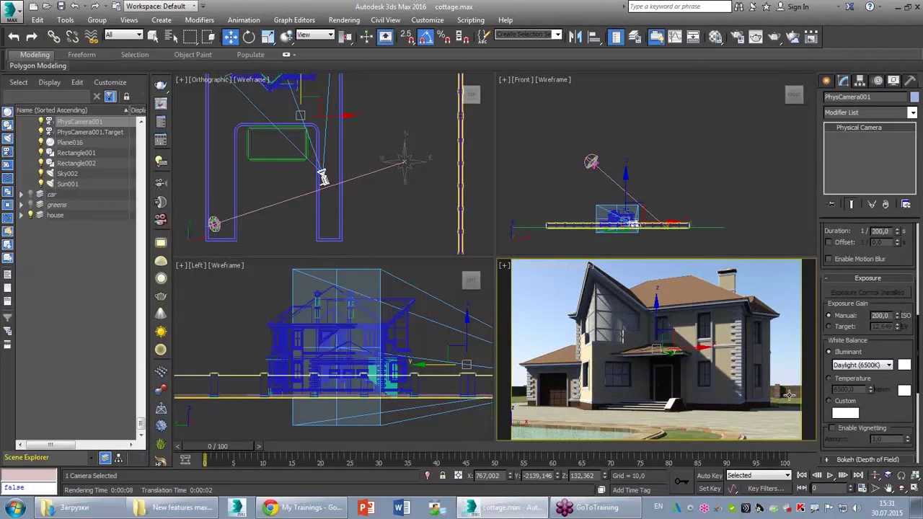
pyautogui.click(870, 365)
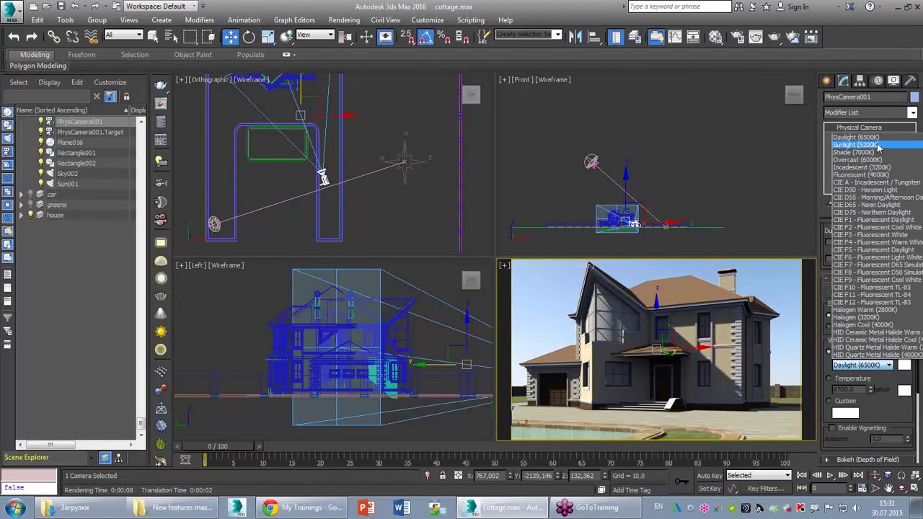
# - Try the Shade, Overcast and Incandescent illuminants, then settle on Sunlight (5200K) white balance
pyautogui.click(879, 146)
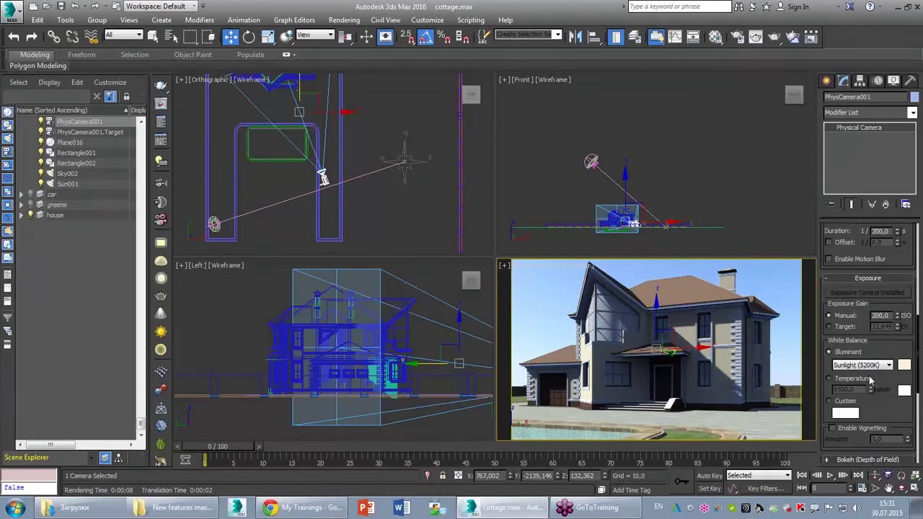
pyautogui.click(879, 365)
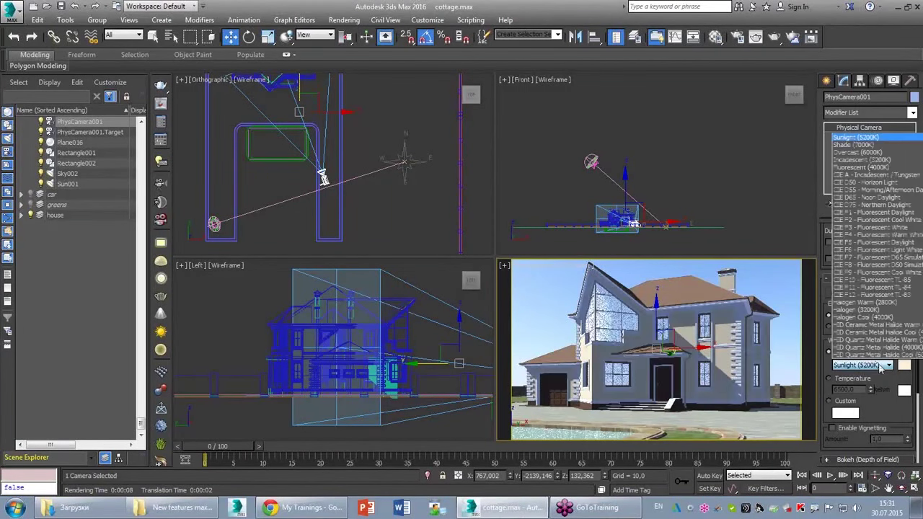
pyautogui.click(882, 146)
pyautogui.click(873, 365)
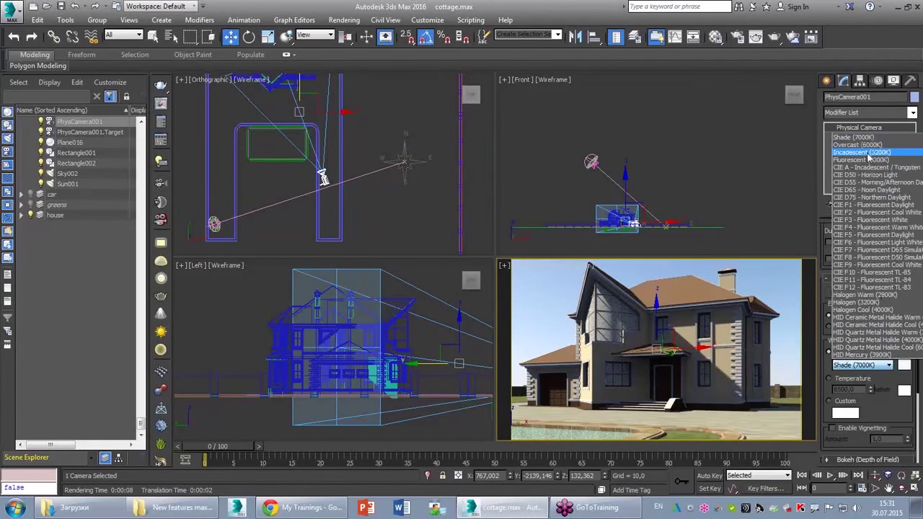
pyautogui.click(866, 145)
pyautogui.click(890, 365)
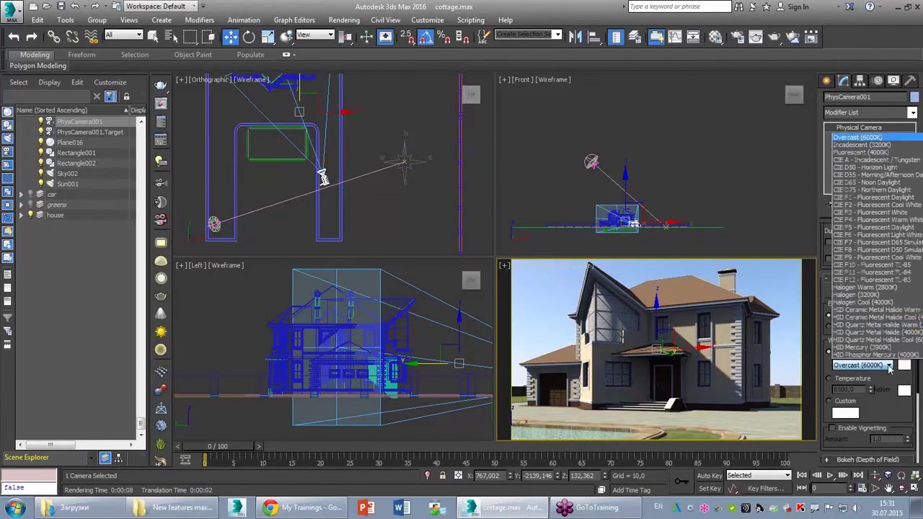
pyautogui.click(873, 145)
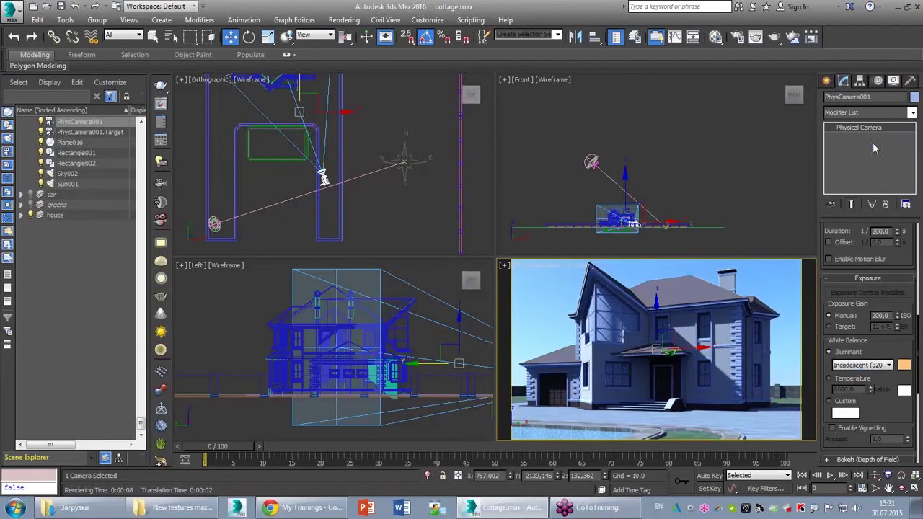
pyautogui.click(865, 367)
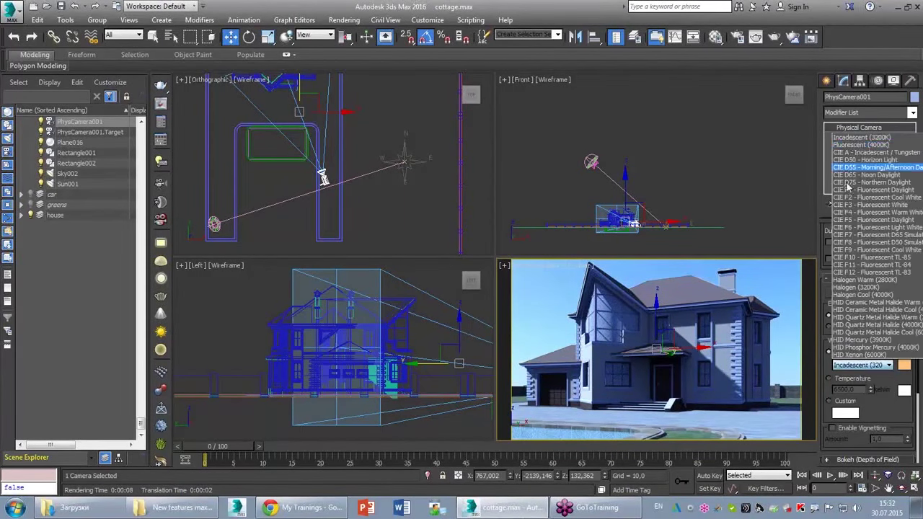
pyautogui.scroll(2, 865, 166)
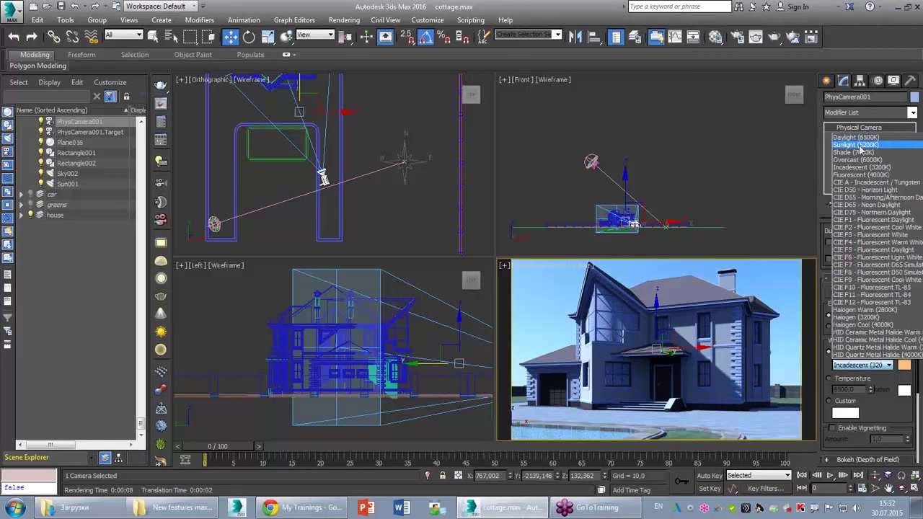
pyautogui.click(845, 145)
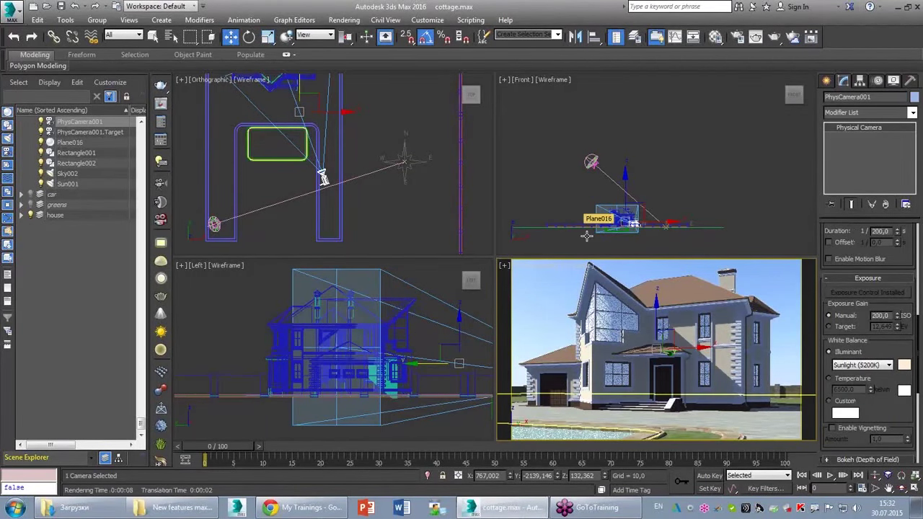
# - Open Environment and Effects from the Rendering menu and reposition the dialog
pyautogui.click(344, 20)
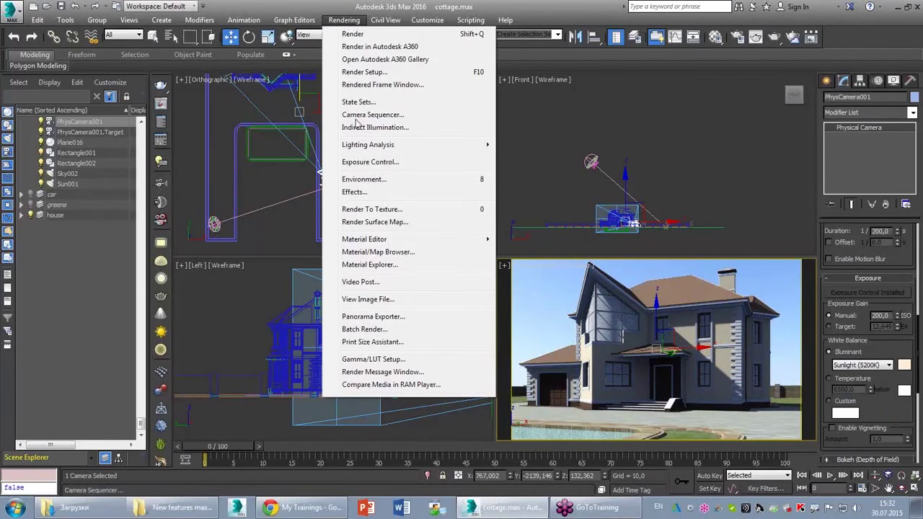
pyautogui.click(376, 179)
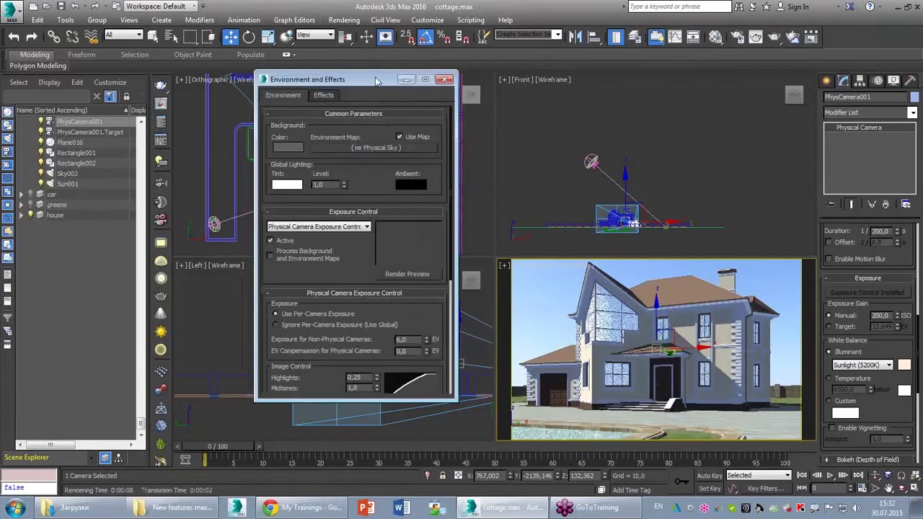
pyautogui.moveTo(377, 80); pyautogui.dragTo(284, 43)
pyautogui.moveTo(281, 223); pyautogui.dragTo(282, 150)
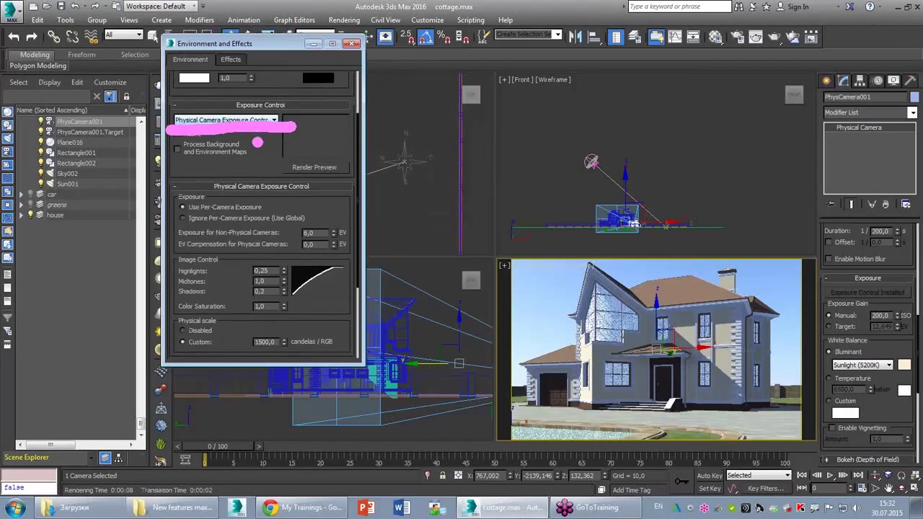
# - Keep Physical Camera Exposure Control as the exposure control type
pyautogui.click(231, 123)
pyautogui.click(231, 124)
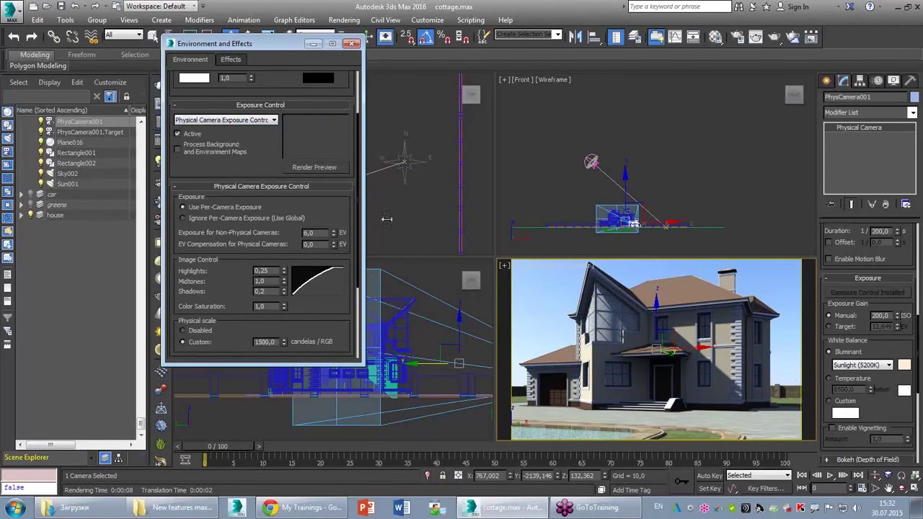
pyautogui.click(325, 170)
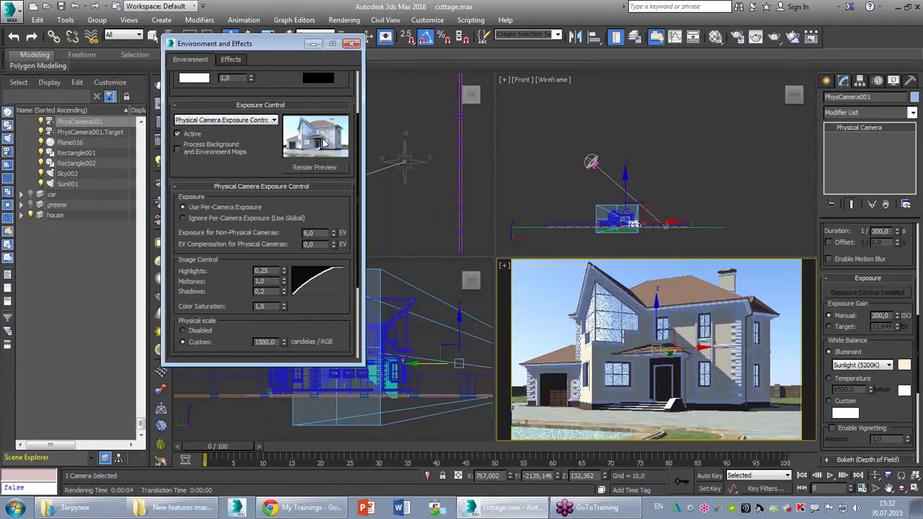
pyautogui.moveTo(175, 217); pyautogui.dragTo(311, 216)
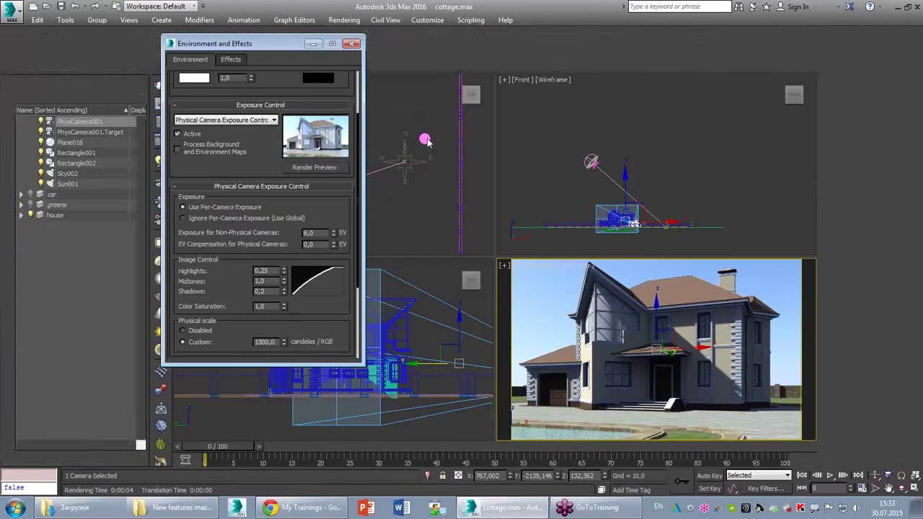
# - Set the global exposure to 13,5 EV, then switch back to Use Per-Camera Exposure
pyautogui.click(235, 217)
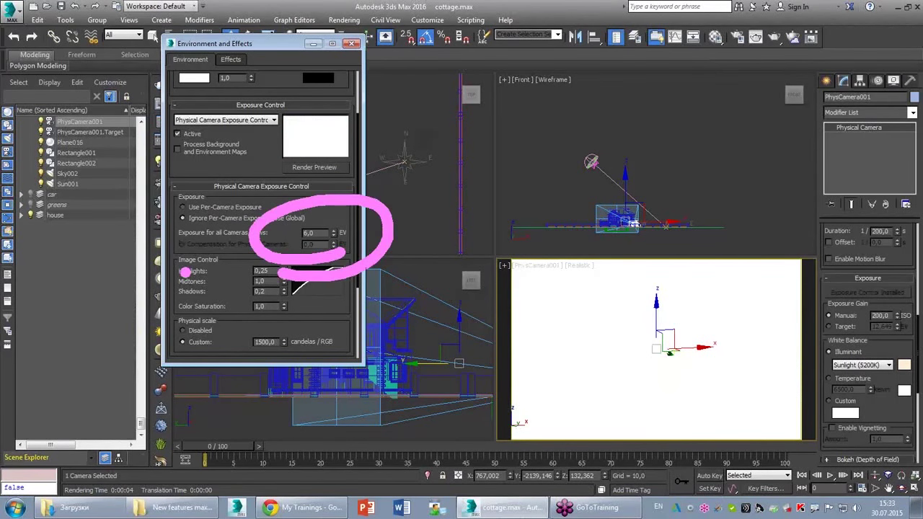
pyautogui.moveTo(334, 236)
pyautogui.mouseDown()
pyautogui.moveTo(338, 223)
pyautogui.moveTo(334, 239)
pyautogui.mouseUp()
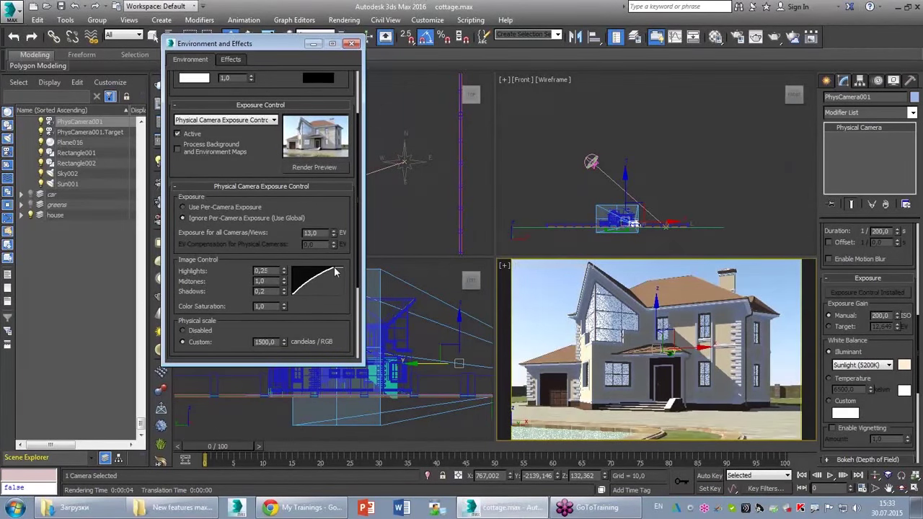
pyautogui.moveTo(336, 240); pyautogui.dragTo(334, 234)
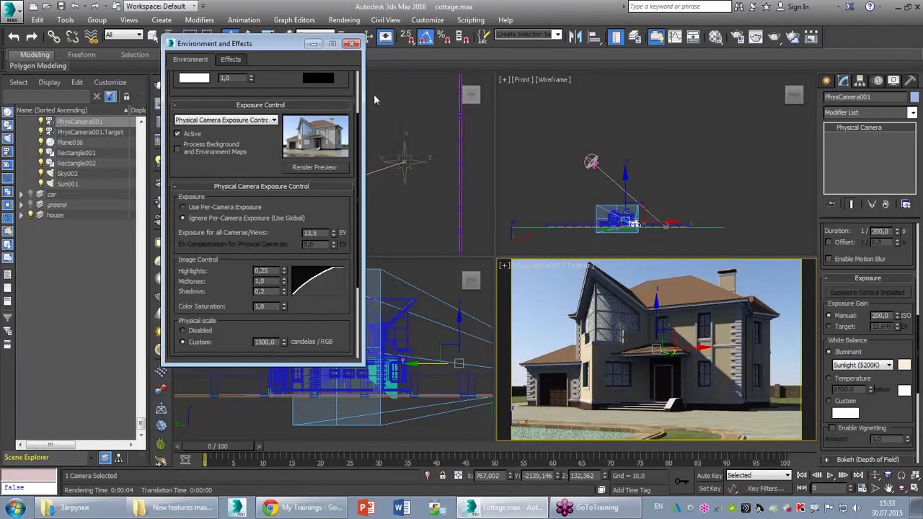
pyautogui.doubleClick(321, 233)
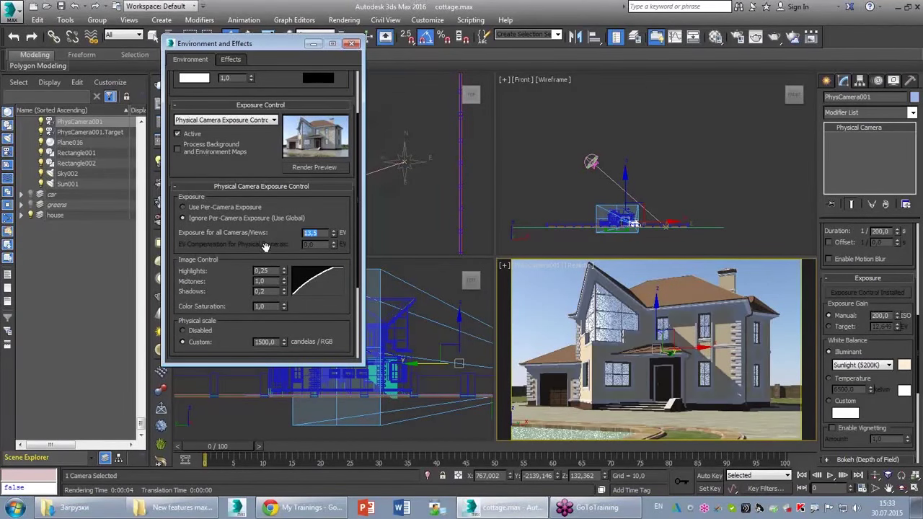
pyautogui.click(205, 207)
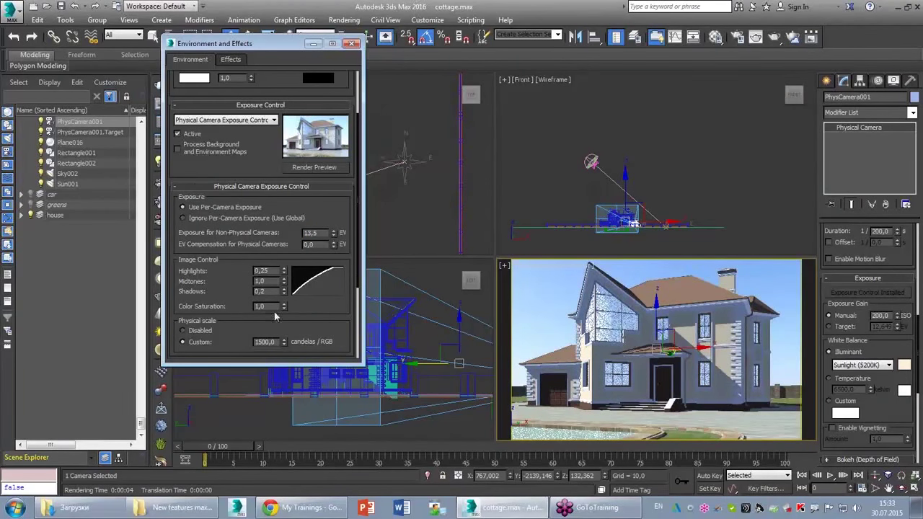
# - Set Image Control Shadows to 0,5 and lower the Midtones value
pyautogui.moveTo(305, 319); pyautogui.dragTo(152, 346)
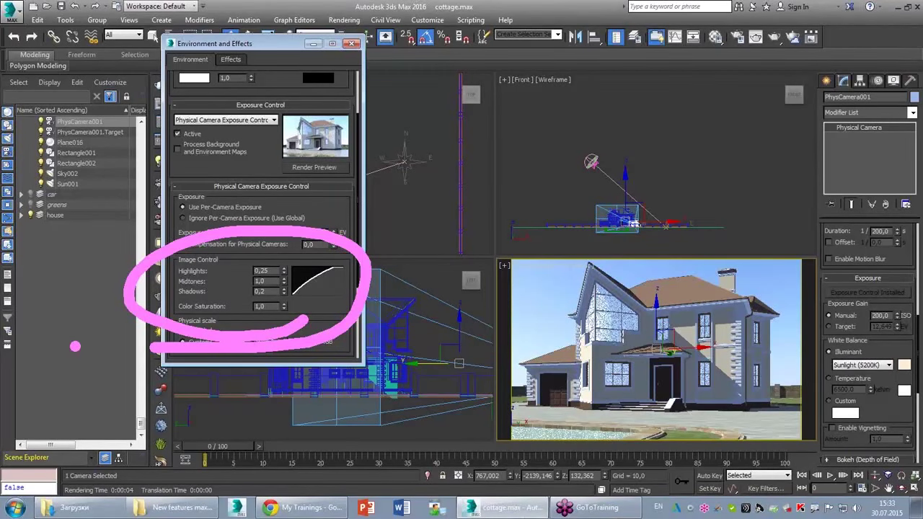
pyautogui.press('Escape')
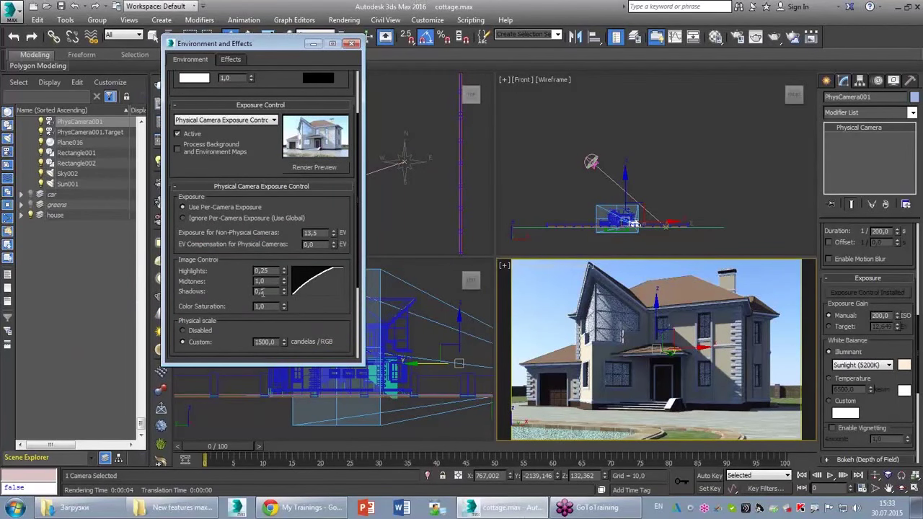
pyautogui.press('Return')
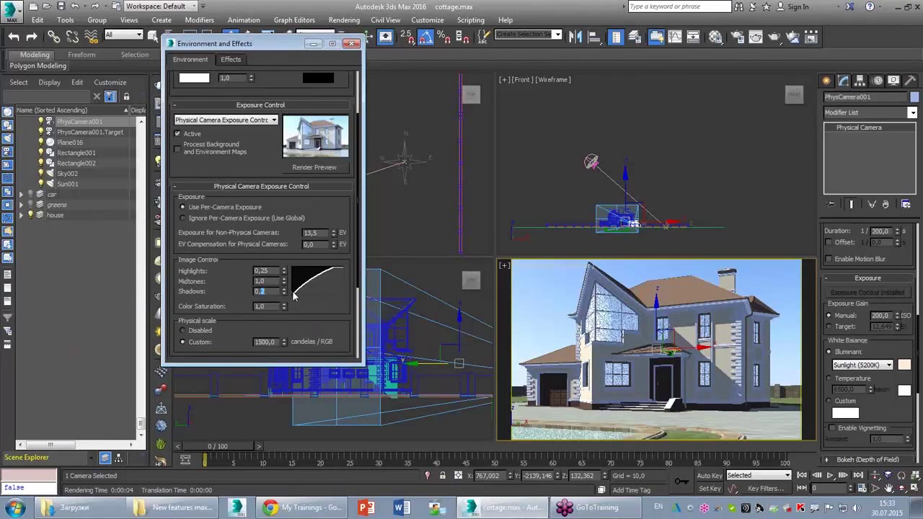
pyautogui.write('0,5')
pyautogui.press('Return')
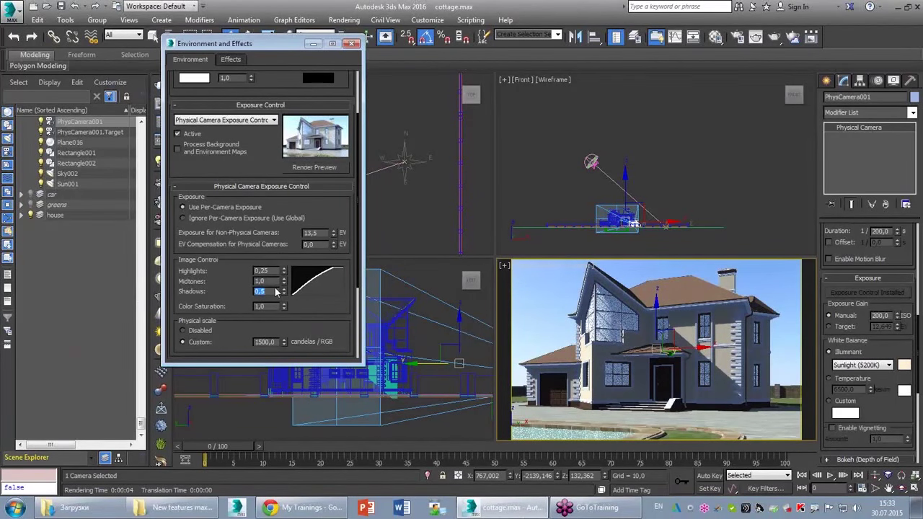
pyautogui.hotkey('shift', 'Tab')
pyautogui.write('0,5')
pyautogui.press('Return')
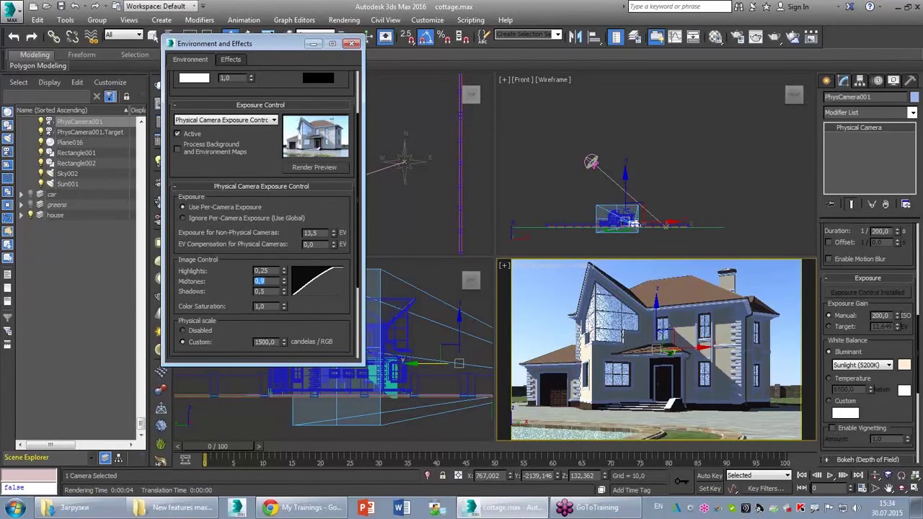
pyautogui.write('0,3')
pyautogui.press('Return')
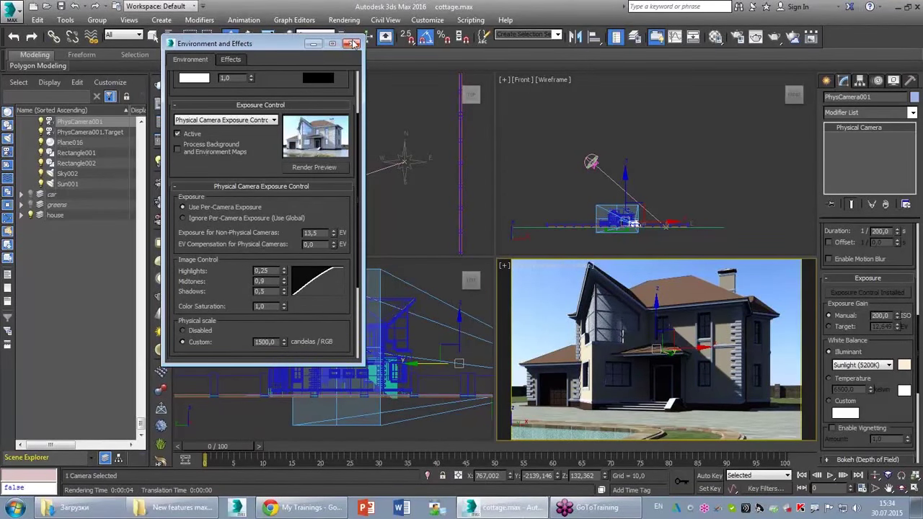
# - Close Environment and Effects, maximize the PhysCamera001 view, and run a production render
pyautogui.click(354, 45)
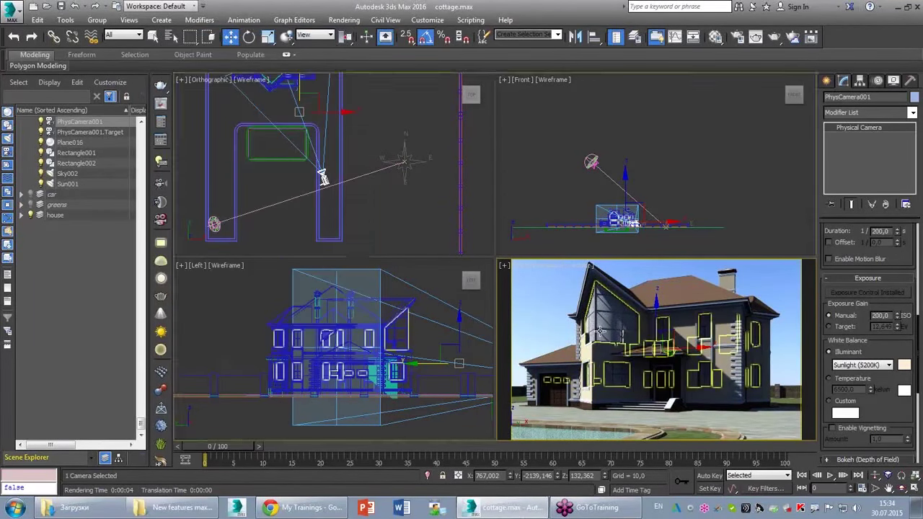
pyautogui.hotkey('alt', 'w')
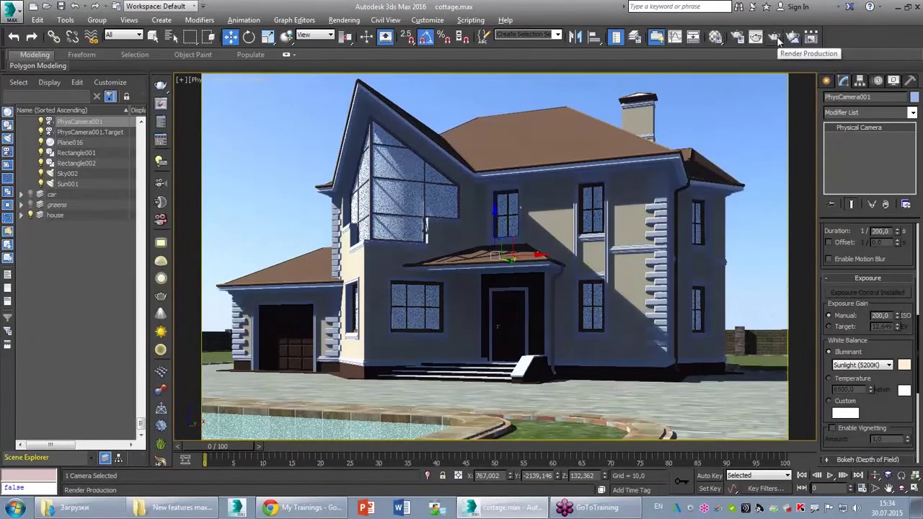
pyautogui.moveTo(785, 58); pyautogui.dragTo(783, 16)
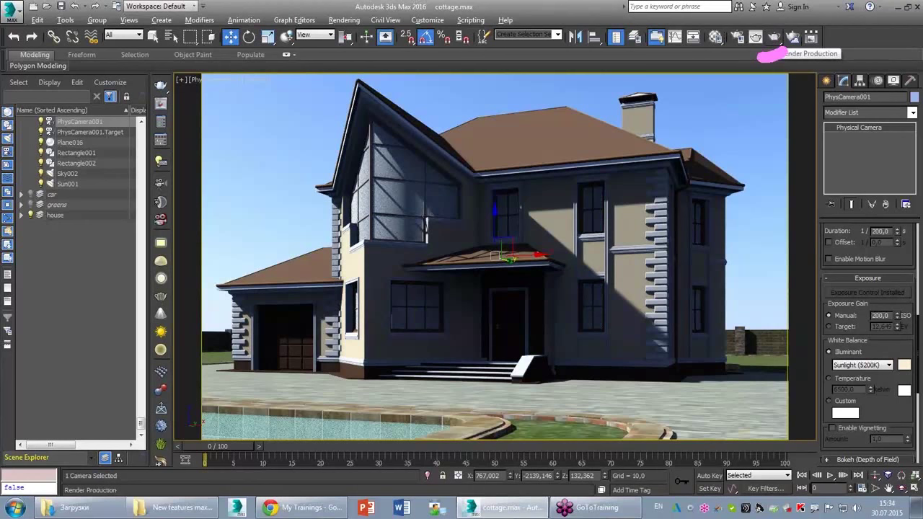
pyautogui.click(772, 36)
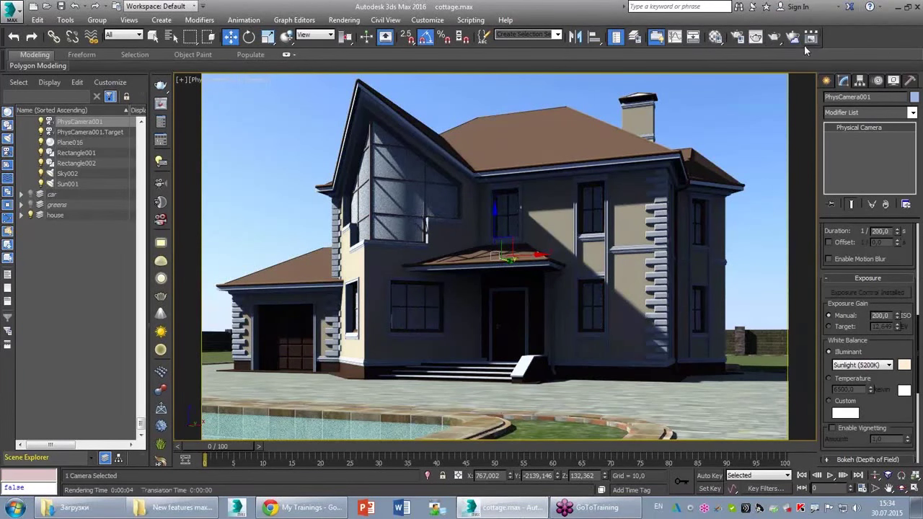
pyautogui.moveTo(777, 52); pyautogui.dragTo(818, 50)
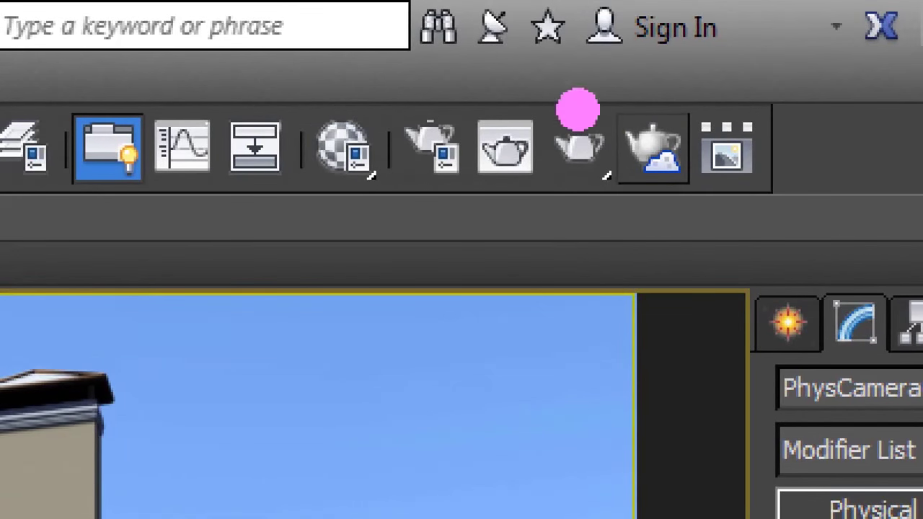
pyautogui.moveTo(574, 87)
pyautogui.mouseDown()
pyautogui.moveTo(570, 243)
pyautogui.moveTo(696, 244)
pyautogui.moveTo(746, 62)
pyautogui.moveTo(555, 72)
pyautogui.moveTo(531, 90)
pyautogui.mouseUp()
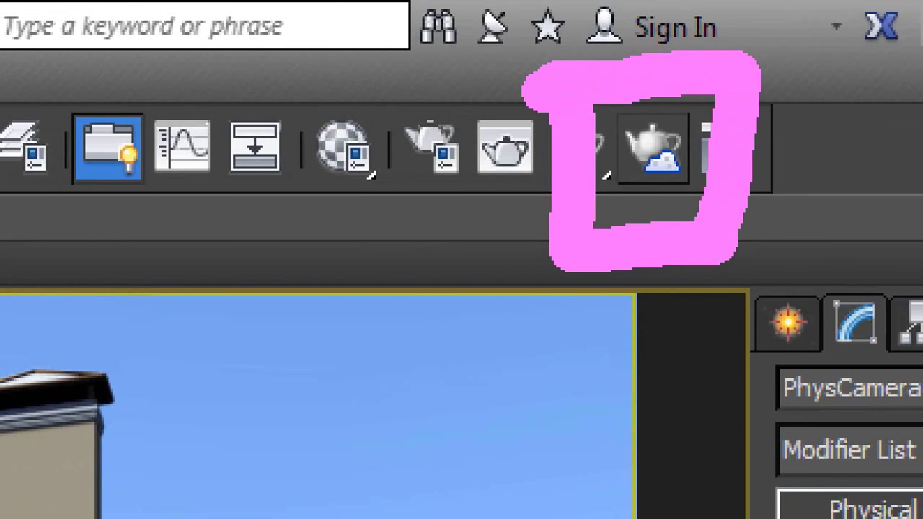
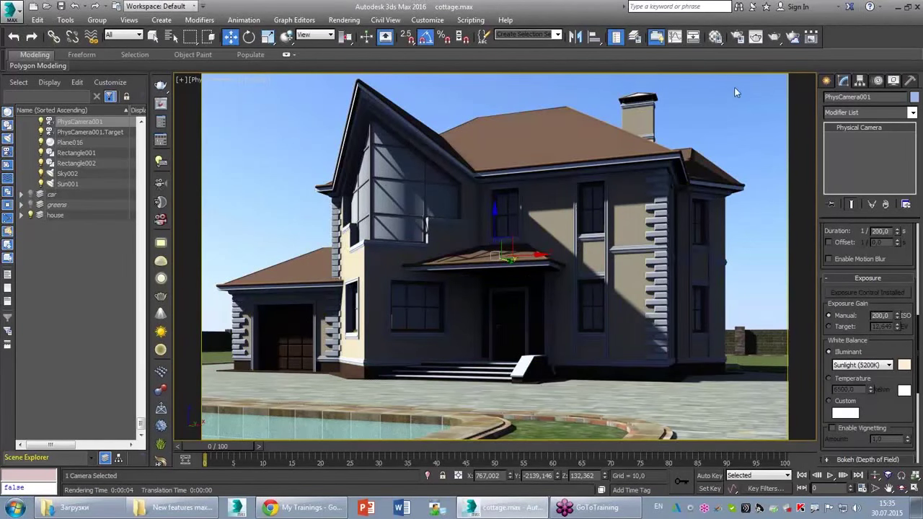
# - Render the PhysCamera001 view of the house and raise Image Precision to Quality 0.5
pyautogui.click(776, 38)
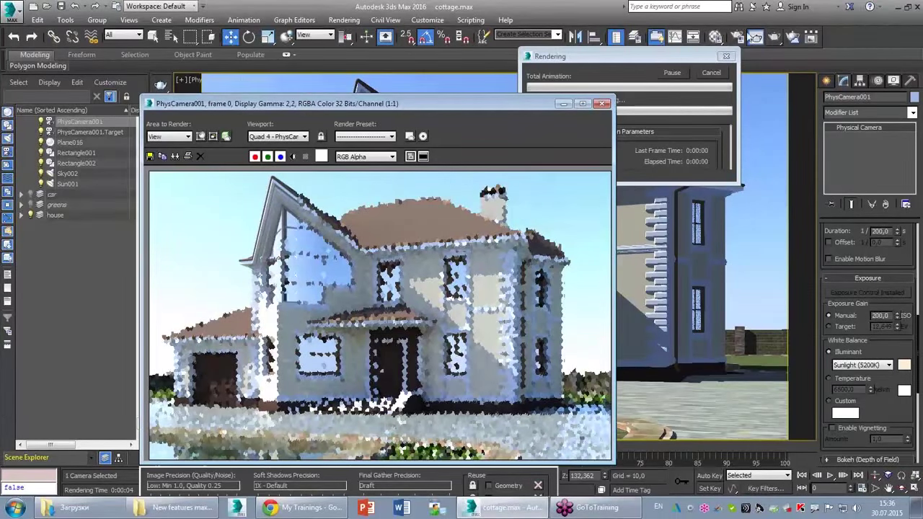
pyautogui.moveTo(503, 102); pyautogui.dragTo(467, 26)
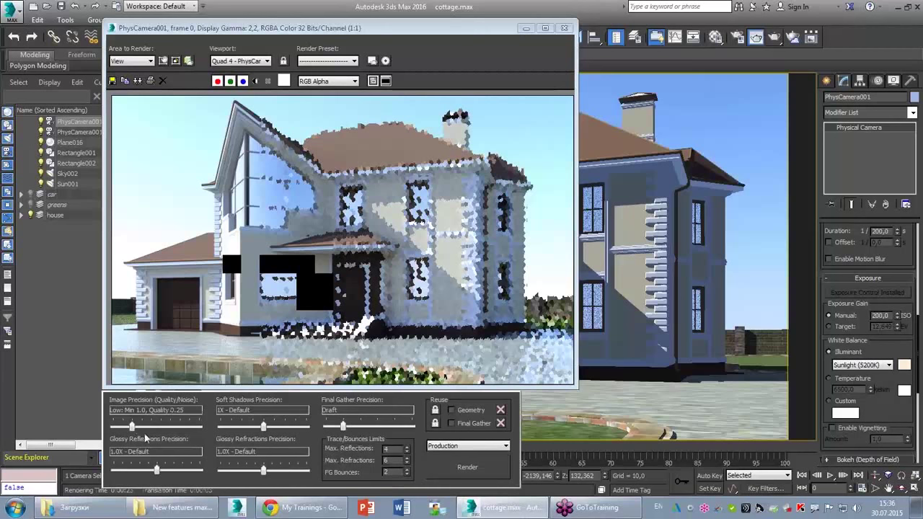
pyautogui.moveTo(132, 426); pyautogui.dragTo(143, 427)
# - Under Global Illumination, set Skylight Illumination from Final Gather instead of IBL and re-render
pyautogui.click(737, 37)
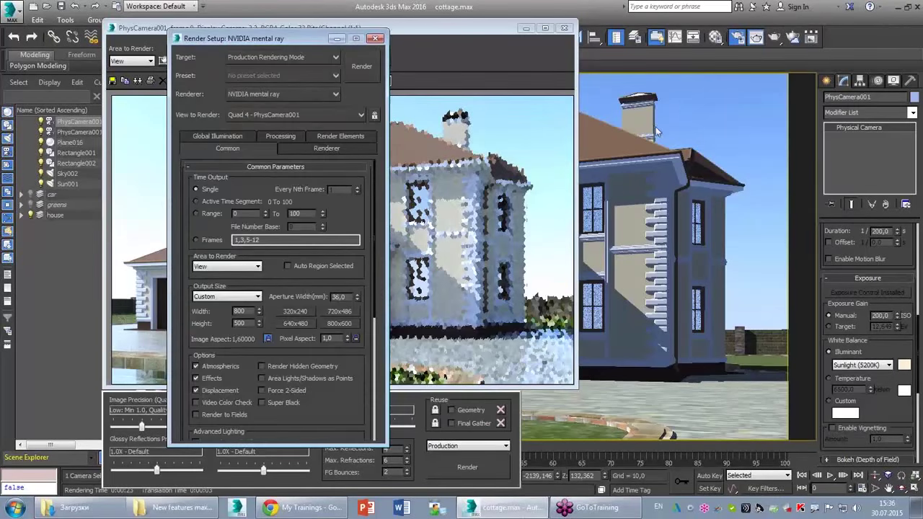
pyautogui.click(244, 136)
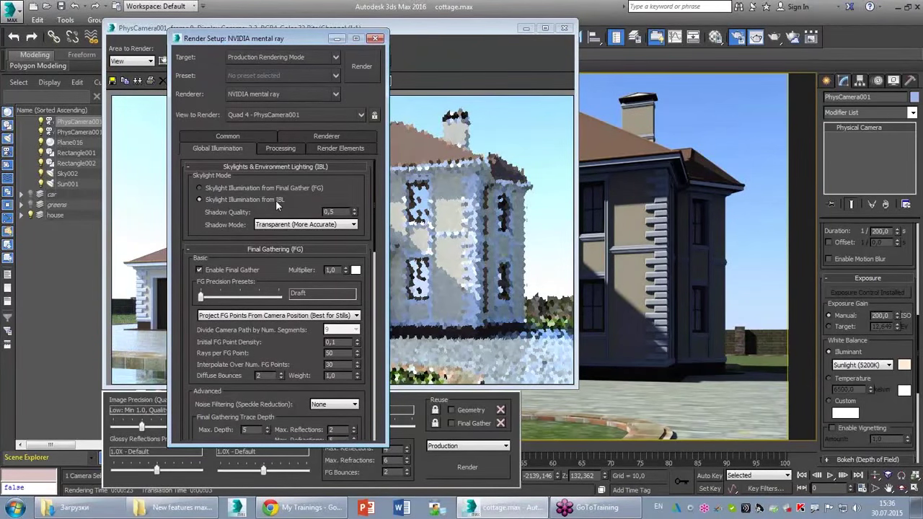
pyautogui.click(213, 188)
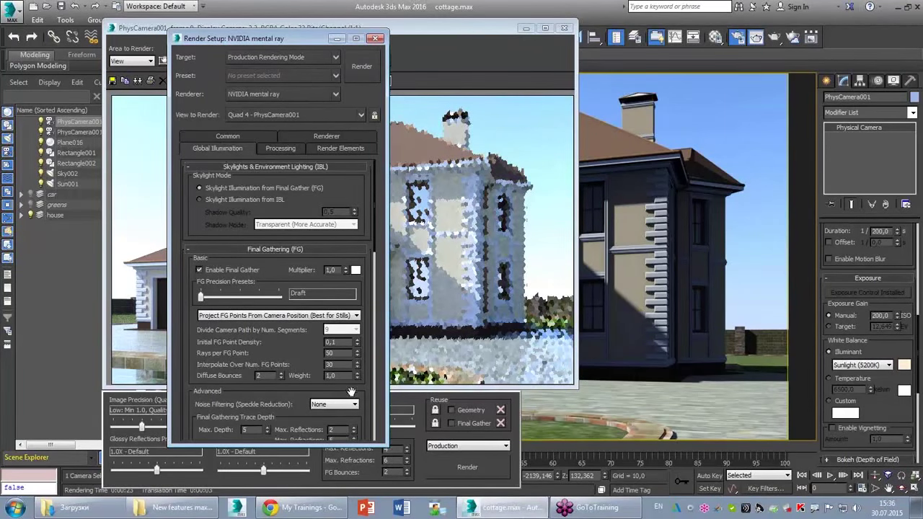
pyautogui.click(363, 66)
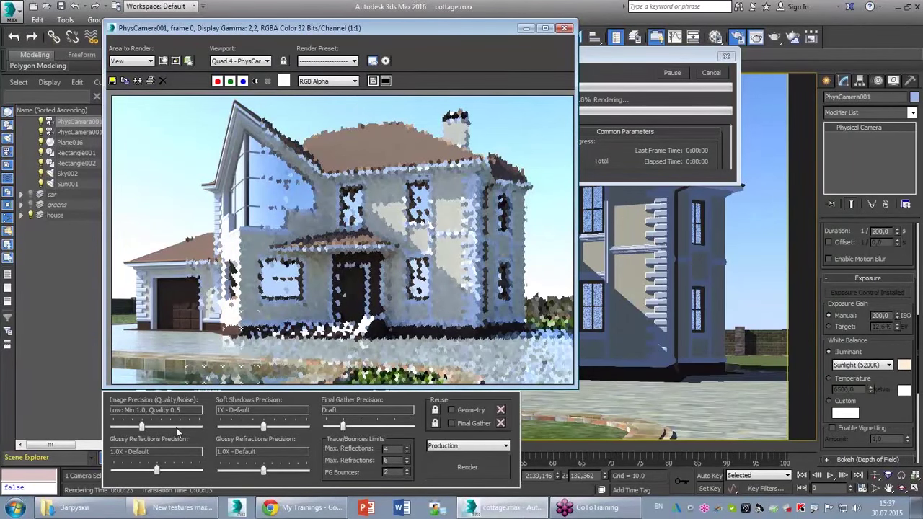
# - Stop the unfinished render and close the rendered frame window
pyautogui.click(658, 150)
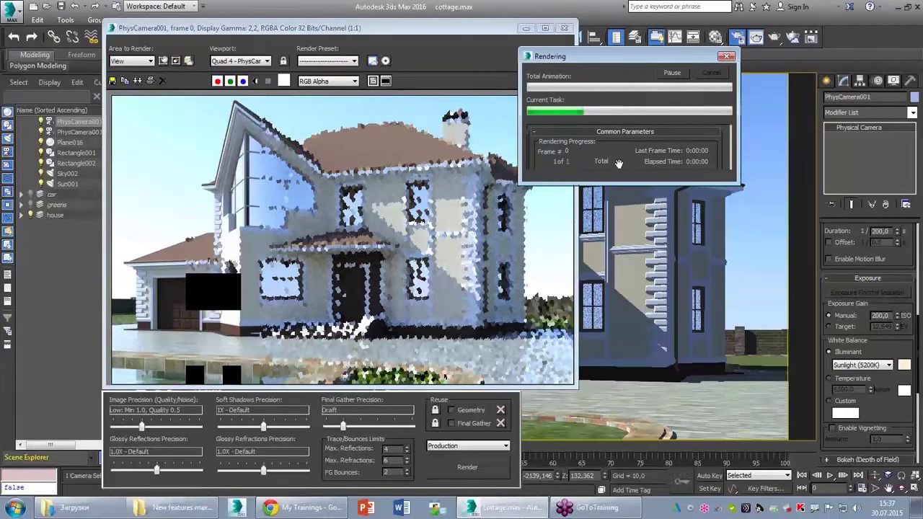
pyautogui.press('Escape')
pyautogui.click(566, 29)
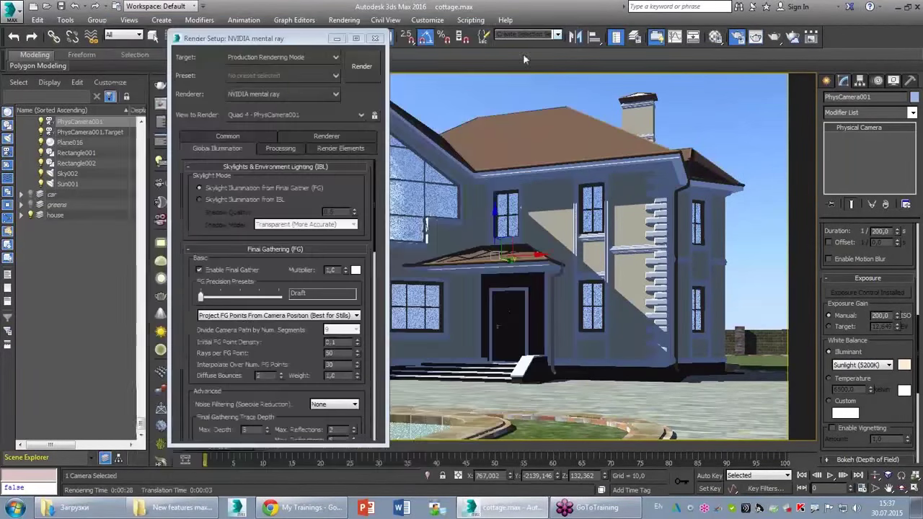
# - Unhide the car and greens layers, start a test render, then cancel it
pyautogui.click(30, 195)
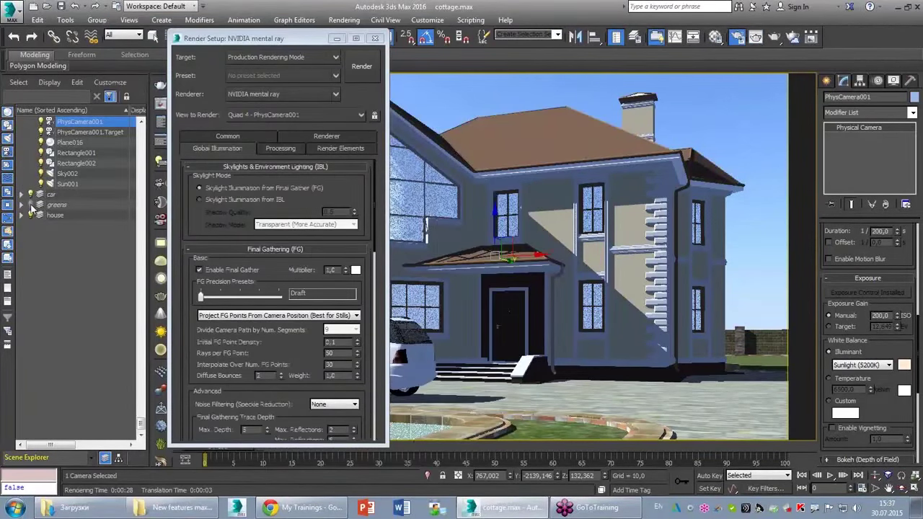
pyautogui.click(30, 205)
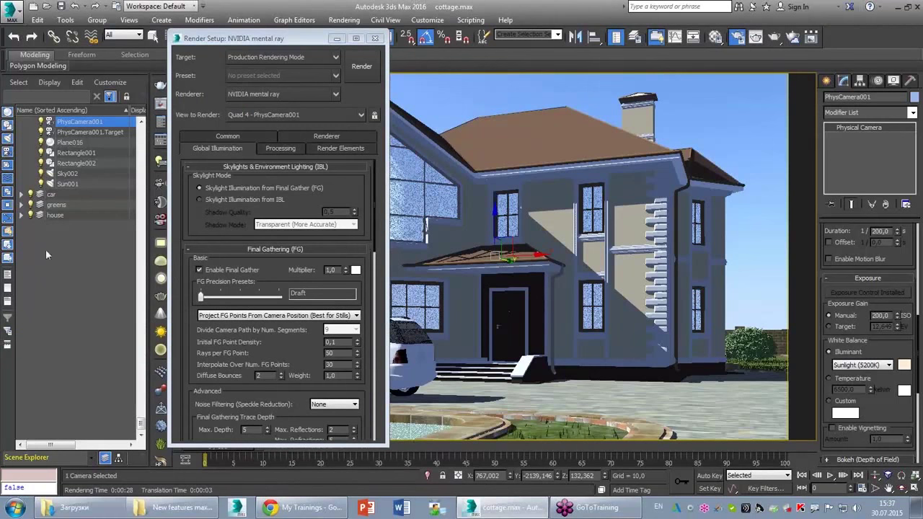
pyautogui.click(355, 71)
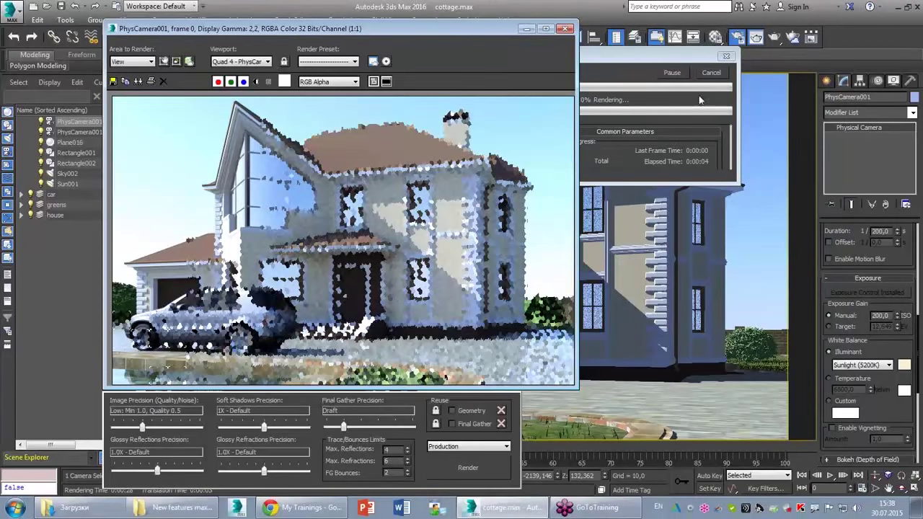
pyautogui.click(628, 116)
pyautogui.press('Escape')
# - Close the render windows, return to four viewports, and nudge the camera in the top view
pyautogui.click(565, 28)
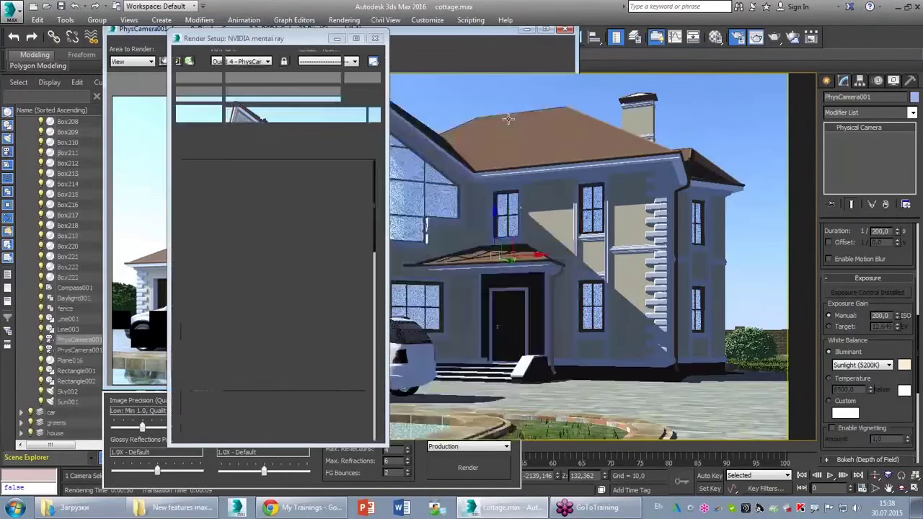
pyautogui.click(376, 39)
pyautogui.hotkey('alt', 'w')
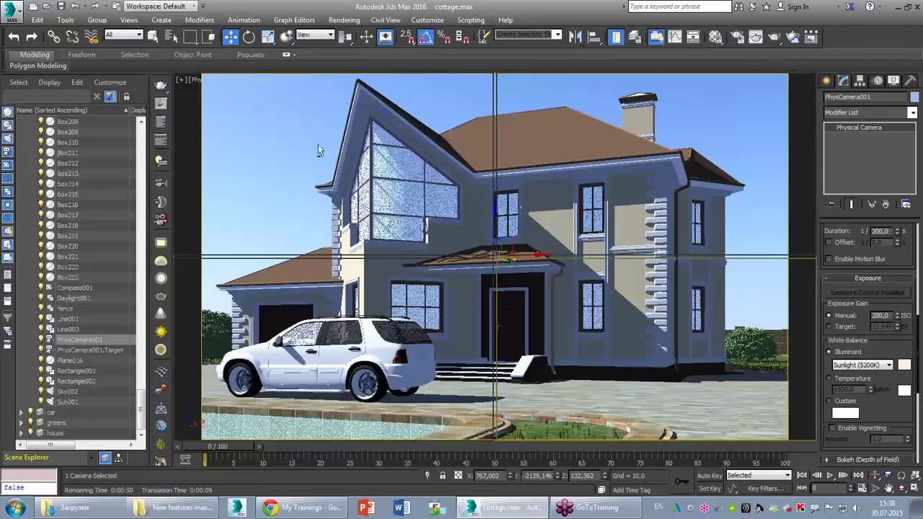
pyautogui.moveTo(330, 176); pyautogui.dragTo(359, 216, button='middle')
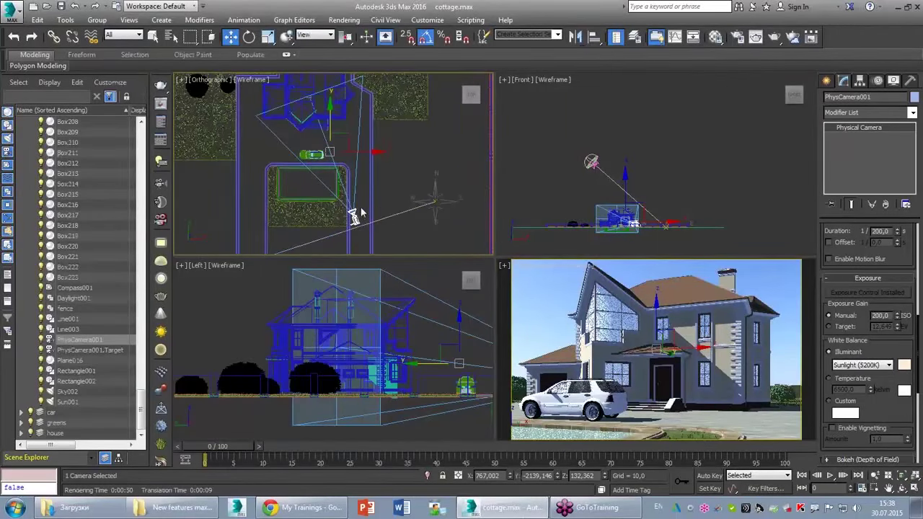
pyautogui.moveTo(361, 213); pyautogui.dragTo(355, 219)
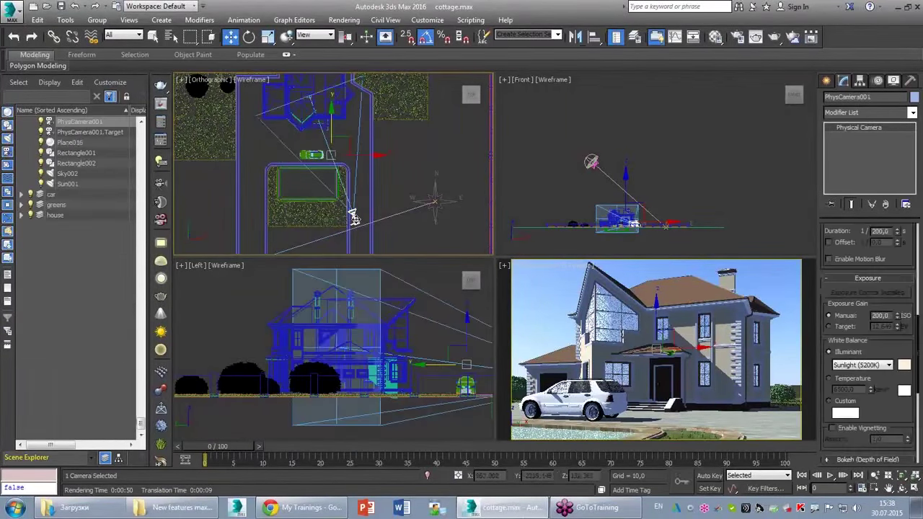
# - Clone the camera as PhysCamera002, move it near the car, and maximize its view
pyautogui.click(339, 144)
pyautogui.moveTo(332, 124)
pyautogui.mouseDown()
pyautogui.moveTo(296, 97)
pyautogui.moveTo(306, 94)
pyautogui.mouseUp()
pyautogui.click(459, 302)
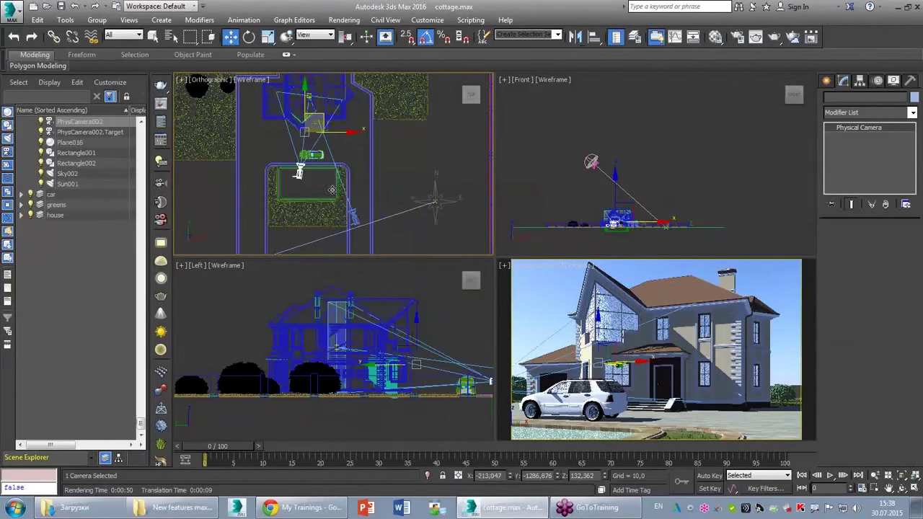
pyautogui.scroll(3, 321, 176)
pyautogui.scroll(2, 311, 171)
pyautogui.scroll(1, 312, 233)
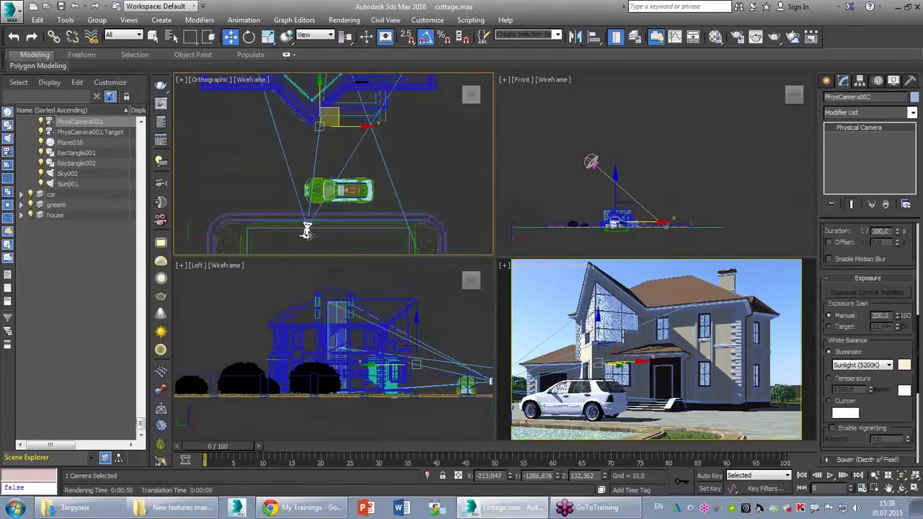
pyautogui.moveTo(307, 230); pyautogui.dragTo(282, 216)
pyautogui.moveTo(324, 179); pyautogui.dragTo(317, 215, button='middle')
pyautogui.rightClick(559, 319)
pyautogui.hotkey('alt', 'w')
pyautogui.scroll(3, 560, 313)
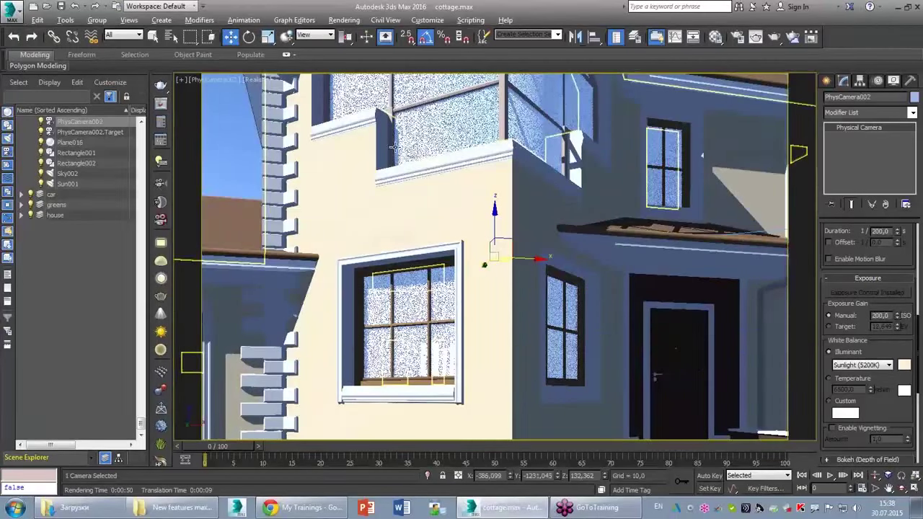
# - Truck and dolly PhysCamera002 into a low, close shot of the white SUV before the entrance
pyautogui.click(902, 489)
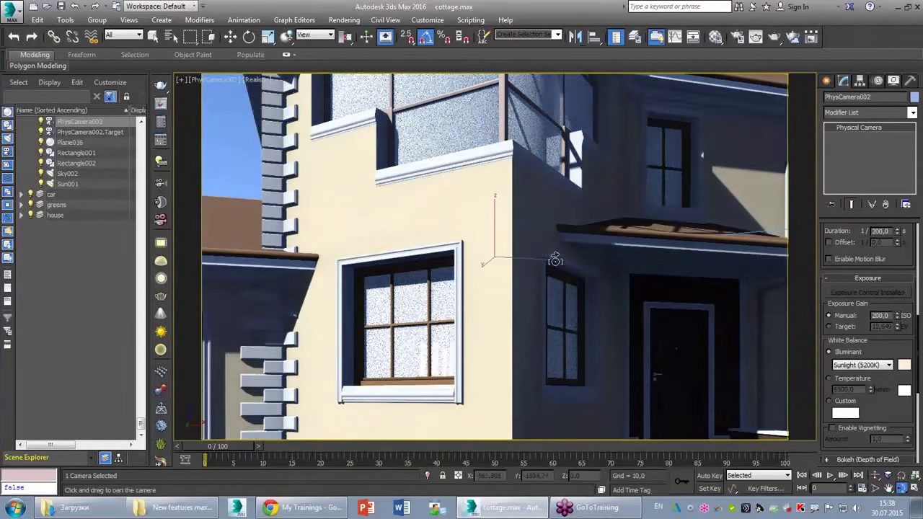
pyautogui.moveTo(583, 268)
pyautogui.mouseDown()
pyautogui.moveTo(610, 283)
pyautogui.moveTo(536, 249)
pyautogui.moveTo(573, 251)
pyautogui.moveTo(513, 254)
pyautogui.mouseUp()
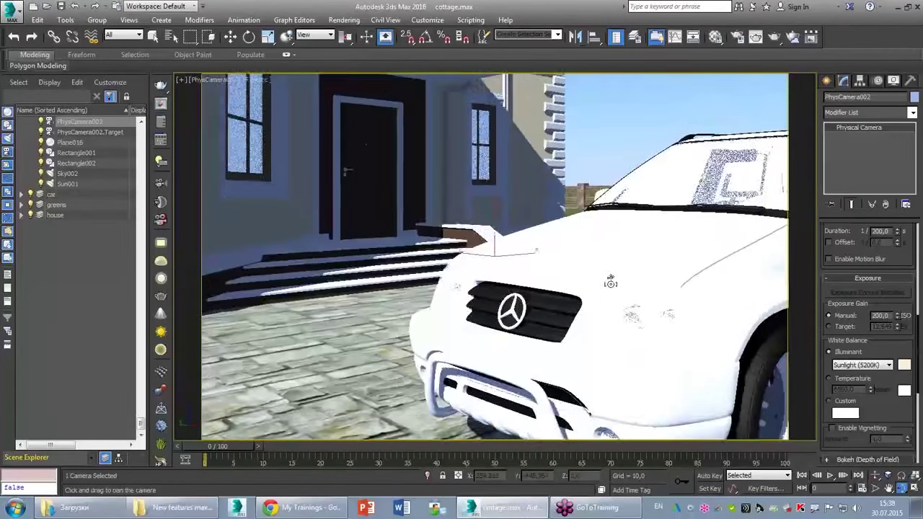
pyautogui.click(875, 476)
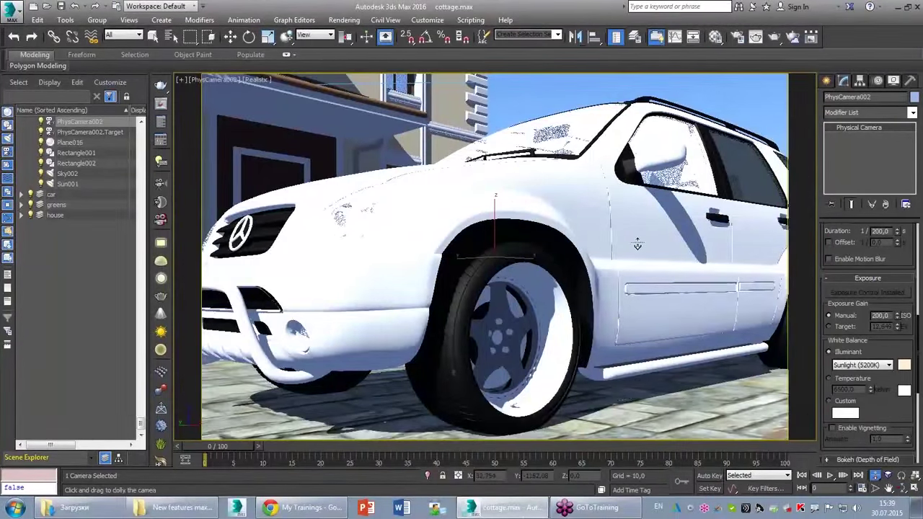
pyautogui.moveTo(638, 246); pyautogui.dragTo(638, 255)
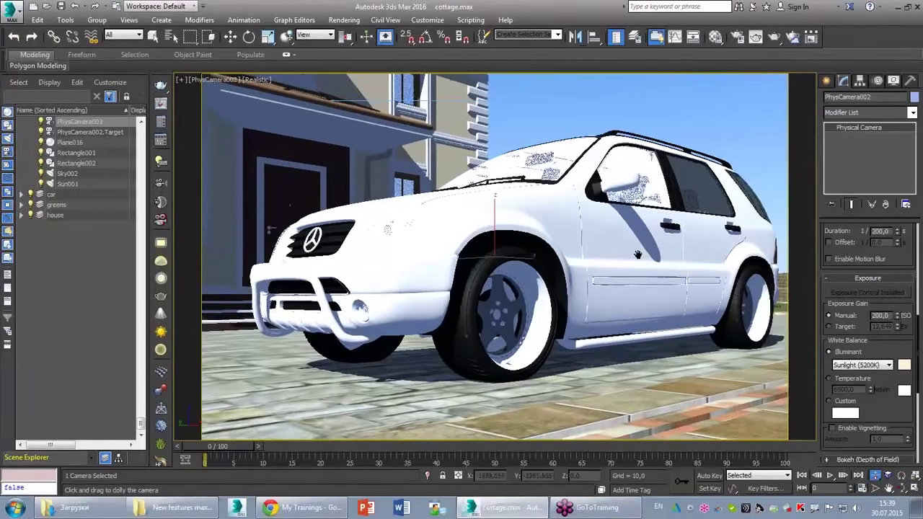
pyautogui.scroll(1, 638, 254)
pyautogui.scroll(1, 637, 255)
pyautogui.scroll(2, 613, 251)
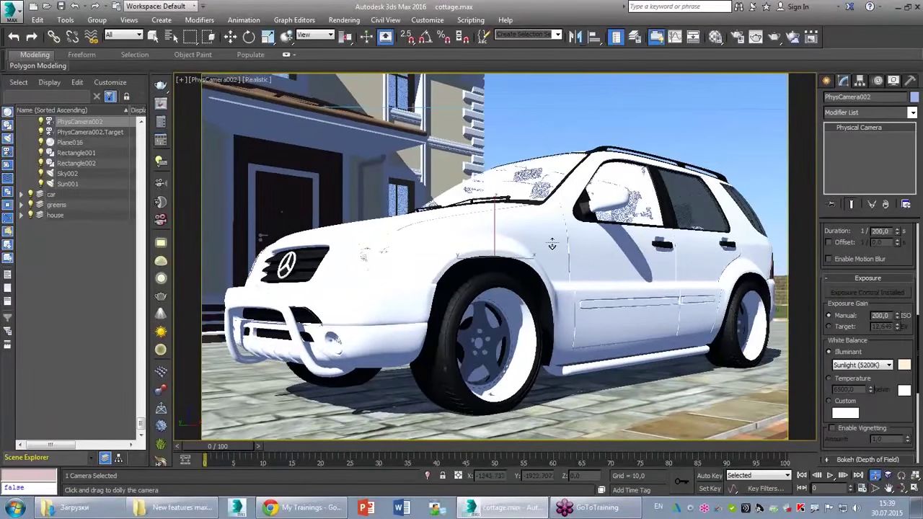
pyautogui.scroll(2, 551, 245)
pyautogui.scroll(2, 555, 242)
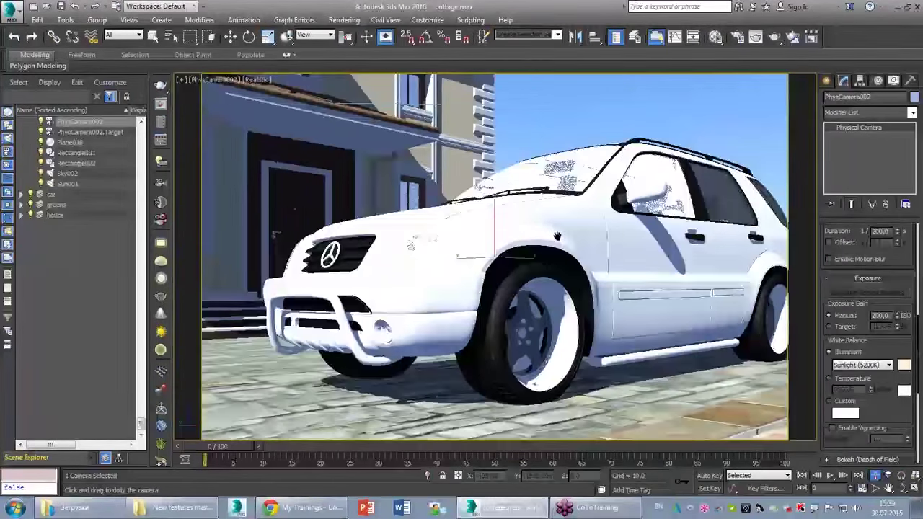
pyautogui.rightClick(230, 96)
pyautogui.click(229, 81)
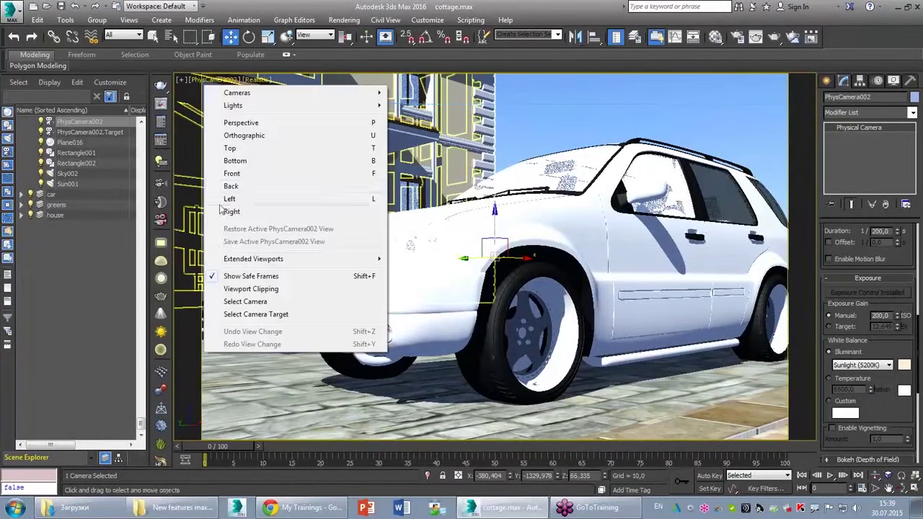
pyautogui.press('Escape')
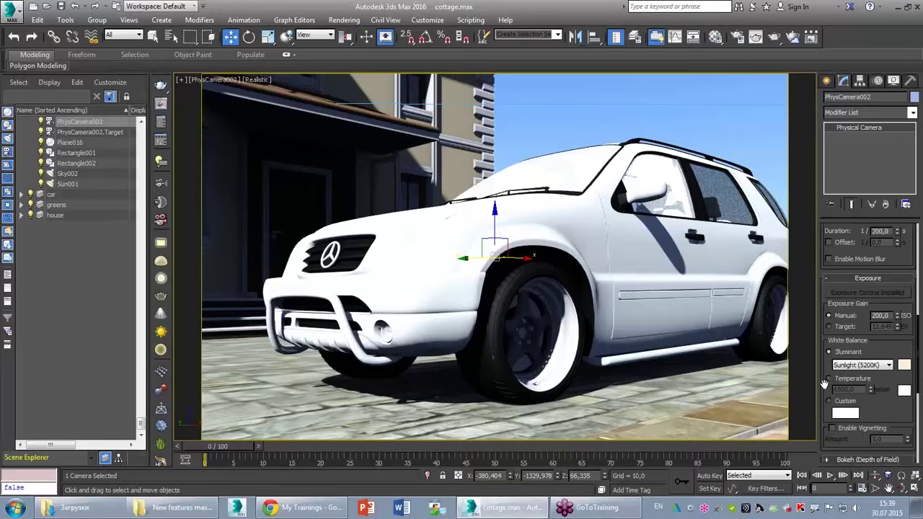
# - Set the camera's lens distortion type to Cubic and dial in a slight barrel amount
pyautogui.moveTo(824, 383); pyautogui.dragTo(838, 213)
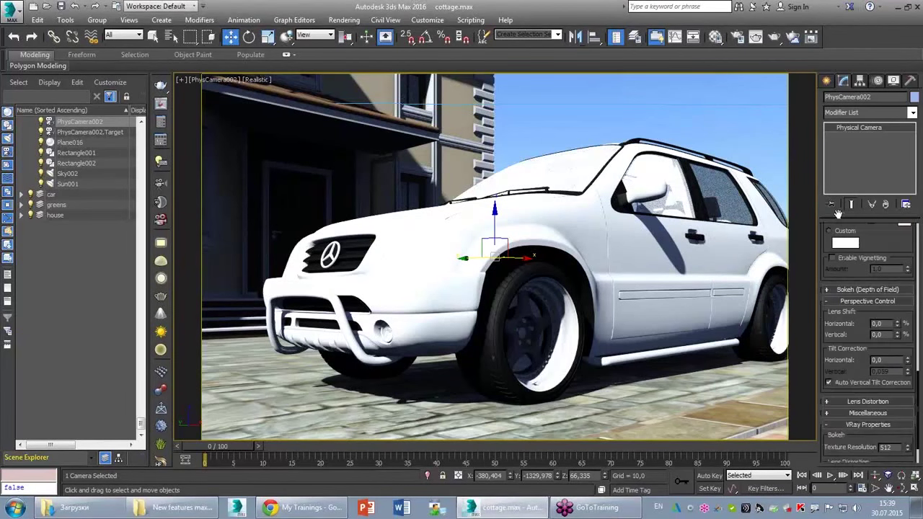
pyautogui.click(855, 403)
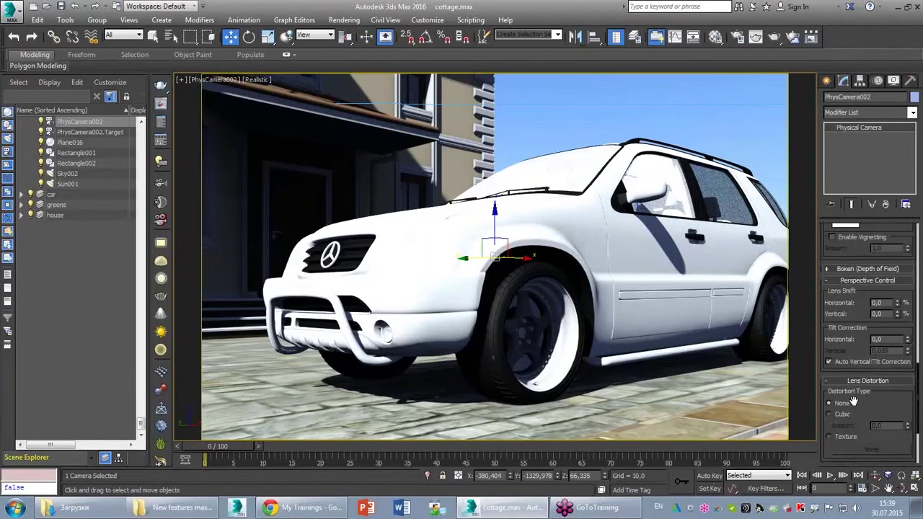
pyautogui.click(846, 415)
pyautogui.moveTo(906, 426); pyautogui.dragTo(907, 422)
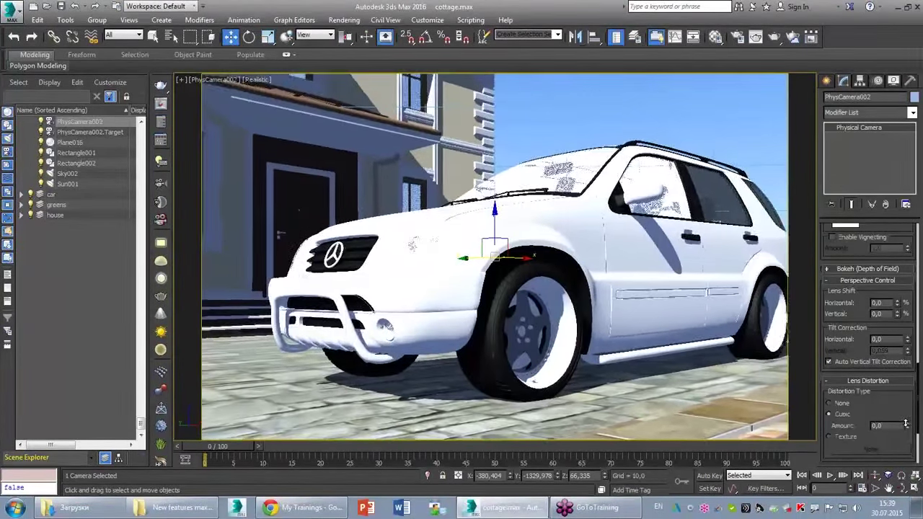
pyautogui.rightClick(907, 421)
pyautogui.moveTo(905, 420); pyautogui.dragTo(905, 423)
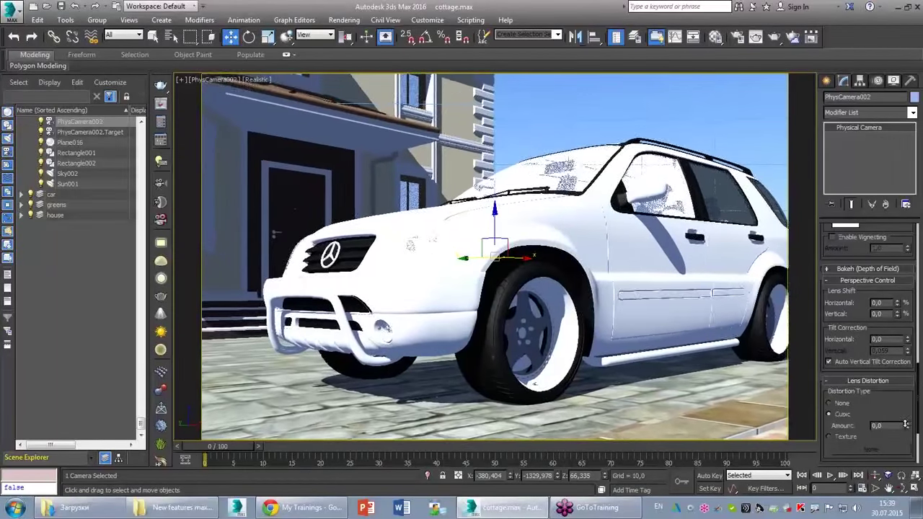
# - In the maximized top view, reset the Cubic amount and raise it to 0.08 to bend the frustum
pyautogui.hotkey('alt', 'w')
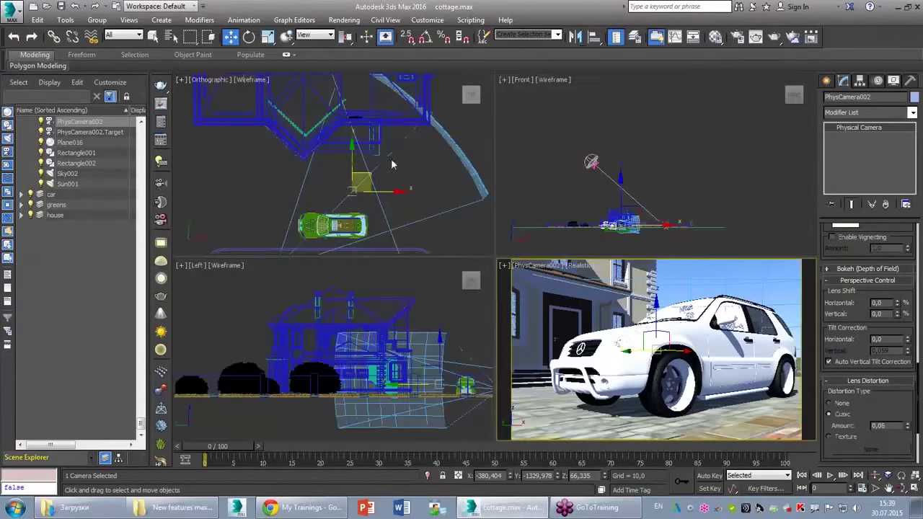
pyautogui.scroll(-2, 345, 210)
pyautogui.scroll(-2, 345, 210)
pyautogui.hotkey('alt', 'w')
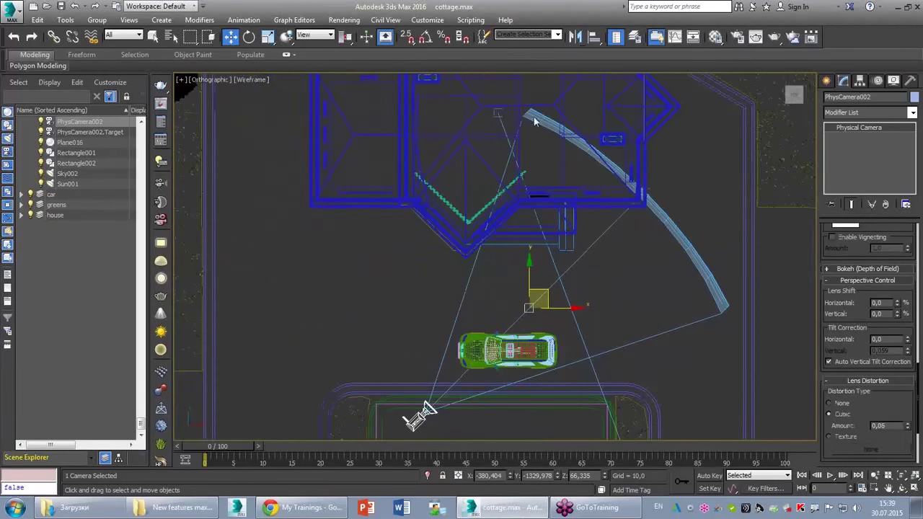
pyautogui.moveTo(525, 112); pyautogui.dragTo(707, 311)
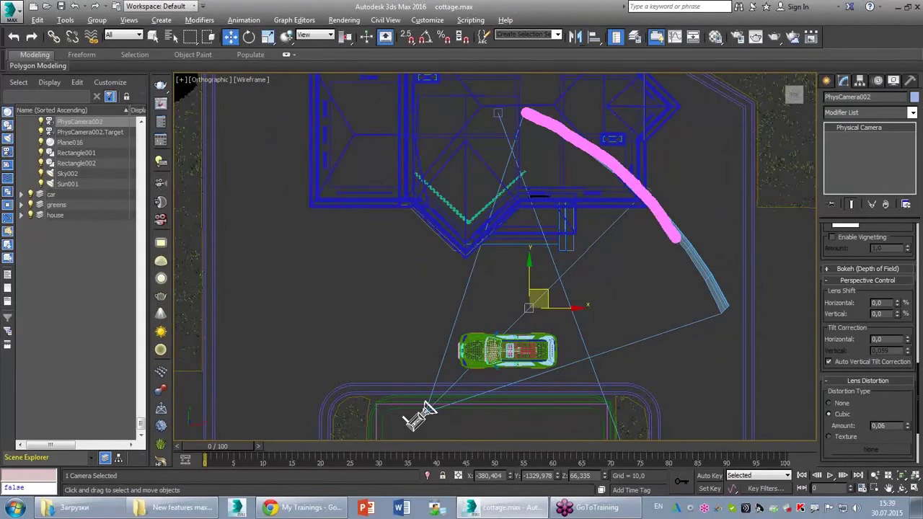
pyautogui.press('Escape')
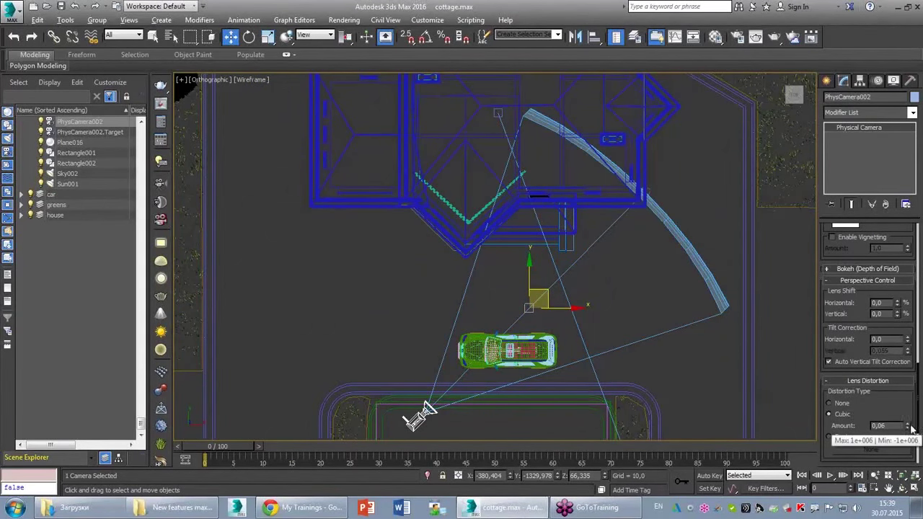
pyautogui.rightClick(908, 428)
pyautogui.moveTo(908, 428)
pyautogui.mouseDown()
pyautogui.moveTo(906, 411)
pyautogui.moveTo(906, 425)
pyautogui.mouseUp()
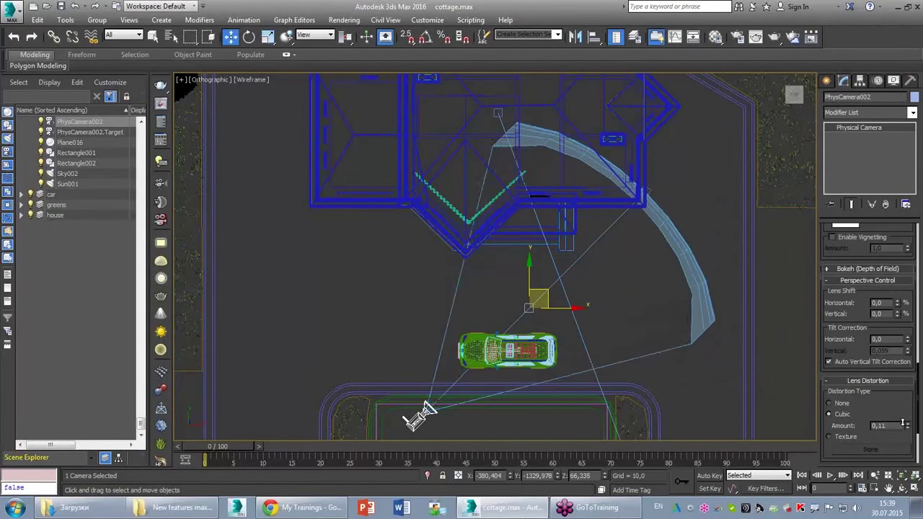
# - Return to the maximized camera view and shift the framing so the car sits lower
pyautogui.hotkey('alt', 'w')
pyautogui.rightClick(666, 305)
pyautogui.hotkey('alt', 'w')
pyautogui.moveTo(666, 304); pyautogui.dragTo(669, 313, button='middle')
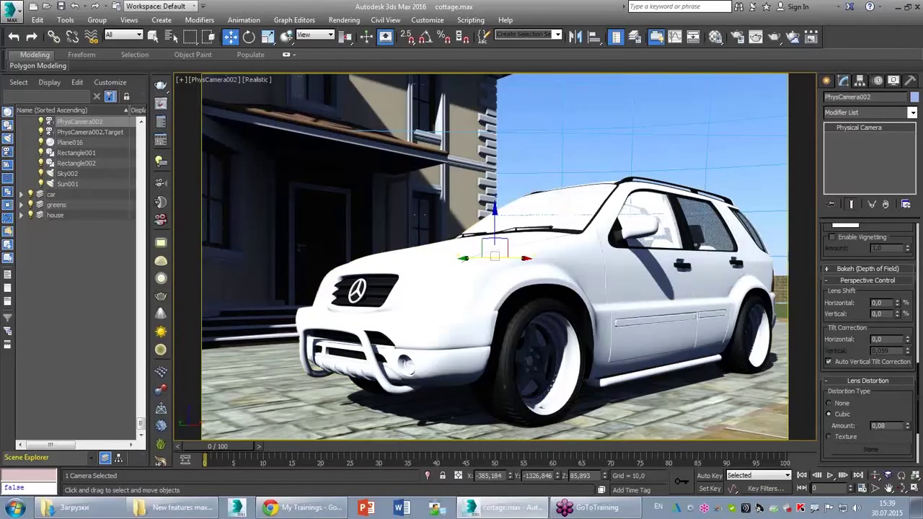
# - Commit the aperture value in the physical camera's lens settings
pyautogui.scroll(4, 827, 297)
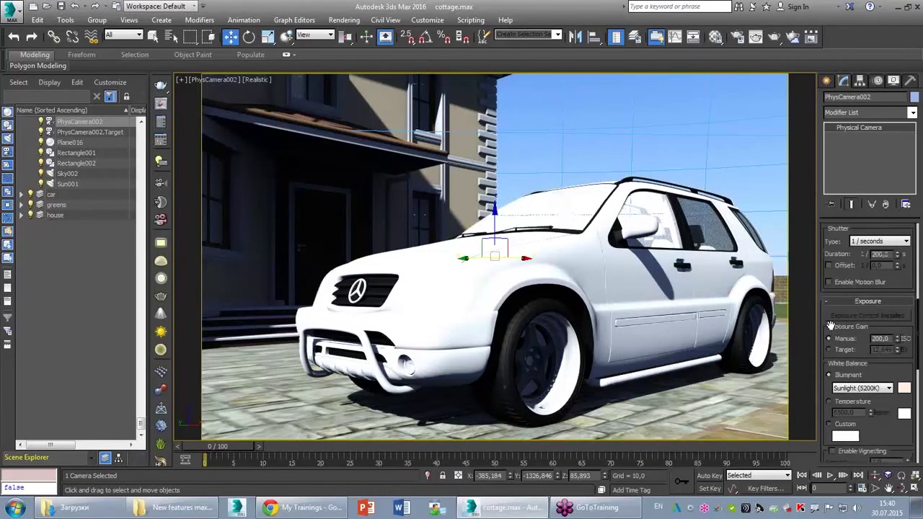
pyautogui.scroll(1, 837, 365)
pyautogui.scroll(5, 837, 366)
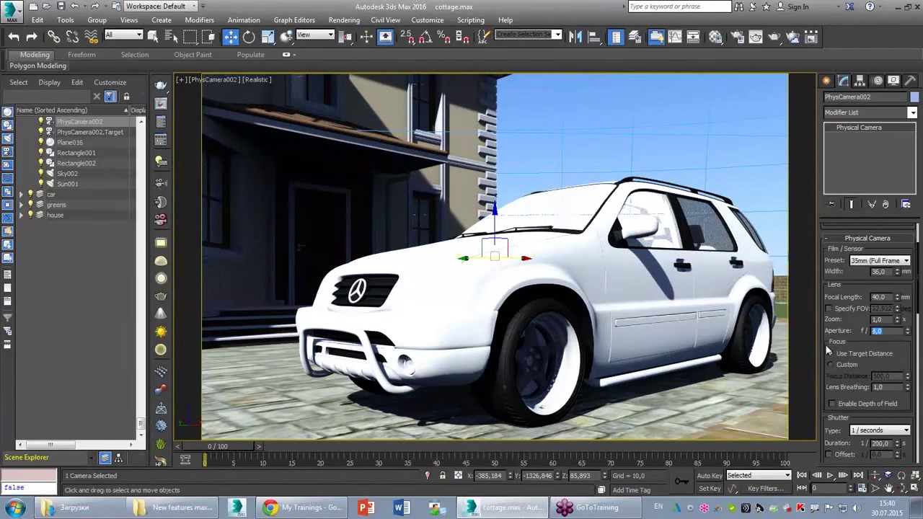
pyautogui.click(828, 348)
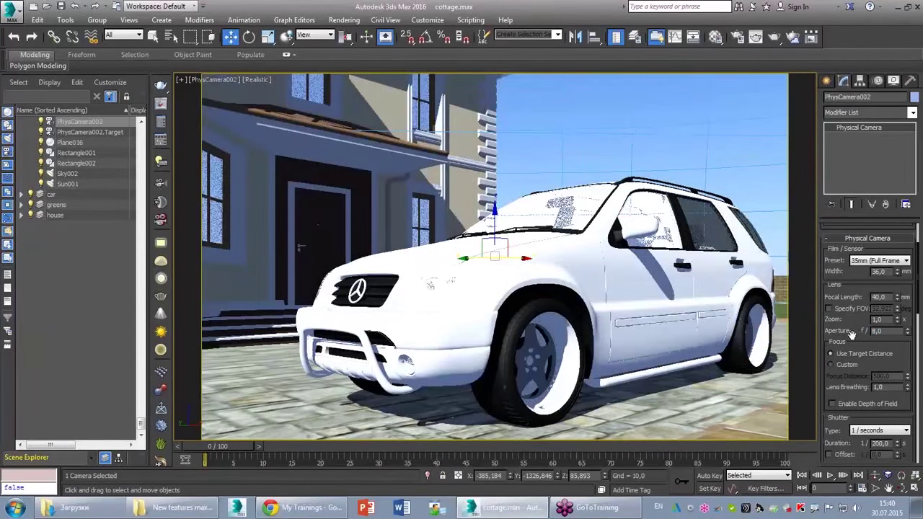
# - Switch exposure gain from manual ISO to a Target EV value and enter the new EV
pyautogui.scroll(-2, 853, 334)
pyautogui.scroll(-2, 847, 347)
pyautogui.scroll(-1, 842, 360)
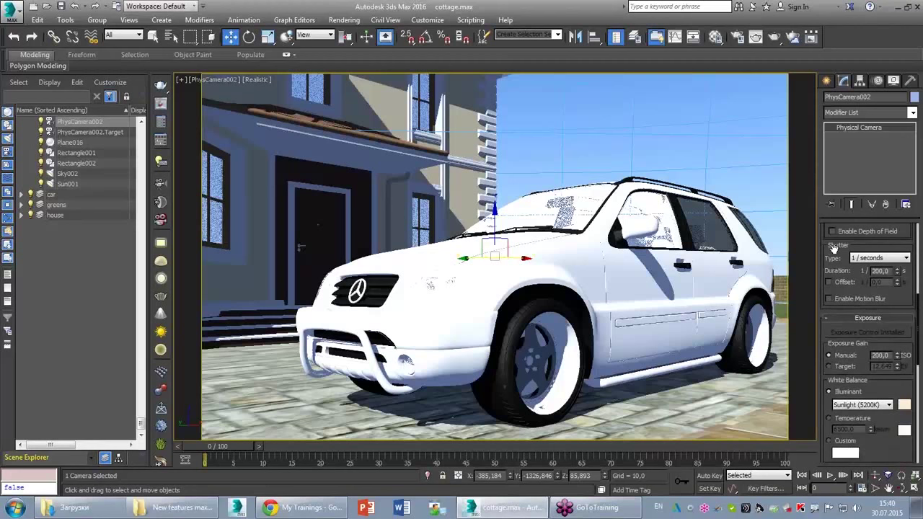
pyautogui.click(835, 368)
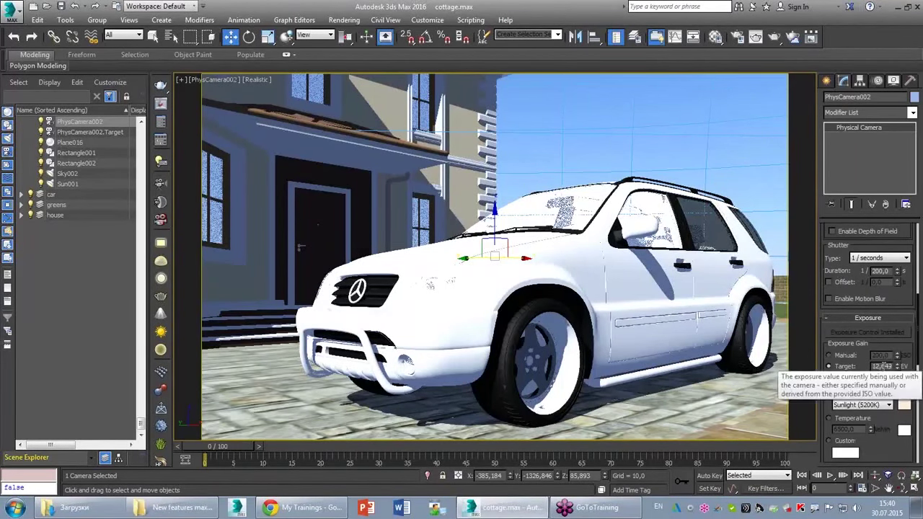
pyautogui.click(884, 367)
pyautogui.write('15')
pyautogui.press('Return')
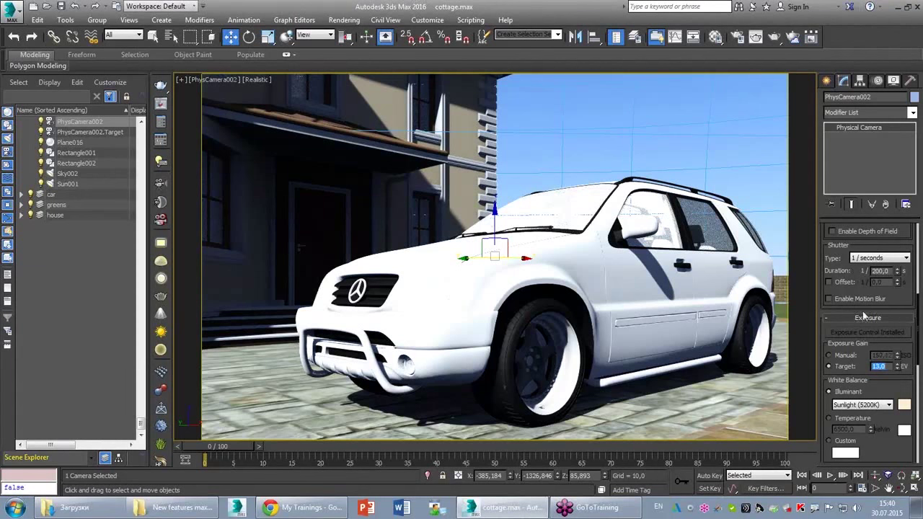
pyautogui.moveTo(845, 258); pyautogui.dragTo(849, 449)
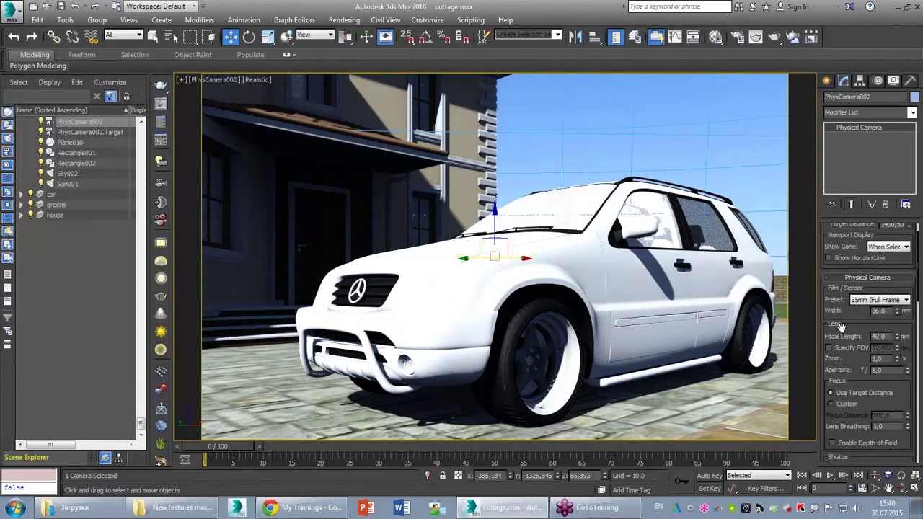
# - Set the lens aperture to f/2.0 and scroll down to the White Balance settings
pyautogui.moveTo(842, 327); pyautogui.dragTo(829, 367)
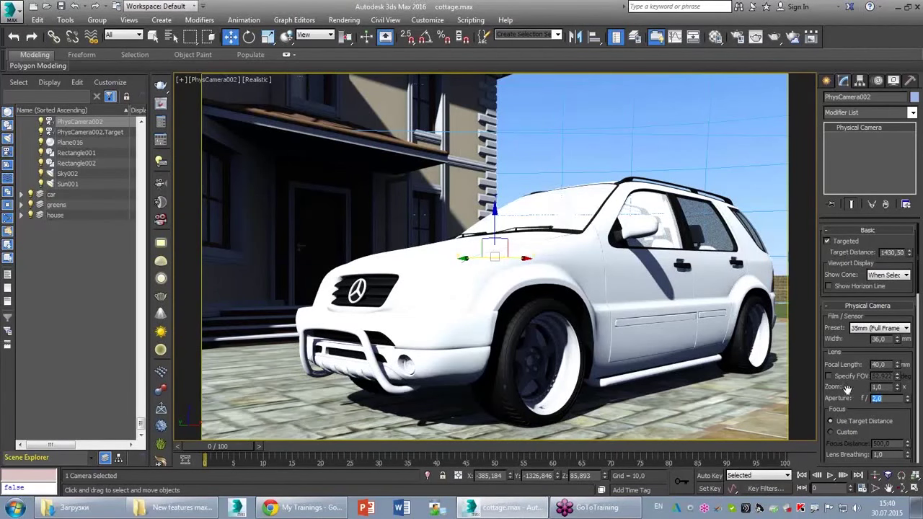
pyautogui.scroll(-1, 841, 382)
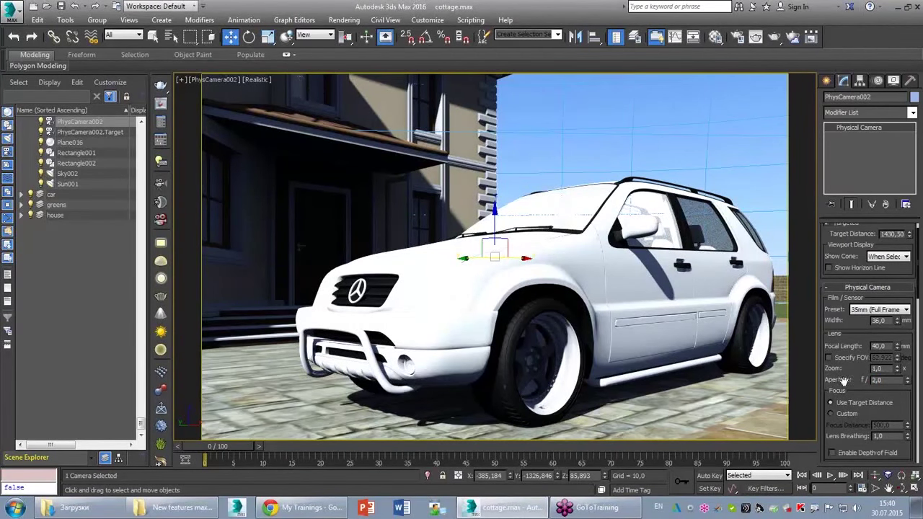
pyautogui.scroll(-5, 833, 431)
pyautogui.moveTo(833, 437); pyautogui.dragTo(902, 437)
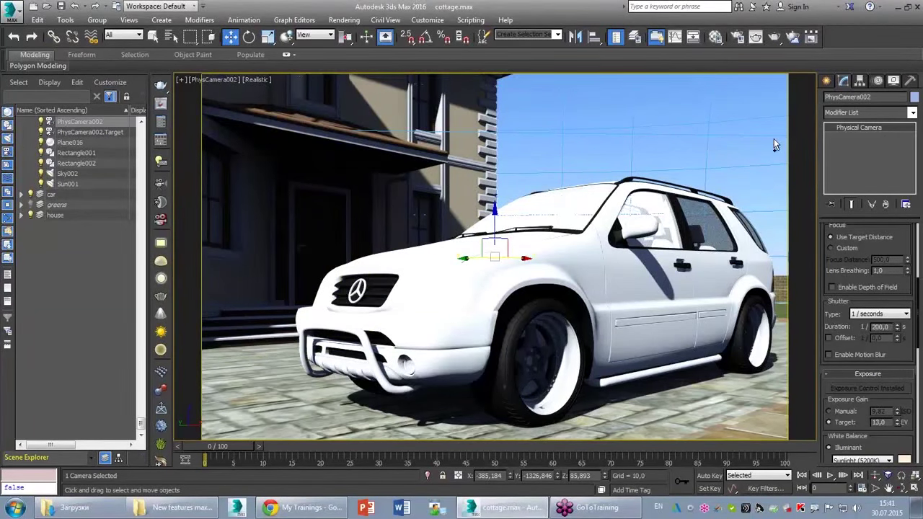
# - Toggle to the Create panel and back to Modify, then open the Rendering menu
pyautogui.click(826, 81)
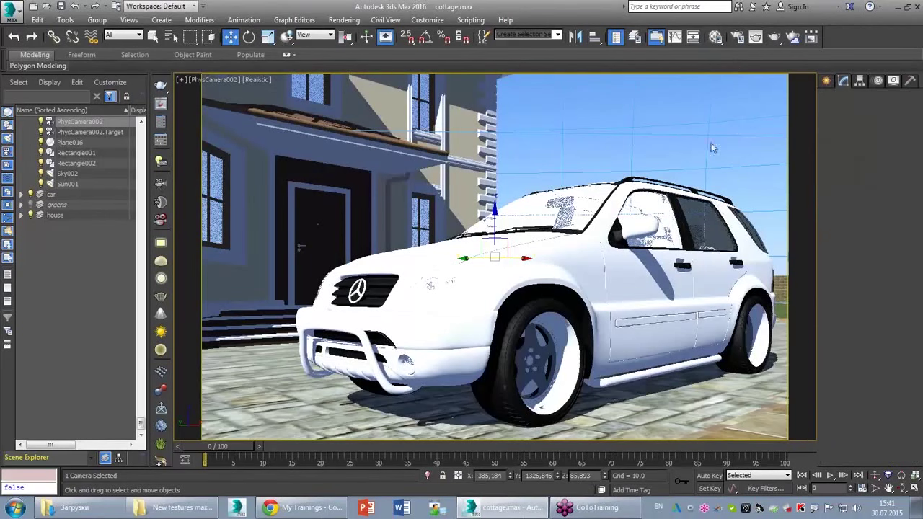
pyautogui.click(844, 80)
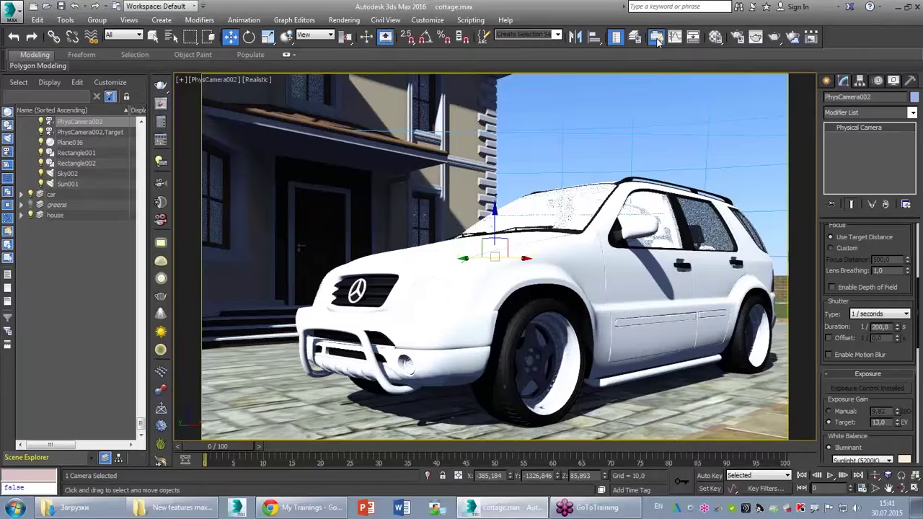
pyautogui.click(344, 19)
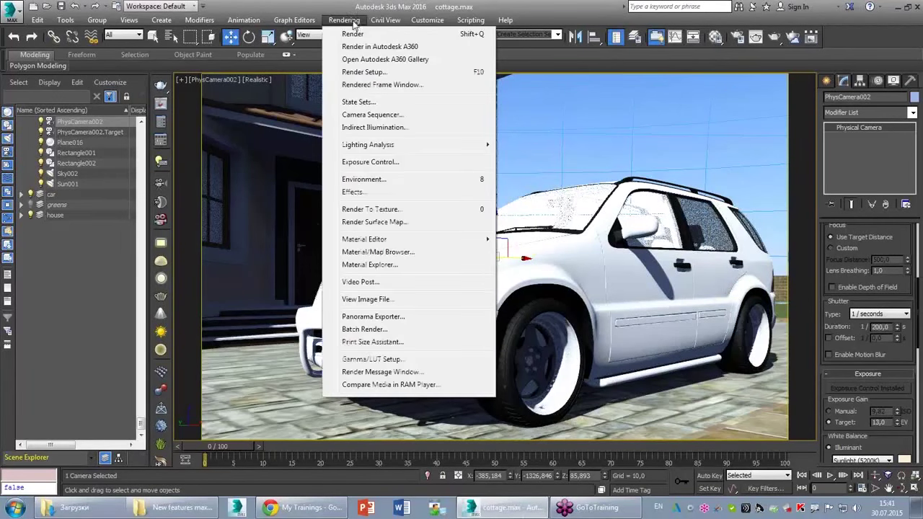
# - Render the PhysCamera002 SUV view, then cancel the Draft render and close its frame window
pyautogui.click(353, 33)
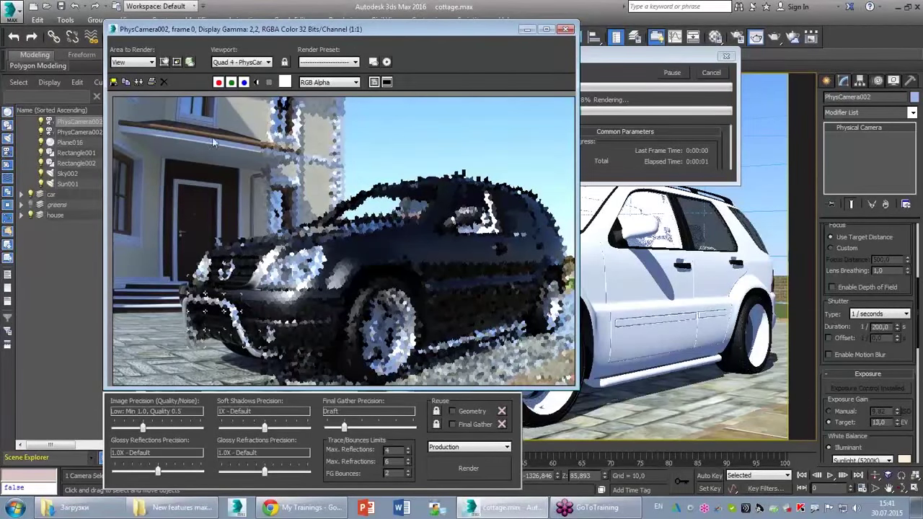
pyautogui.moveTo(171, 87); pyautogui.dragTo(208, 408)
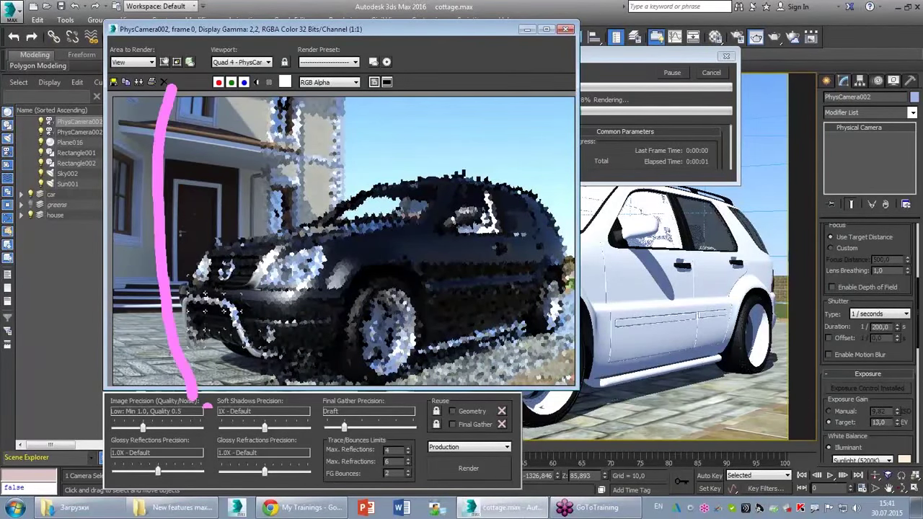
pyautogui.press('Escape')
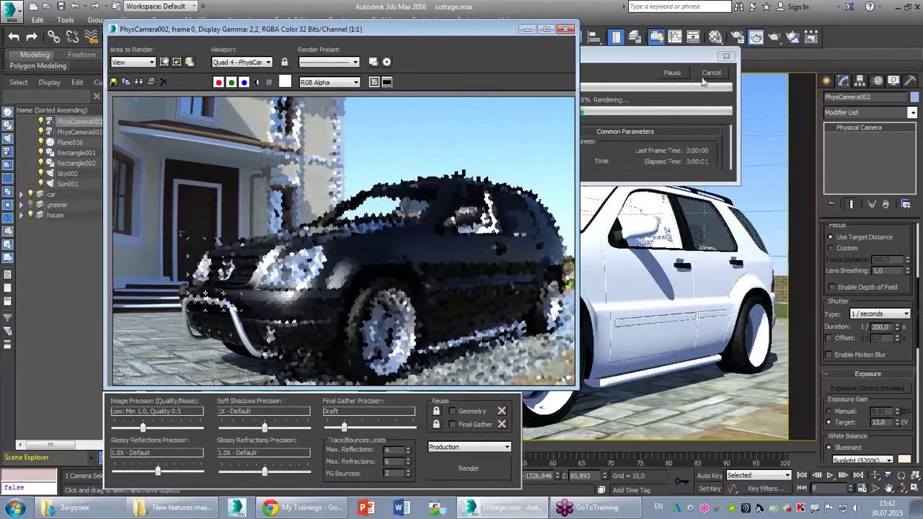
pyautogui.click(630, 112)
pyautogui.press('Escape')
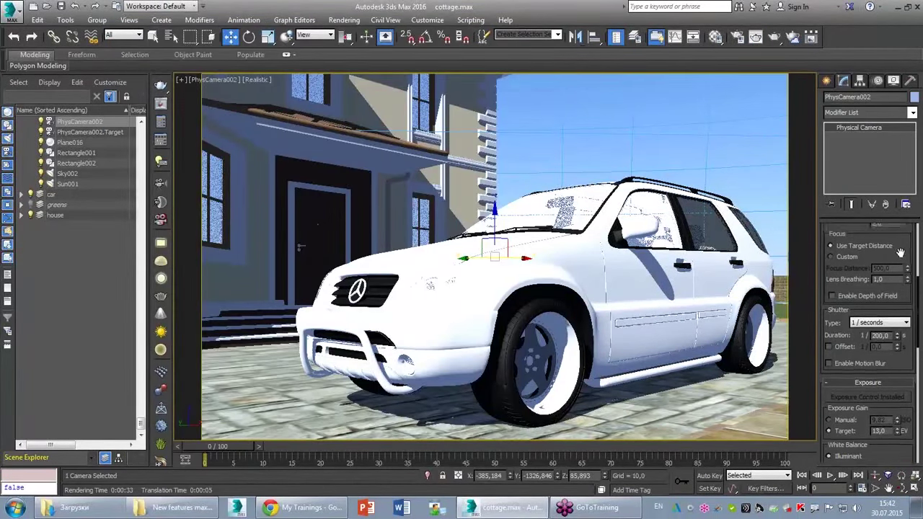
# - Tick Enable Depth of Field in PhysCamera002's Focus settings, blurring the house behind the SUV
pyautogui.scroll(2, 900, 256)
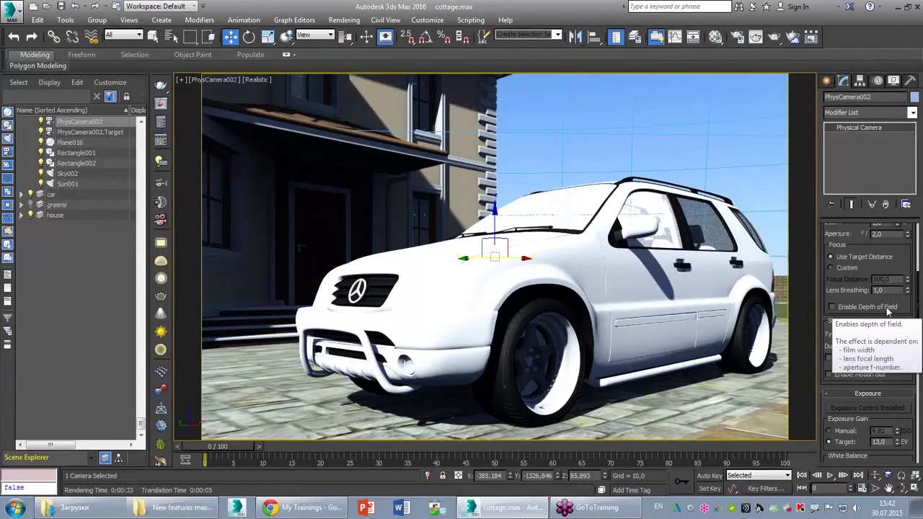
pyautogui.click(848, 311)
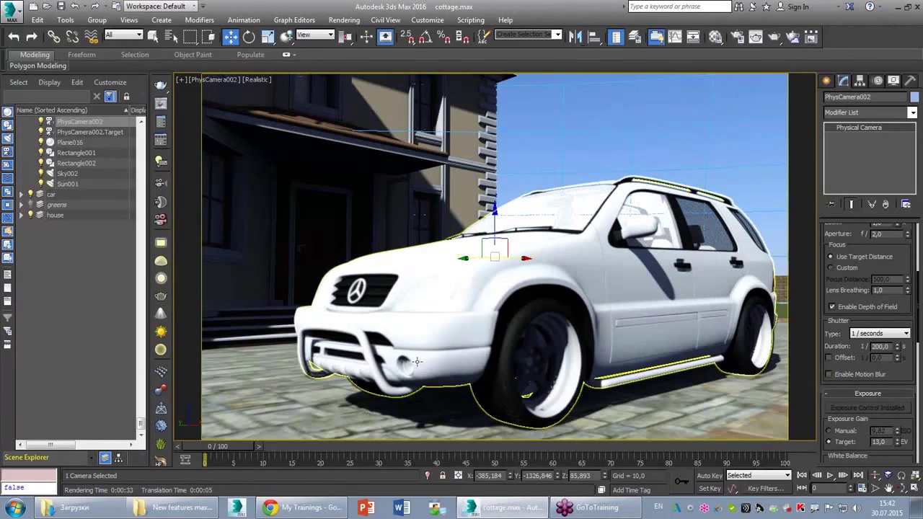
pyautogui.hotkey('alt', 'w')
# - Maximize the top view and sketch temporary marks along the curved focus plane near the car
pyautogui.rightClick(369, 189)
pyautogui.hotkey('alt', 'w')
pyautogui.moveTo(491, 118); pyautogui.dragTo(701, 334)
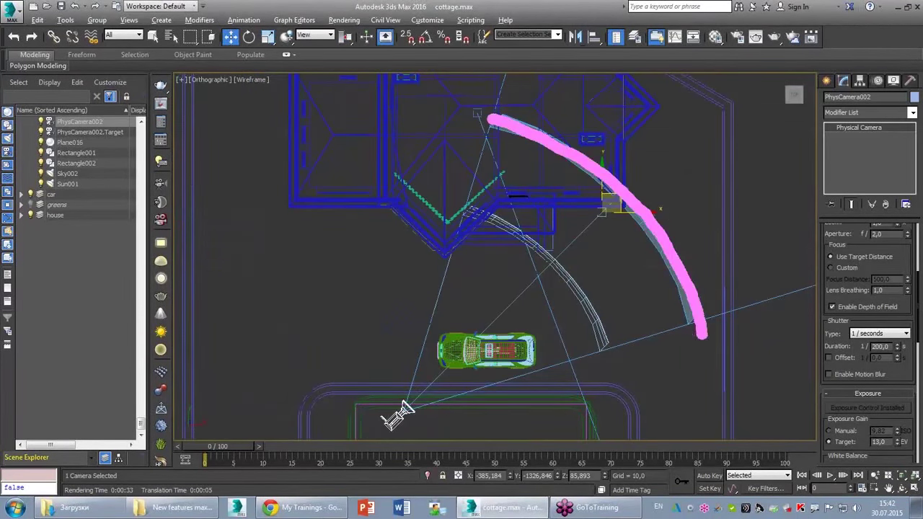
pyautogui.moveTo(640, 200)
pyautogui.mouseDown()
pyautogui.moveTo(621, 174)
pyautogui.moveTo(646, 196)
pyautogui.moveTo(630, 189)
pyautogui.mouseUp()
pyautogui.moveTo(423, 344)
pyautogui.mouseDown()
pyautogui.moveTo(465, 404)
pyautogui.moveTo(416, 335)
pyautogui.moveTo(456, 407)
pyautogui.mouseUp()
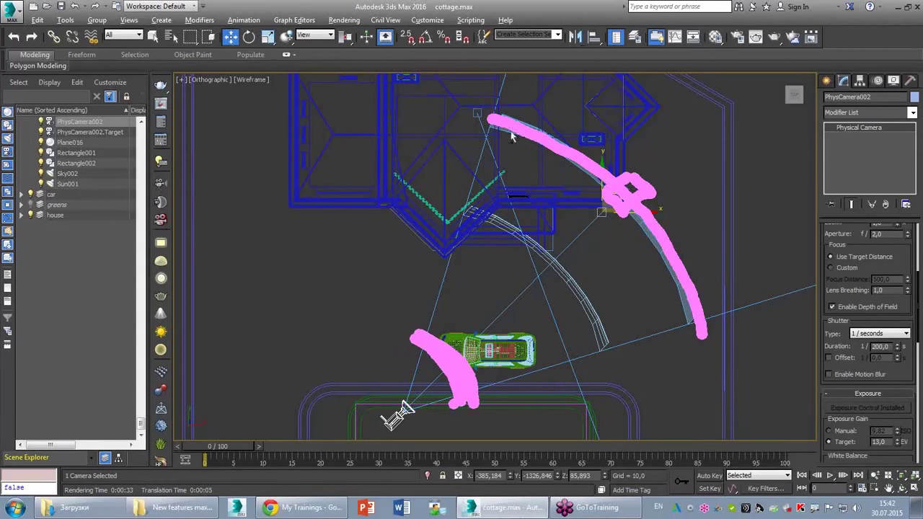
pyautogui.press('Escape')
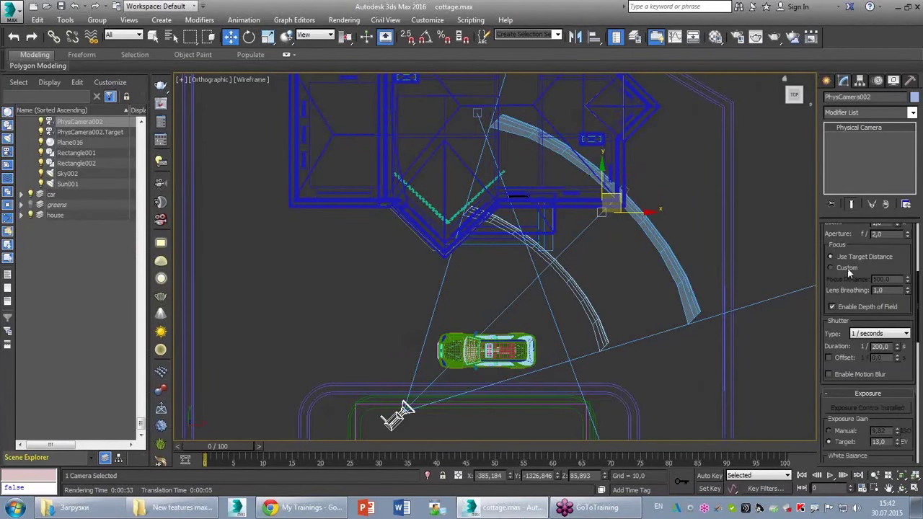
# - Set the physical camera to a custom focus distance of 340,0
pyautogui.click(848, 267)
pyautogui.scroll(5, 622, 329)
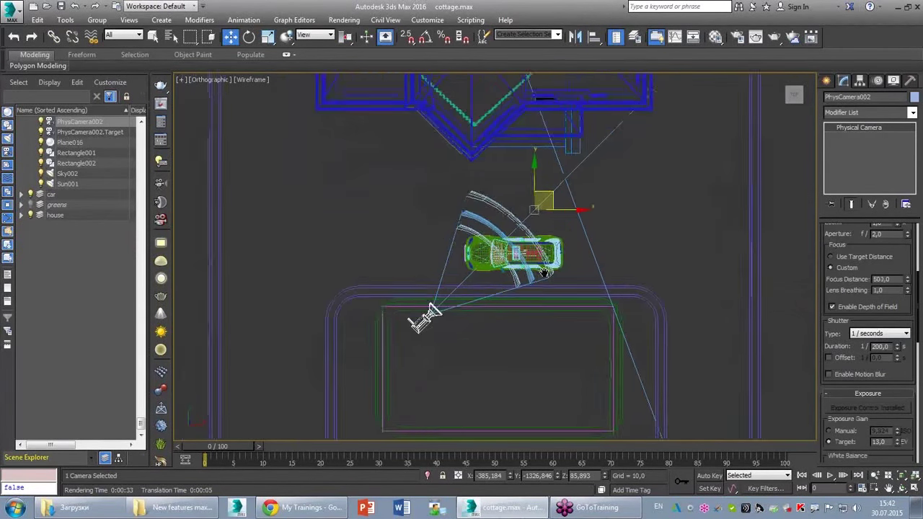
pyautogui.moveTo(907, 283)
pyautogui.mouseDown()
pyautogui.moveTo(889, 305)
pyautogui.moveTo(881, 295)
pyautogui.mouseUp()
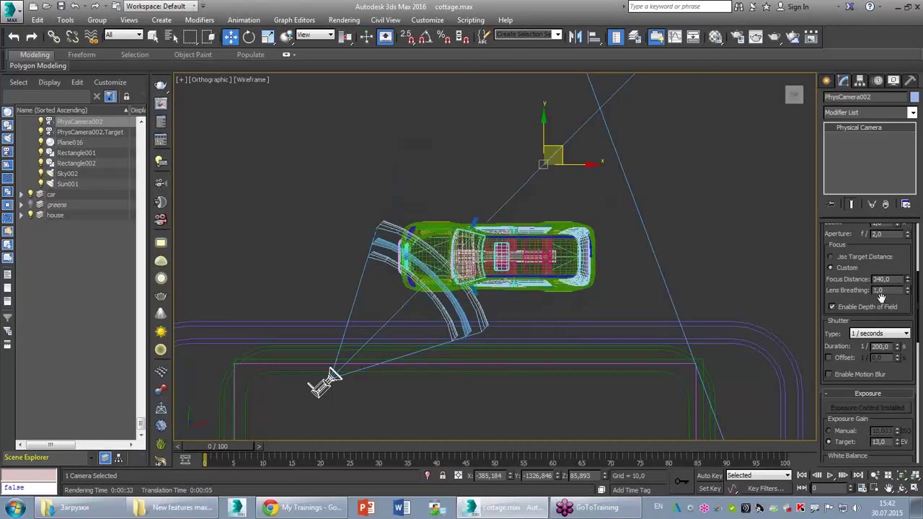
# - Switch the maximized viewport to PhysCamera002 and start a production render
pyautogui.hotkey('alt', 'w')
pyautogui.rightClick(706, 347)
pyautogui.hotkey('alt', 'w')
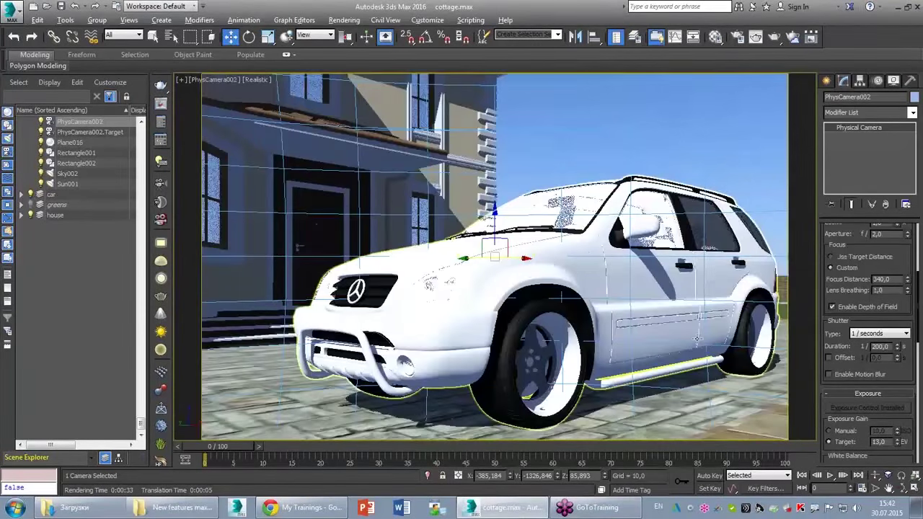
pyautogui.click(489, 105)
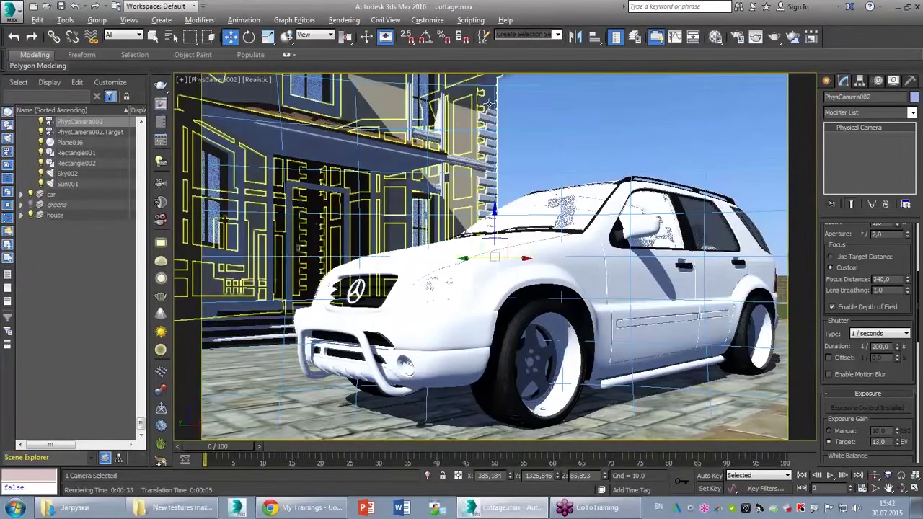
pyautogui.click(368, 180)
pyautogui.click(298, 203)
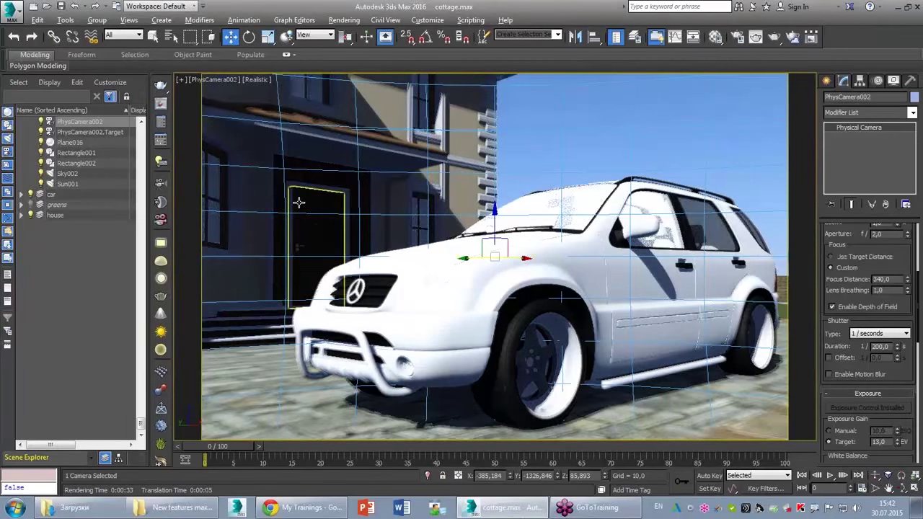
pyautogui.click(475, 147)
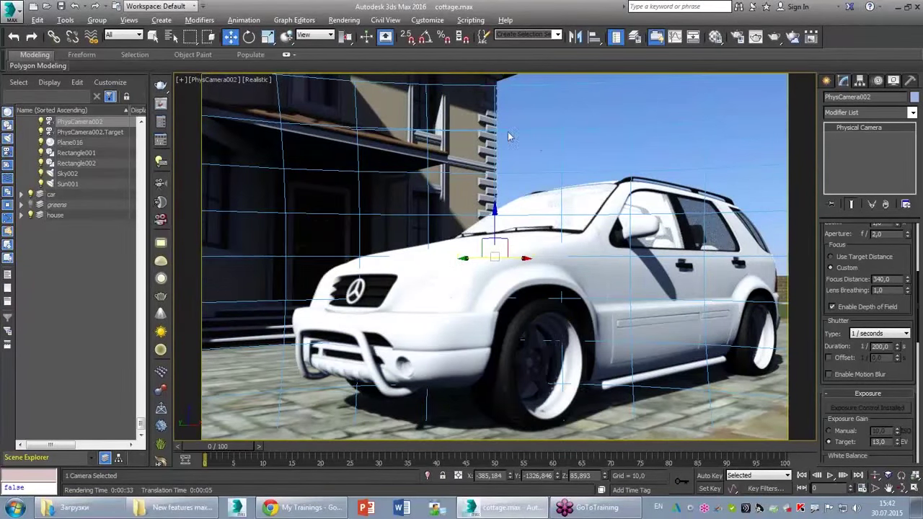
pyautogui.click(774, 38)
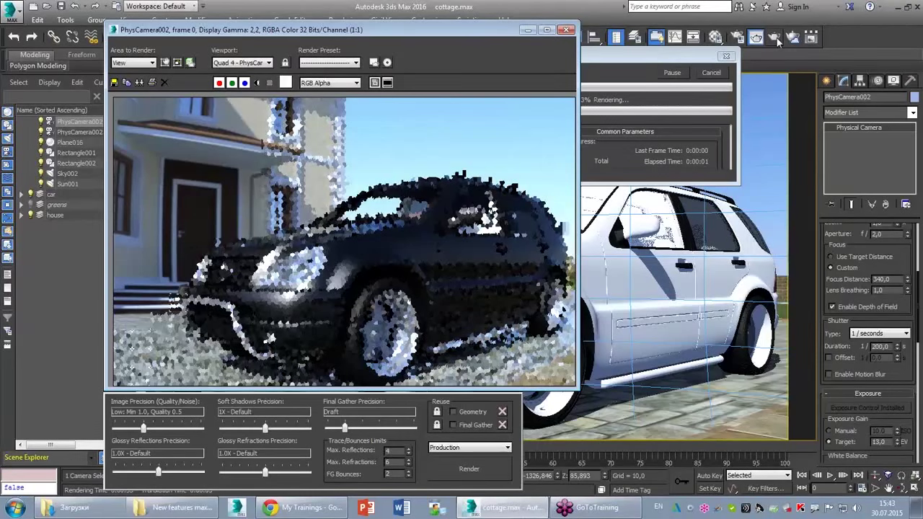
# - Cancel the running render and re-render the camera view with aperture f/1,0
pyautogui.click(711, 72)
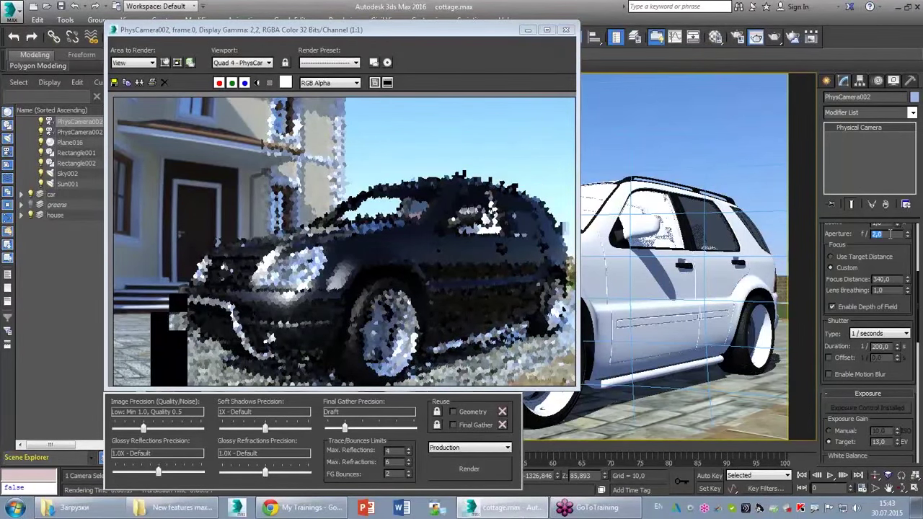
pyautogui.write('1')
pyautogui.click(472, 469)
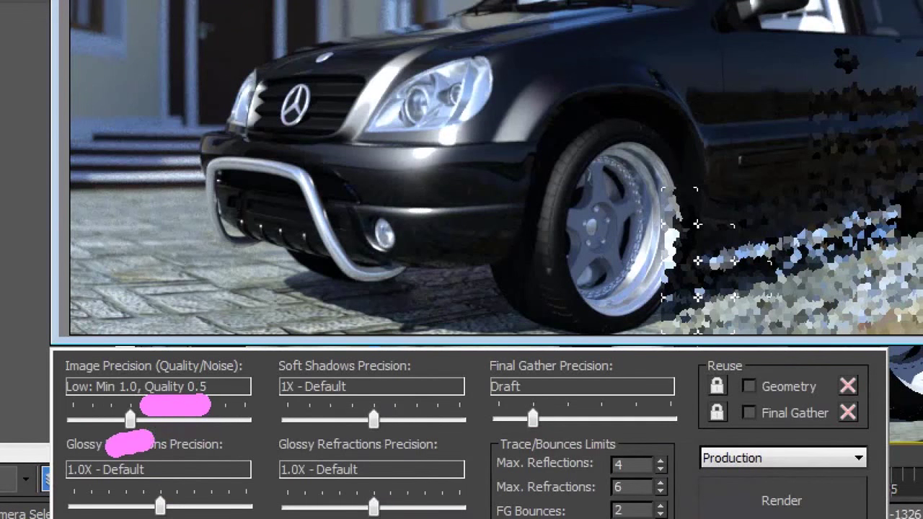
pyautogui.moveTo(108, 448); pyautogui.dragTo(216, 404)
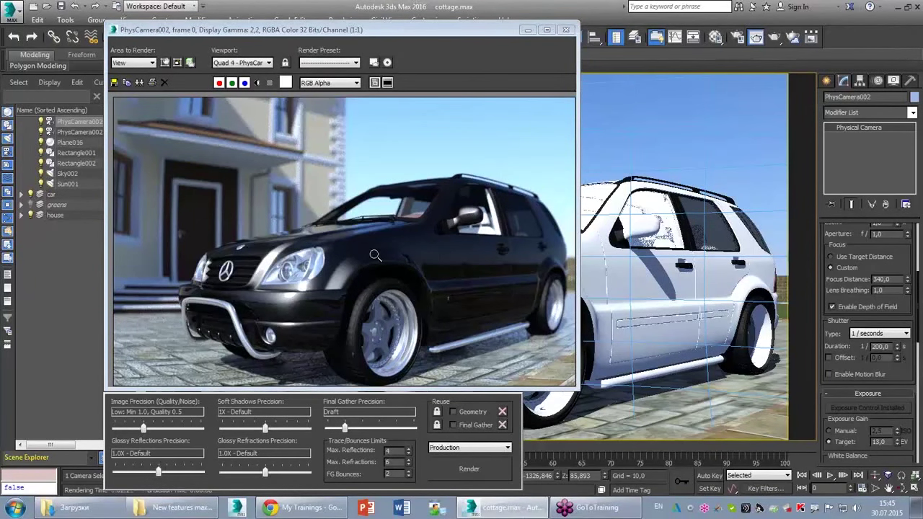
# - Close the frame window and reset to an empty scene without saving the cottage
pyautogui.click(566, 29)
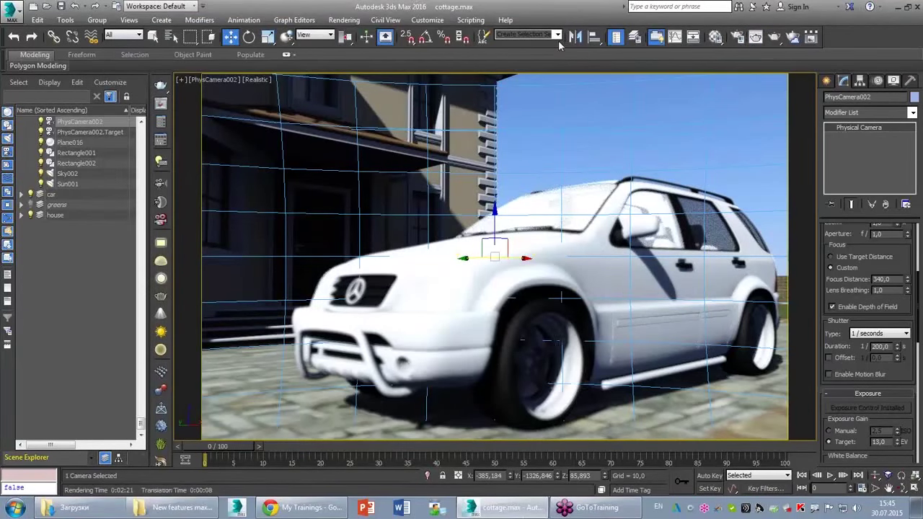
pyautogui.click(20, 23)
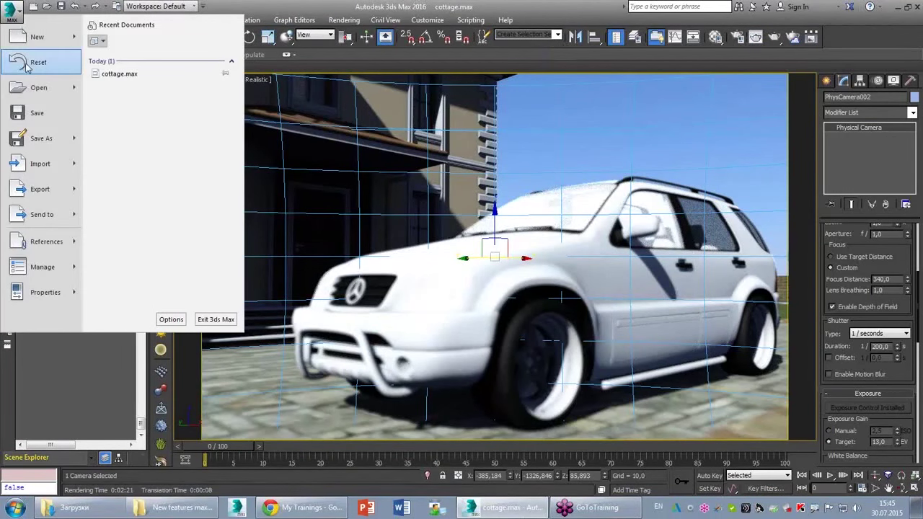
pyautogui.click(36, 62)
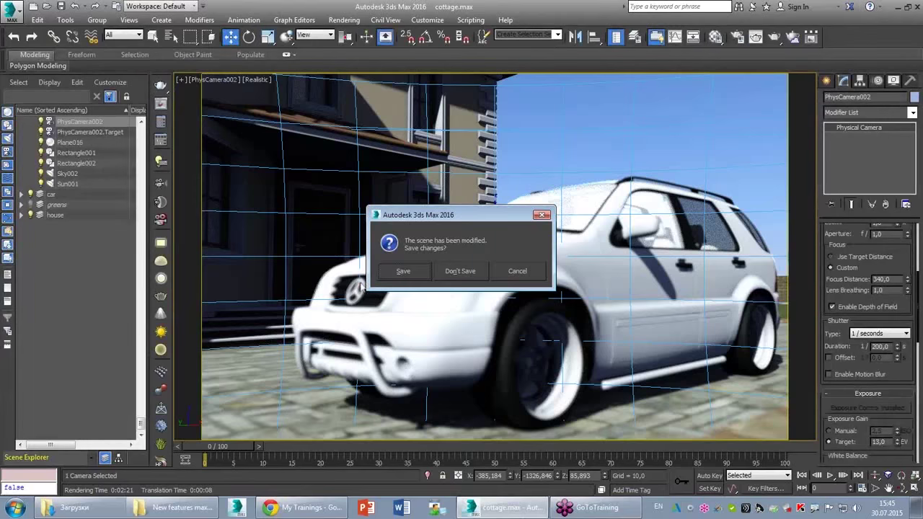
pyautogui.click(460, 273)
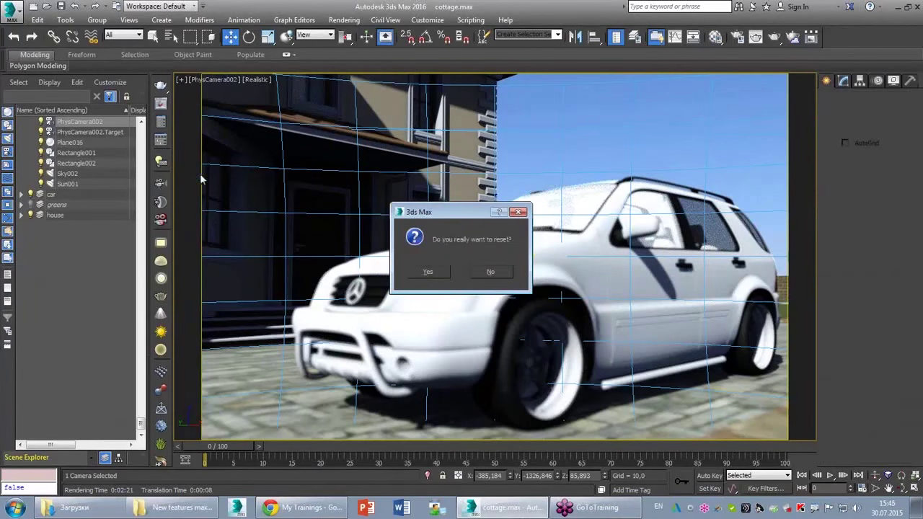
pyautogui.press('Return')
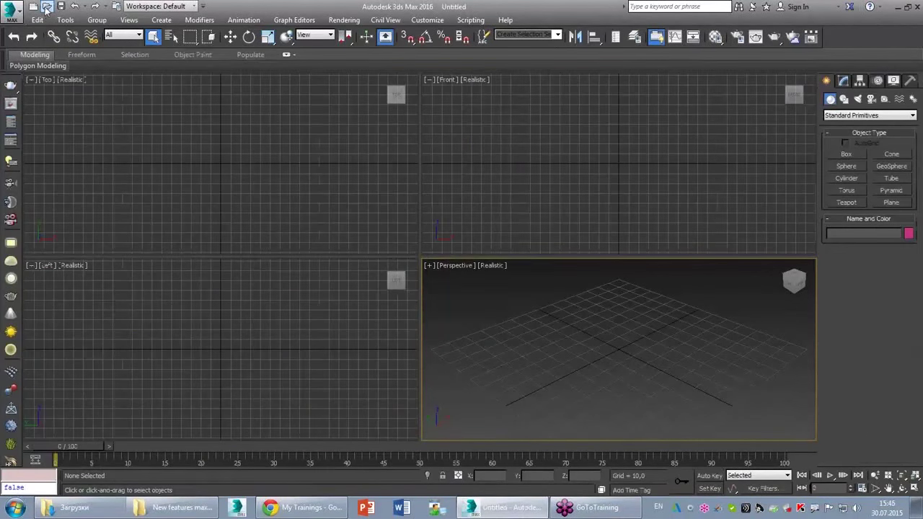
# - In the Open File dialog, go up one level into the wheel folder and select wheel complete.max
pyautogui.click(46, 6)
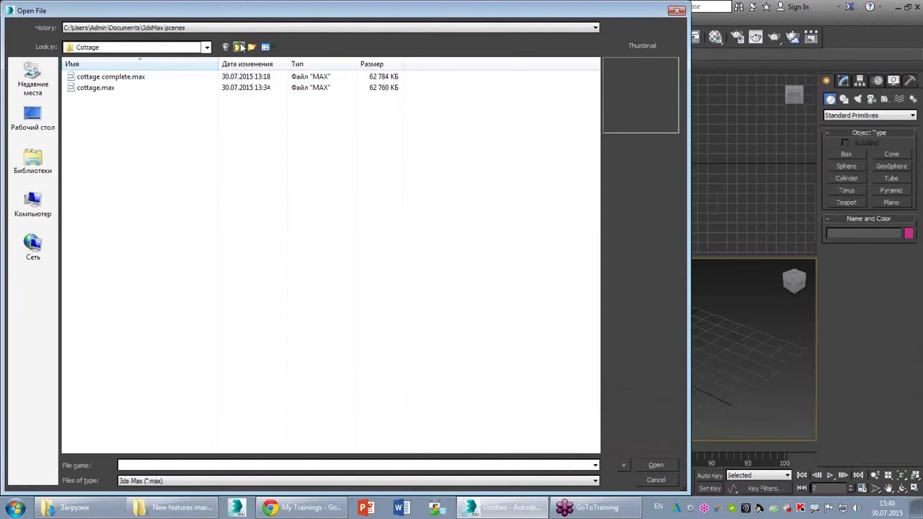
pyautogui.click(241, 47)
pyautogui.doubleClick(102, 99)
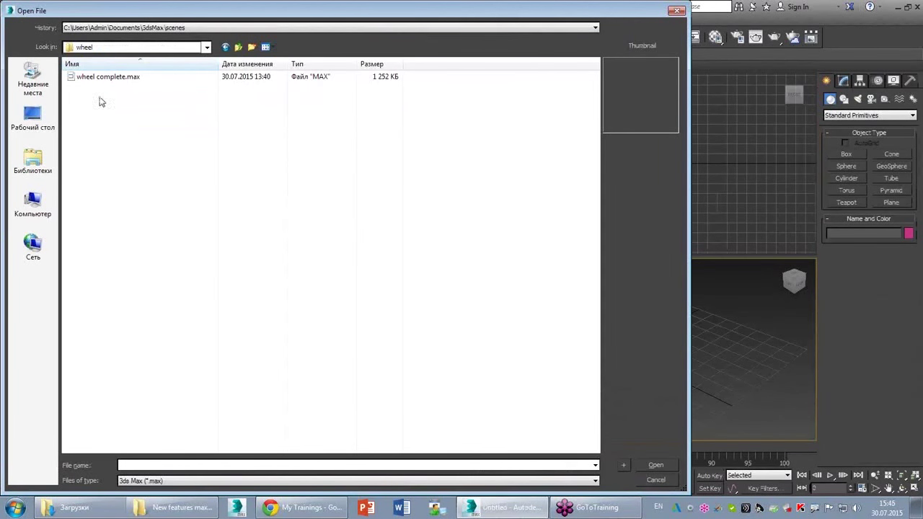
pyautogui.click(108, 81)
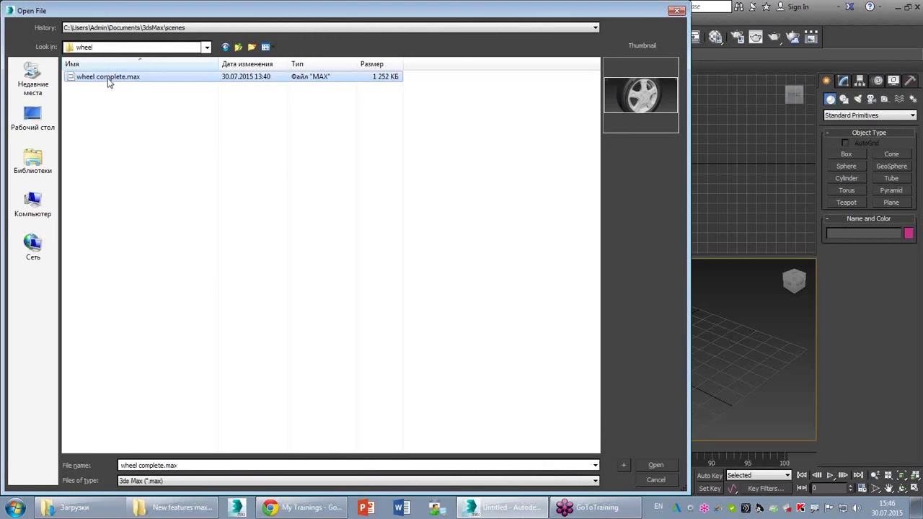
# - Open wheel complete.max and select the wheel rim
pyautogui.doubleClick(107, 81)
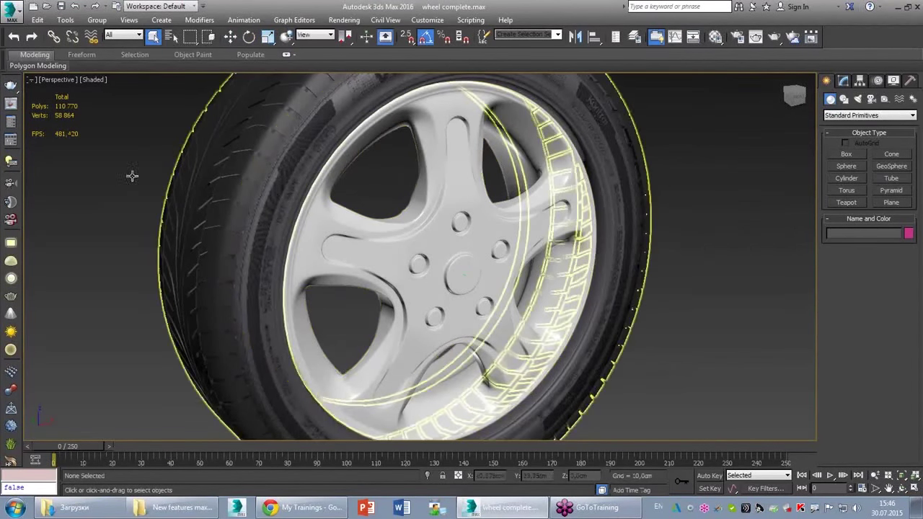
pyautogui.click(486, 308)
pyautogui.hotkey('alt', 'q')
pyautogui.hotkey('alt', 'q')
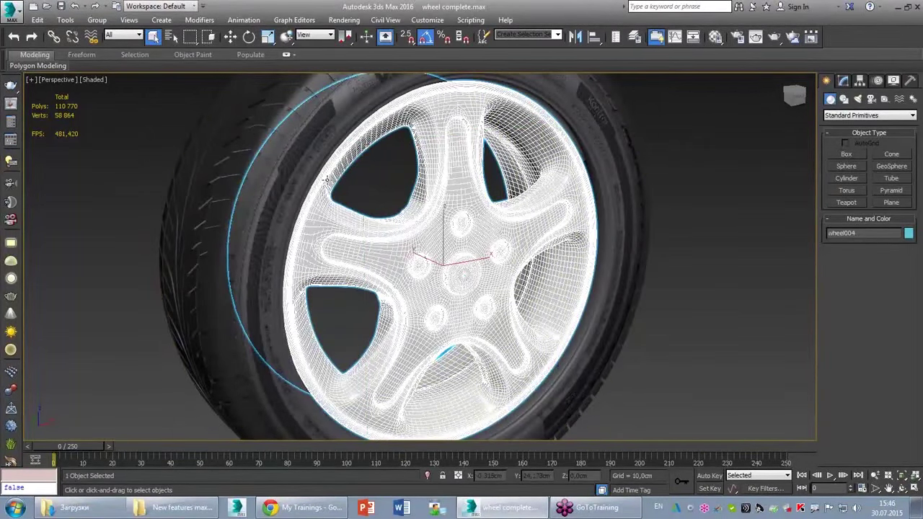
pyautogui.moveTo(1, 72)
pyautogui.mouseDown()
pyautogui.moveTo(194, 384)
pyautogui.moveTo(196, 433)
pyautogui.moveTo(15, 415)
pyautogui.moveTo(10, 79)
pyautogui.moveTo(20, 58)
pyautogui.mouseUp()
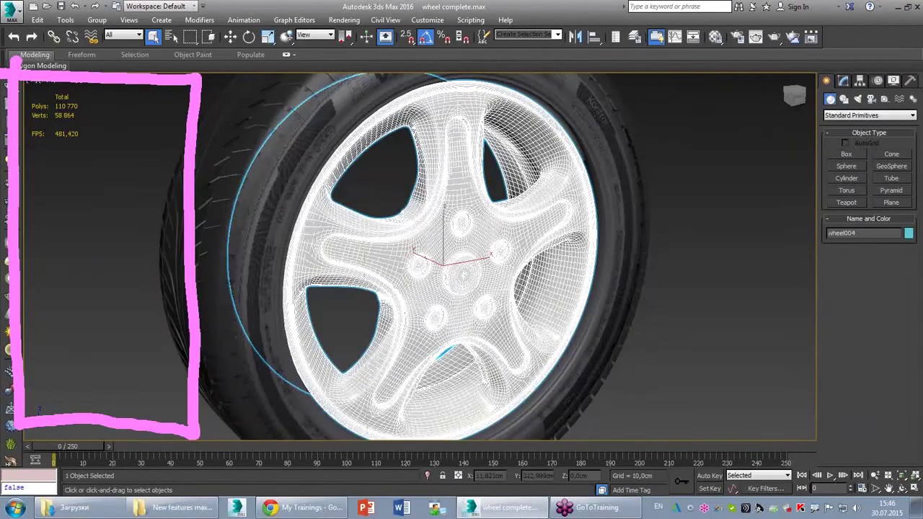
pyautogui.press('Escape')
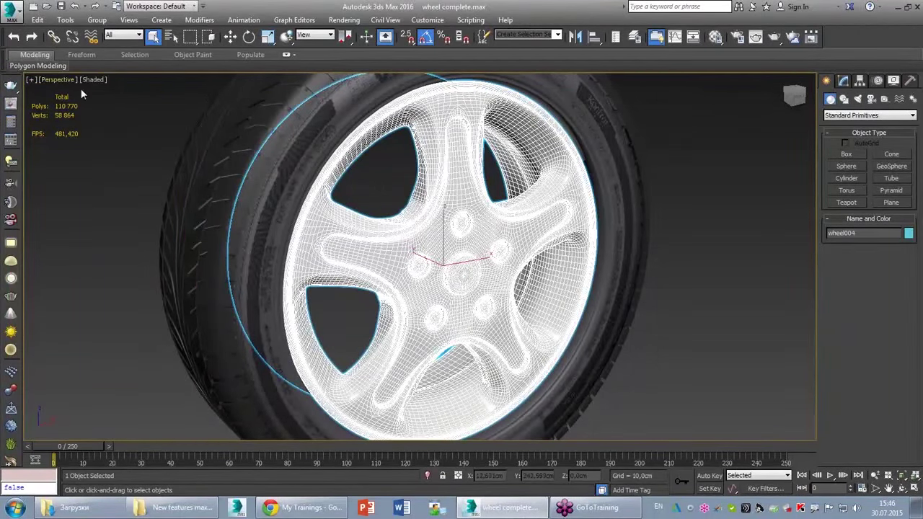
pyautogui.moveTo(629, 52)
pyautogui.mouseDown()
pyautogui.moveTo(610, 52)
pyautogui.moveTo(598, 15)
pyautogui.moveTo(629, 13)
pyautogui.moveTo(632, 53)
pyautogui.mouseUp()
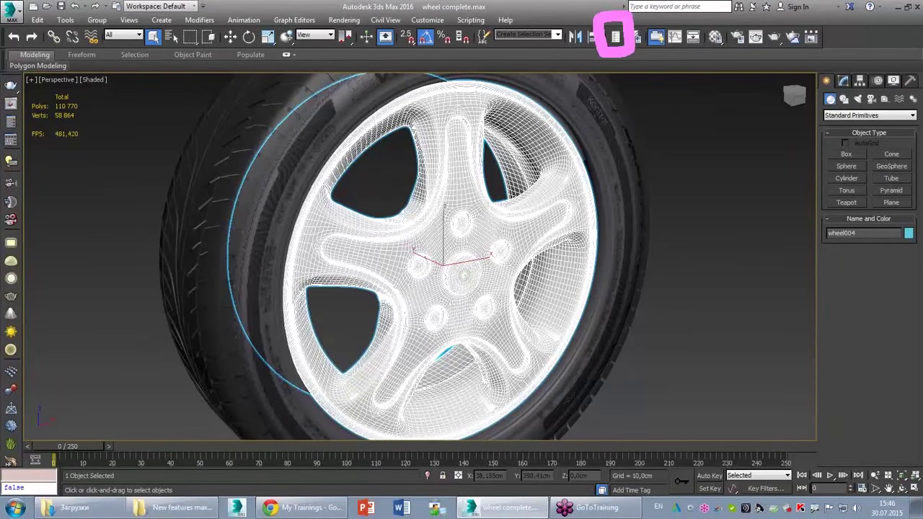
pyautogui.press('Escape')
# - Dock the Scene Explorer at the left and widen it to show Camera001, cord, pattern, rubber, wheel004
pyautogui.click(615, 37)
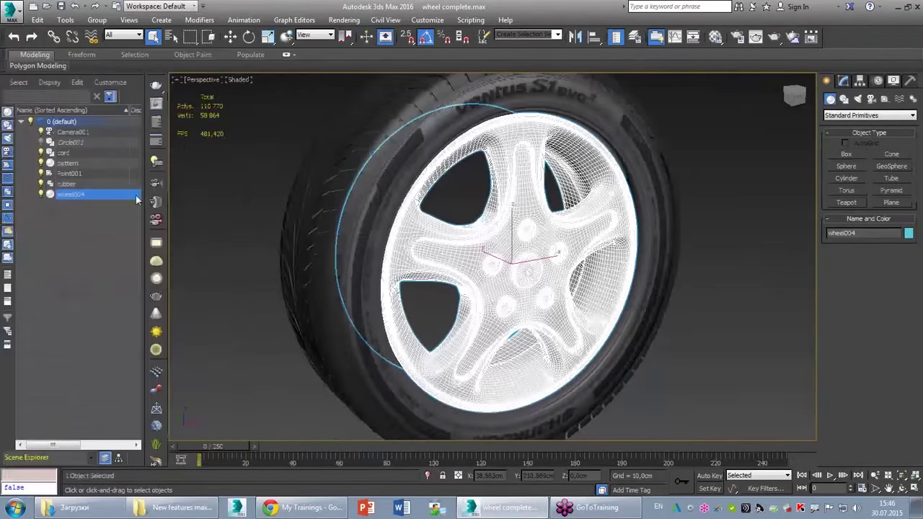
pyautogui.click(617, 37)
pyautogui.click(617, 38)
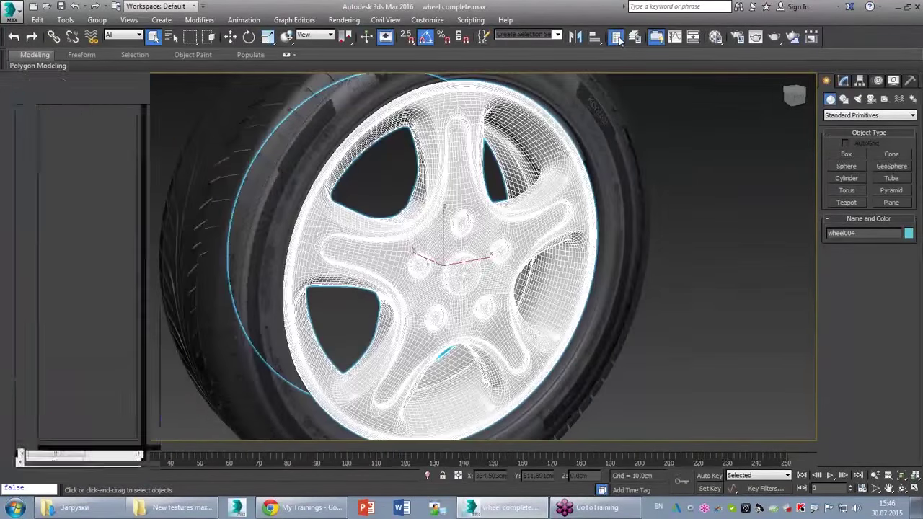
pyautogui.click(618, 37)
pyautogui.click(617, 37)
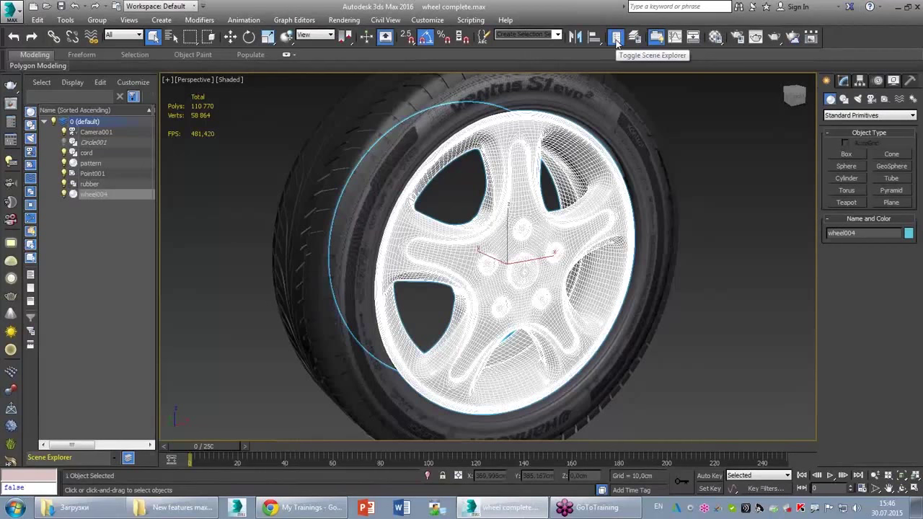
pyautogui.moveTo(158, 152); pyautogui.dragTo(180, 156)
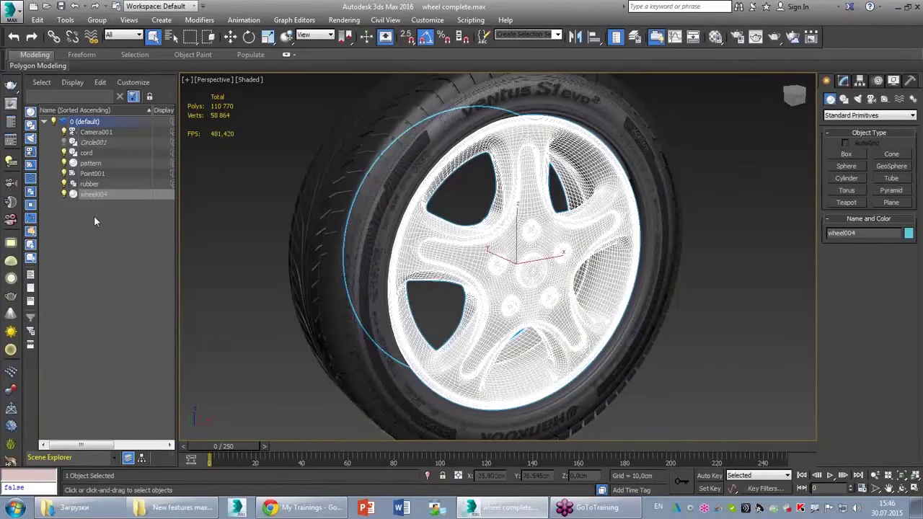
# - Hide the tire and select the rim wheel004 in the Modify panel
pyautogui.rightClick(427, 230)
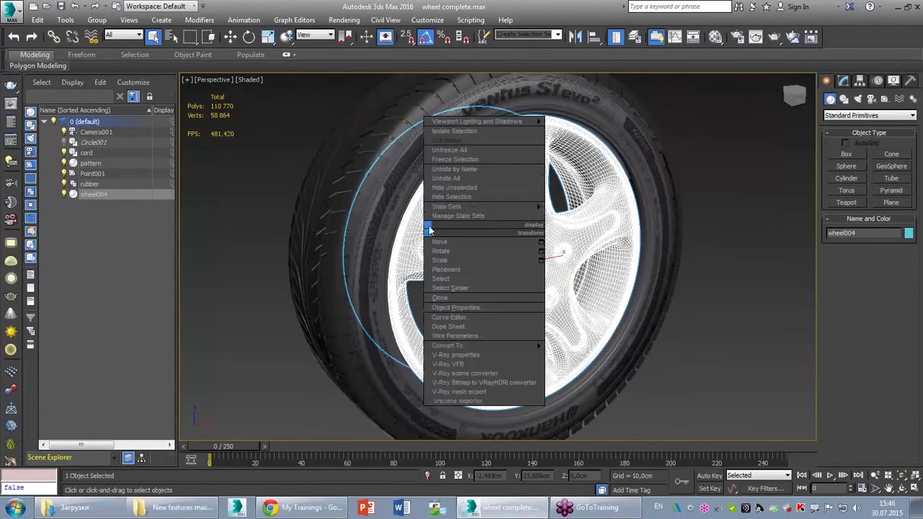
pyautogui.click(456, 197)
pyautogui.click(679, 279)
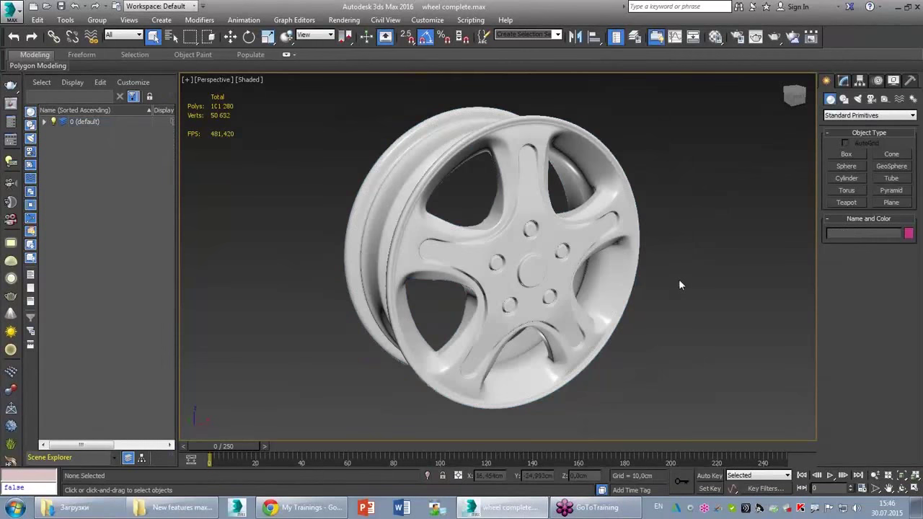
pyautogui.click(559, 264)
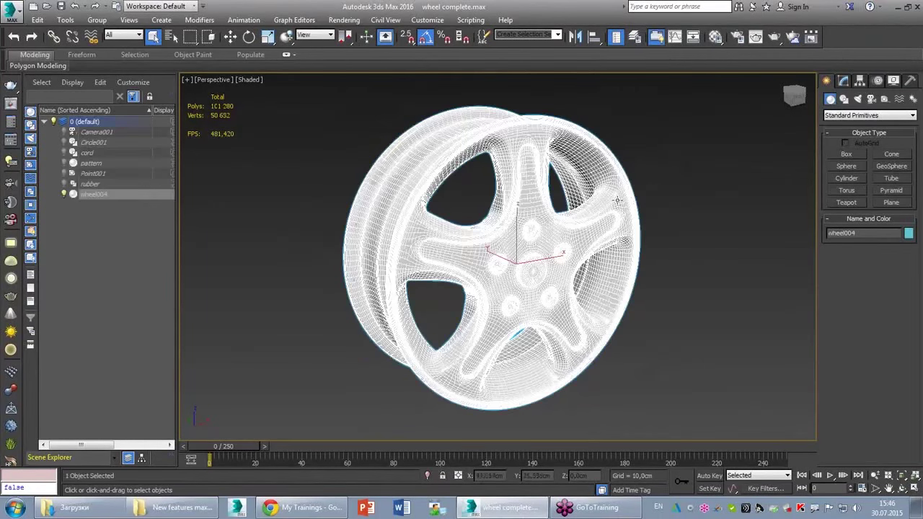
pyautogui.click(843, 80)
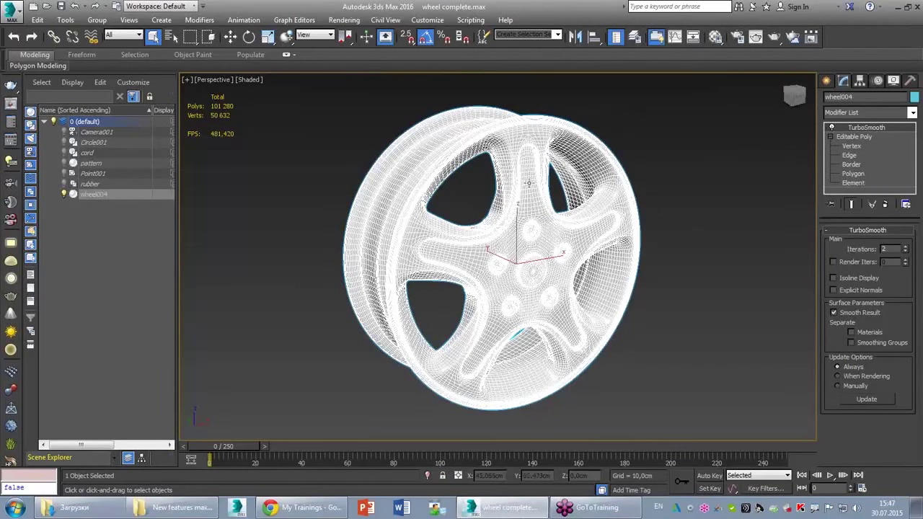
# - View wheel004 through Camera001, play the animation, then remove its TurboSmooth modifier
pyautogui.press('c')
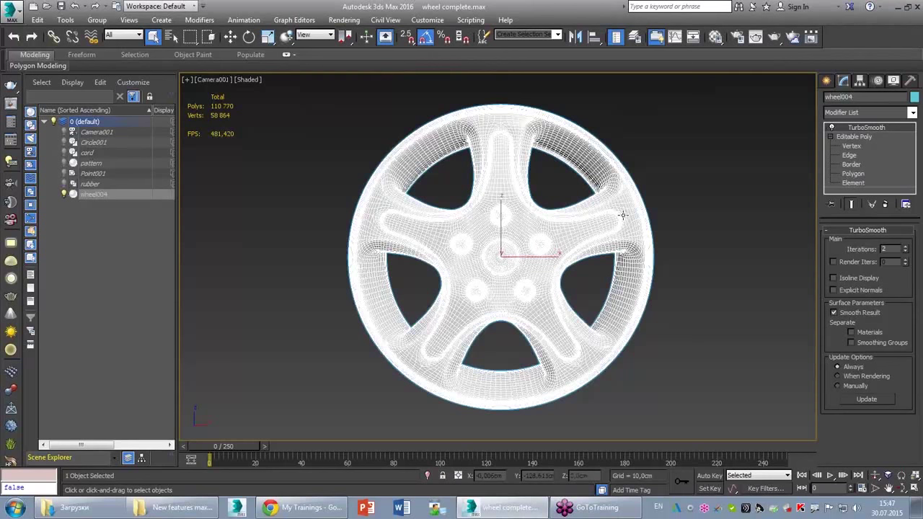
pyautogui.click(830, 476)
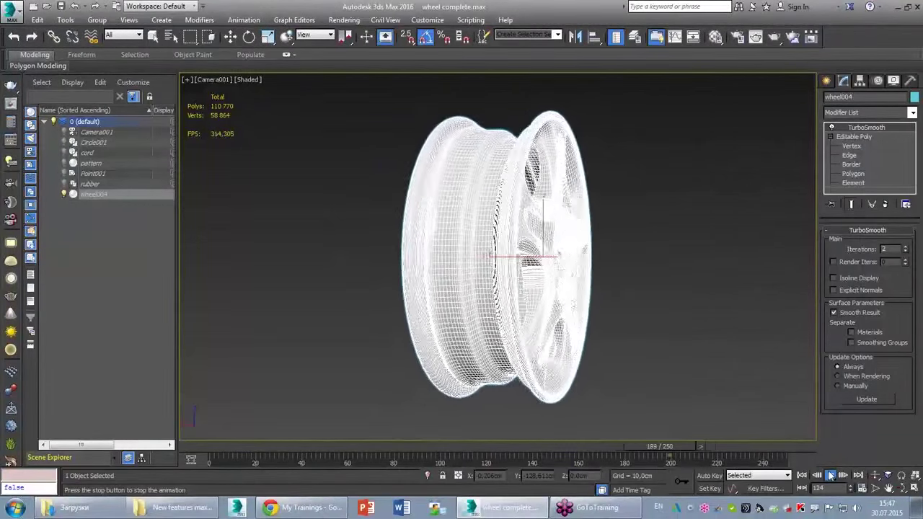
pyautogui.moveTo(258, 119)
pyautogui.mouseDown()
pyautogui.moveTo(228, 160)
pyautogui.moveTo(256, 123)
pyautogui.mouseUp()
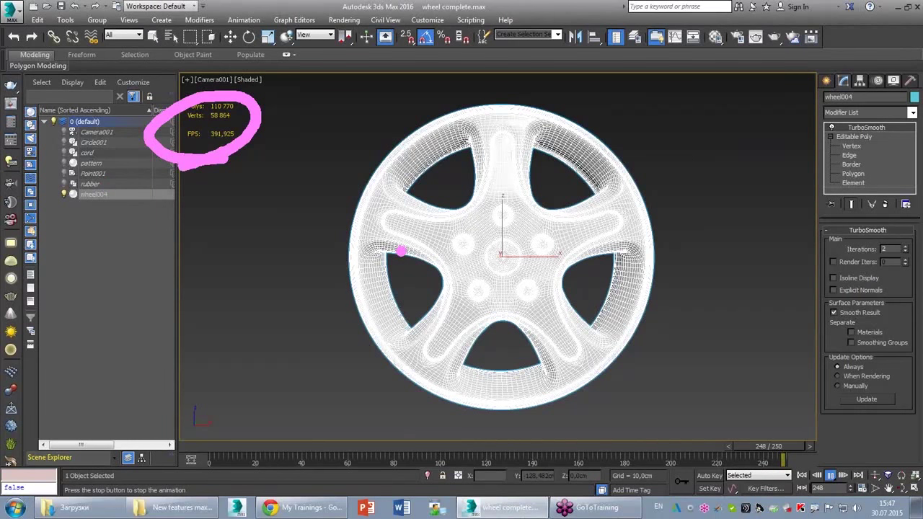
pyautogui.press('Escape')
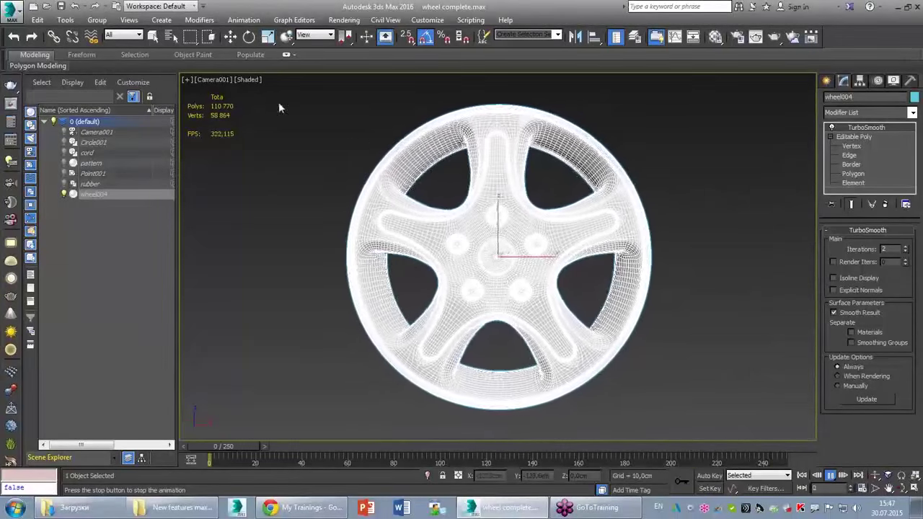
pyautogui.moveTo(309, 448)
pyautogui.mouseDown()
pyautogui.moveTo(238, 449)
pyautogui.moveTo(729, 447)
pyautogui.mouseUp()
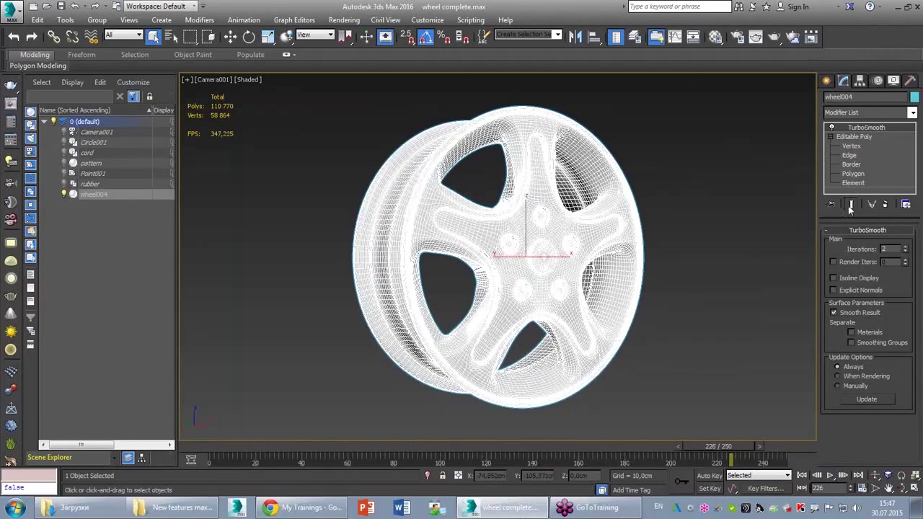
pyautogui.click(886, 204)
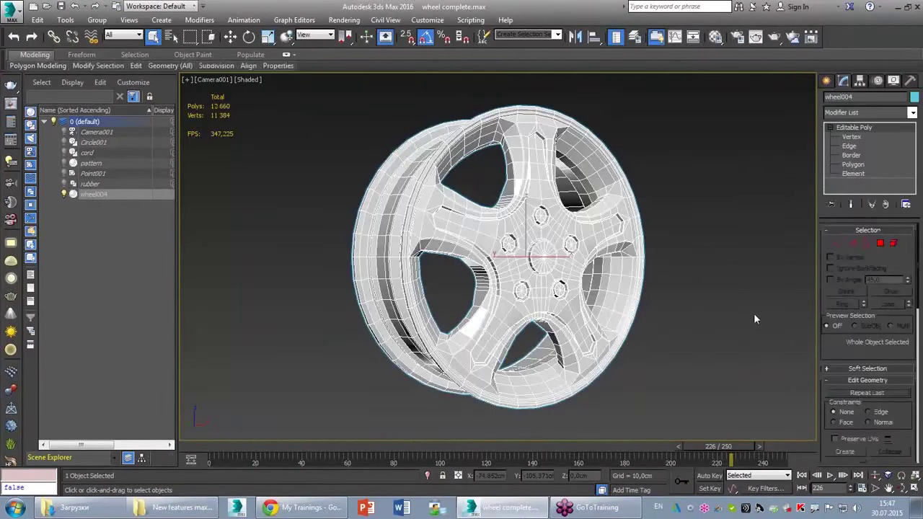
# - Play the wheel animation, stop it, and open the Modifier List
pyautogui.click(830, 476)
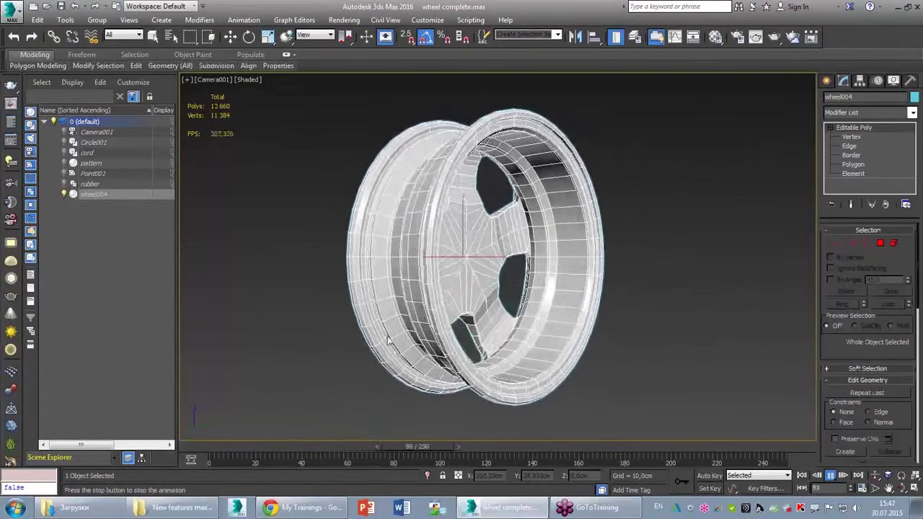
pyautogui.moveTo(442, 446)
pyautogui.mouseDown()
pyautogui.moveTo(234, 446)
pyautogui.moveTo(715, 446)
pyautogui.mouseUp()
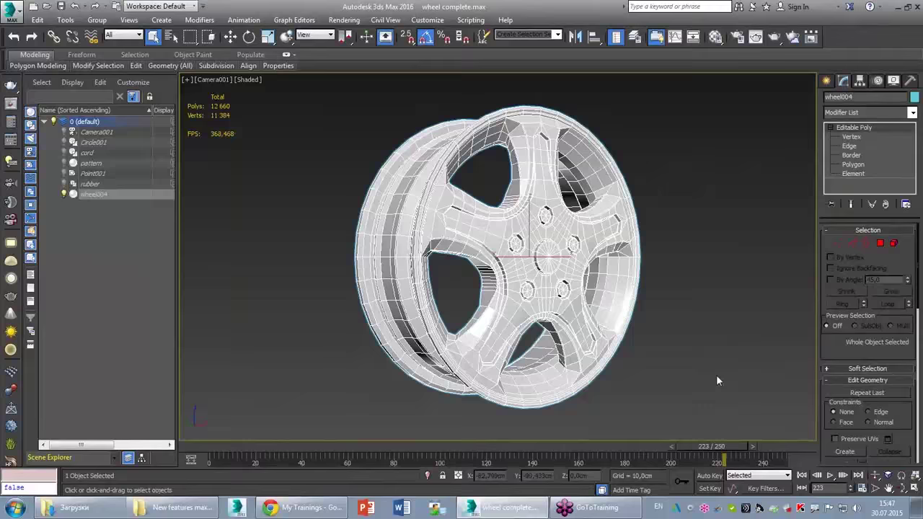
pyautogui.click(859, 113)
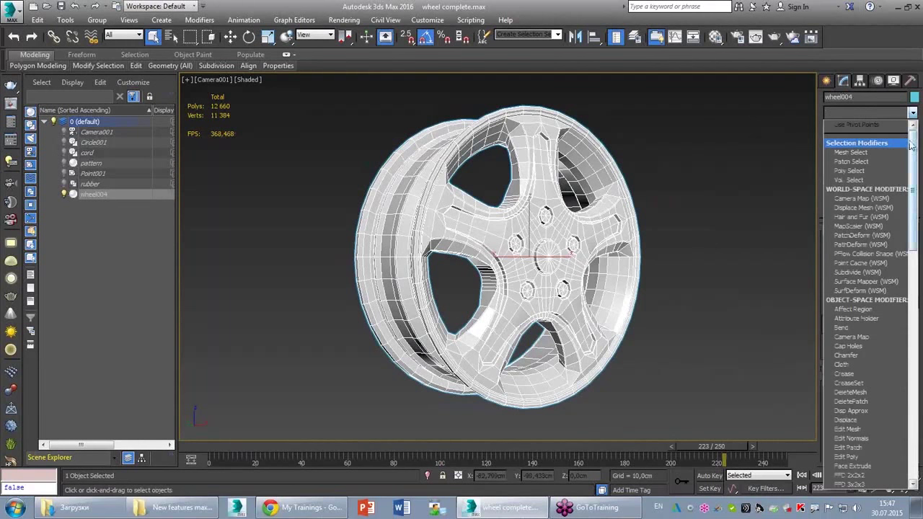
# - Add OpenSubdiv above Editable Poly and set Iterations to 2, checking isoline display
pyautogui.scroll(-8, 880, 217)
pyautogui.scroll(-3, 902, 252)
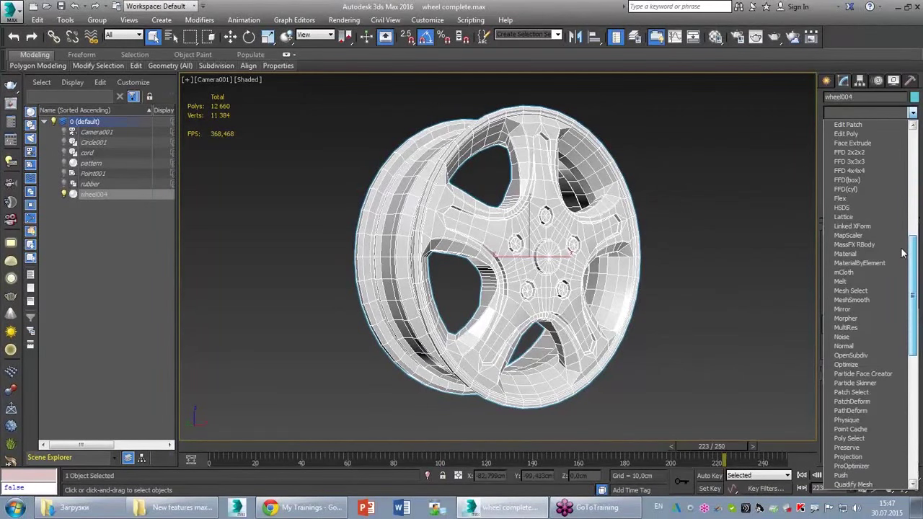
pyautogui.click(864, 355)
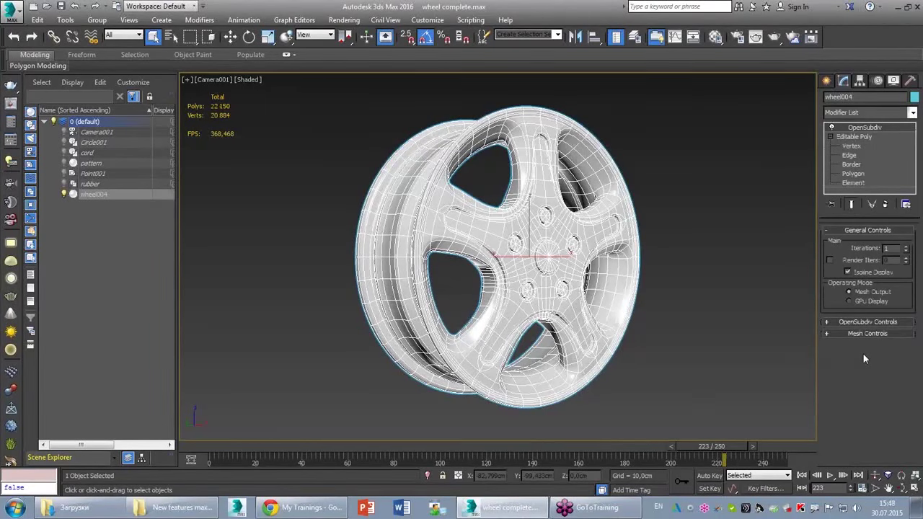
pyautogui.click(908, 248)
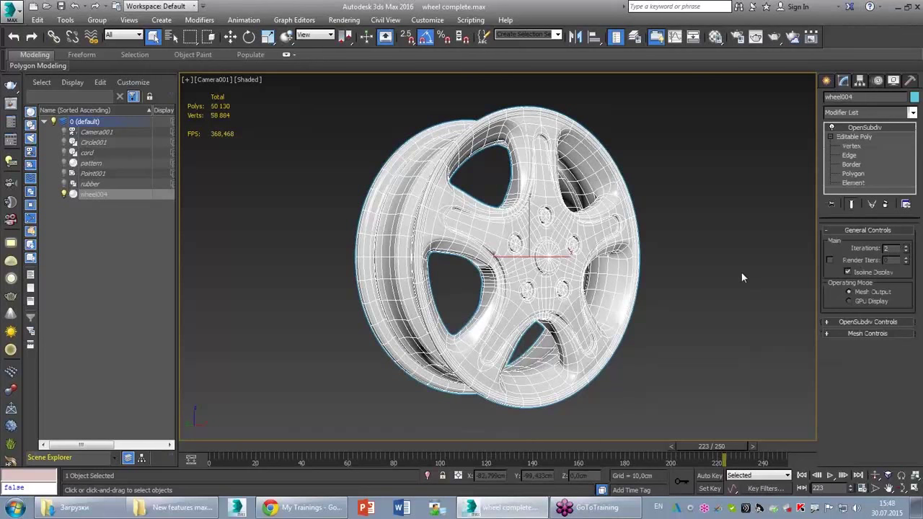
pyautogui.click(851, 272)
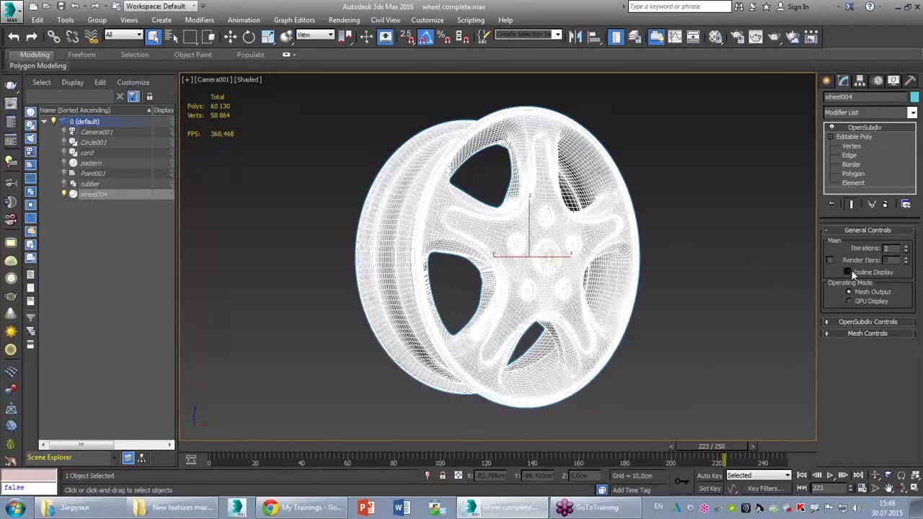
pyautogui.click(850, 272)
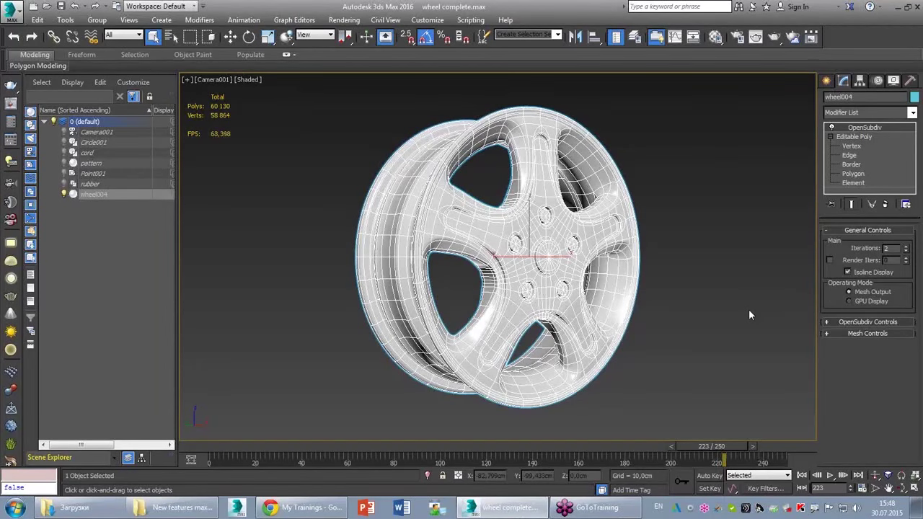
# - Play and scrub the animation to test playback with isoline display turned off
pyautogui.click(830, 475)
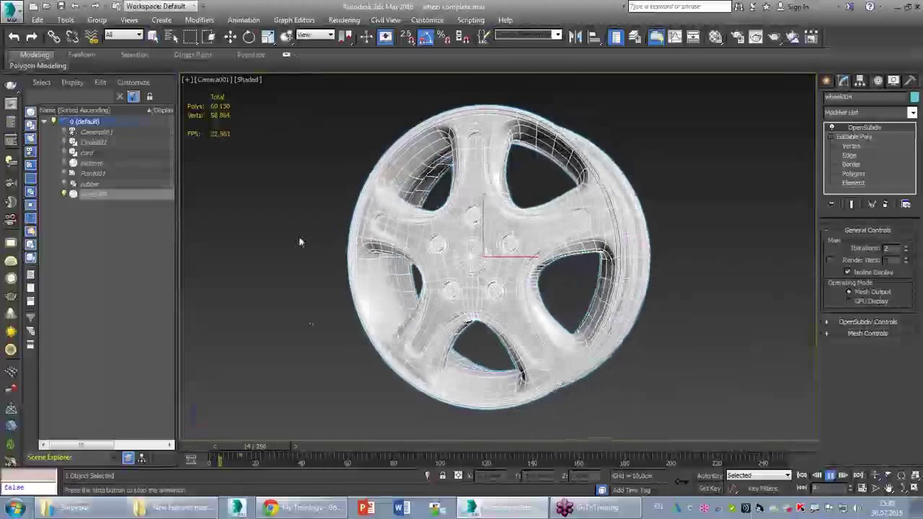
pyautogui.moveTo(421, 447); pyautogui.dragTo(707, 447)
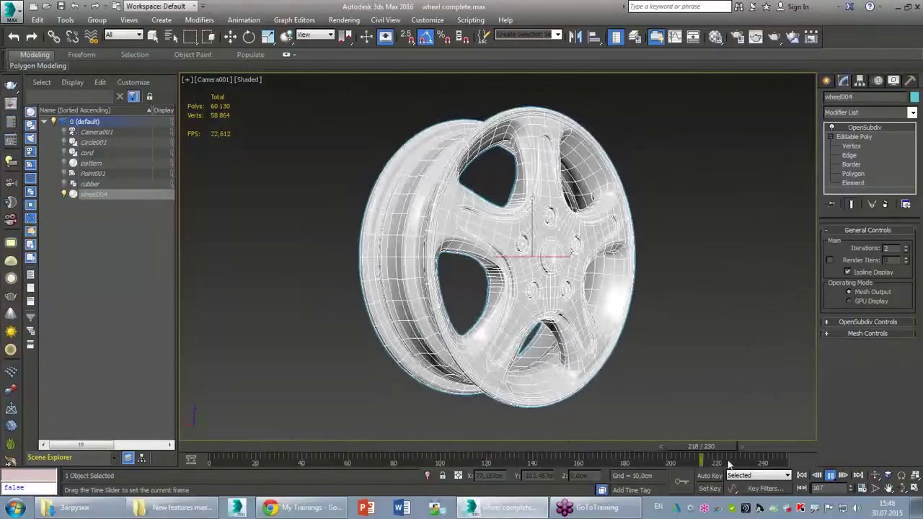
pyautogui.click(848, 272)
pyautogui.click(830, 475)
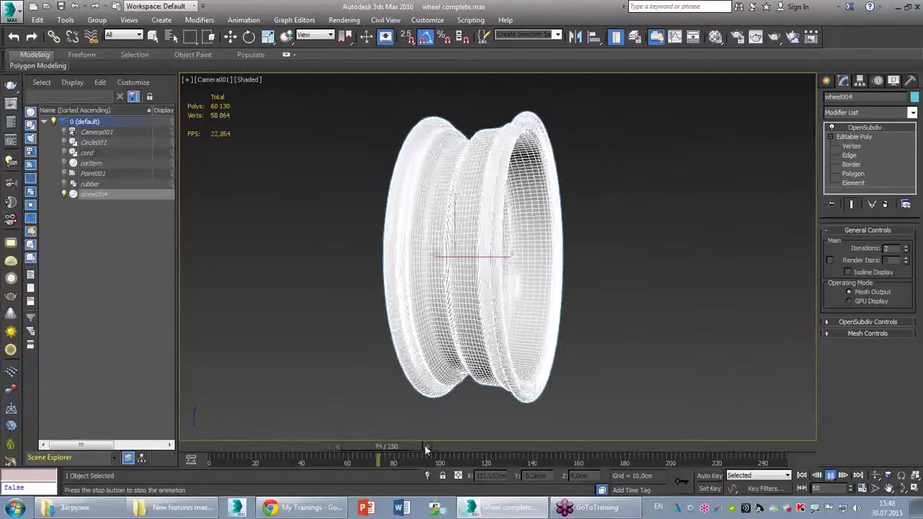
pyautogui.moveTo(510, 454); pyautogui.dragTo(725, 462)
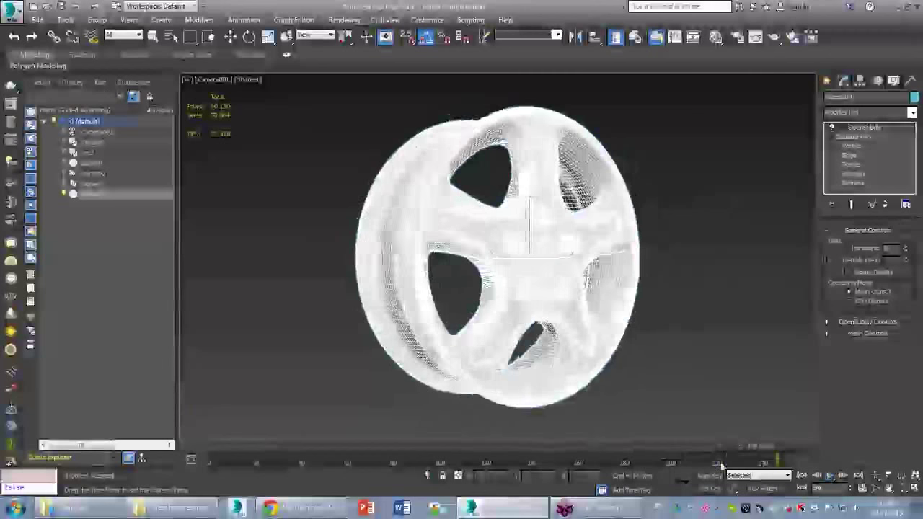
pyautogui.moveTo(837, 310); pyautogui.dragTo(899, 312)
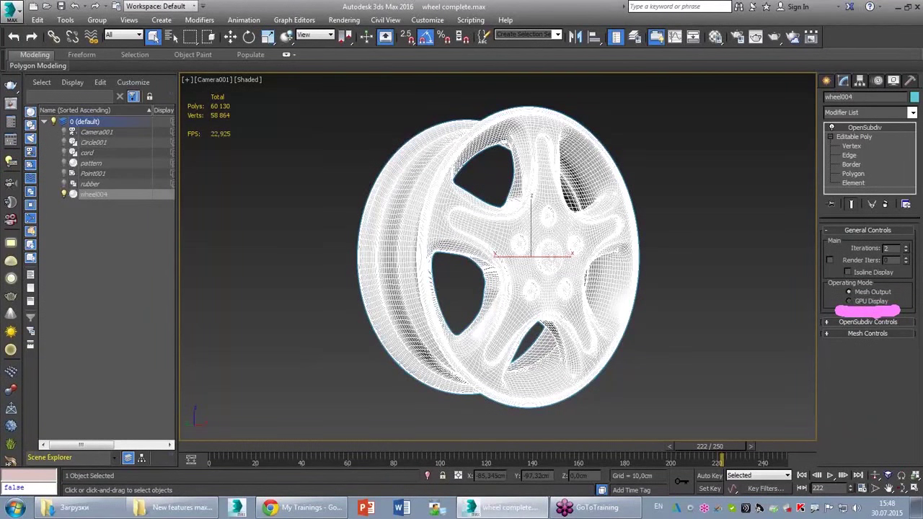
# - Switch OpenSubdiv to GPU Display, test playback, and turn Isoline Display back on
pyautogui.click(855, 300)
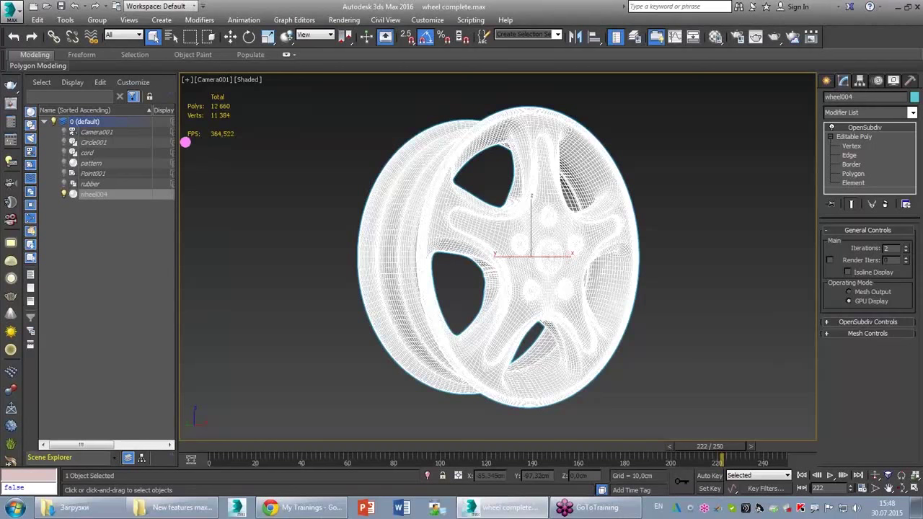
pyautogui.moveTo(186, 142); pyautogui.dragTo(271, 145)
pyautogui.click(830, 475)
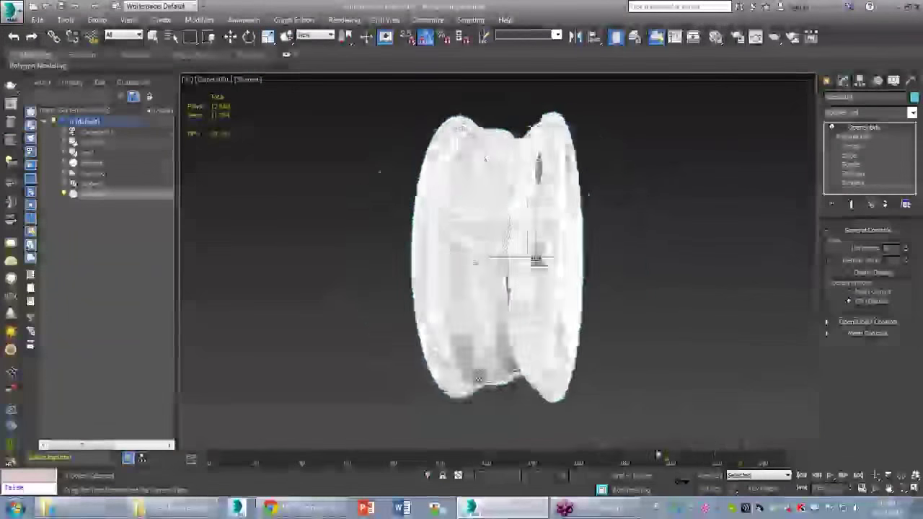
pyautogui.press('Home')
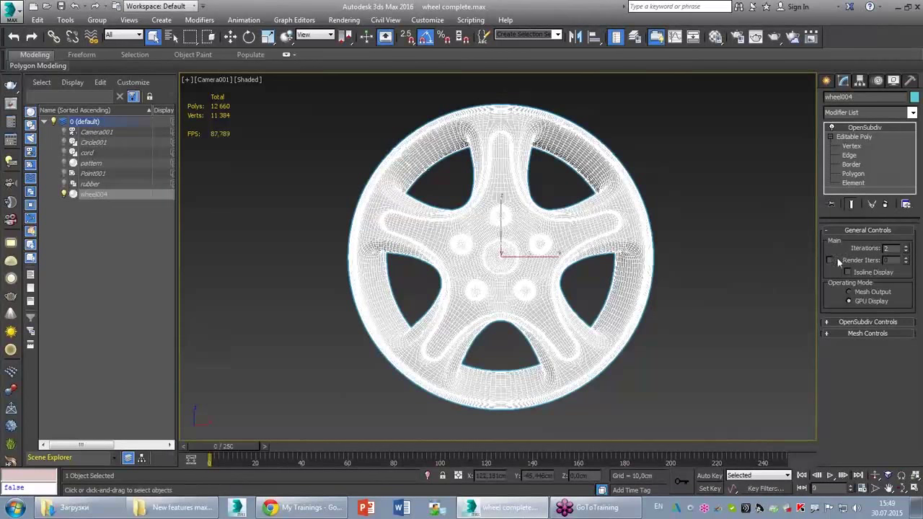
pyautogui.click(848, 272)
pyautogui.click(831, 476)
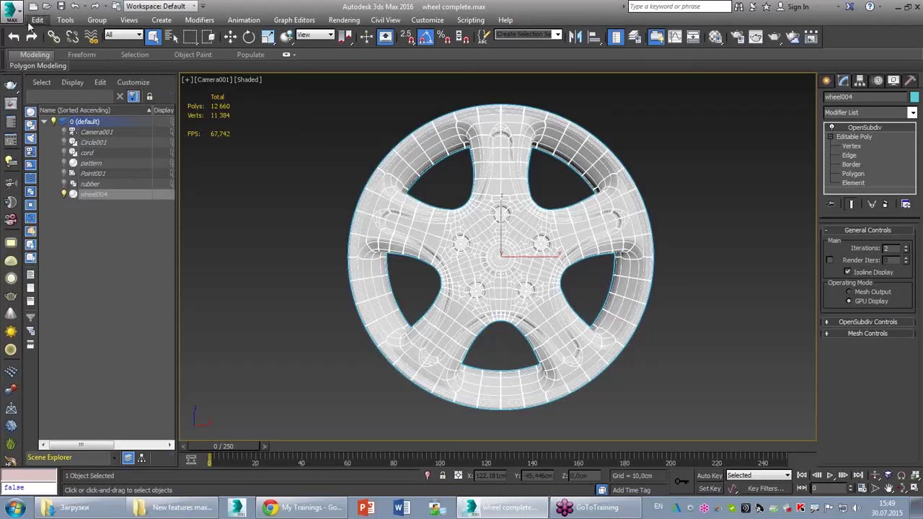
# - Point out the OpenSubdiv and Editable Poly stack, then choose Reset to get the save prompt
pyautogui.moveTo(873, 95); pyautogui.dragTo(814, 148)
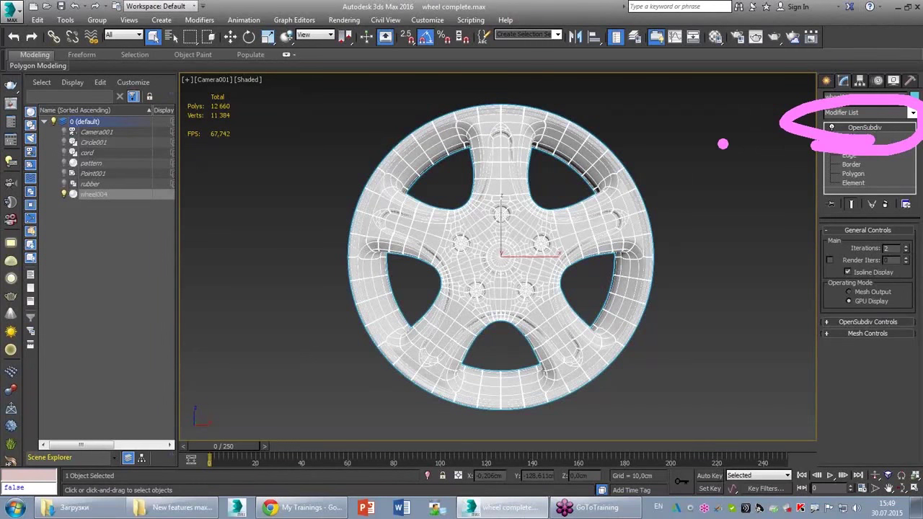
pyautogui.press('Escape')
pyautogui.moveTo(813, 137); pyautogui.dragTo(905, 141)
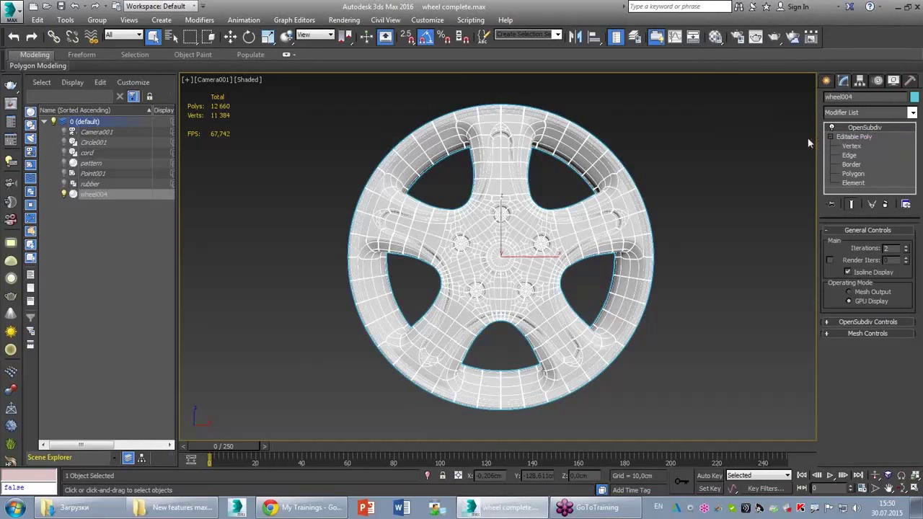
pyautogui.click(48, 5)
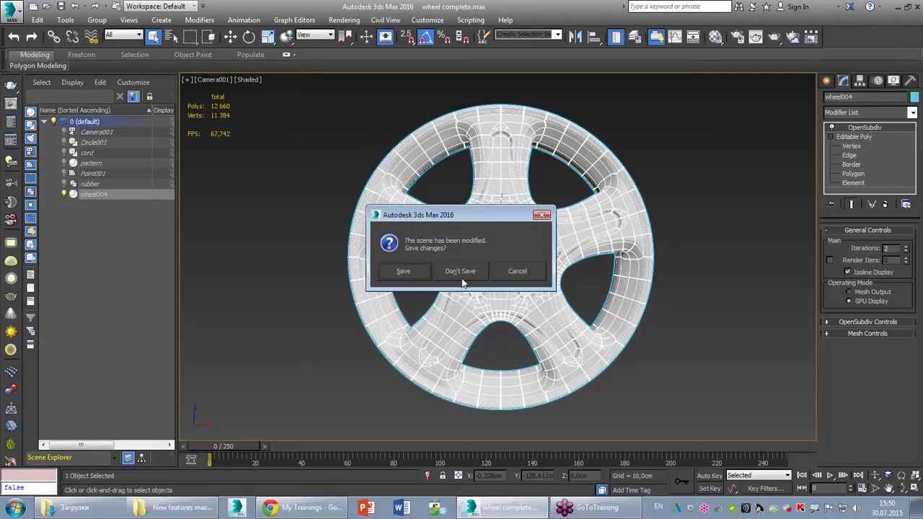
# - Cancel the prompt, then reset to an empty Untitled scene without saving
pyautogui.click(526, 272)
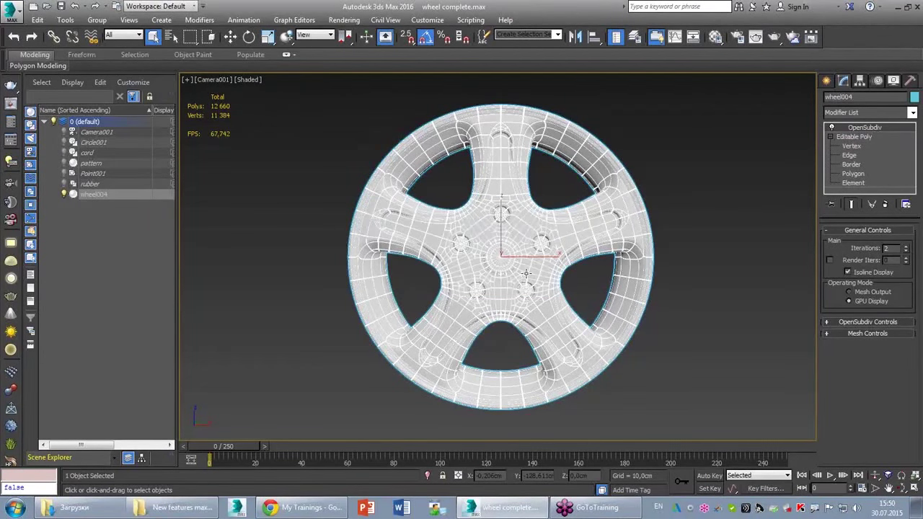
pyautogui.click(10, 10)
pyautogui.click(37, 66)
pyautogui.click(443, 272)
pyautogui.click(435, 274)
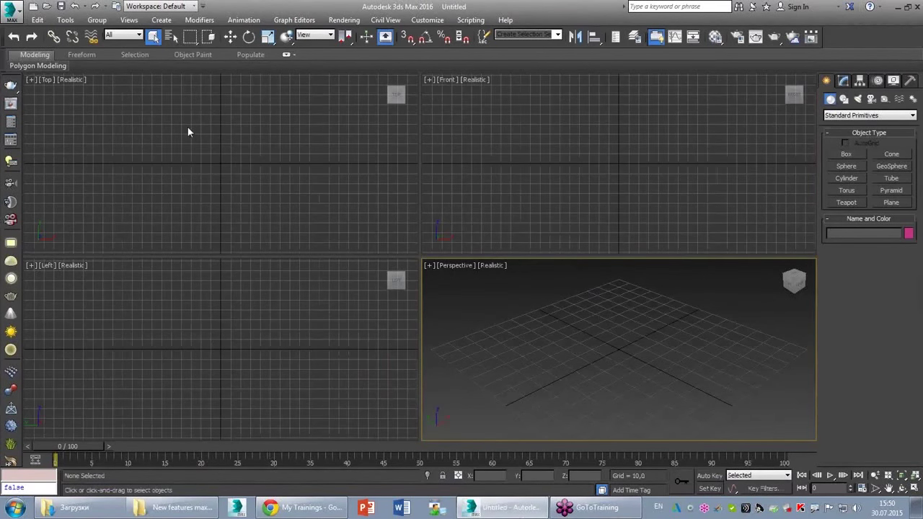
# - Open Camera sequencer.max from D:\New features max 2016 and accept the gamma prompt
pyautogui.click(47, 6)
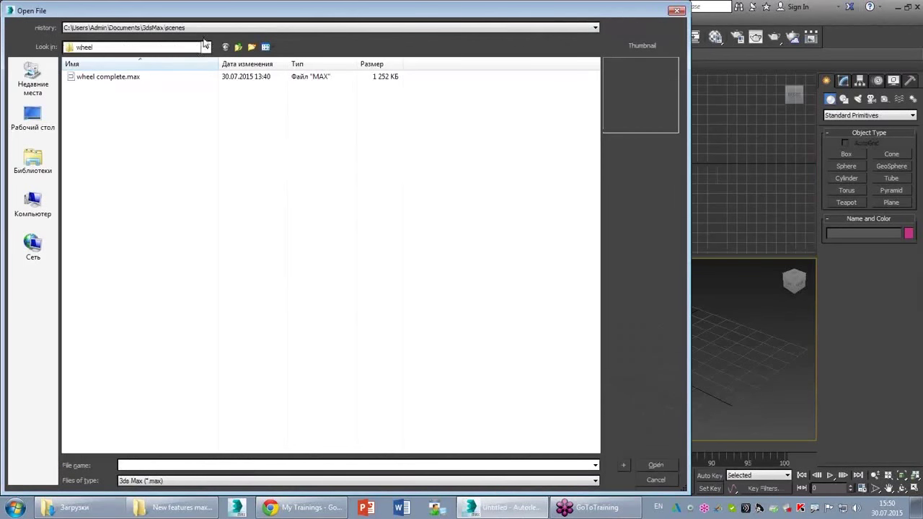
pyautogui.click(205, 28)
pyautogui.click(171, 27)
pyautogui.click(203, 28)
pyautogui.click(187, 39)
pyautogui.click(238, 46)
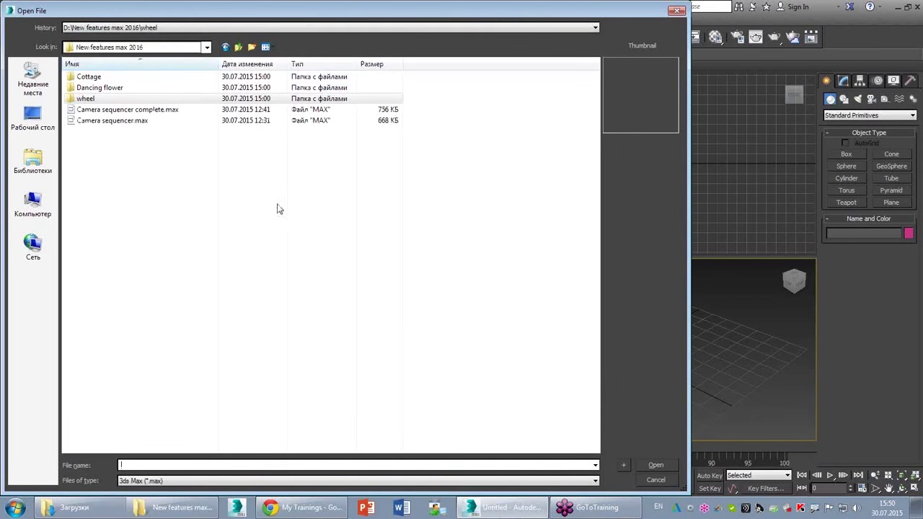
pyautogui.click(133, 122)
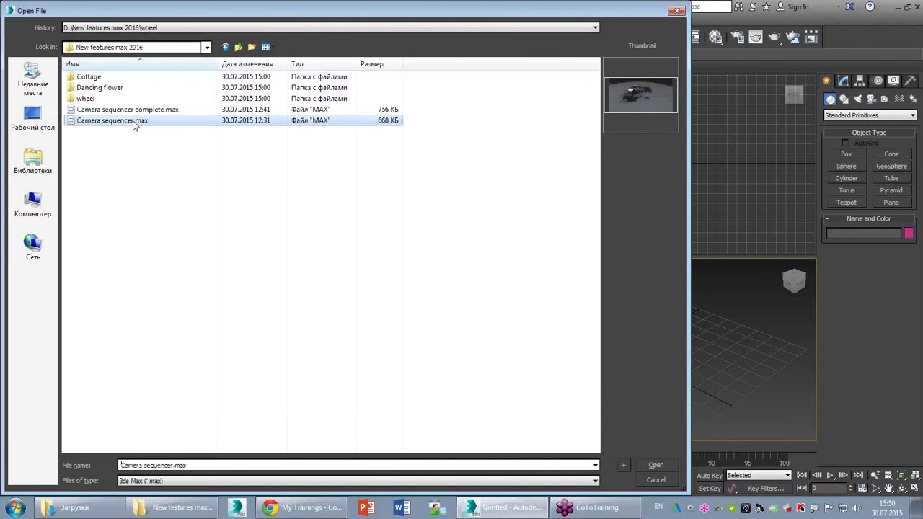
pyautogui.doubleClick(134, 124)
pyautogui.click(465, 345)
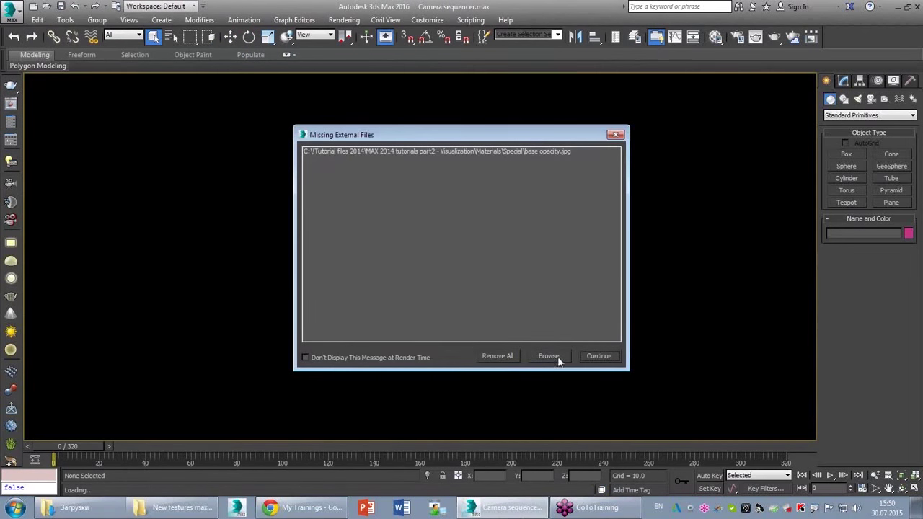
# - Dismiss the missing-texture warning, orbit the robot-arm scene and preview its animation
pyautogui.click(599, 356)
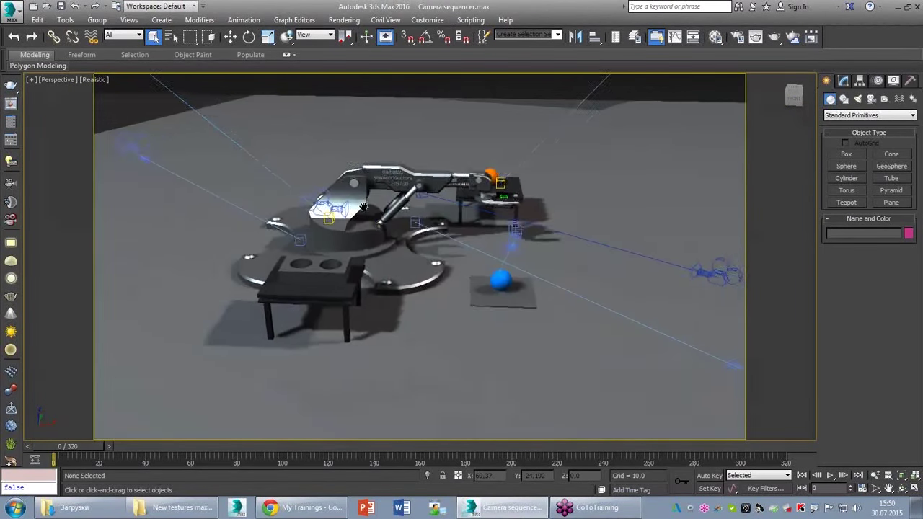
pyautogui.scroll(3, 440, 228)
pyautogui.keyDown('alt'); pyautogui.moveTo(440, 227); pyautogui.dragTo(440, 260, button='middle'); pyautogui.keyUp('alt')
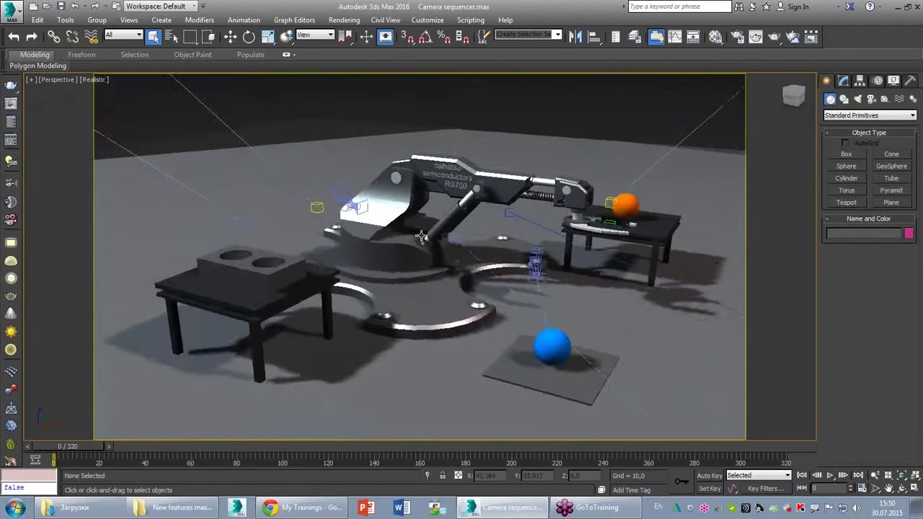
pyautogui.click(830, 476)
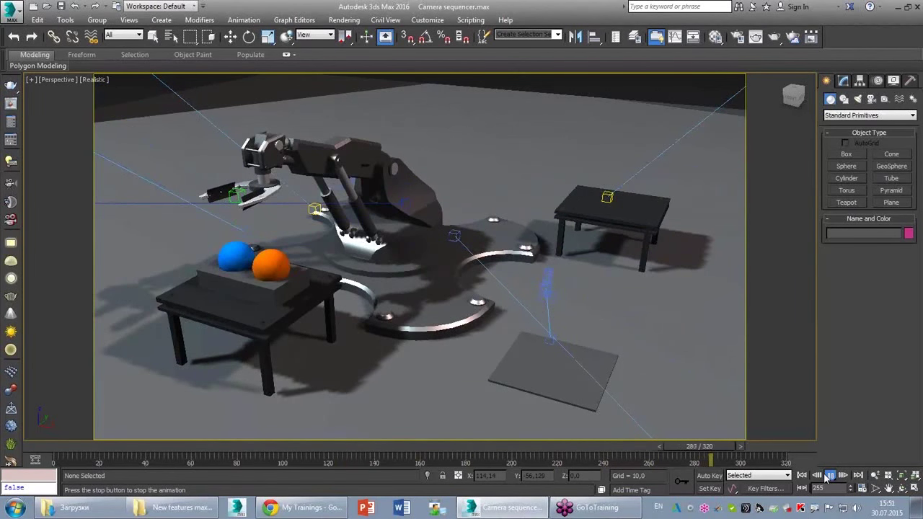
pyautogui.press('/')
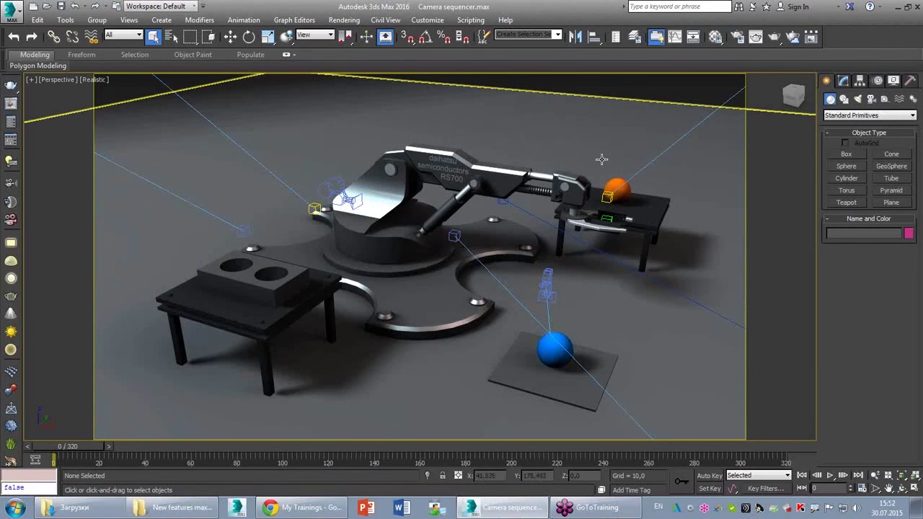
# - Maximize the Perspective viewport and look through the all view and Animated cameras
pyautogui.hotkey('alt', 'w')
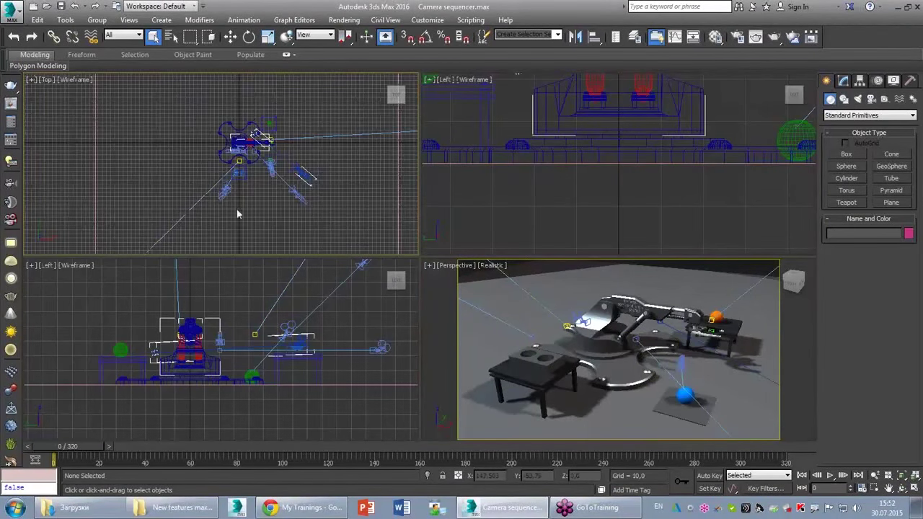
pyautogui.click(518, 314)
pyautogui.hotkey('alt', 'w')
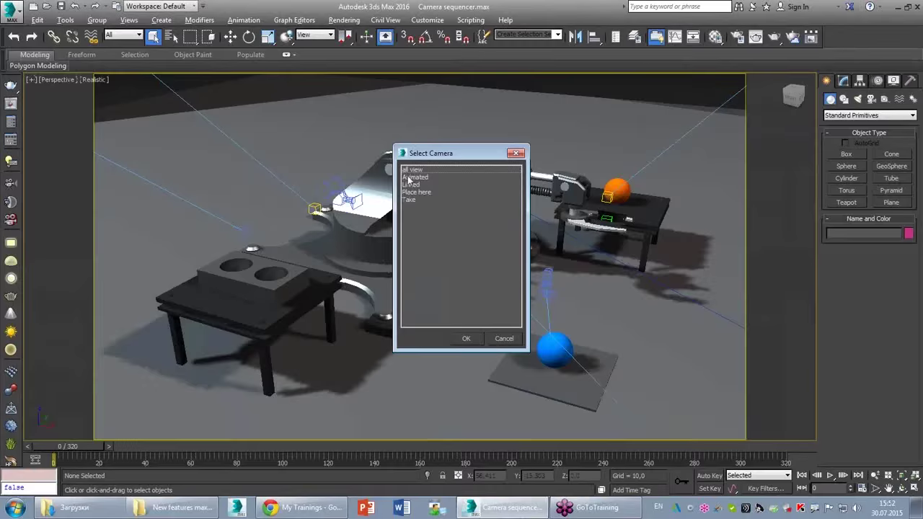
pyautogui.doubleClick(413, 171)
pyautogui.press('c')
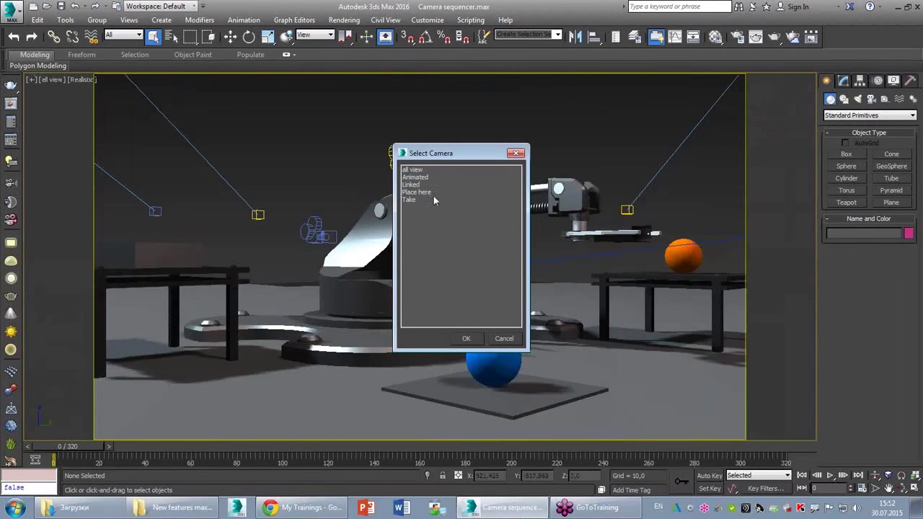
pyautogui.doubleClick(431, 179)
# - Check the Linked, Place here and Take cameras around frames 24 and 131, then restore four viewports
pyautogui.moveTo(97, 447)
pyautogui.mouseDown()
pyautogui.moveTo(149, 452)
pyautogui.moveTo(134, 452)
pyautogui.mouseUp()
pyautogui.press('c')
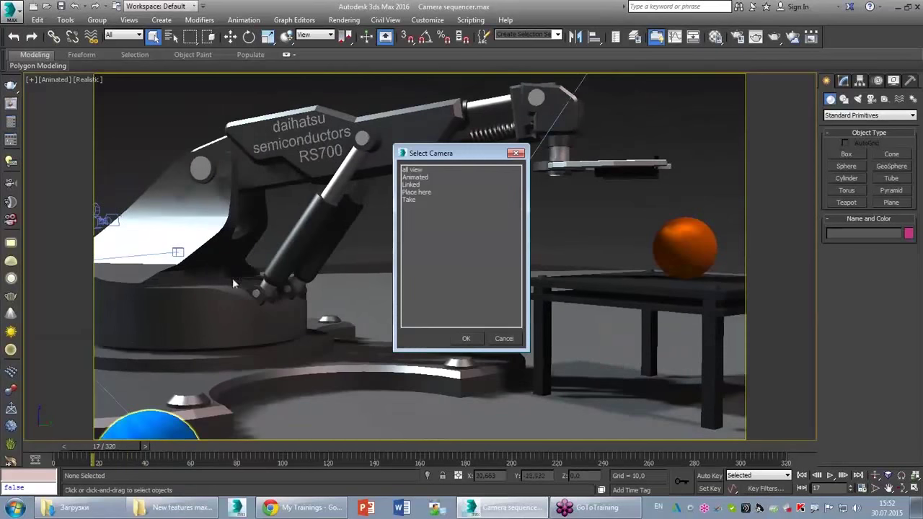
pyautogui.doubleClick(414, 181)
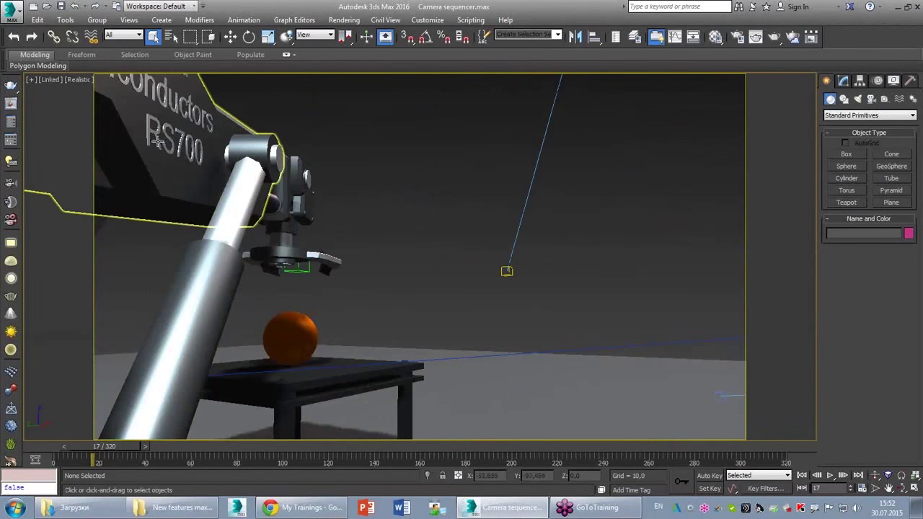
pyautogui.moveTo(144, 445)
pyautogui.mouseDown()
pyautogui.moveTo(381, 448)
pyautogui.moveTo(650, 470)
pyautogui.moveTo(60, 462)
pyautogui.moveTo(245, 442)
pyautogui.moveTo(671, 446)
pyautogui.moveTo(117, 482)
pyautogui.moveTo(94, 459)
pyautogui.moveTo(175, 449)
pyautogui.moveTo(505, 449)
pyautogui.moveTo(69, 449)
pyautogui.mouseUp()
pyautogui.doubleClick(418, 192)
pyautogui.press('c')
pyautogui.doubleClick(433, 200)
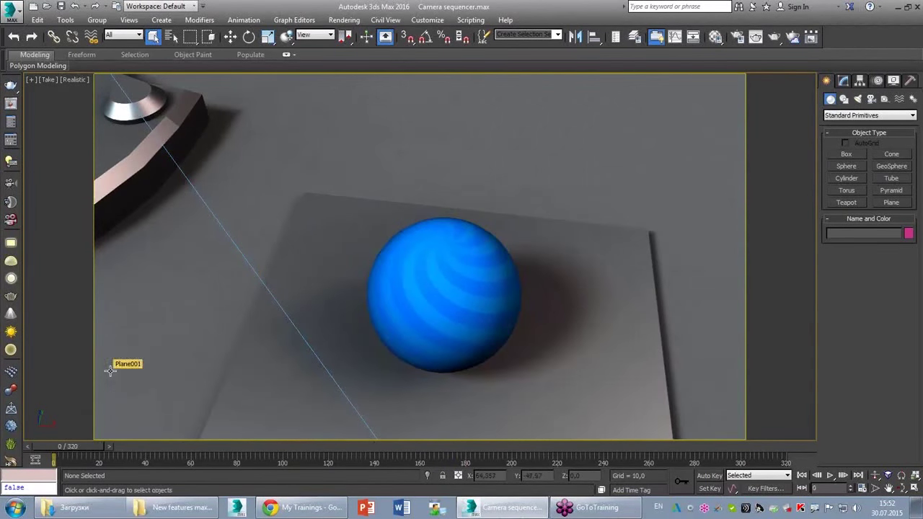
pyautogui.hotkey('alt', 'w')
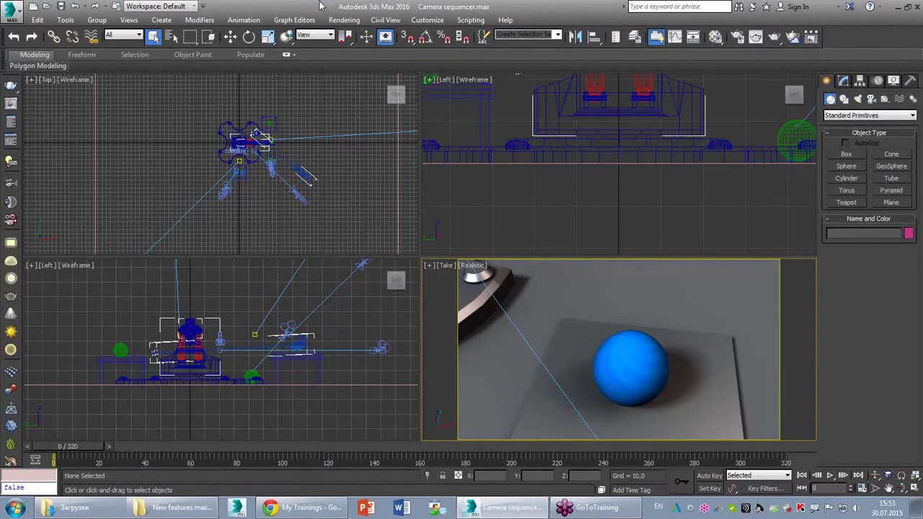
pyautogui.click(334, 21)
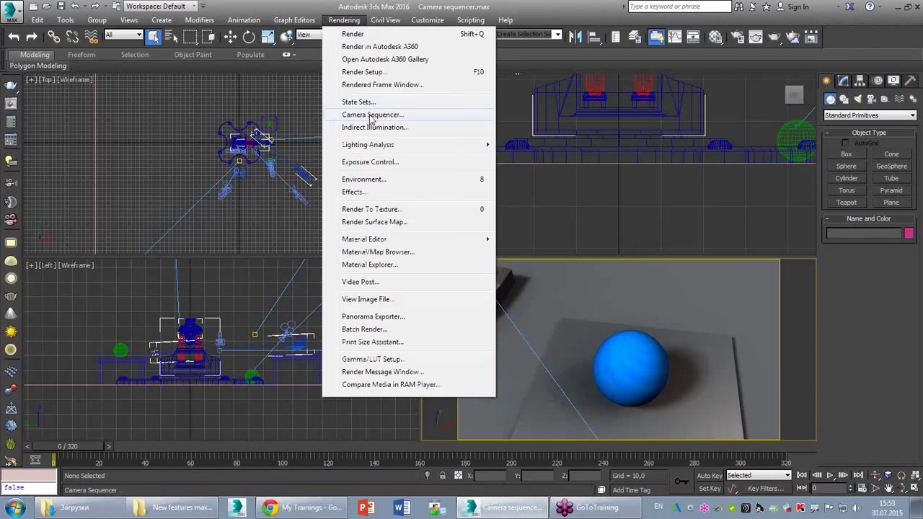
# - Dock the Camera Sequencer panel, make it taller and glance at the State Sets tree
pyautogui.click(371, 115)
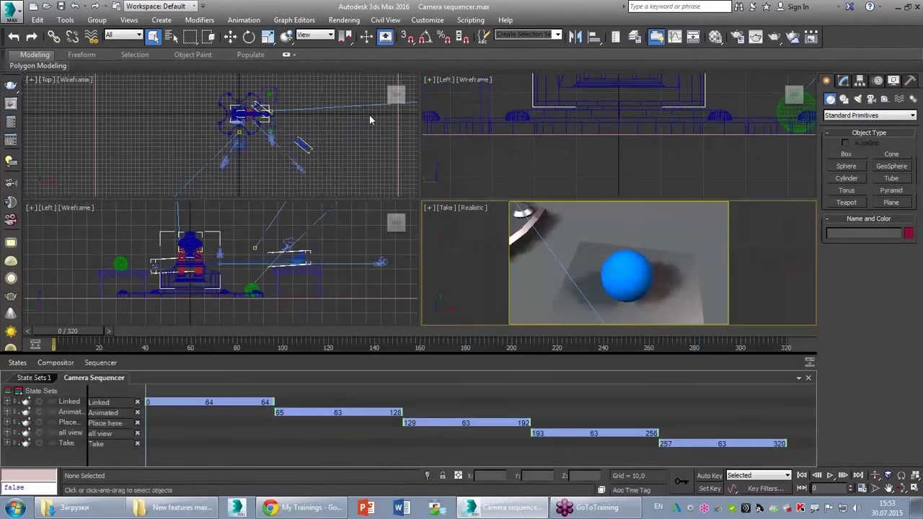
pyautogui.moveTo(22, 362)
pyautogui.mouseDown()
pyautogui.moveTo(711, 348)
pyautogui.moveTo(834, 474)
pyautogui.moveTo(3, 480)
pyautogui.moveTo(16, 361)
pyautogui.mouseUp()
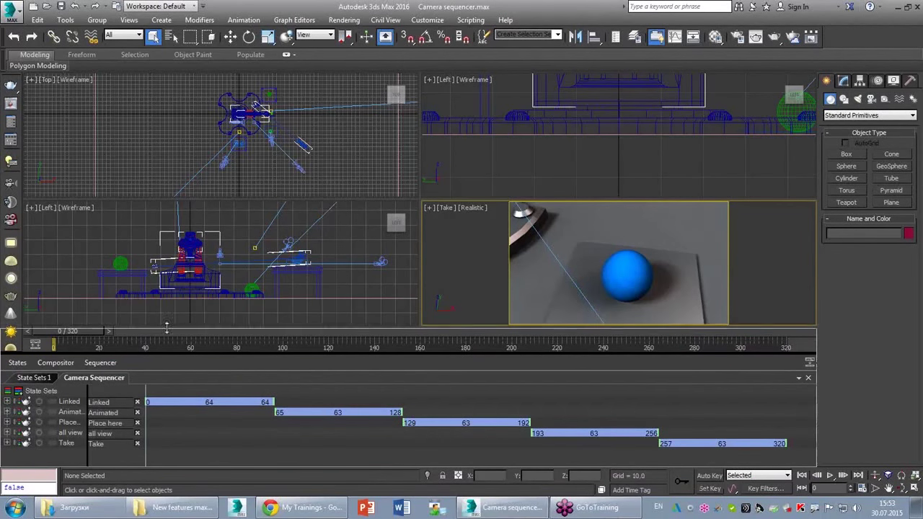
pyautogui.moveTo(168, 355); pyautogui.dragTo(163, 297)
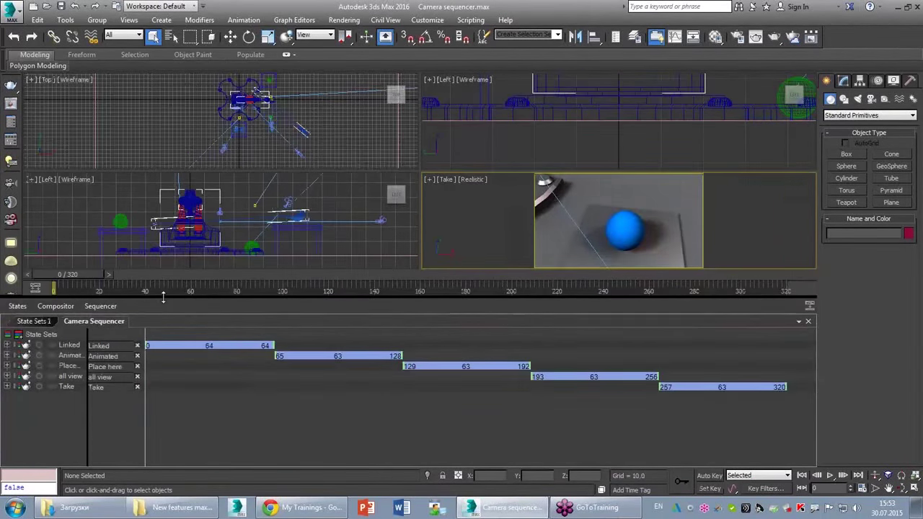
pyautogui.click(35, 321)
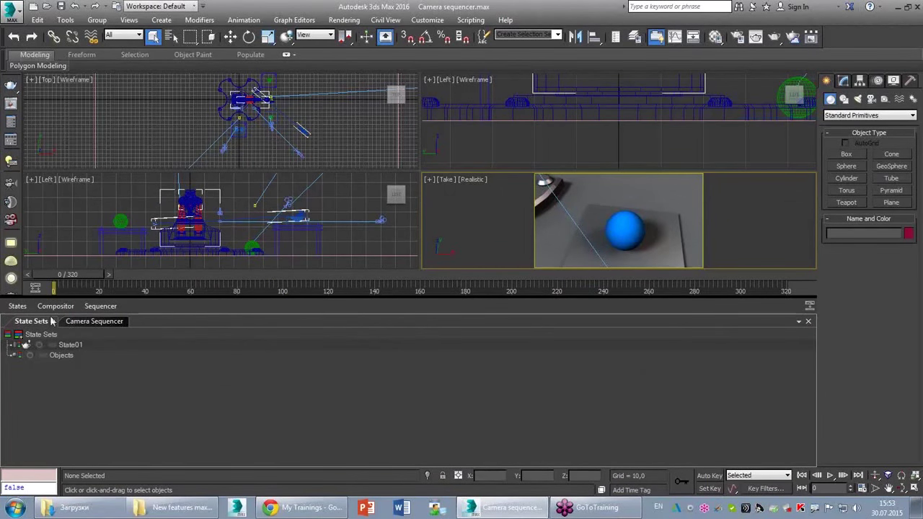
pyautogui.click(106, 324)
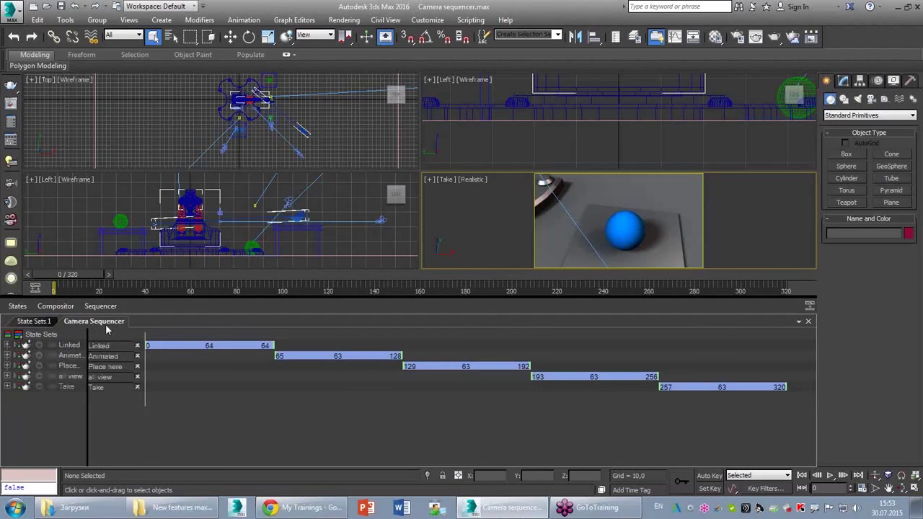
# - Rebalance the viewport height and widen the state name column to show full shot names
pyautogui.moveTo(152, 296); pyautogui.dragTo(151, 320)
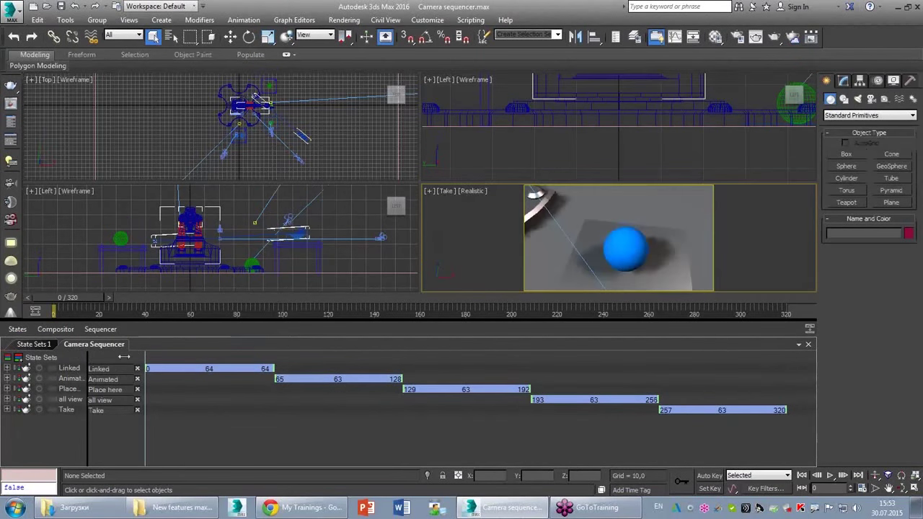
pyautogui.moveTo(88, 354); pyautogui.dragTo(116, 363)
pyautogui.moveTo(103, 409); pyautogui.dragTo(109, 424)
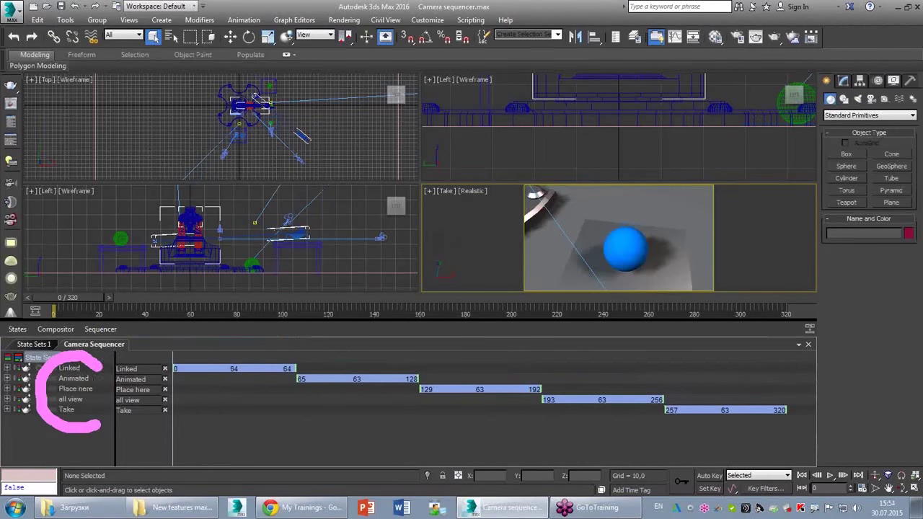
pyautogui.press('Escape')
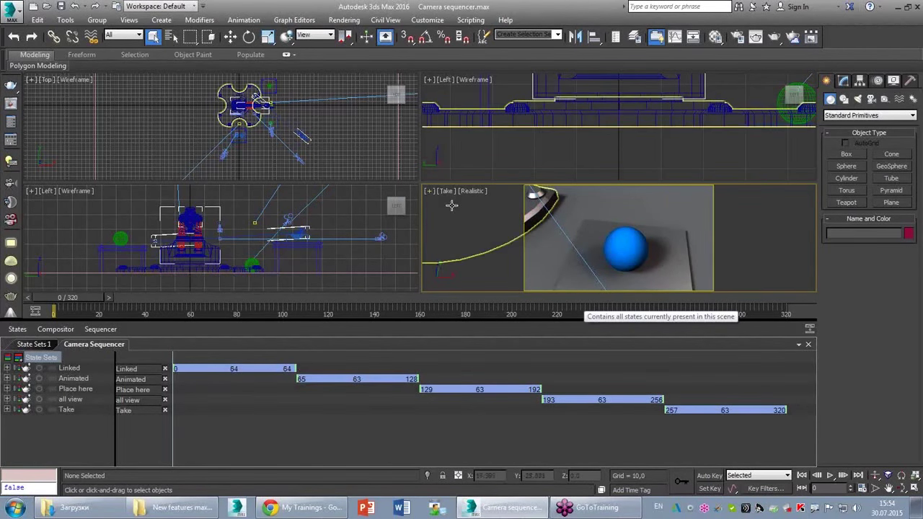
# - Maximize the Take view, play the camera sequence, stop at frame 58 and activate the Linked state
pyautogui.hotkey('alt', 'w')
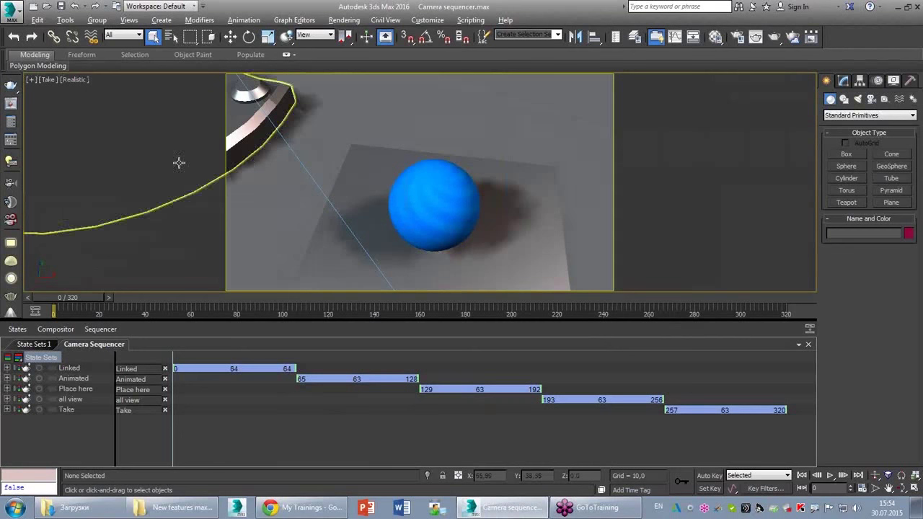
pyautogui.click(833, 478)
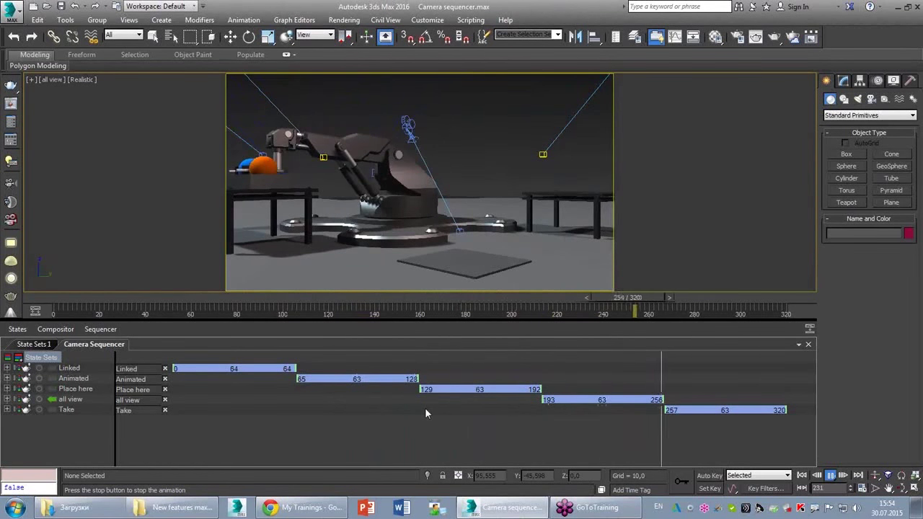
pyautogui.moveTo(763, 306); pyautogui.dragTo(204, 361)
pyautogui.click(205, 366)
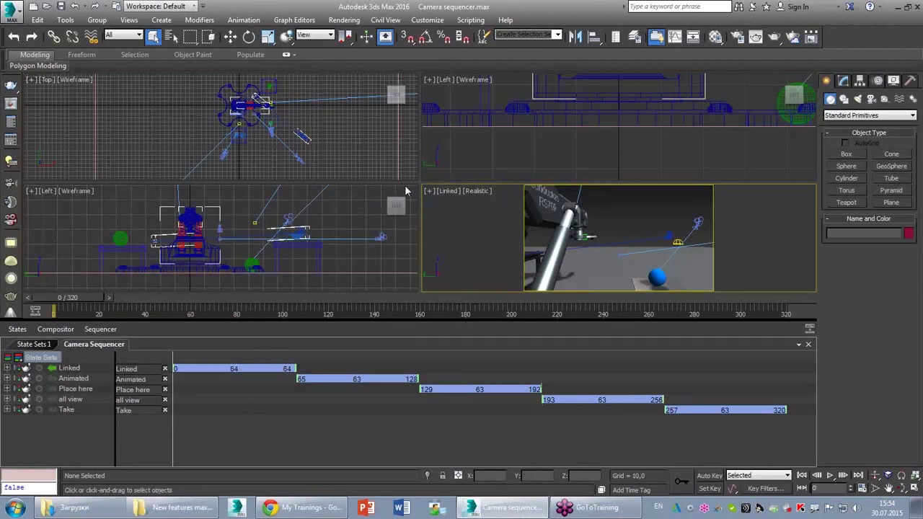
pyautogui.moveTo(406, 183); pyautogui.dragTo(407, 92)
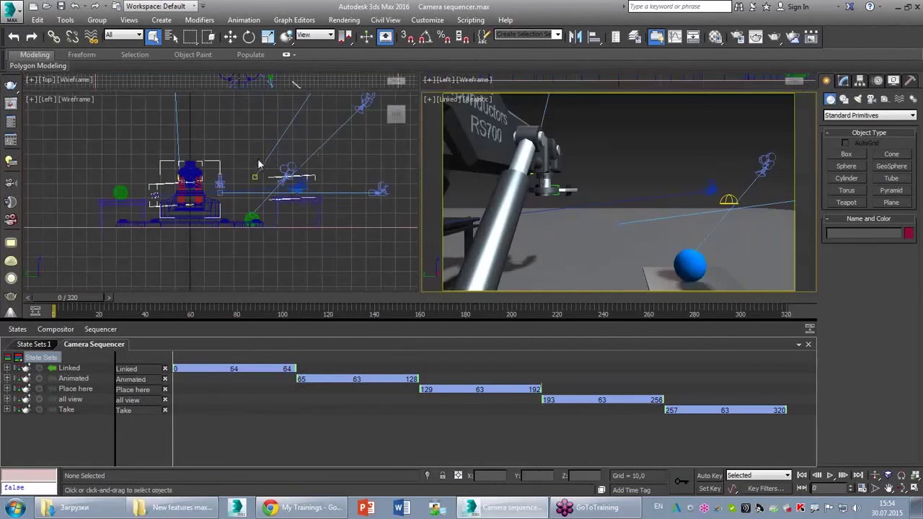
pyautogui.press('p')
pyautogui.moveTo(259, 164)
pyautogui.keyDown('alt'); pyautogui.mouseDown(button='middle')
pyautogui.moveTo(261, 212)
pyautogui.moveTo(370, 223)
pyautogui.moveTo(321, 222)
pyautogui.moveTo(303, 209)
pyautogui.mouseUp(button='middle'); pyautogui.keyUp('alt')
pyautogui.press('F3')
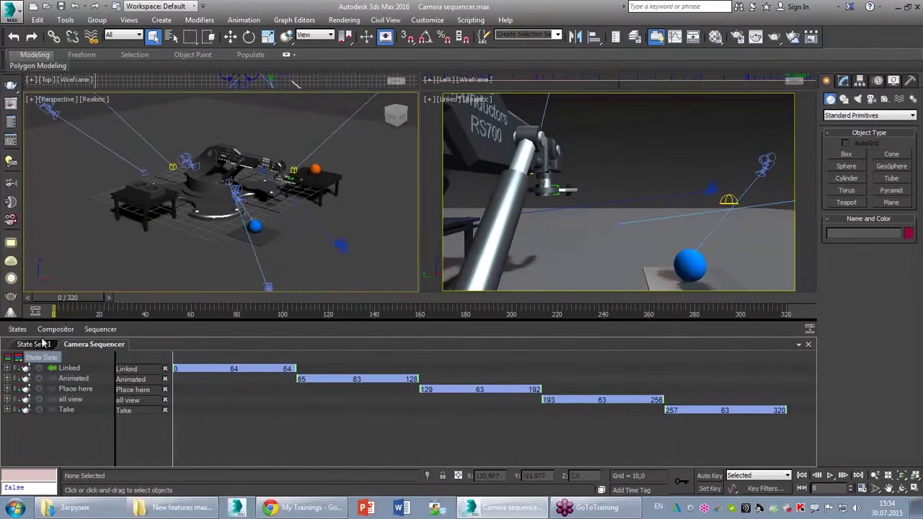
pyautogui.moveTo(63, 299)
pyautogui.mouseDown()
pyautogui.moveTo(757, 330)
pyautogui.moveTo(33, 346)
pyautogui.mouseUp()
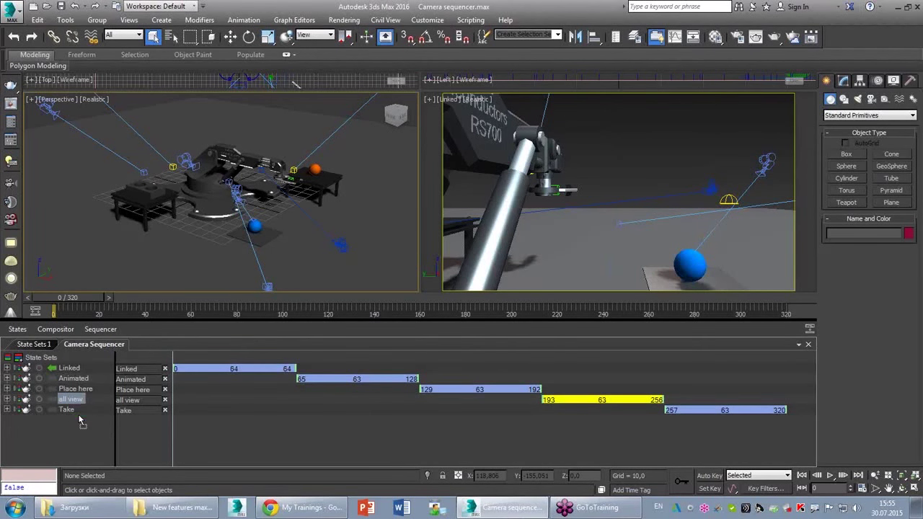
# - Move the all view clip below Take and stretch it to span frames 0–320
pyautogui.moveTo(81, 421); pyautogui.dragTo(79, 417)
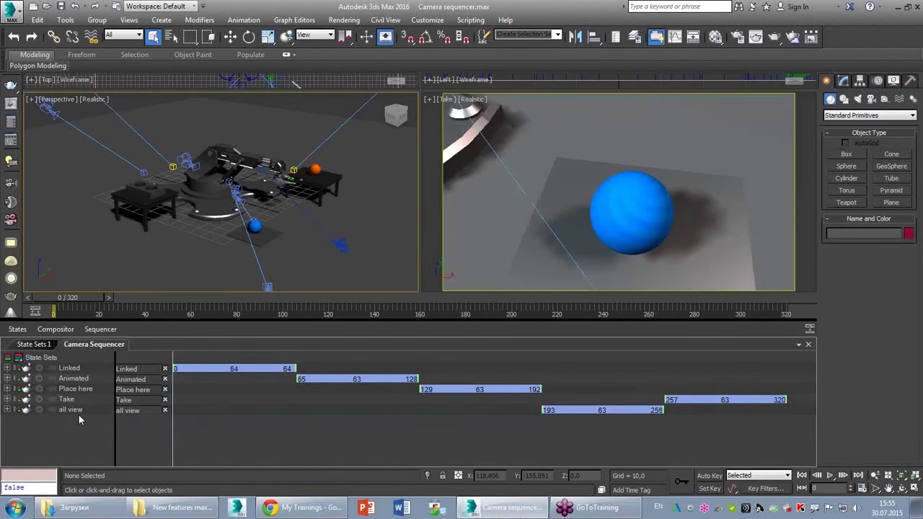
pyautogui.moveTo(499, 411)
pyautogui.mouseDown()
pyautogui.moveTo(268, 412)
pyautogui.moveTo(178, 428)
pyautogui.mouseUp()
pyautogui.moveTo(663, 411); pyautogui.dragTo(820, 411)
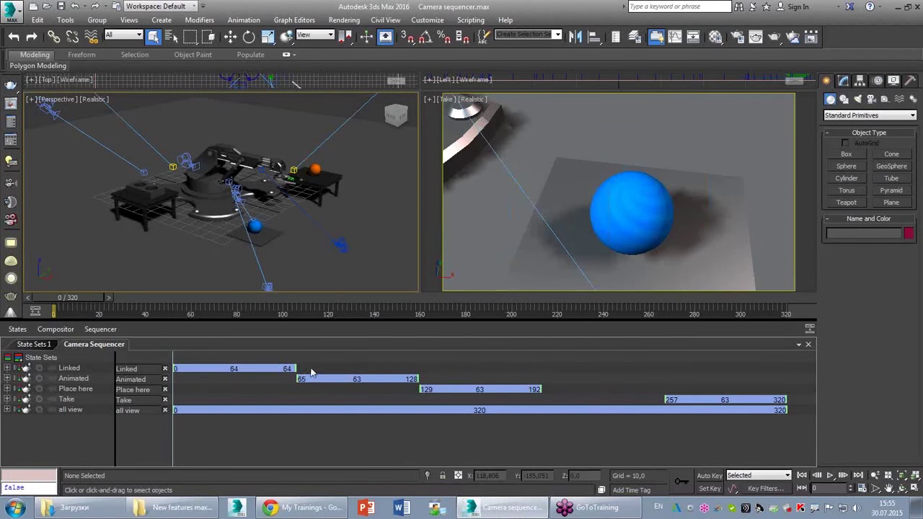
# - Trim the Linked, Animated (from 97) and Take clips, placing Linked at 29–54
pyautogui.moveTo(238, 370); pyautogui.dragTo(215, 370)
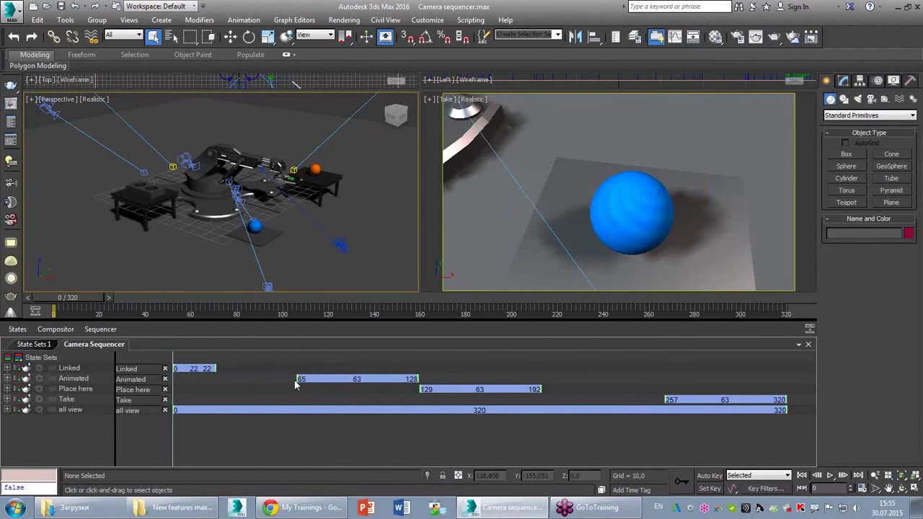
pyautogui.moveTo(301, 380); pyautogui.dragTo(485, 390)
pyautogui.moveTo(714, 402)
pyautogui.mouseDown()
pyautogui.moveTo(587, 402)
pyautogui.moveTo(648, 400)
pyautogui.mouseUp()
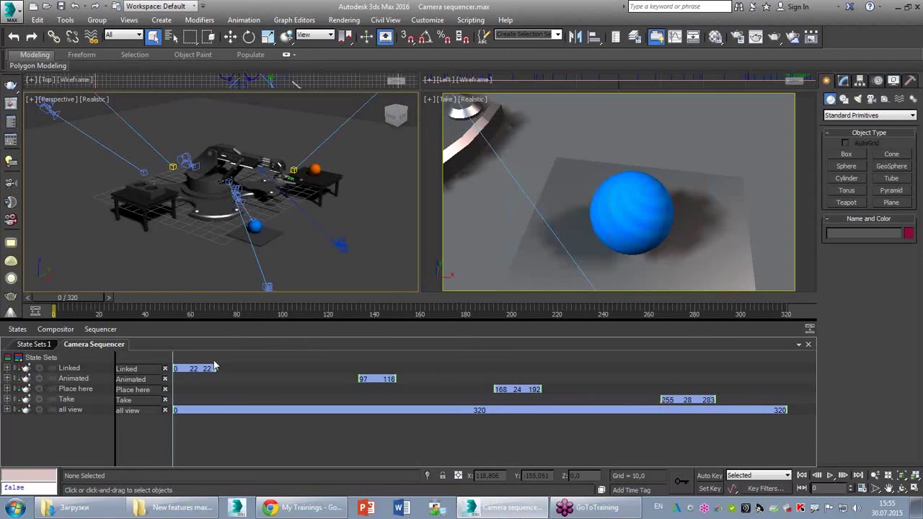
pyautogui.moveTo(207, 368); pyautogui.dragTo(245, 371)
pyautogui.moveTo(86, 295)
pyautogui.mouseDown()
pyautogui.moveTo(674, 296)
pyautogui.moveTo(110, 349)
pyautogui.moveTo(49, 329)
pyautogui.mouseUp()
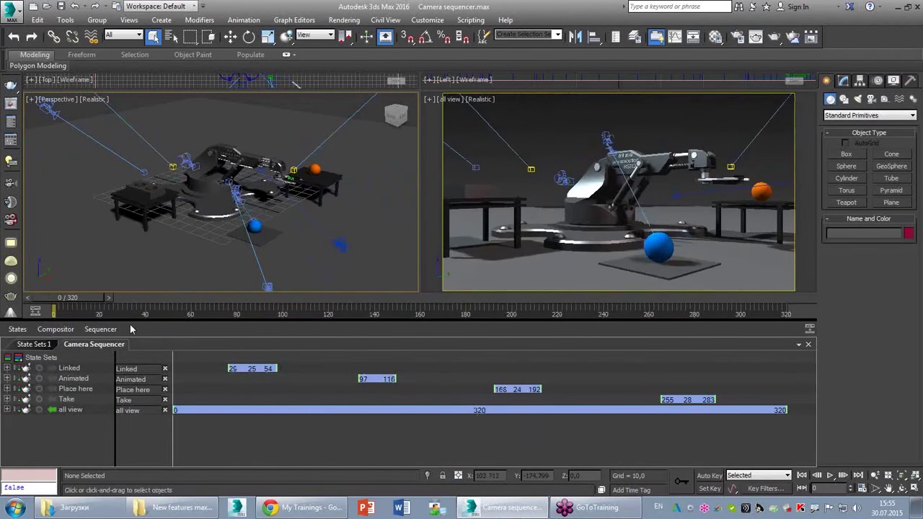
# - Preview the opening shots and move the Animated clip to start at frame 50
pyautogui.moveTo(85, 297)
pyautogui.mouseDown()
pyautogui.moveTo(158, 298)
pyautogui.moveTo(133, 298)
pyautogui.mouseUp()
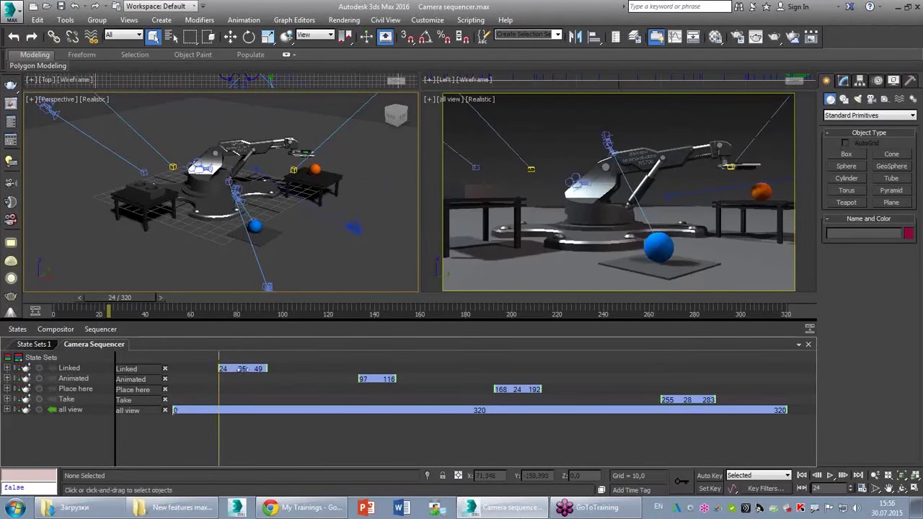
pyautogui.moveTo(110, 301)
pyautogui.mouseDown()
pyautogui.moveTo(365, 305)
pyautogui.moveTo(210, 315)
pyautogui.moveTo(505, 320)
pyautogui.moveTo(177, 321)
pyautogui.mouseUp()
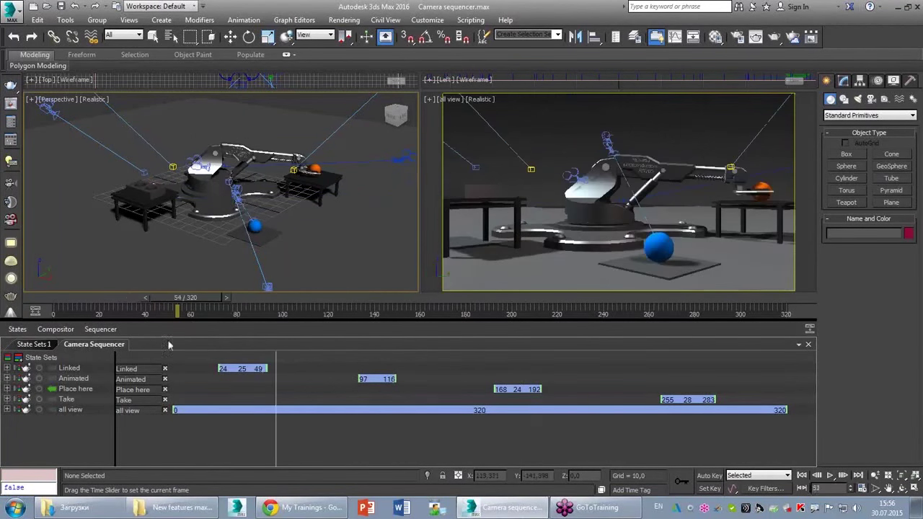
pyautogui.click(74, 380)
pyautogui.moveTo(385, 383); pyautogui.dragTo(294, 390)
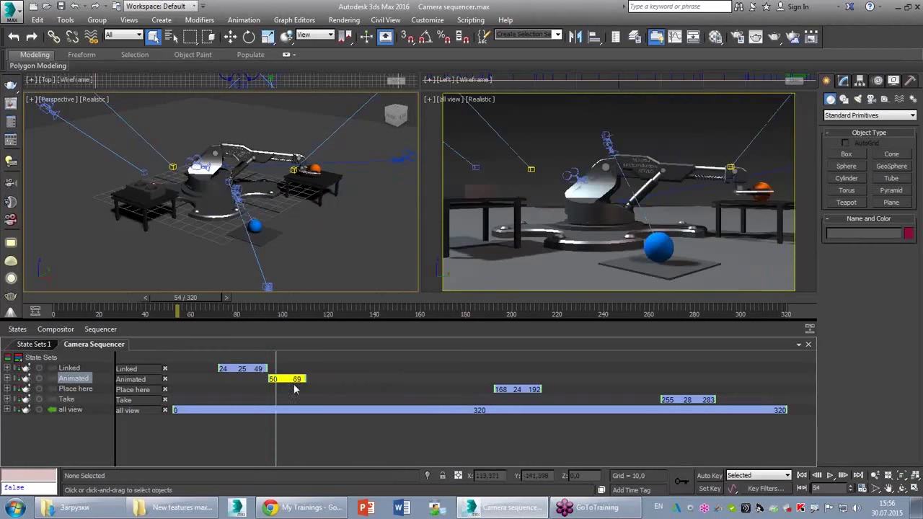
pyautogui.moveTo(175, 309); pyautogui.dragTo(217, 312)
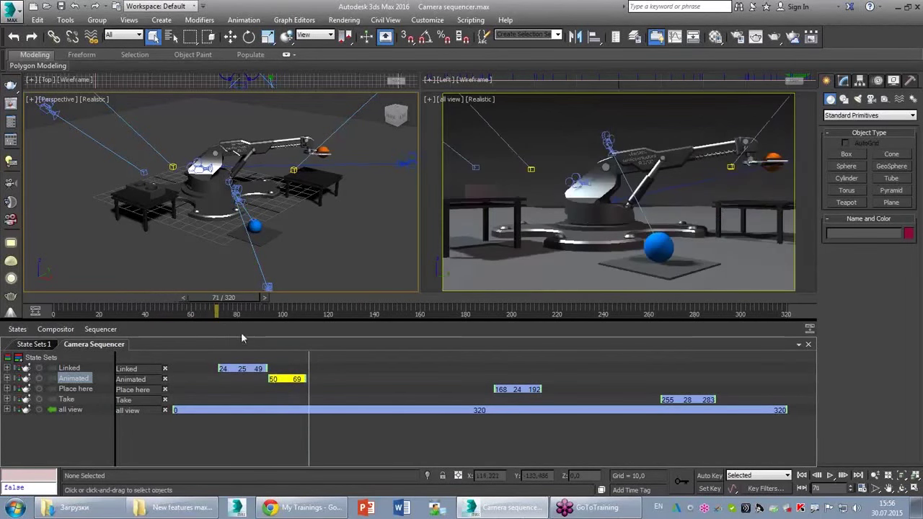
# - Move the Place here clip to start at frame 101 and preview its camera
pyautogui.moveTo(244, 300)
pyautogui.mouseDown()
pyautogui.moveTo(316, 305)
pyautogui.moveTo(285, 301)
pyautogui.mouseUp()
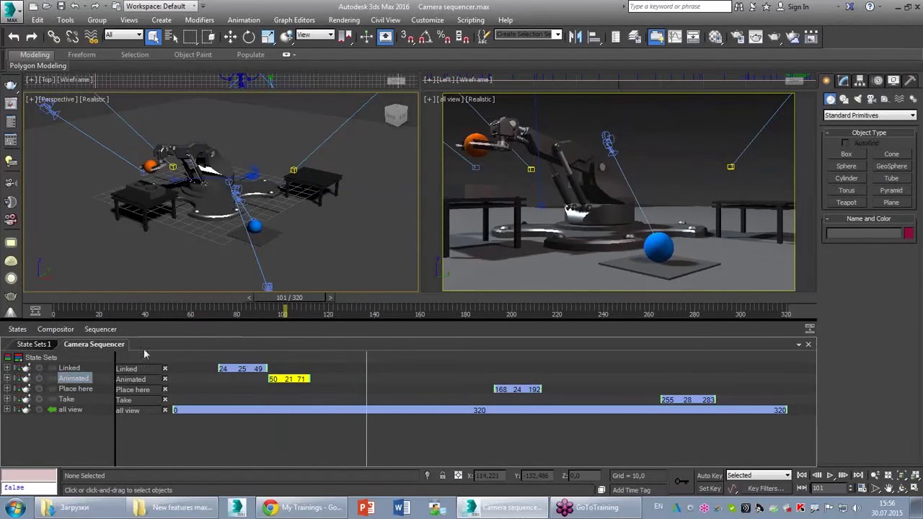
pyautogui.click(75, 390)
pyautogui.moveTo(511, 391)
pyautogui.mouseDown()
pyautogui.moveTo(410, 390)
pyautogui.moveTo(388, 399)
pyautogui.mouseUp()
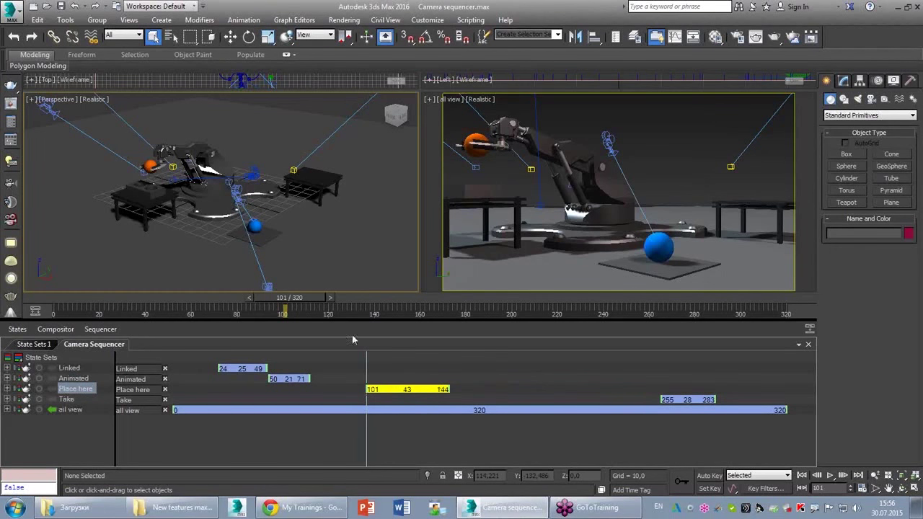
pyautogui.moveTo(306, 300)
pyautogui.mouseDown()
pyautogui.moveTo(415, 311)
pyautogui.moveTo(420, 321)
pyautogui.mouseUp()
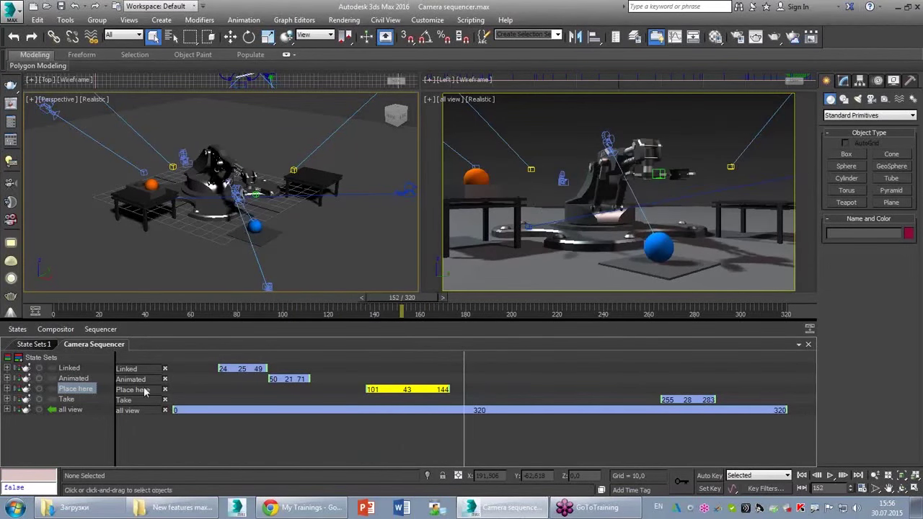
pyautogui.click(78, 380)
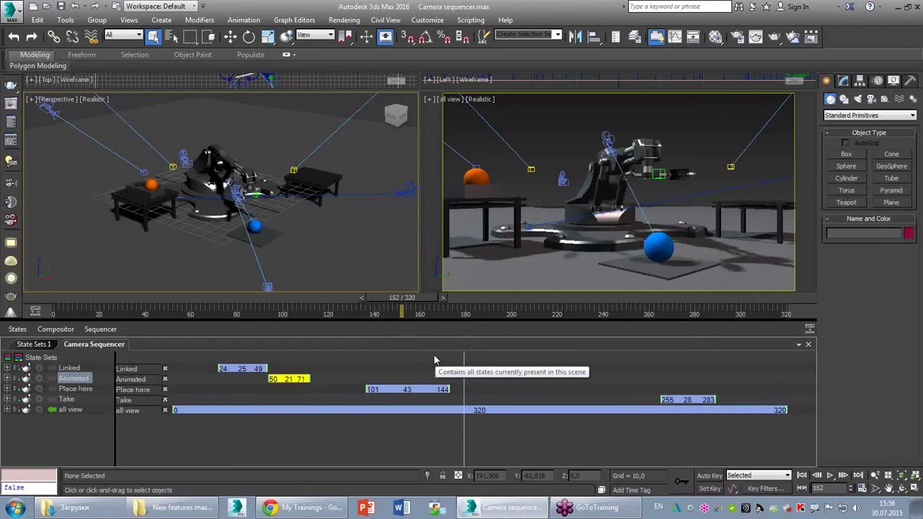
# - Add a Shot01 state using the Animated camera and preview its view
pyautogui.click(19, 358)
pyautogui.click(82, 369)
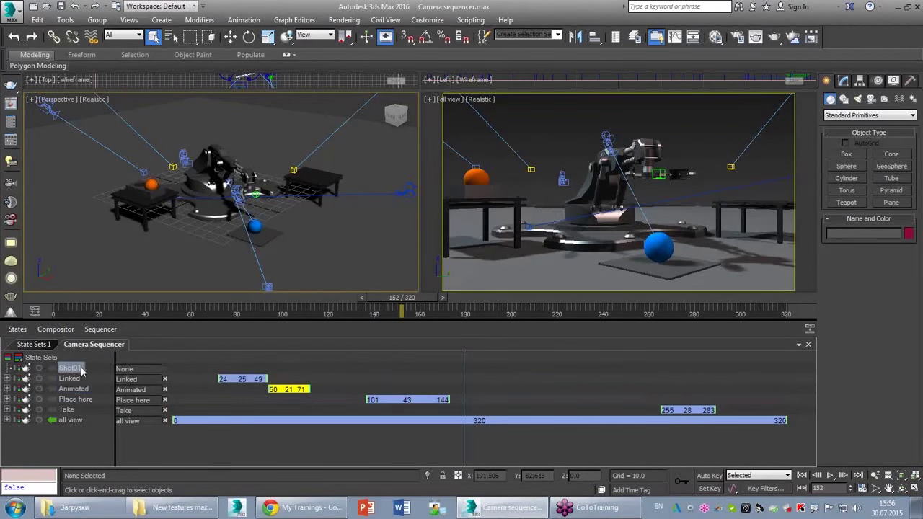
pyautogui.click(146, 370)
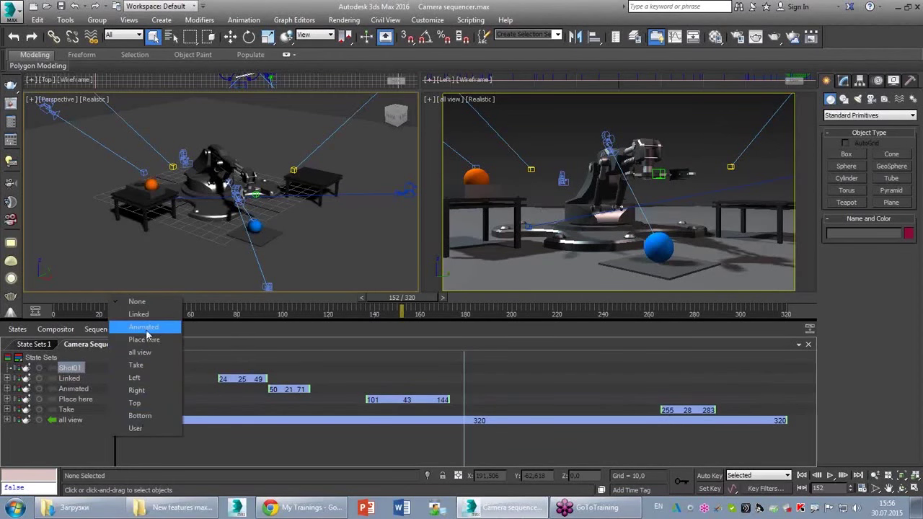
pyautogui.click(146, 329)
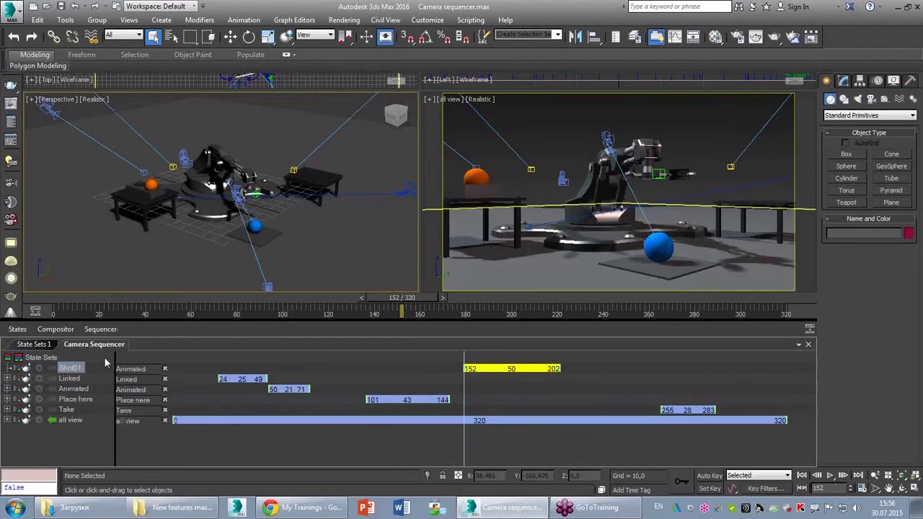
pyautogui.click(467, 363)
pyautogui.moveTo(398, 310)
pyautogui.mouseDown()
pyautogui.moveTo(469, 305)
pyautogui.moveTo(430, 331)
pyautogui.moveTo(402, 331)
pyautogui.moveTo(491, 328)
pyautogui.mouseUp()
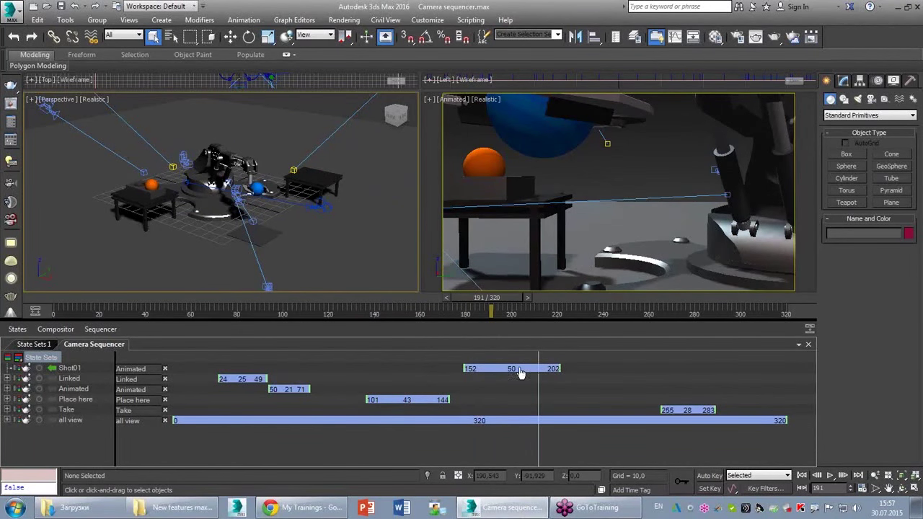
# - Place the Take clip at 163–191 and Shot01 from frame 192 to 219
pyautogui.moveTo(519, 372); pyautogui.dragTo(621, 368)
pyautogui.moveTo(687, 414); pyautogui.dragTo(511, 414)
pyautogui.moveTo(492, 309)
pyautogui.mouseDown()
pyautogui.moveTo(458, 308)
pyautogui.moveTo(415, 324)
pyautogui.moveTo(611, 327)
pyautogui.moveTo(471, 340)
pyautogui.mouseUp()
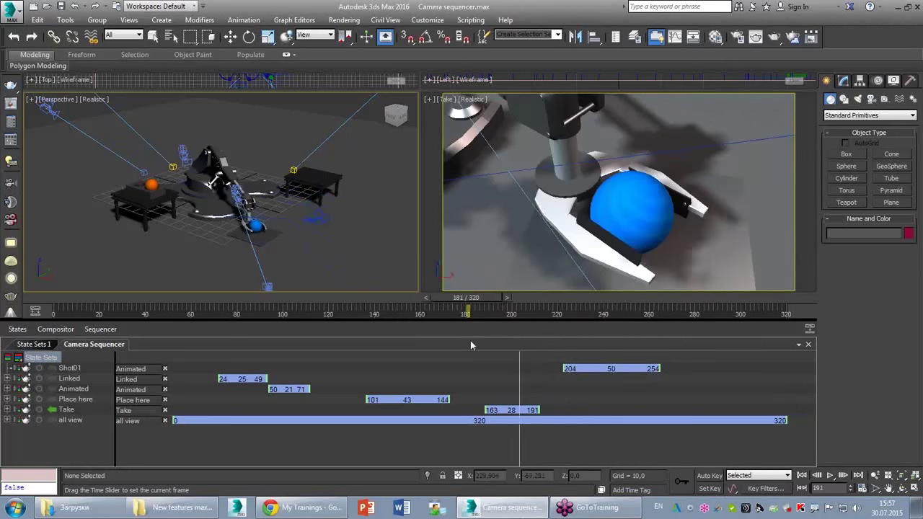
pyautogui.moveTo(598, 369); pyautogui.dragTo(575, 368)
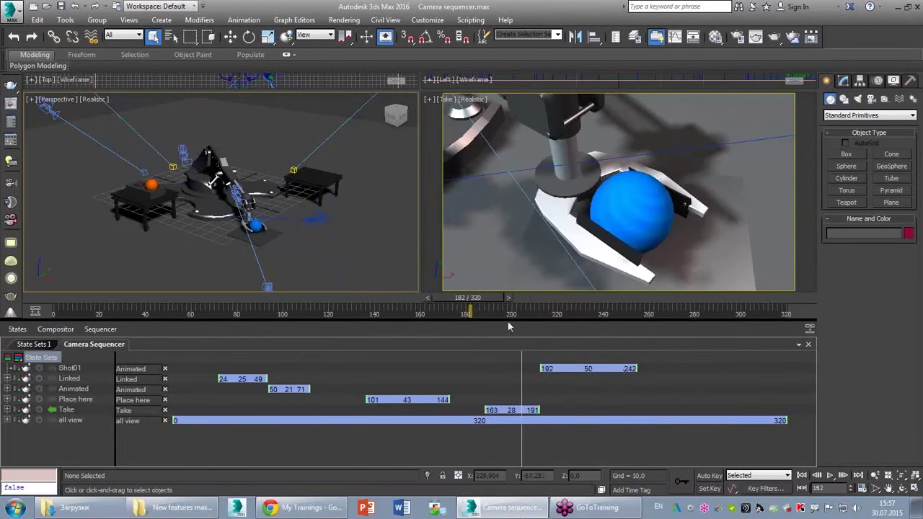
pyautogui.moveTo(511, 309); pyautogui.dragTo(514, 308)
pyautogui.moveTo(521, 309); pyautogui.dragTo(577, 315)
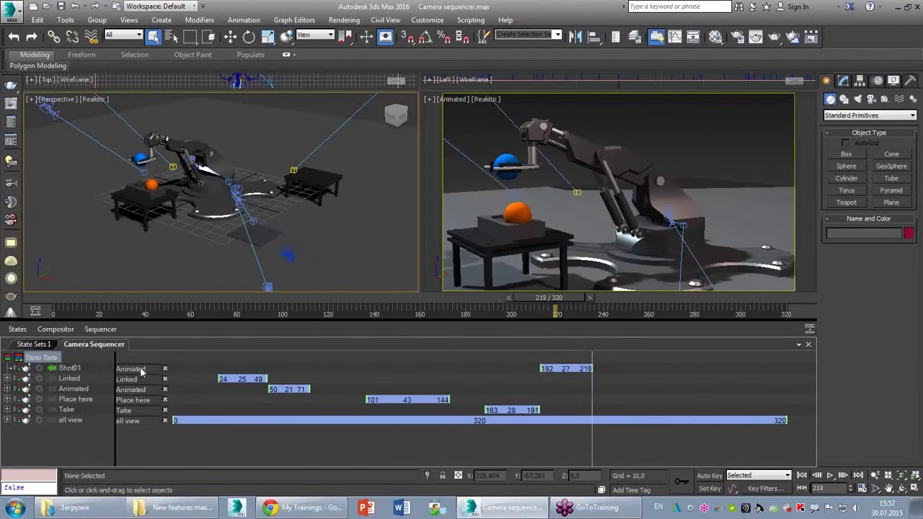
# - Select the Place here clip and adjust its bar in the sequencer
pyautogui.click(83, 402)
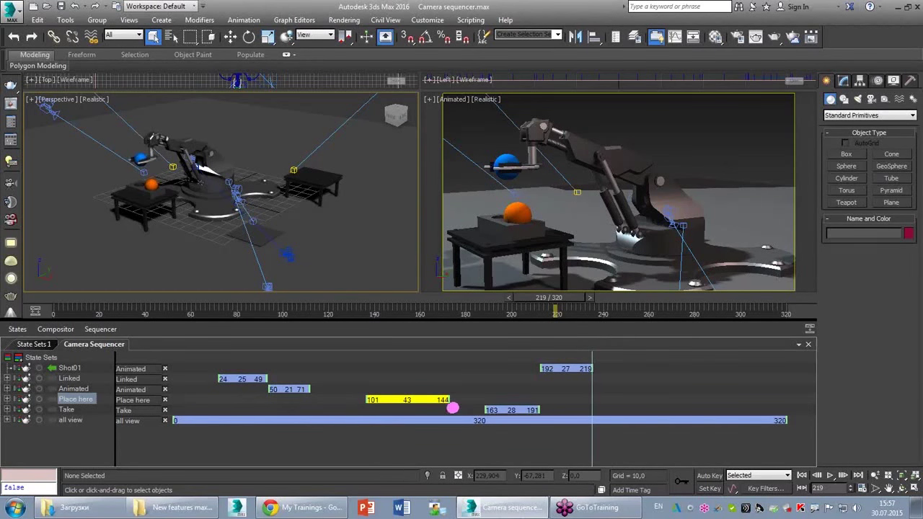
pyautogui.moveTo(452, 408); pyautogui.dragTo(456, 408)
pyautogui.moveTo(628, 408); pyautogui.dragTo(567, 408)
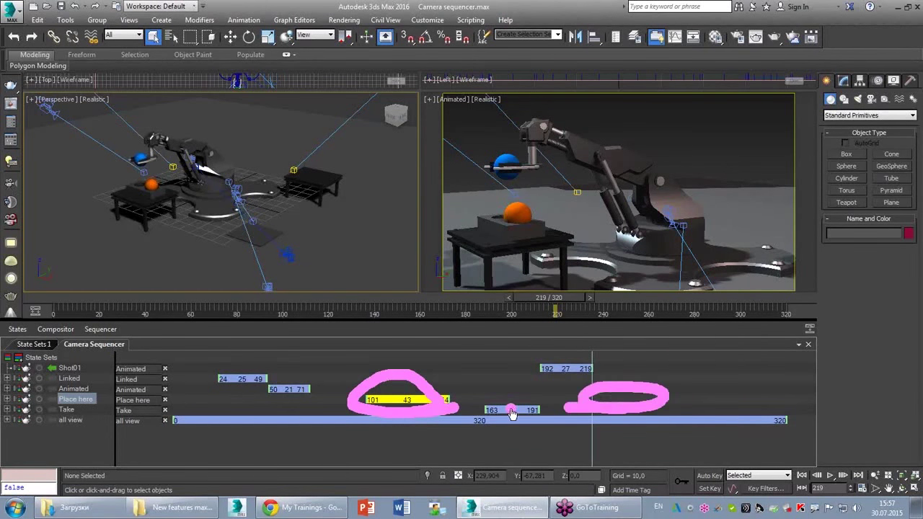
# - Add a Shot02 state using the Place here camera and preview it
pyautogui.click(18, 359)
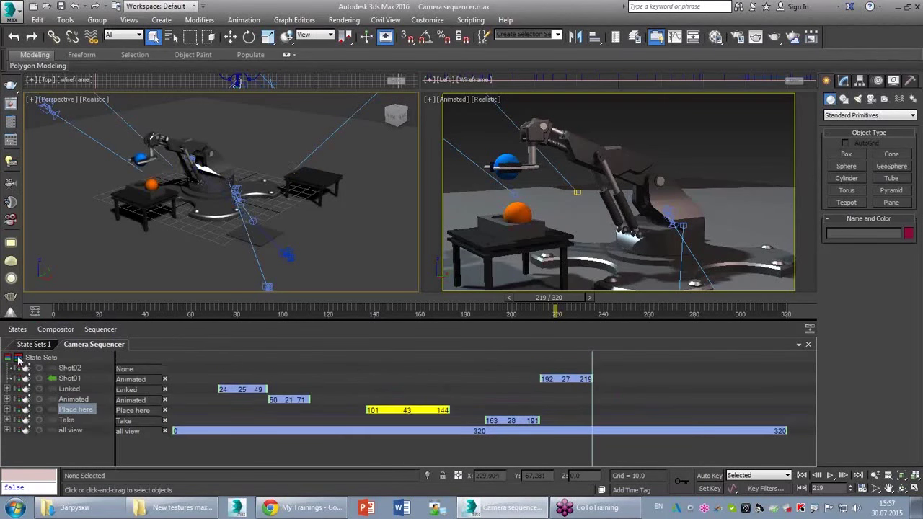
pyautogui.click(72, 369)
pyautogui.click(123, 369)
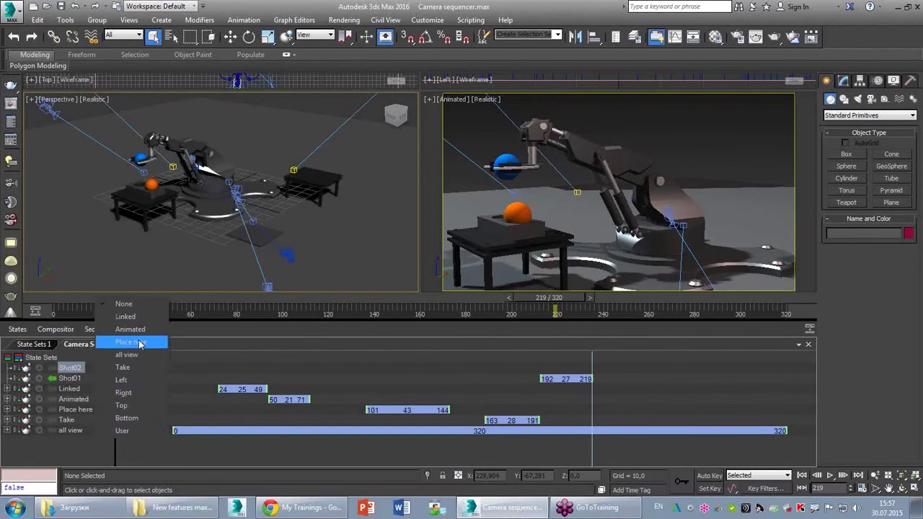
pyautogui.click(130, 343)
pyautogui.moveTo(583, 309); pyautogui.dragTo(691, 312)
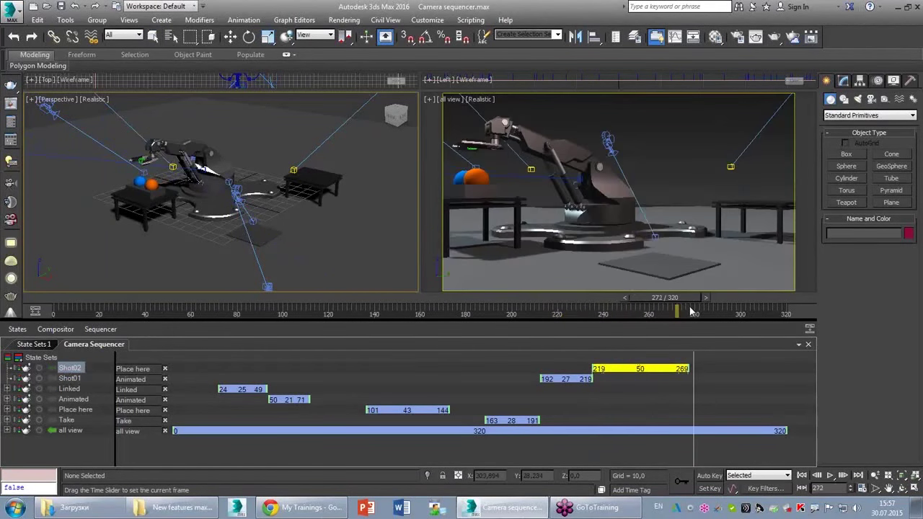
pyautogui.moveTo(691, 312); pyautogui.dragTo(678, 312)
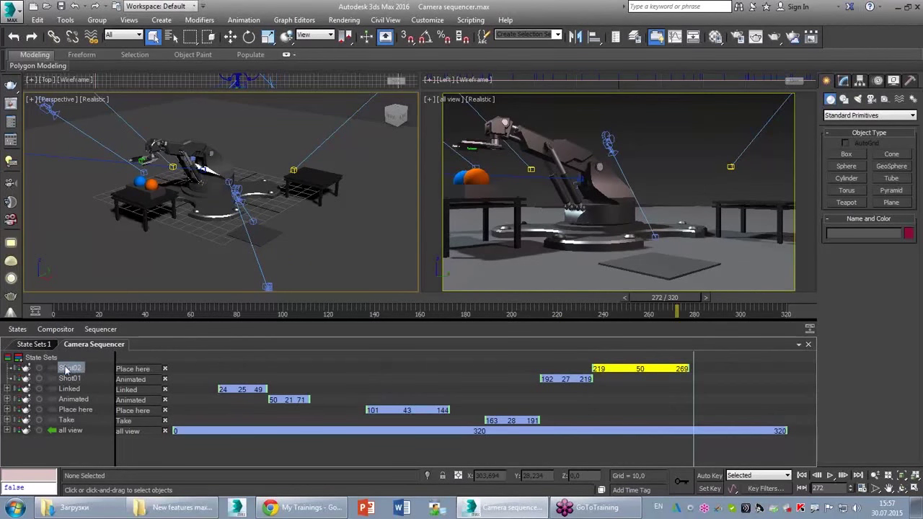
# - Add a Shot03 state with the Animated camera and trim Shot02 to end at frame 266
pyautogui.click(20, 359)
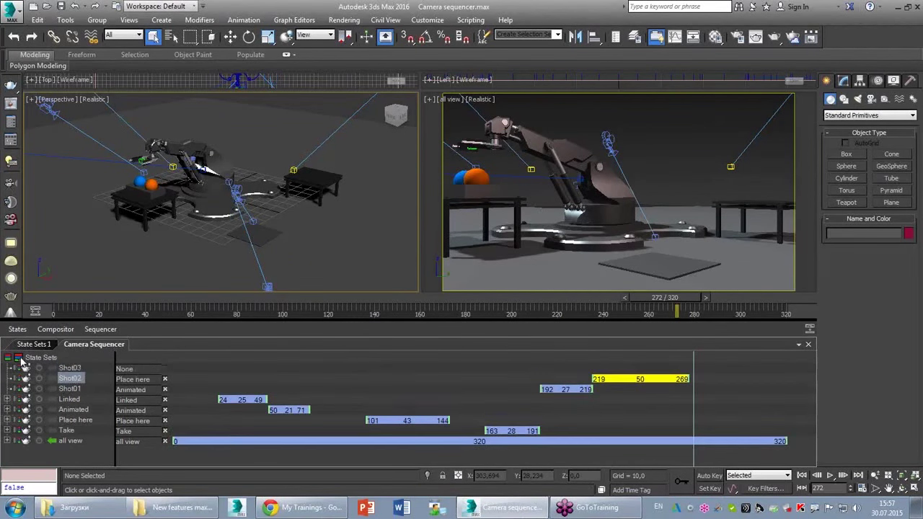
pyautogui.click(130, 369)
pyautogui.click(134, 330)
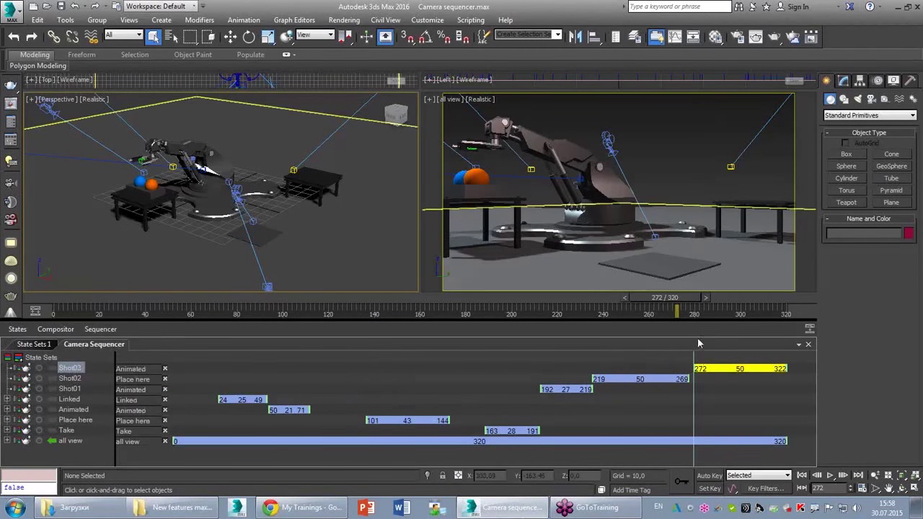
pyautogui.moveTo(685, 298)
pyautogui.mouseDown()
pyautogui.moveTo(773, 309)
pyautogui.moveTo(593, 345)
pyautogui.mouseUp()
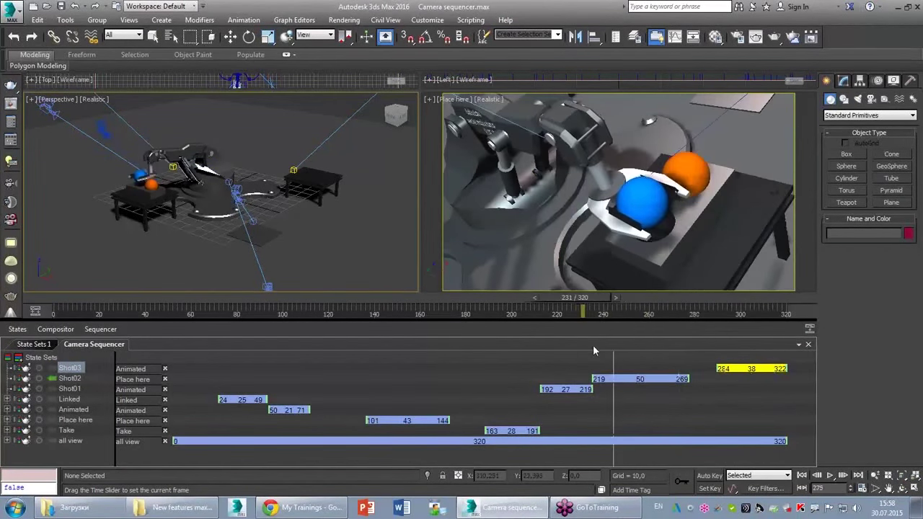
pyautogui.moveTo(688, 379); pyautogui.dragTo(682, 379)
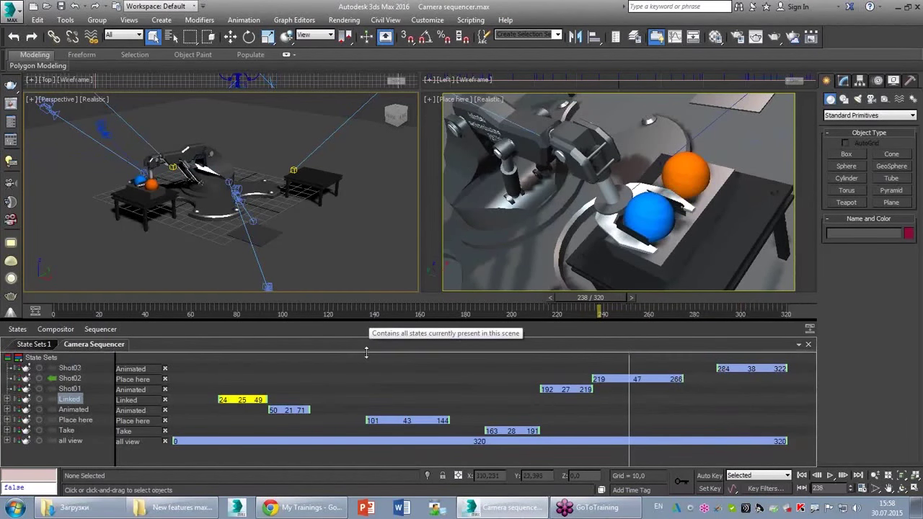
pyautogui.moveTo(367, 322); pyautogui.dragTo(368, 363)
# - Maximize the Place here view, play the camera sequence and scrub through the later shots
pyautogui.hotkey('alt', 'w')
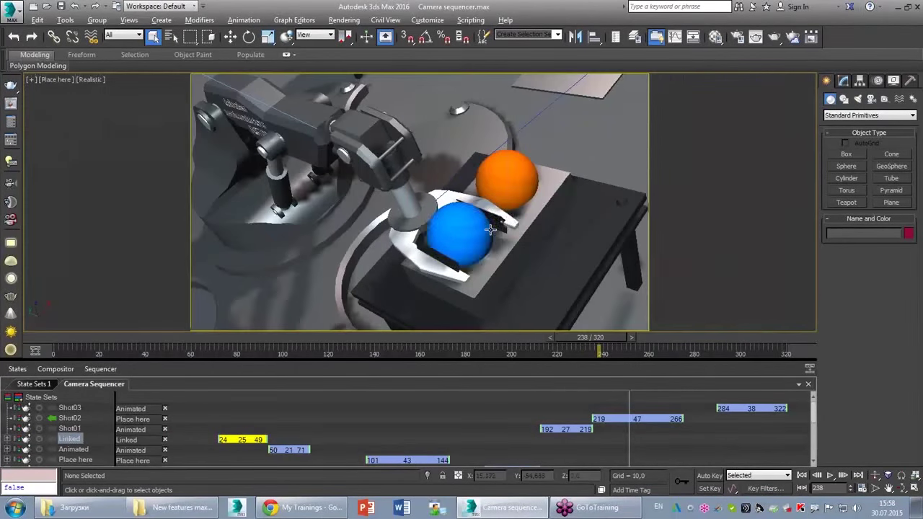
pyautogui.click(802, 476)
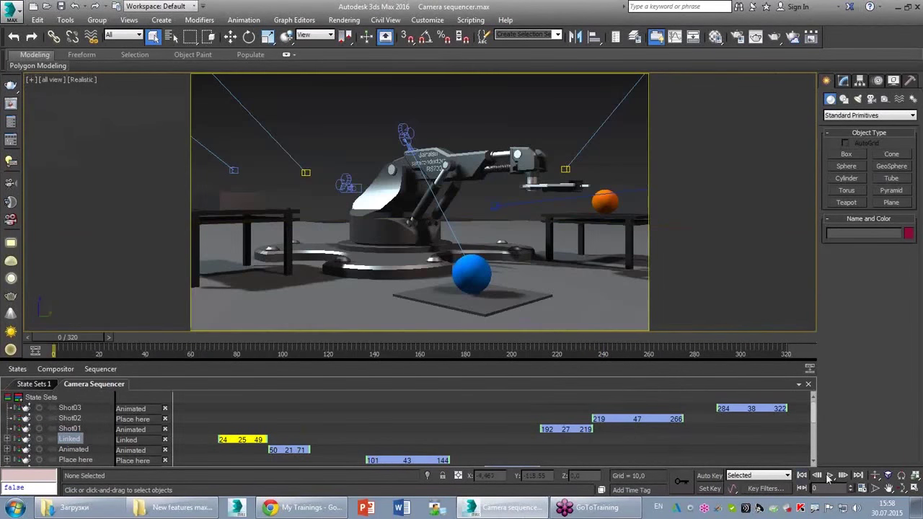
pyautogui.click(830, 476)
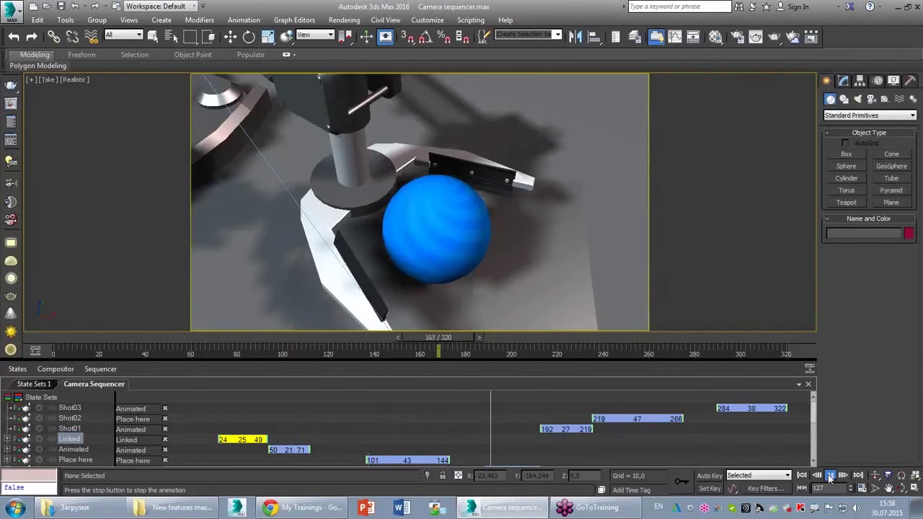
pyautogui.moveTo(591, 351); pyautogui.dragTo(479, 351)
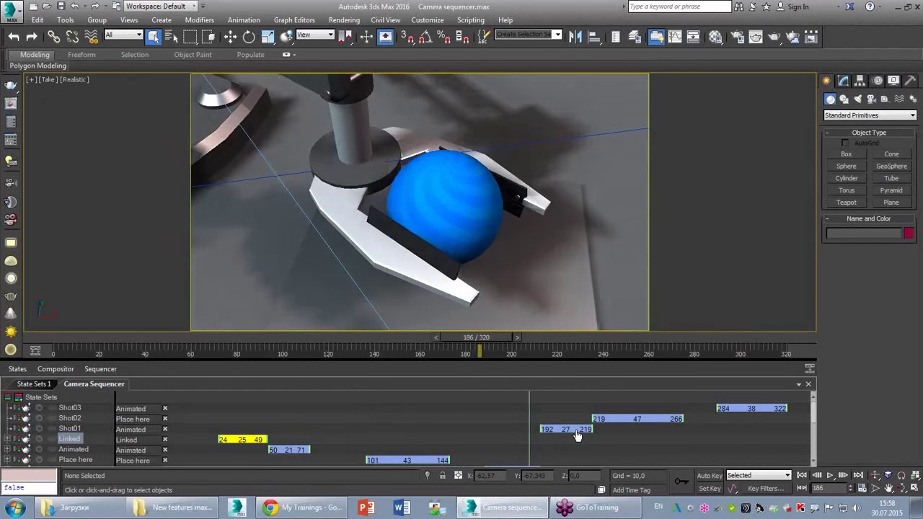
pyautogui.moveTo(484, 344)
pyautogui.mouseDown()
pyautogui.moveTo(743, 349)
pyautogui.moveTo(173, 409)
pyautogui.moveTo(763, 390)
pyautogui.moveTo(519, 419)
pyautogui.moveTo(46, 418)
pyautogui.mouseUp()
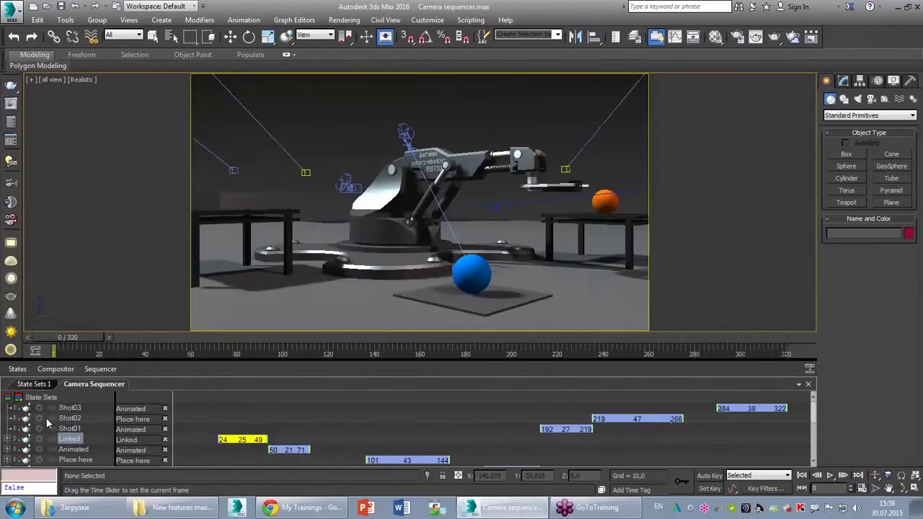
# - Select the Shot02 clip and switch the view to the Place here camera
pyautogui.click(189, 419)
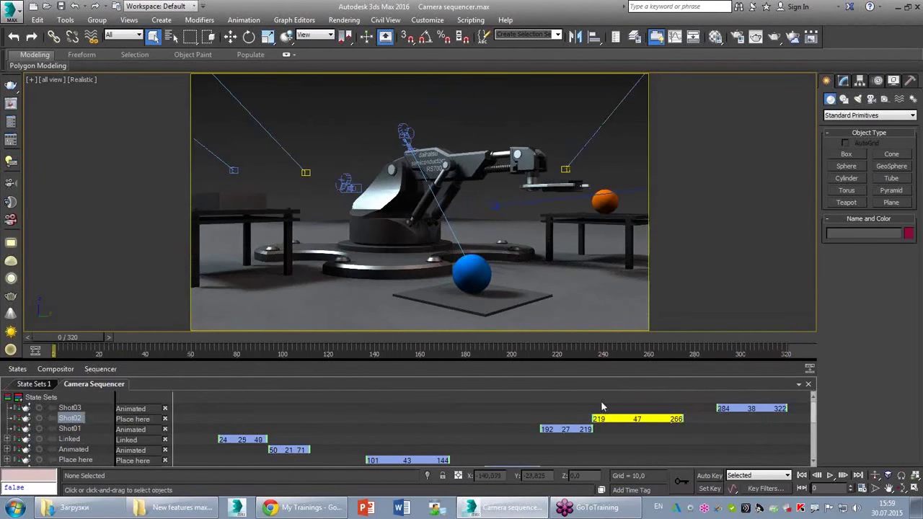
pyautogui.click(546, 402)
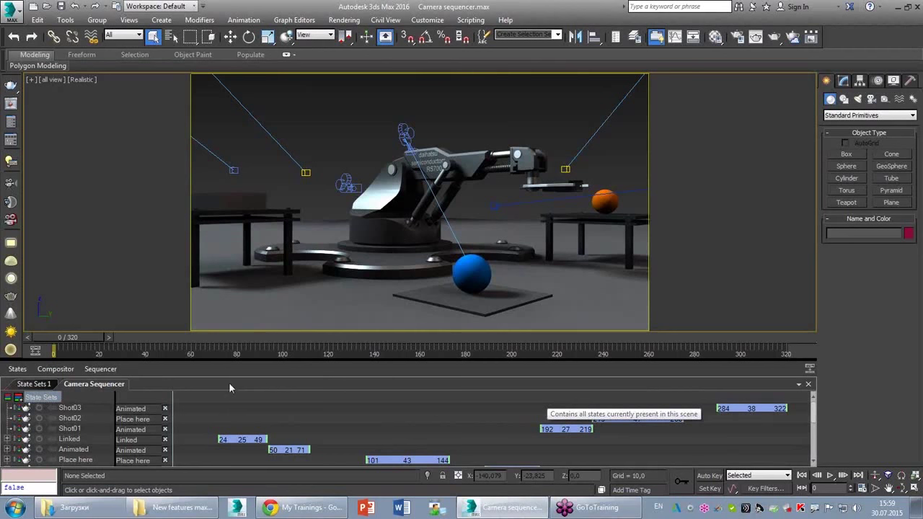
pyautogui.scroll(-2, 815, 419)
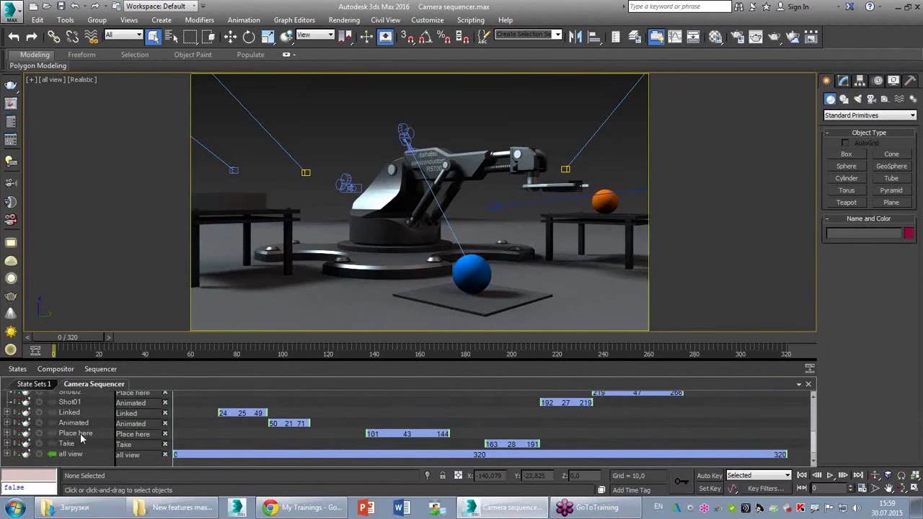
pyautogui.click(38, 434)
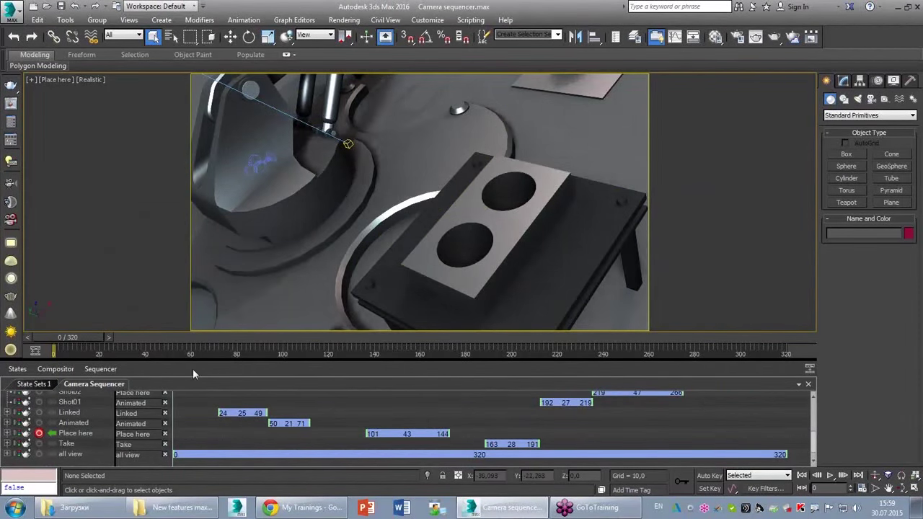
pyautogui.scroll(1, 6, 439)
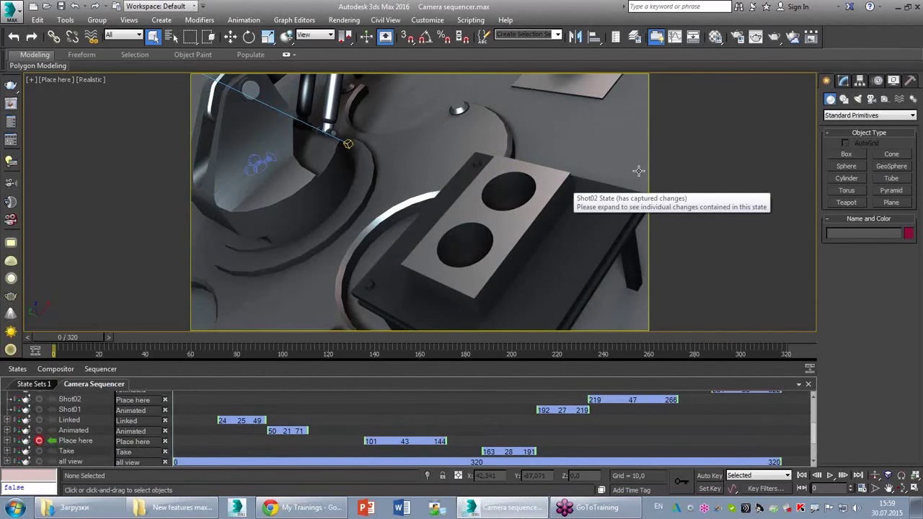
# - Restore four viewports and raise the mr Area Spot002 multiplier to 0.82, checking the Place here shot
pyautogui.hotkey('alt', 'w')
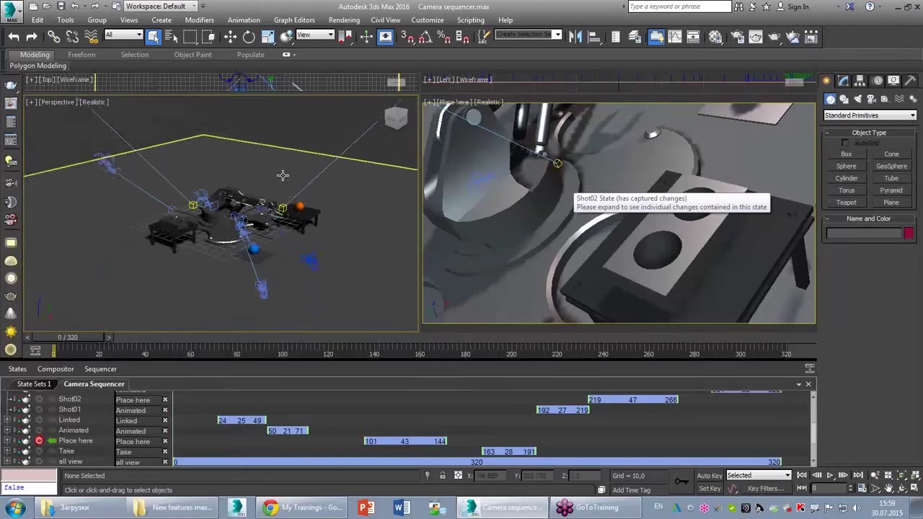
pyautogui.click(396, 118)
pyautogui.click(349, 127)
pyautogui.click(843, 82)
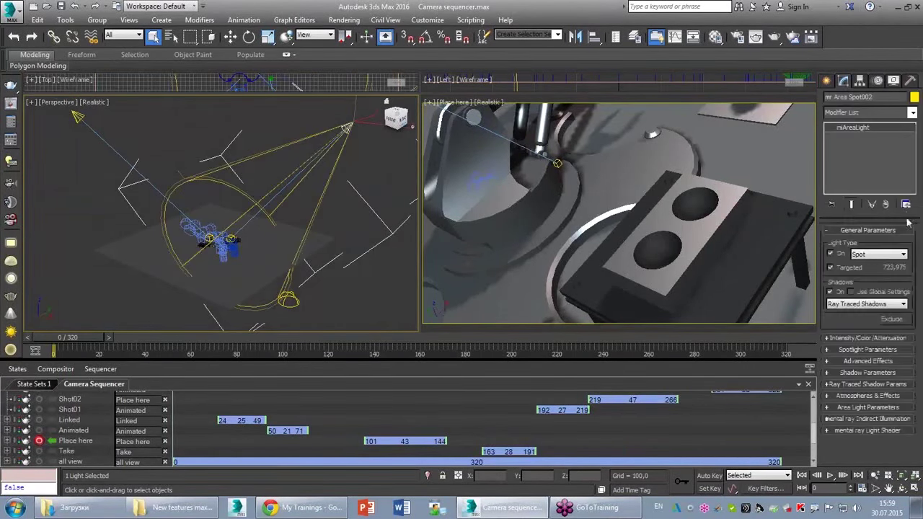
pyautogui.click(864, 338)
pyautogui.moveTo(881, 349); pyautogui.dragTo(883, 326)
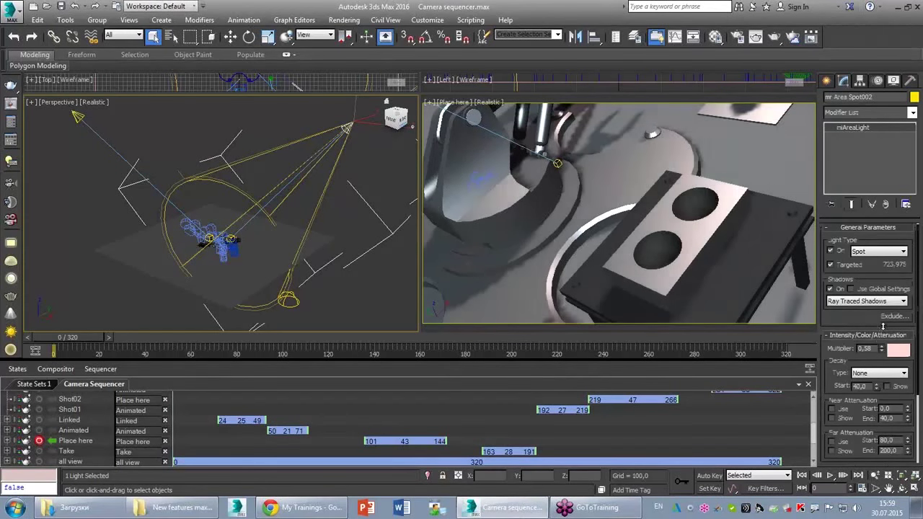
pyautogui.click(75, 441)
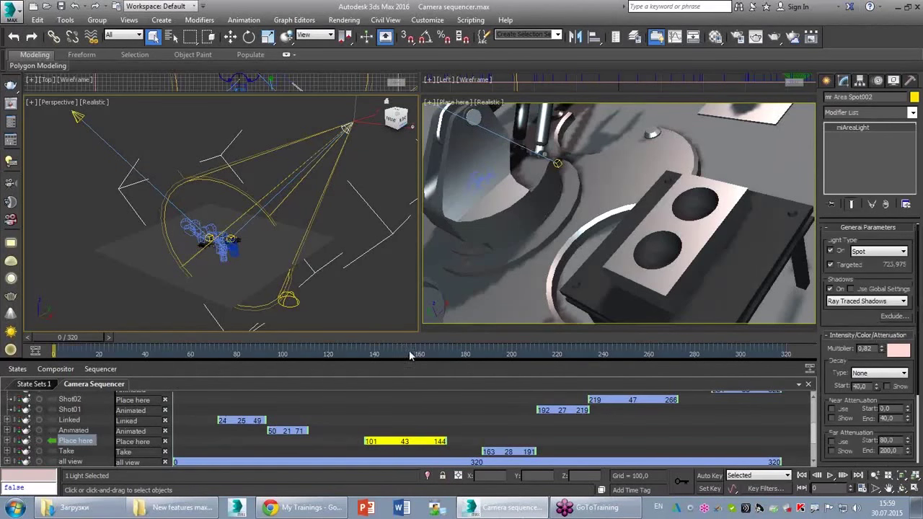
pyautogui.moveTo(278, 336)
pyautogui.mouseDown()
pyautogui.moveTo(344, 339)
pyautogui.moveTo(354, 343)
pyautogui.moveTo(334, 354)
pyautogui.moveTo(374, 355)
pyautogui.mouseUp()
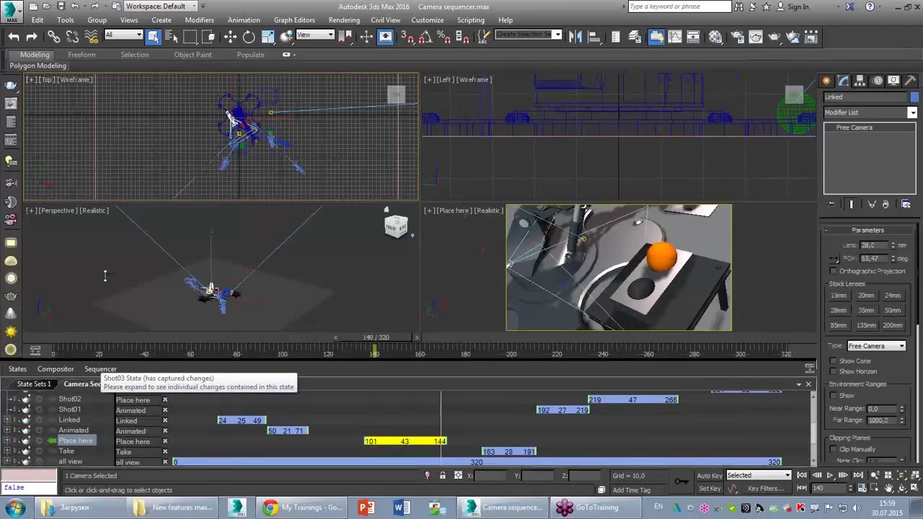
# - Enlarge the sequencer to show all states and scrub between frames 181 and 95
pyautogui.doubleClick(97, 384)
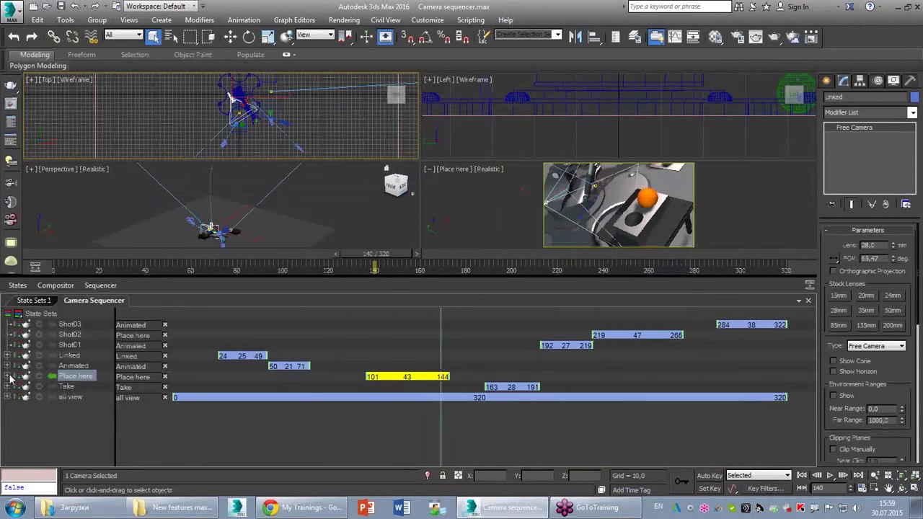
pyautogui.click(38, 426)
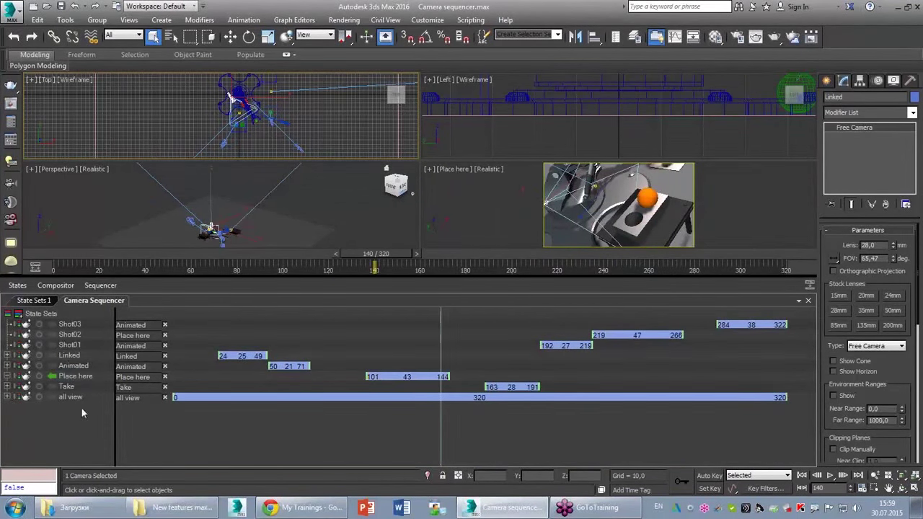
pyautogui.click(56, 301)
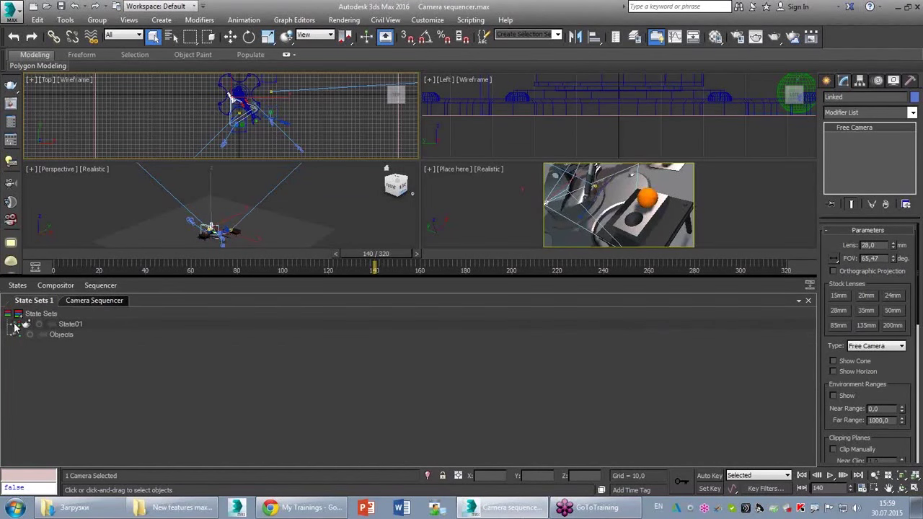
pyautogui.click(78, 301)
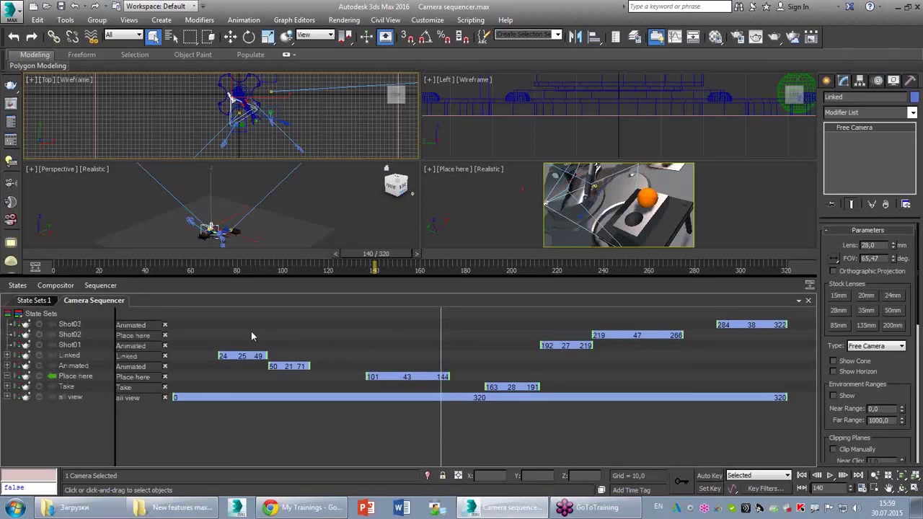
pyautogui.moveTo(382, 255); pyautogui.dragTo(478, 250)
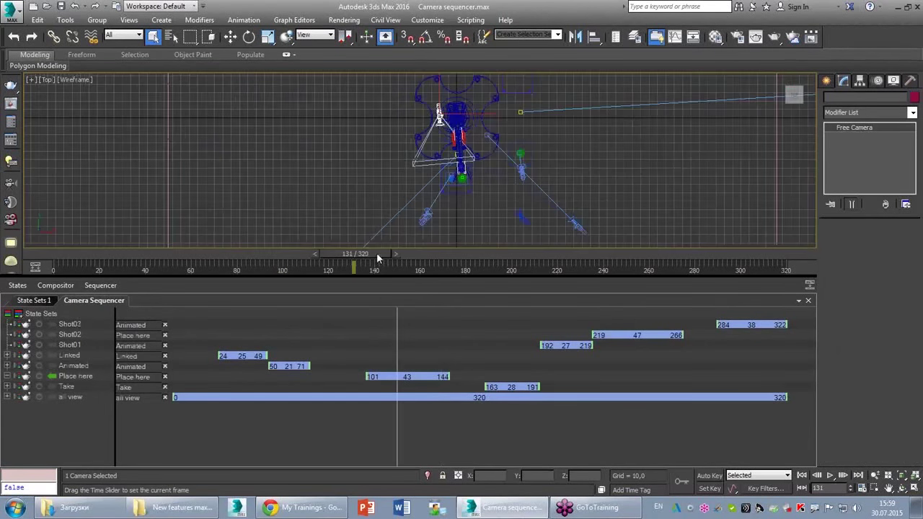
pyautogui.moveTo(468, 263); pyautogui.dragTo(282, 280)
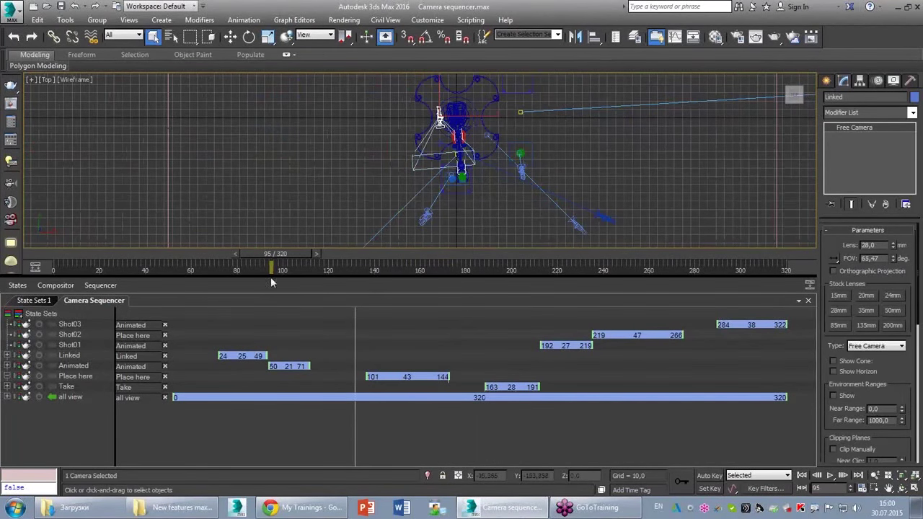
pyautogui.moveTo(162, 274); pyautogui.dragTo(168, 338)
# - Scrub back from frame 161 to 54, select the Shot03 clip and return to frame 0
pyautogui.moveTo(310, 310); pyautogui.dragTo(420, 308)
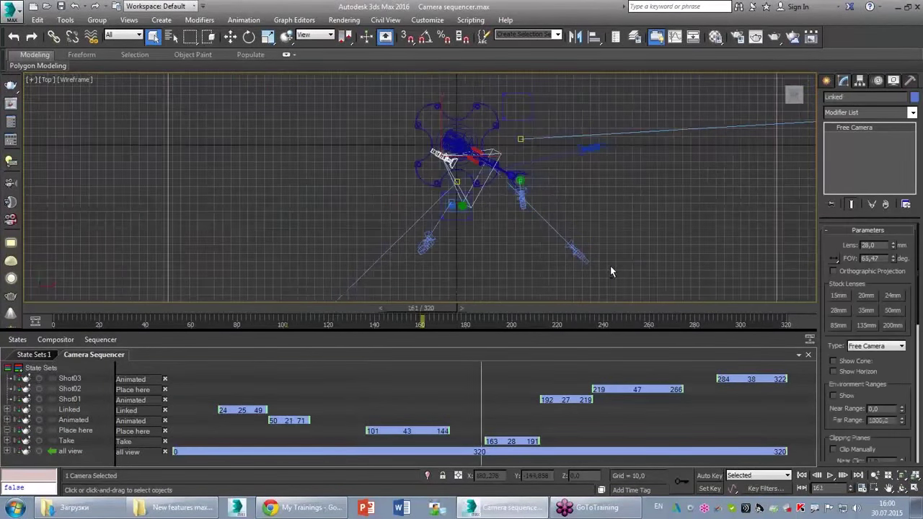
pyautogui.click(640, 269)
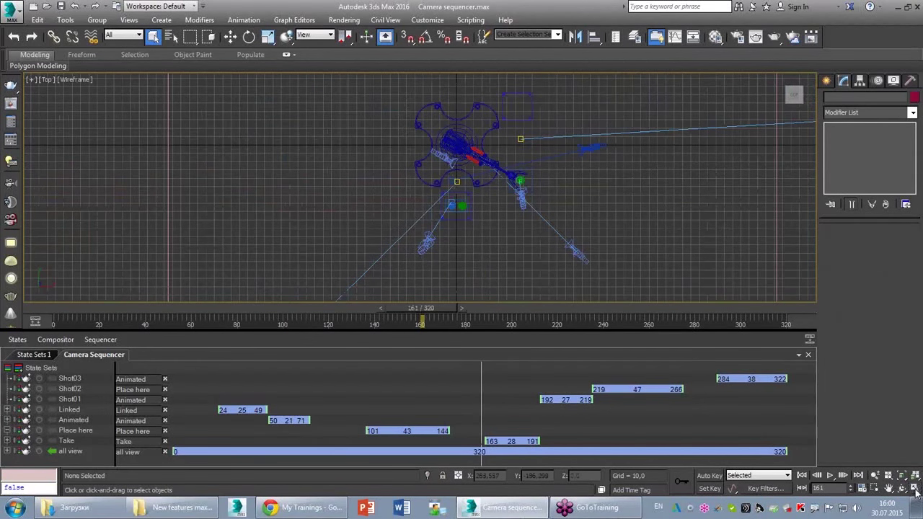
pyautogui.moveTo(420, 311)
pyautogui.mouseDown()
pyautogui.moveTo(276, 320)
pyautogui.moveTo(310, 318)
pyautogui.mouseUp()
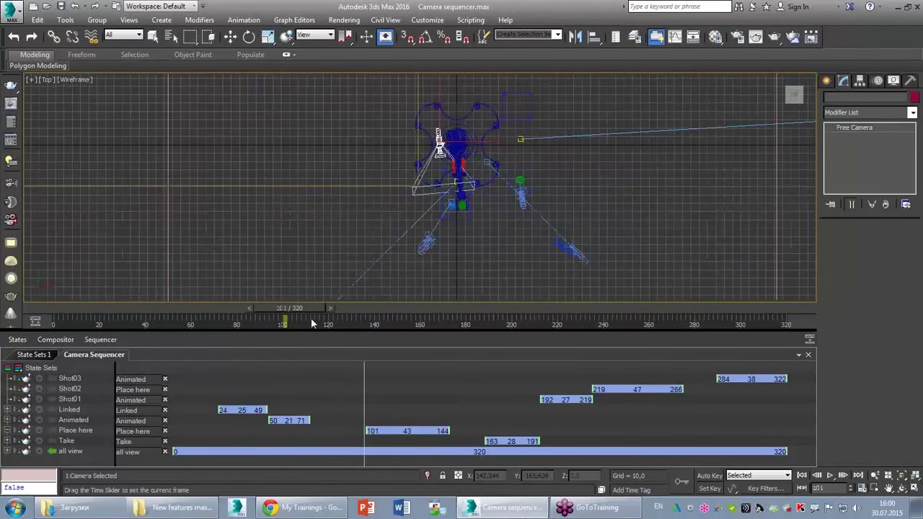
pyautogui.moveTo(323, 307); pyautogui.dragTo(81, 329)
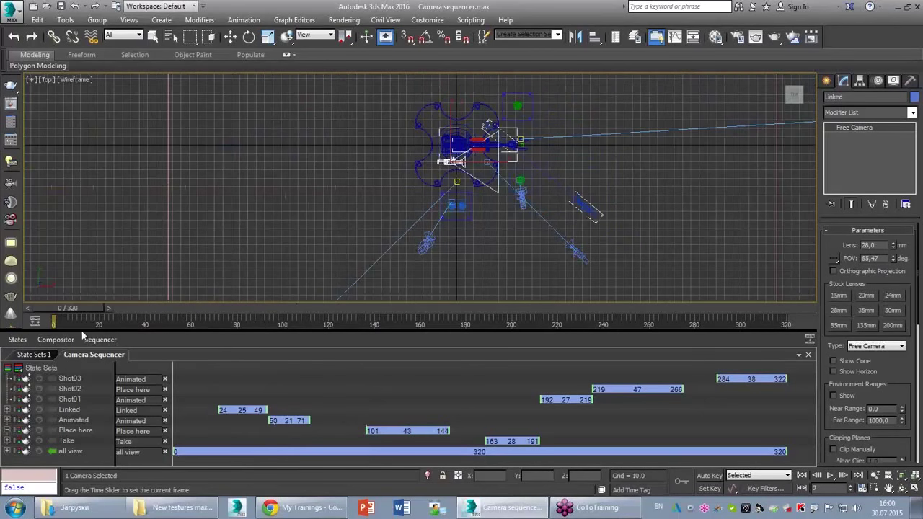
pyautogui.click(68, 379)
pyautogui.moveTo(58, 311)
pyautogui.mouseDown()
pyautogui.moveTo(69, 310)
pyautogui.moveTo(53, 312)
pyautogui.mouseUp()
pyautogui.press('q')
pyautogui.click(489, 270)
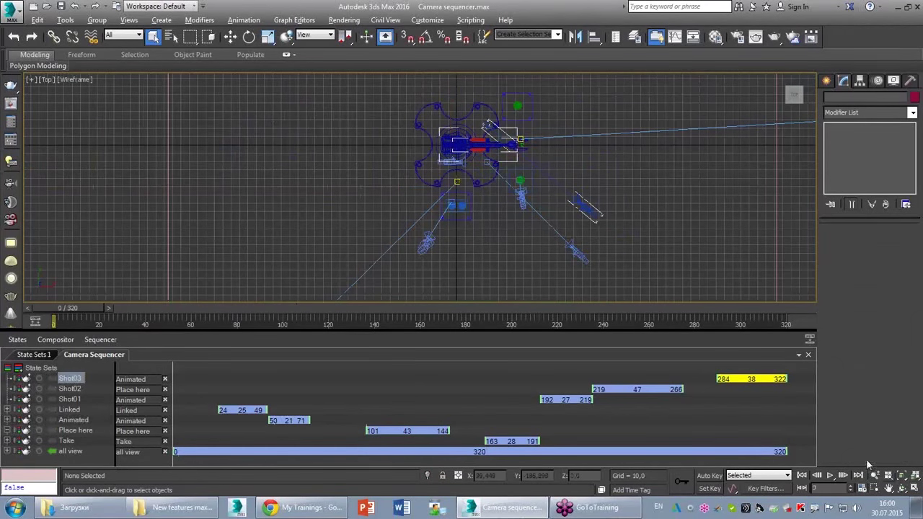
# - Inspect the all view, Shot02, Take and Place here clips, scrubbing to frame 13
pyautogui.click(64, 452)
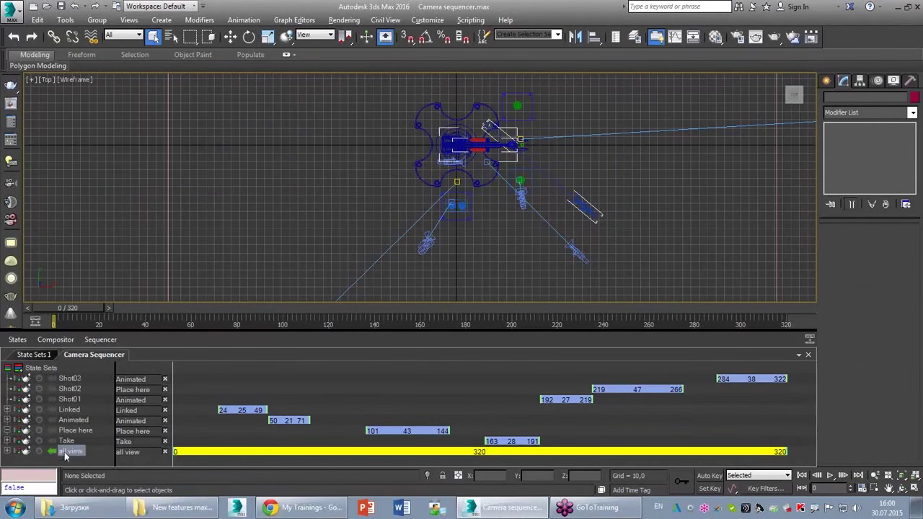
pyautogui.click(71, 378)
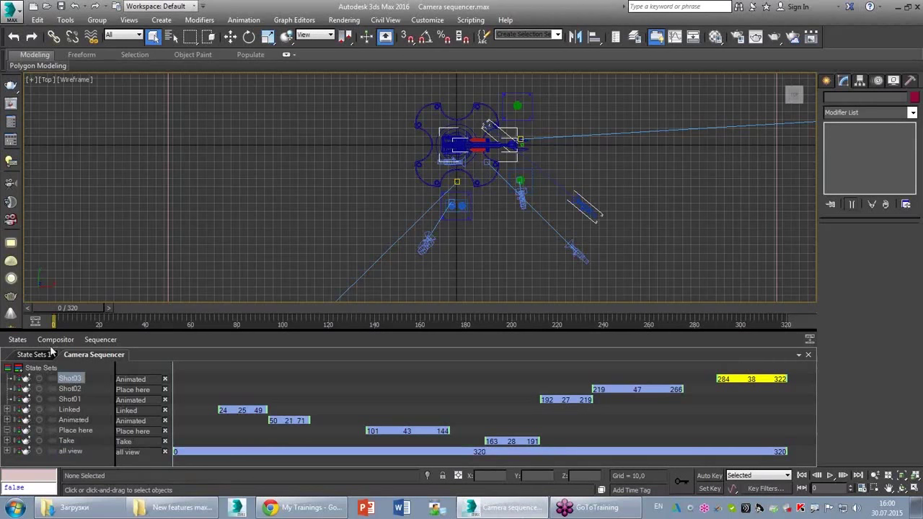
pyautogui.moveTo(74, 308); pyautogui.dragTo(104, 308)
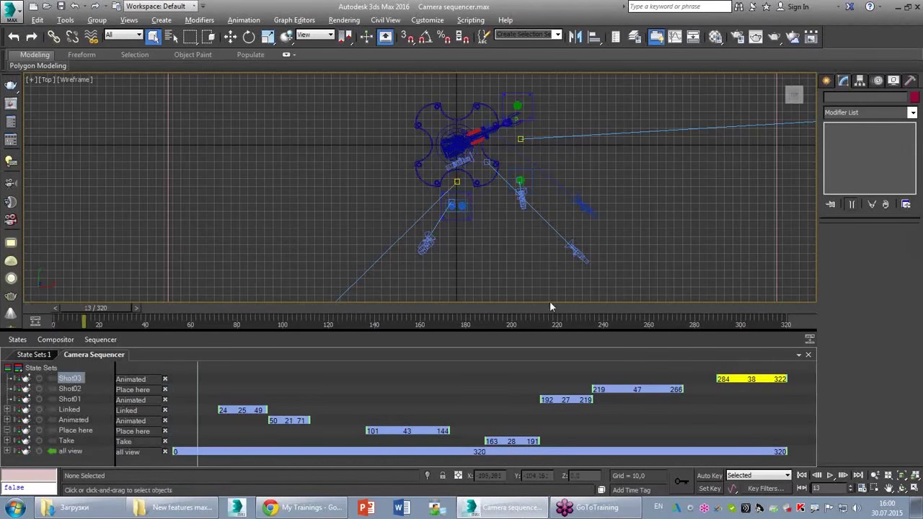
pyautogui.click(678, 390)
pyautogui.click(680, 440)
pyautogui.click(575, 433)
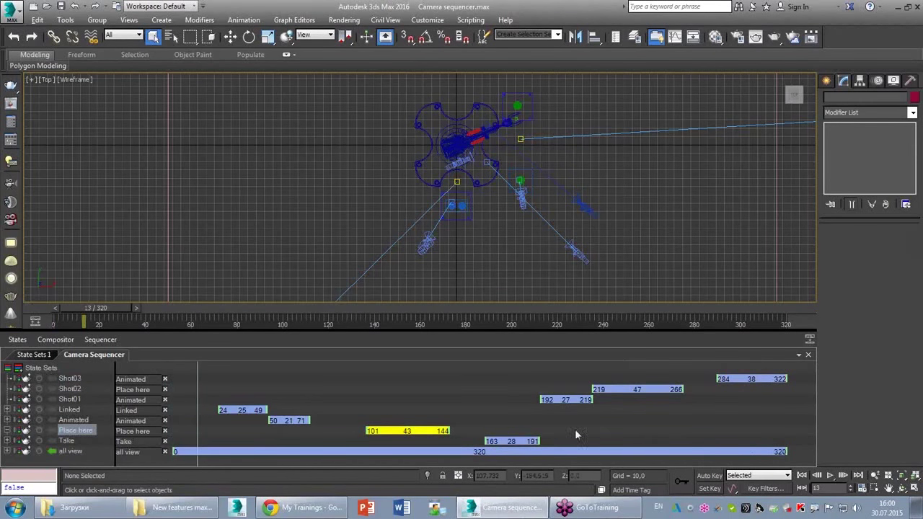
# - Deselect the Place here state and scrub the timeline forward to frame 230, then back to 144
pyautogui.click(193, 378)
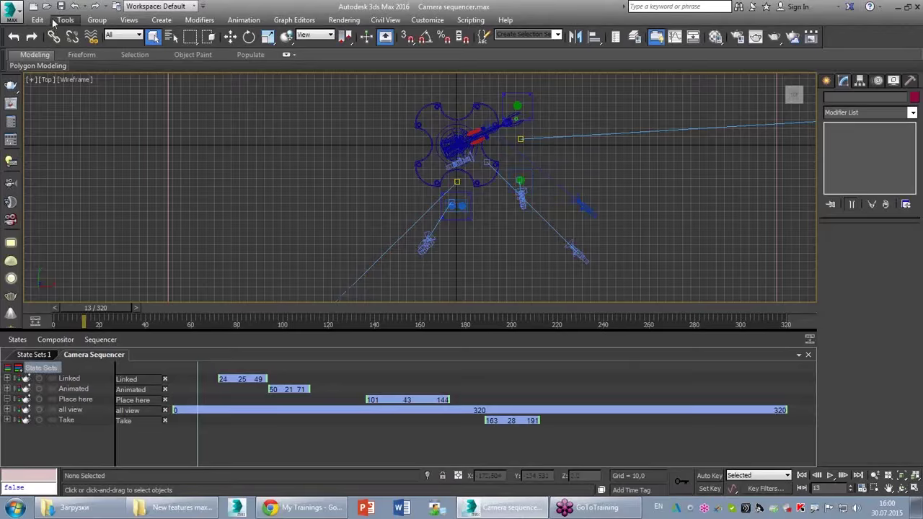
pyautogui.click(103, 7)
pyautogui.click(110, 28)
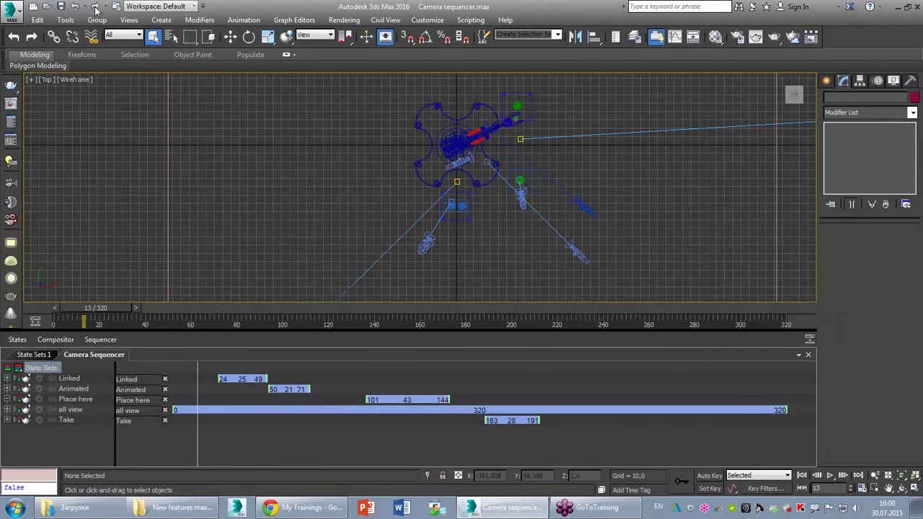
pyautogui.moveTo(184, 308); pyautogui.dragTo(719, 294)
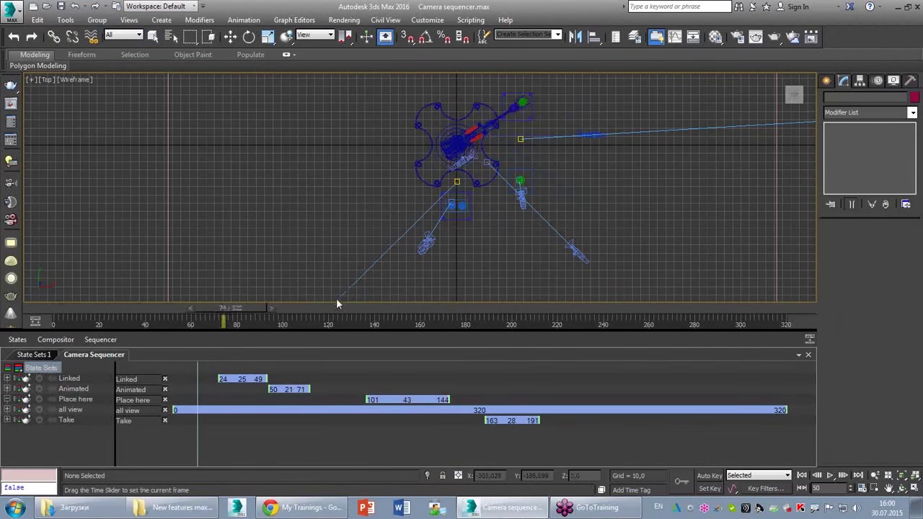
pyautogui.moveTo(629, 303); pyautogui.dragTo(368, 312)
# - Scrub back to frame 110, switch to four viewports and make the Place here camera view active
pyautogui.hotkey('alt', 'w')
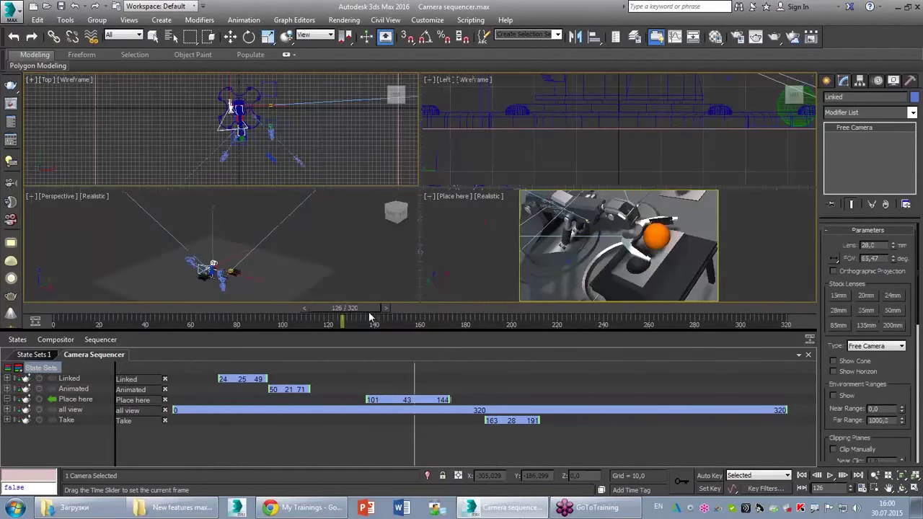
pyautogui.click(486, 253)
pyautogui.hotkey('alt', 'w')
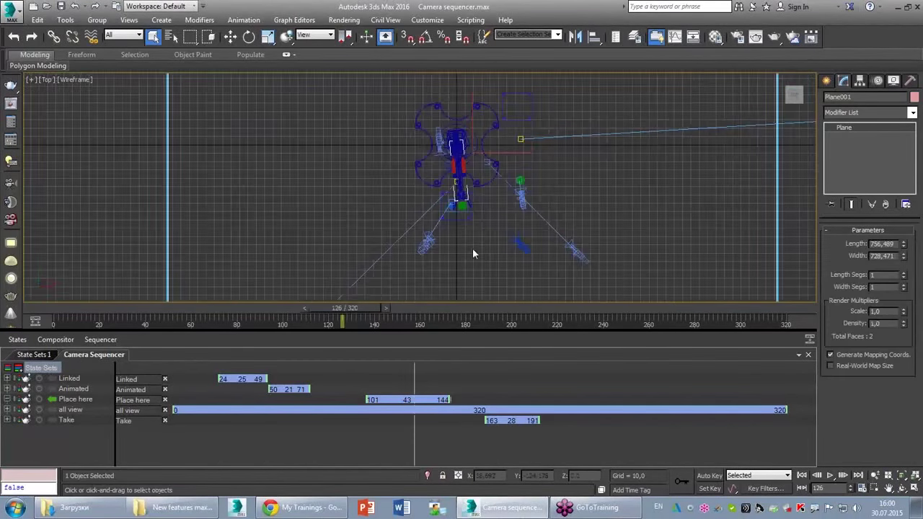
pyautogui.click(473, 251)
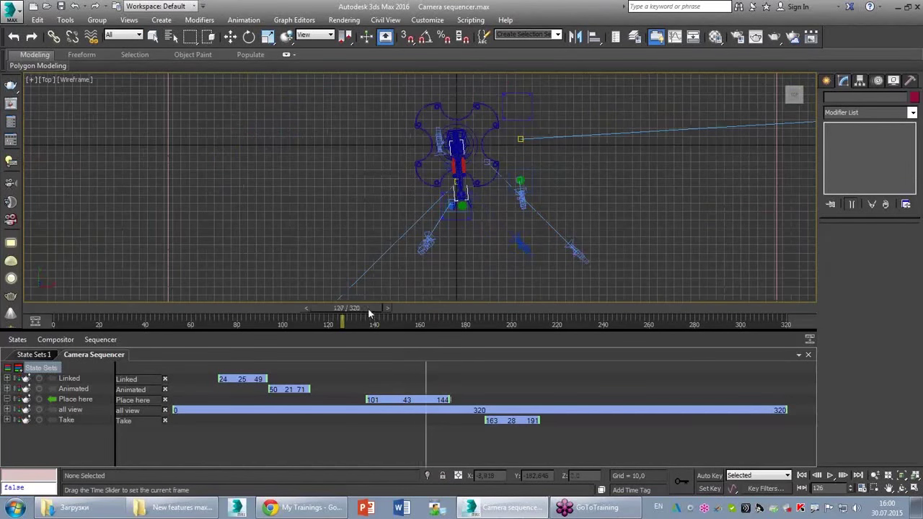
pyautogui.moveTo(353, 318); pyautogui.dragTo(320, 319)
pyautogui.hotkey('alt', 'w')
pyautogui.press('q')
pyautogui.rightClick(453, 242)
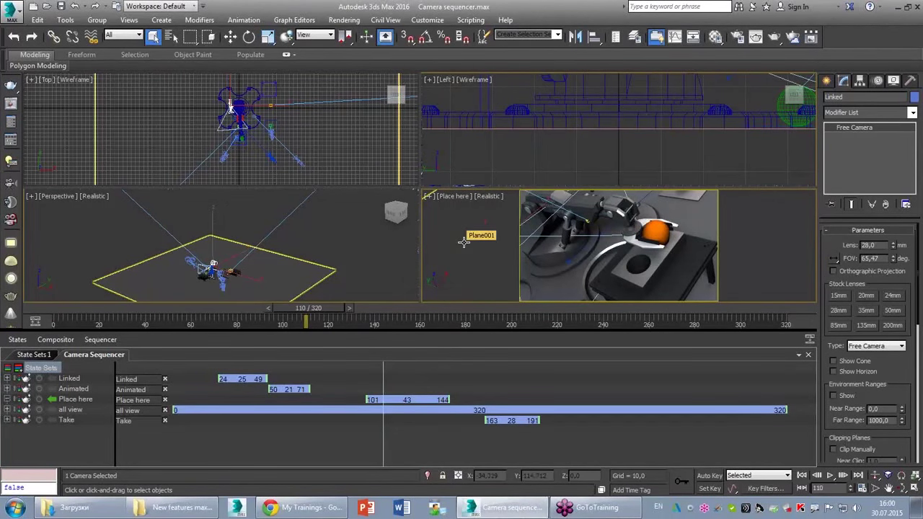
# - Render without an output file, then set Render Setup's Common time output to Active Time Segment
pyautogui.click(775, 36)
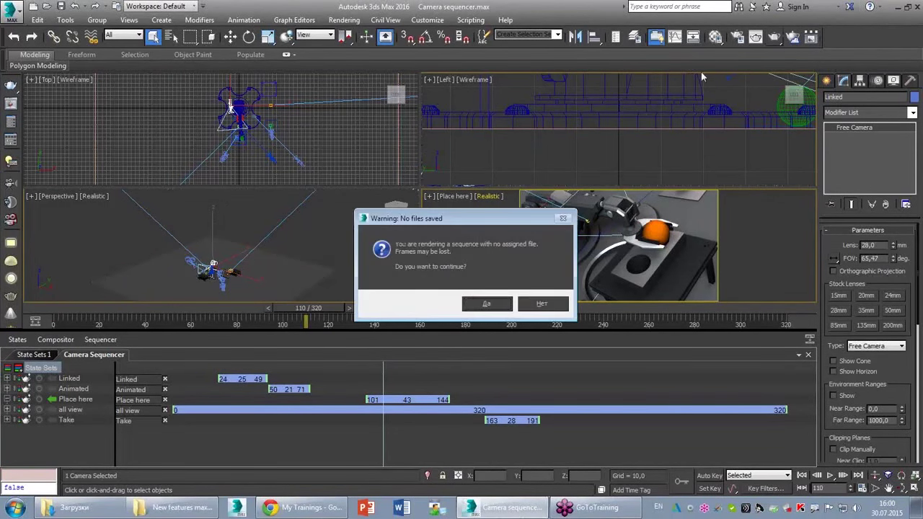
pyautogui.click(505, 305)
pyautogui.click(738, 38)
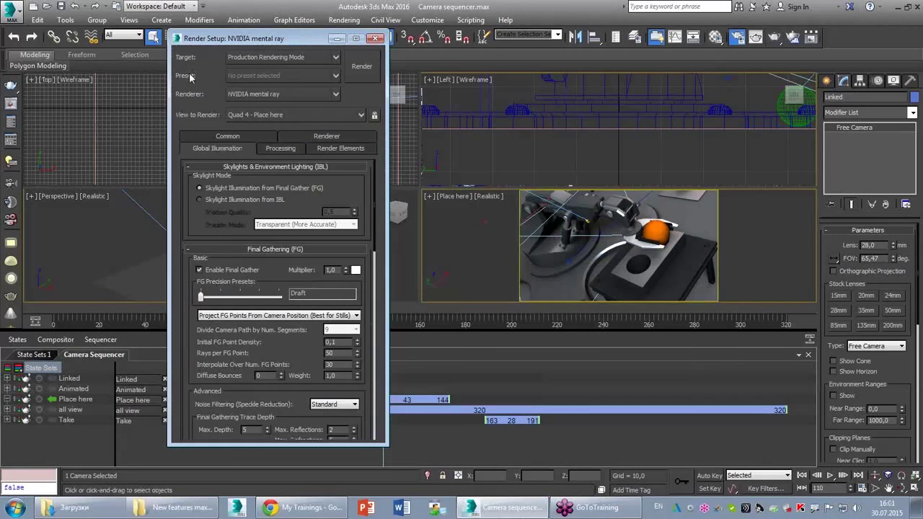
pyautogui.click(221, 136)
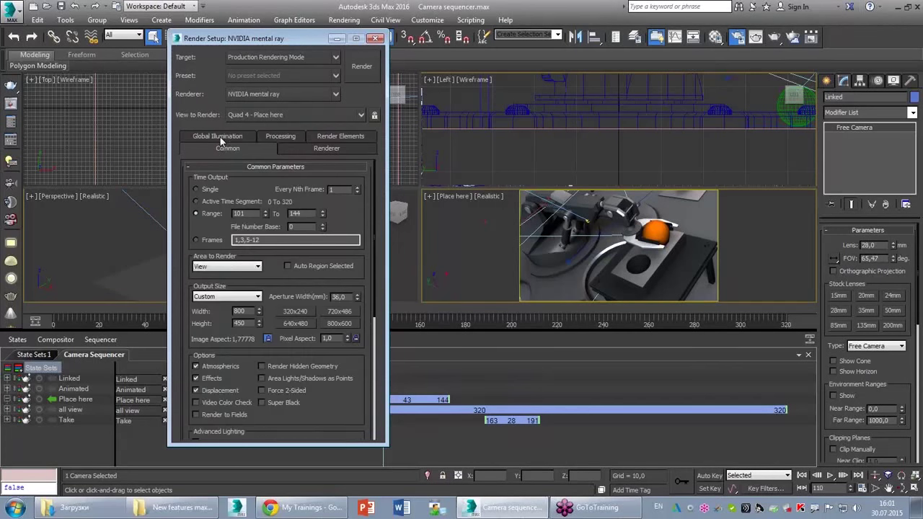
pyautogui.click(226, 202)
pyautogui.moveTo(185, 288); pyautogui.dragTo(180, 72)
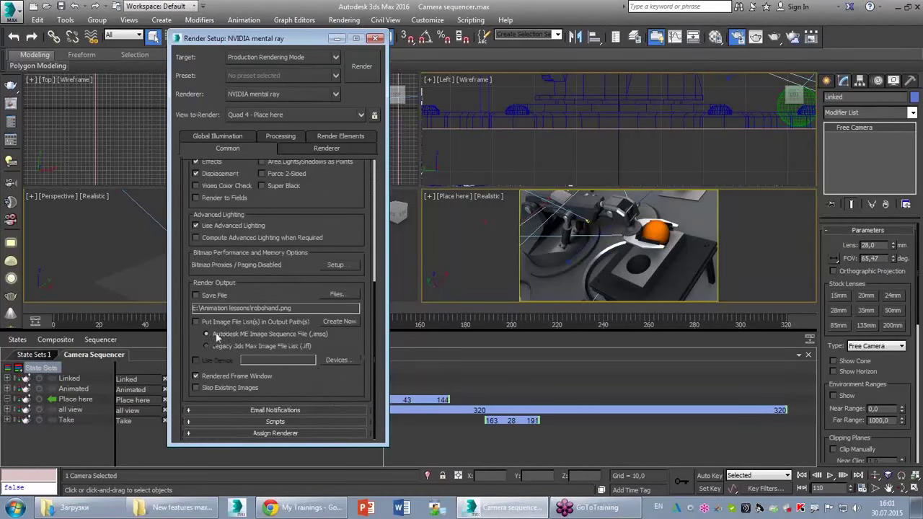
pyautogui.click(375, 38)
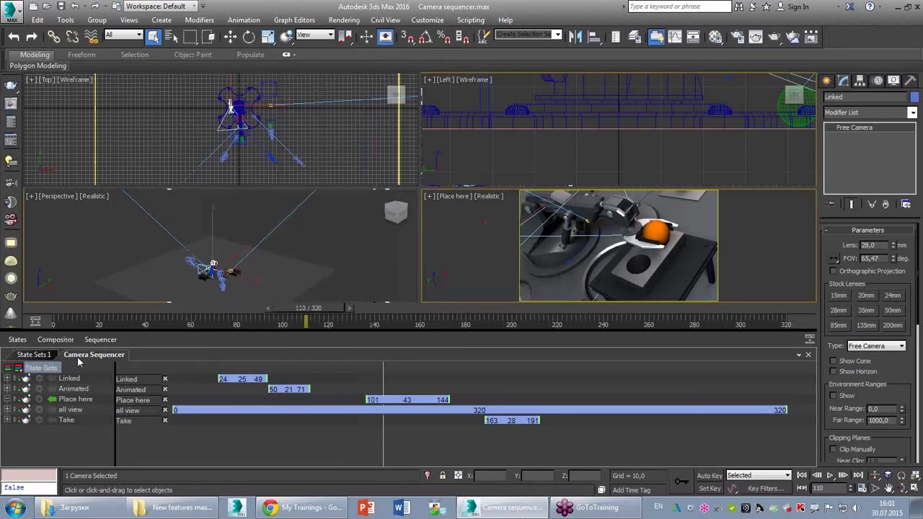
# - Turn off Sequencer Mode in State Sets and move the floating State Sets window to the top-left
pyautogui.doubleClick(79, 363)
pyautogui.click(223, 385)
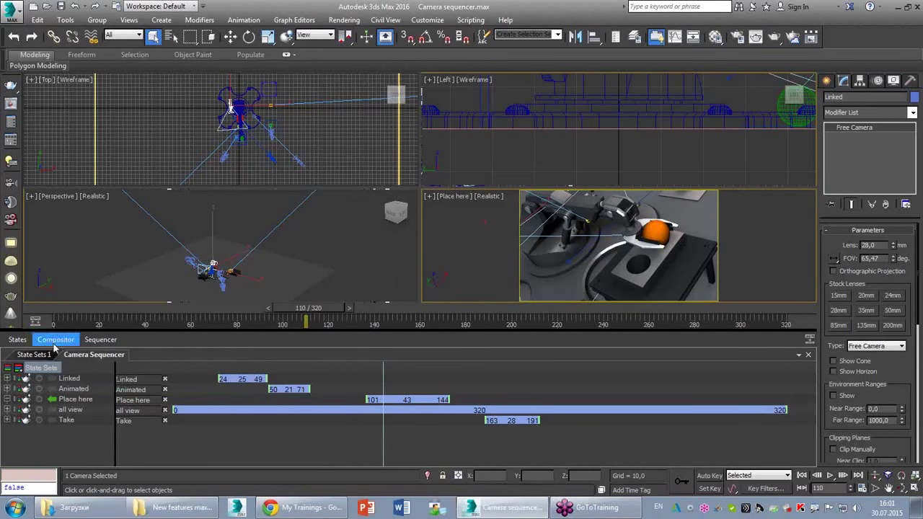
pyautogui.click(17, 340)
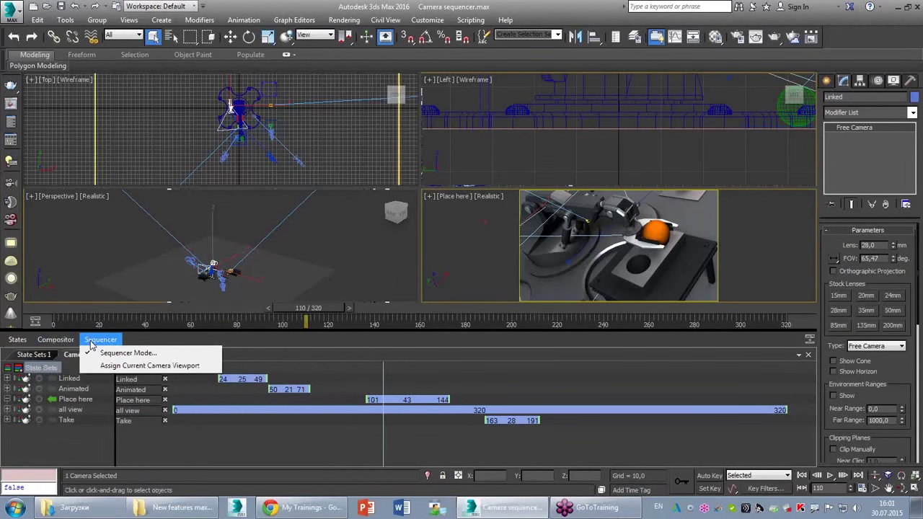
pyautogui.click(106, 355)
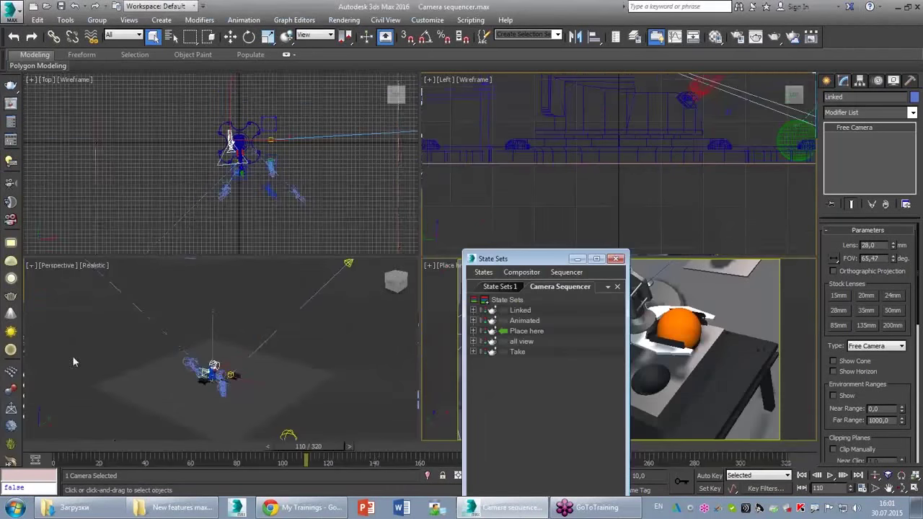
pyautogui.moveTo(518, 264)
pyautogui.mouseDown()
pyautogui.moveTo(109, 80)
pyautogui.moveTo(96, 56)
pyautogui.mouseUp()
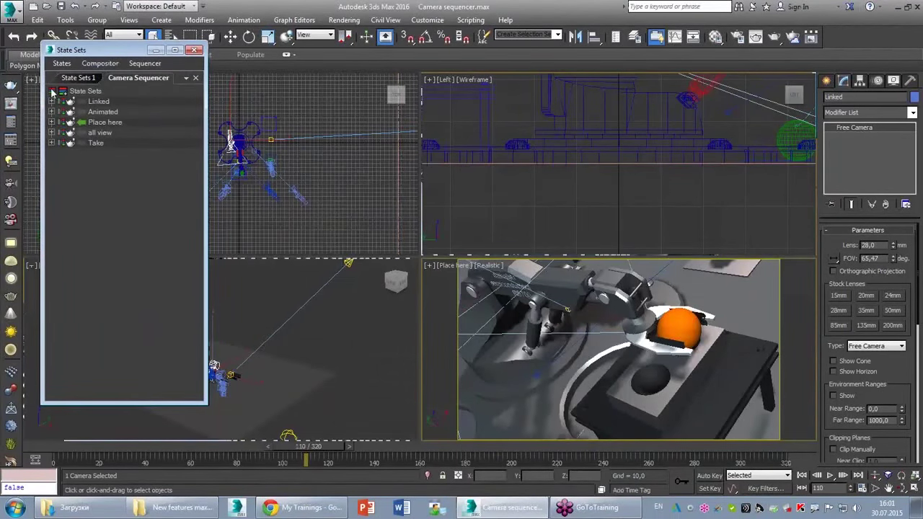
# - Keep the State Sets view names unchanged, stay on the Camera Sequencer view and show the root options
pyautogui.doubleClick(86, 79)
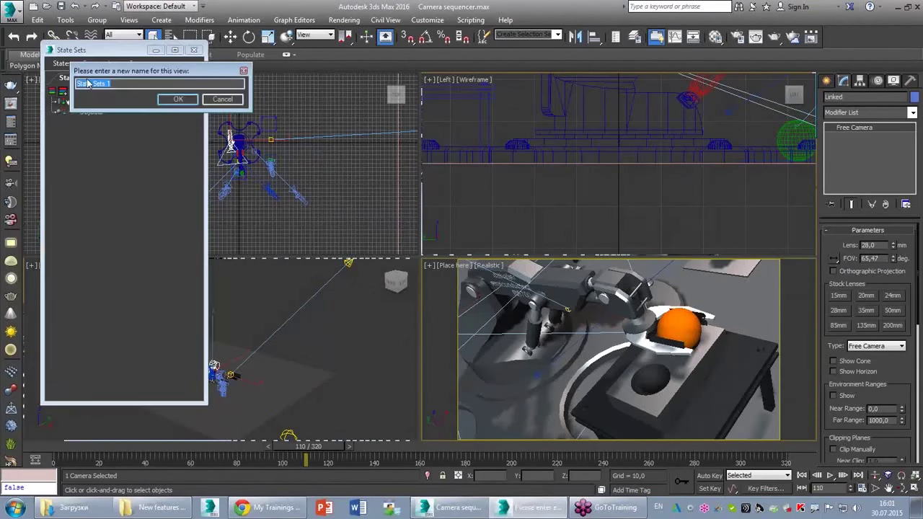
pyautogui.click(178, 99)
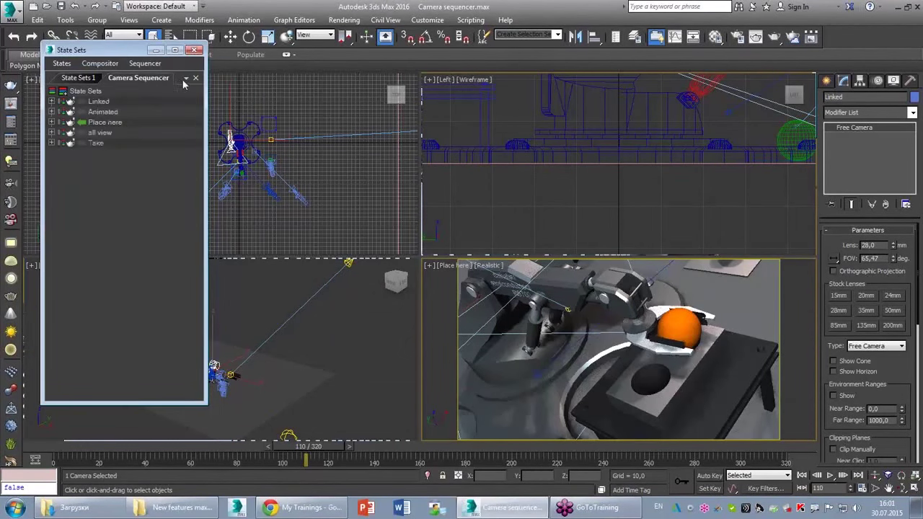
pyautogui.click(186, 79)
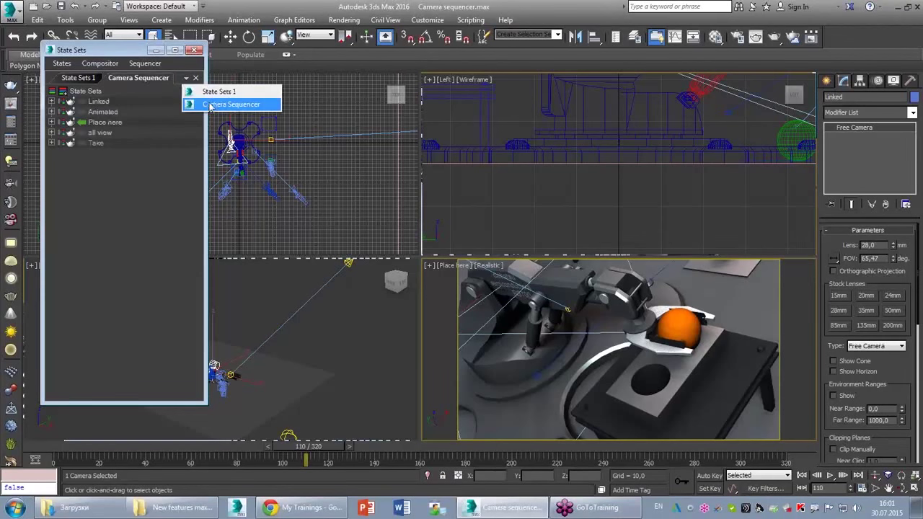
pyautogui.click(210, 105)
pyautogui.rightClick(88, 96)
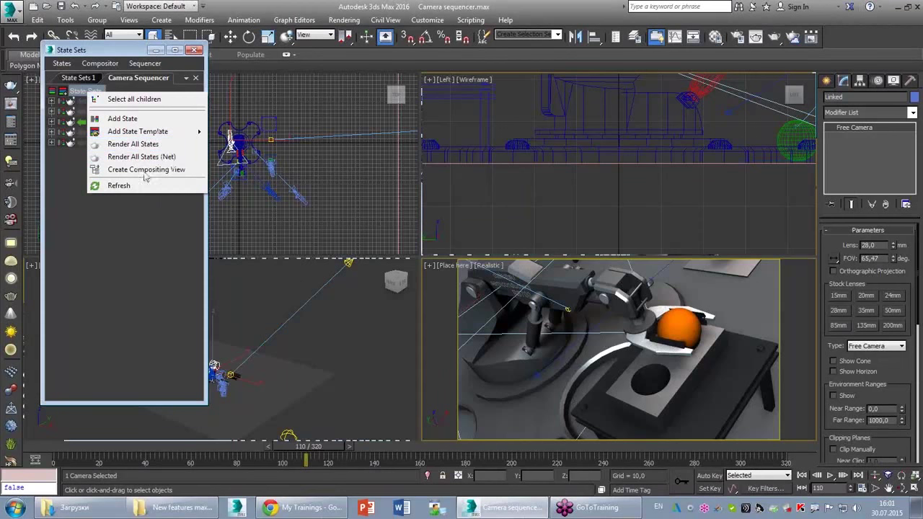
# - Widen the State Sets window and switch it to Sequencer Mode
pyautogui.click(121, 247)
pyautogui.moveTo(207, 153); pyautogui.dragTo(286, 144)
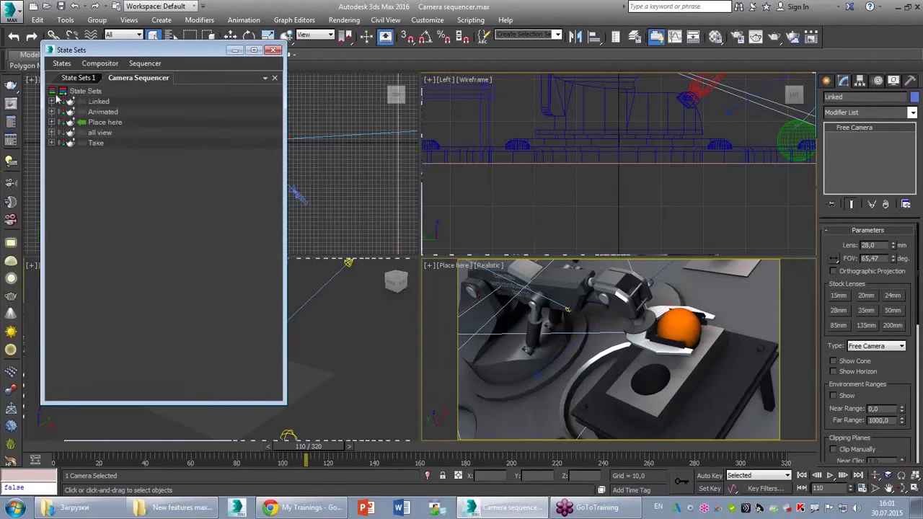
pyautogui.click(145, 63)
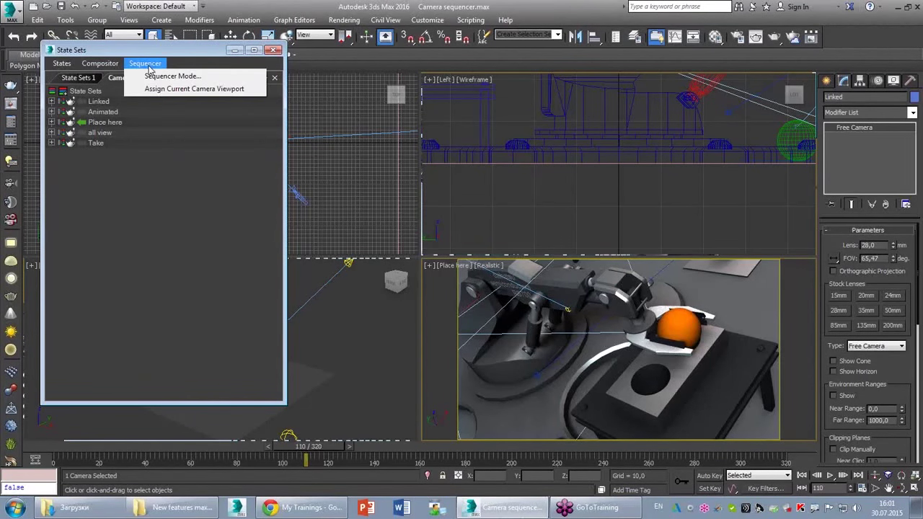
pyautogui.click(162, 73)
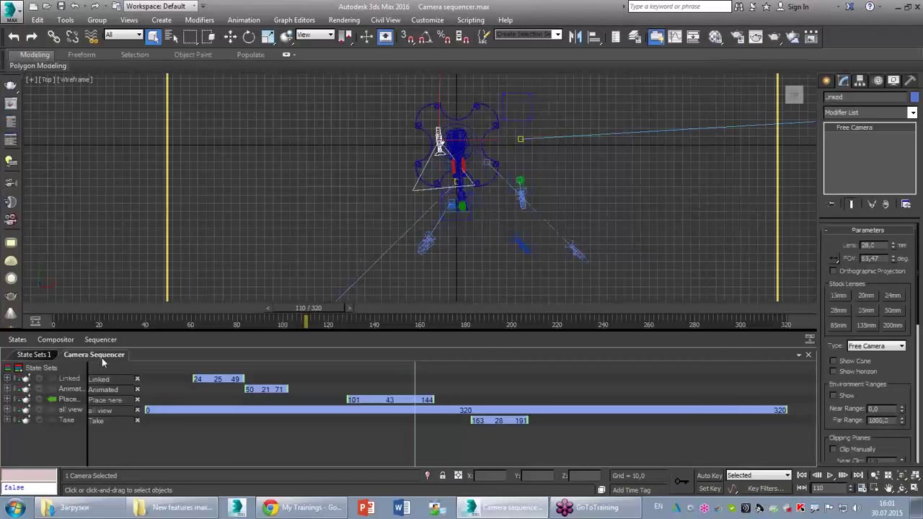
# - Browse the State Sets and Sequencer menus, then add a new State Sets 3 view
pyautogui.click(26, 342)
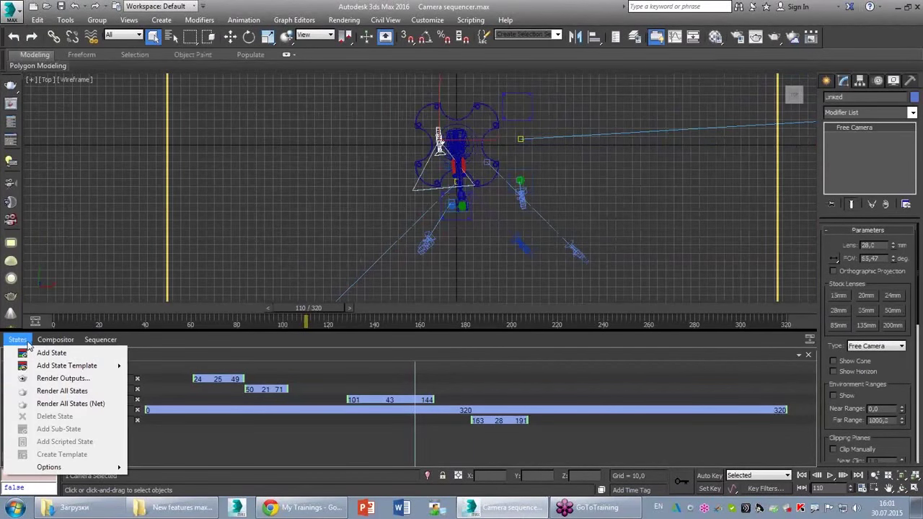
pyautogui.click(99, 340)
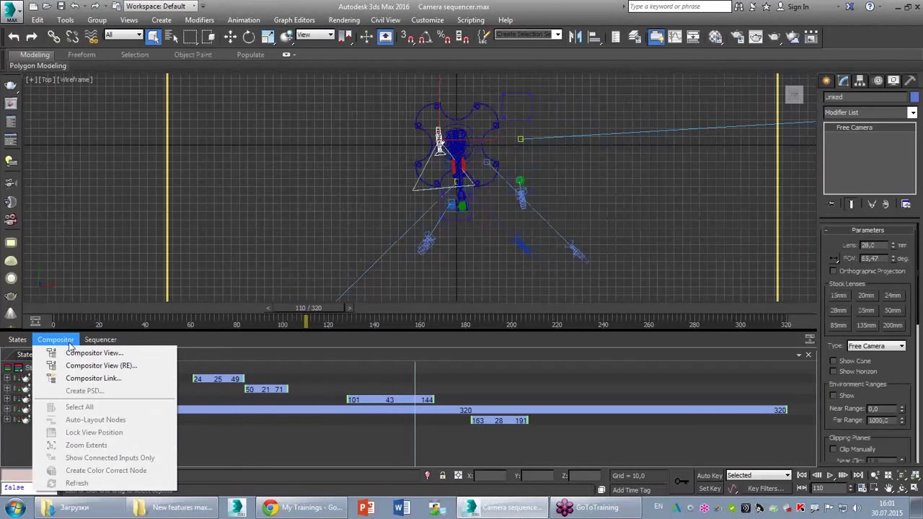
pyautogui.click(181, 448)
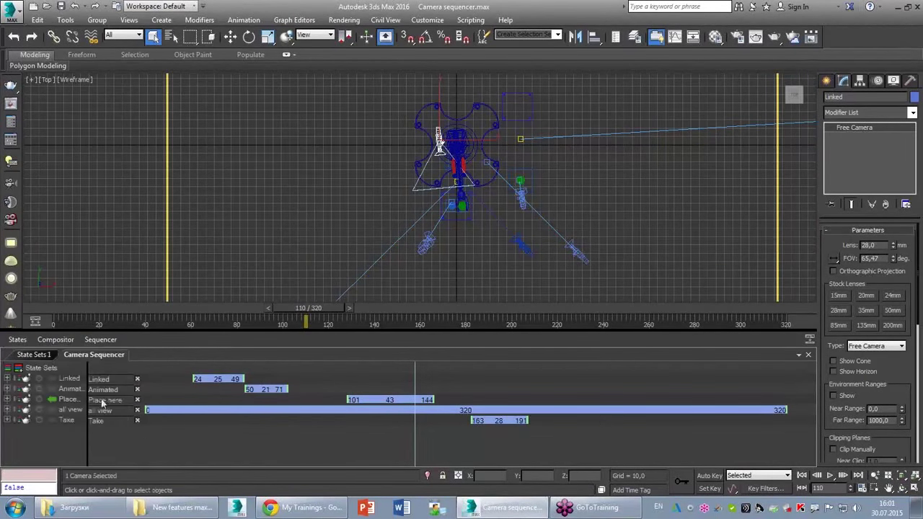
pyautogui.rightClick(133, 361)
pyautogui.click(153, 362)
# - Return to the Camera Sequencer view, keeping its name, and bring up the State Sets commands
pyautogui.click(108, 355)
pyautogui.doubleClick(110, 355)
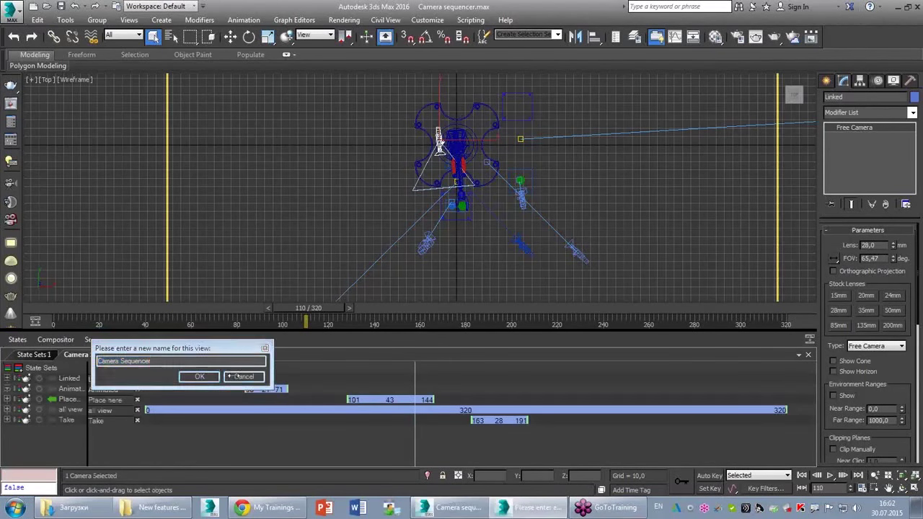
pyautogui.click(205, 378)
pyautogui.rightClick(42, 370)
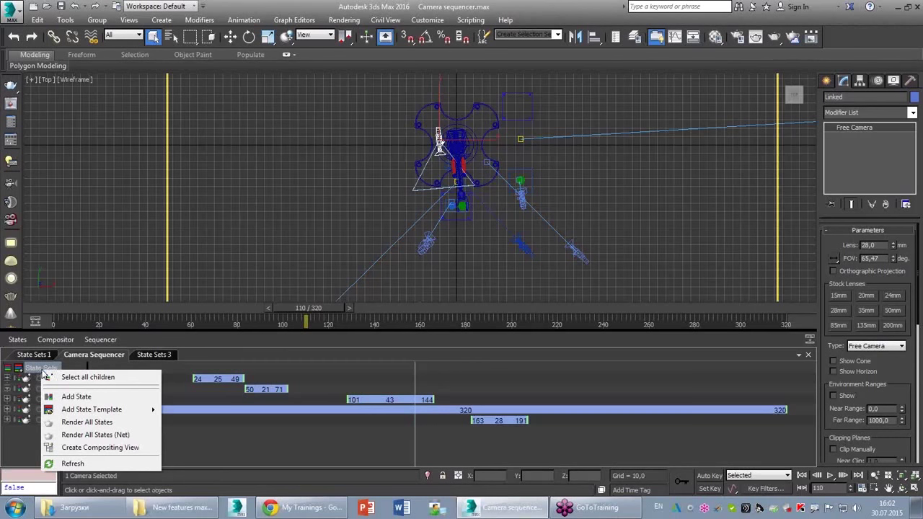
# - Render all states, continuing past the Missing Map Files notice
pyautogui.click(106, 423)
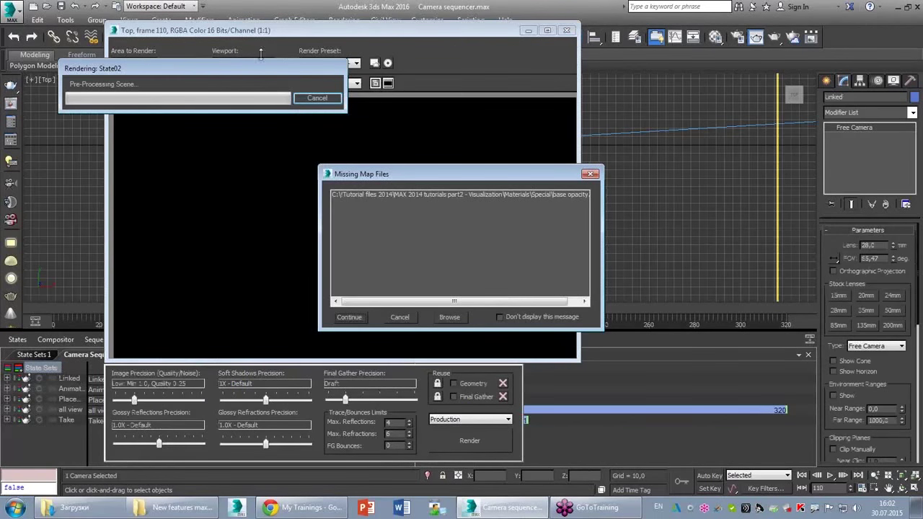
pyautogui.moveTo(289, 75); pyautogui.dragTo(191, 70)
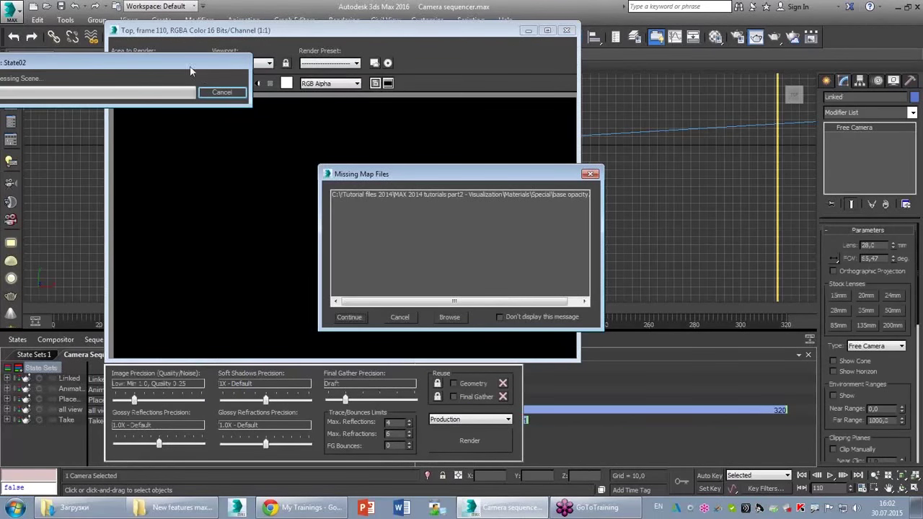
pyautogui.moveTo(403, 177); pyautogui.dragTo(726, 128)
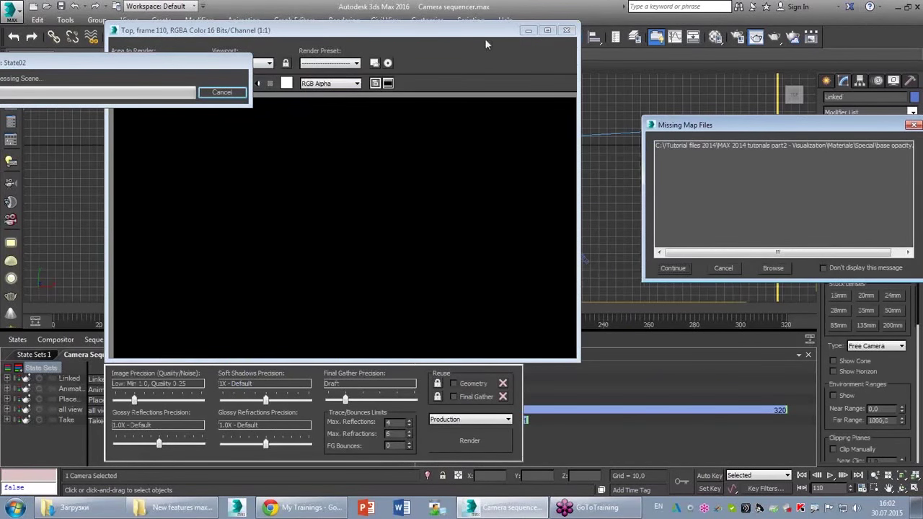
pyautogui.moveTo(184, 65); pyautogui.dragTo(250, 80)
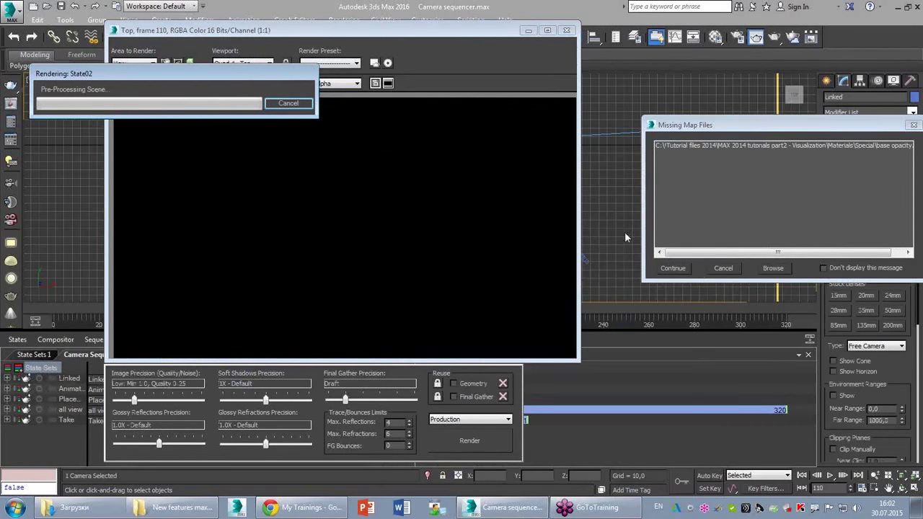
pyautogui.click(685, 269)
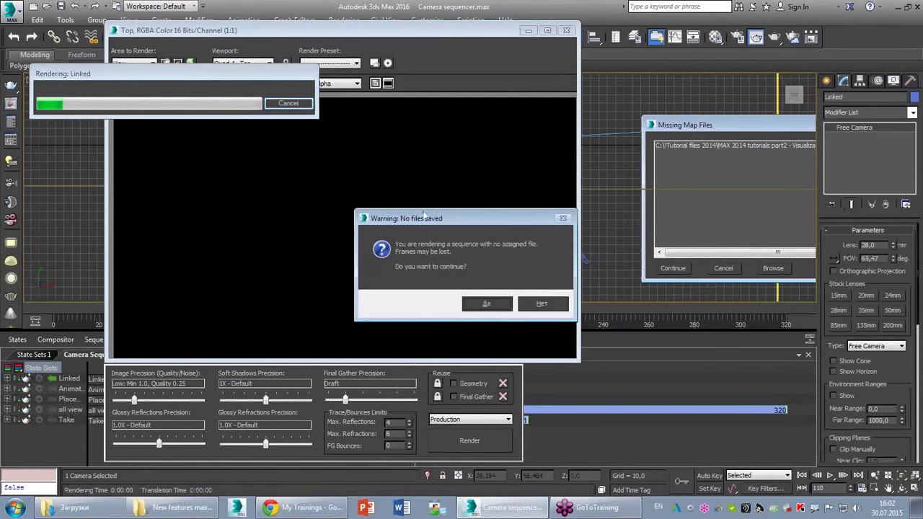
# - Dismiss the no-files-saved warnings, cancel the state rendering and close the frame window
pyautogui.click(542, 304)
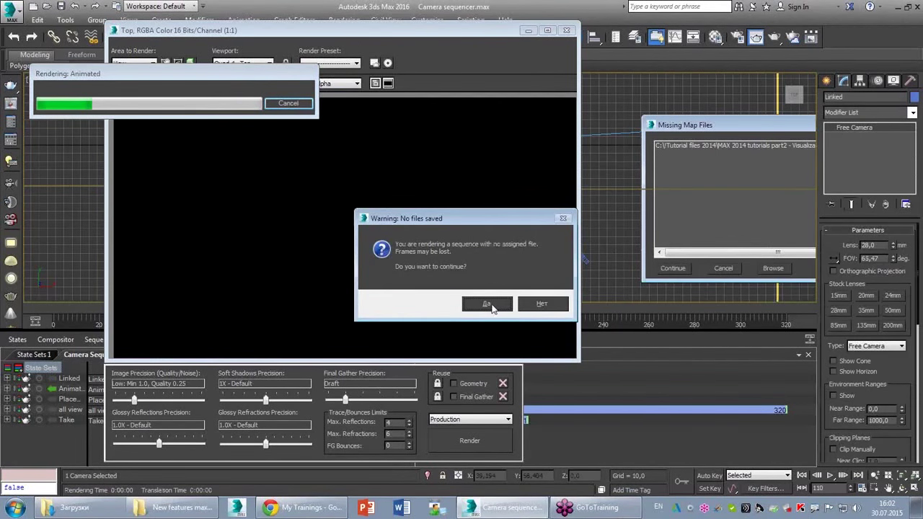
pyautogui.click(545, 307)
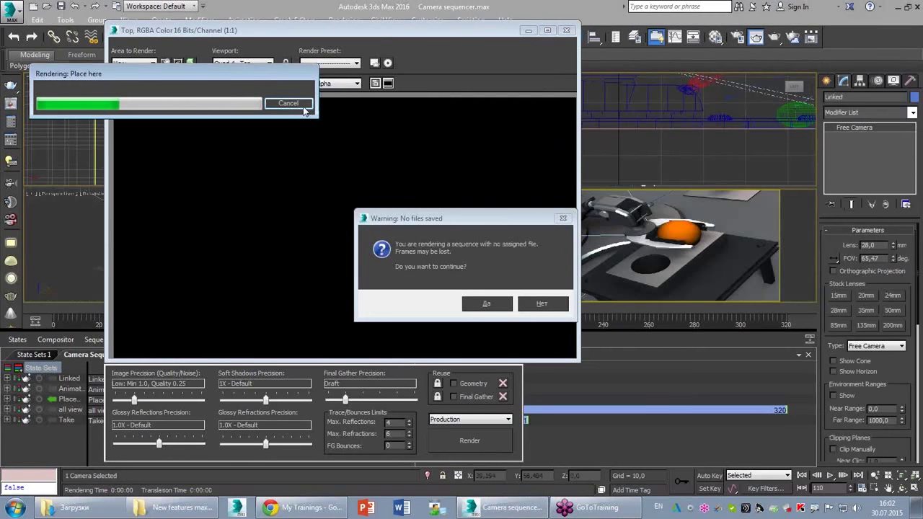
pyautogui.click(547, 305)
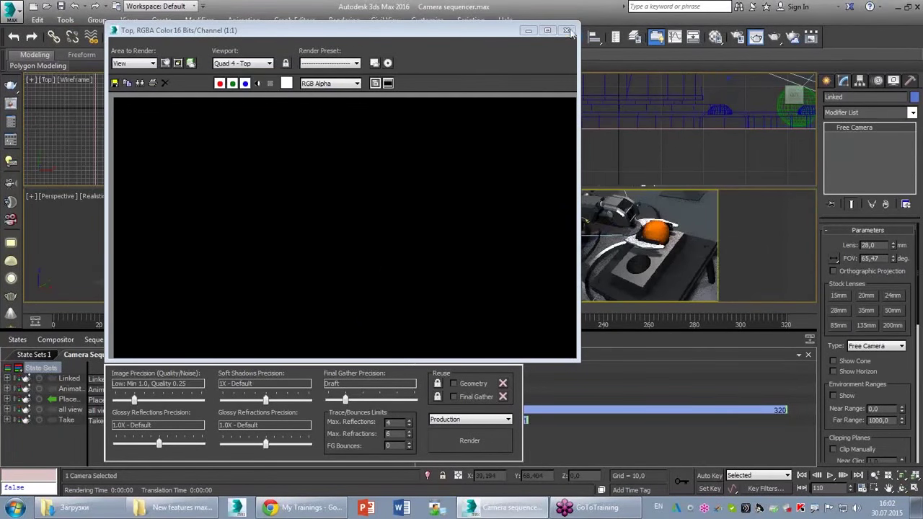
pyautogui.click(567, 31)
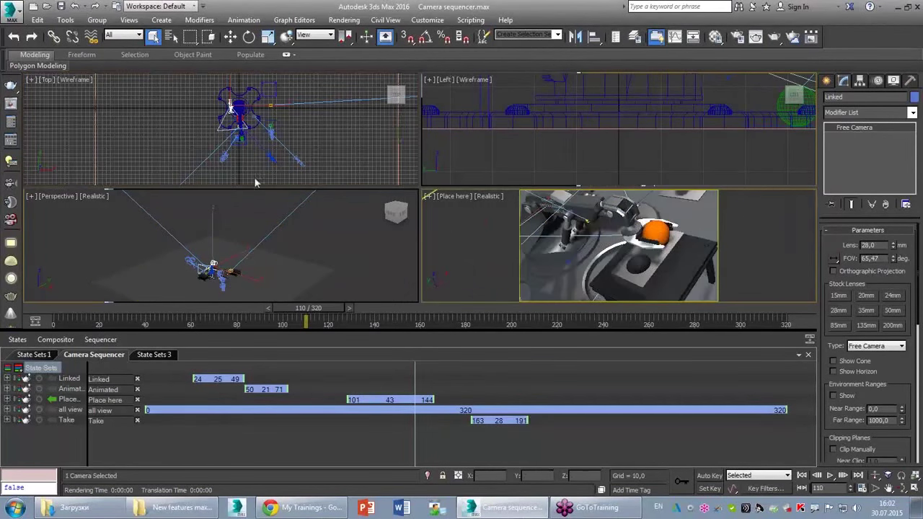
# - Reset 3ds Max to an empty scene without saving changes
pyautogui.click(12, 12)
pyautogui.click(34, 65)
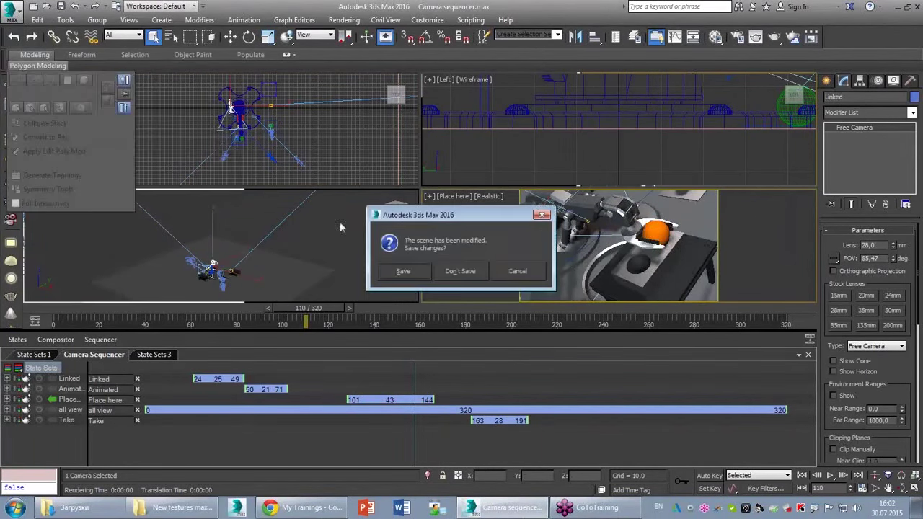
pyautogui.click(456, 273)
pyautogui.click(428, 273)
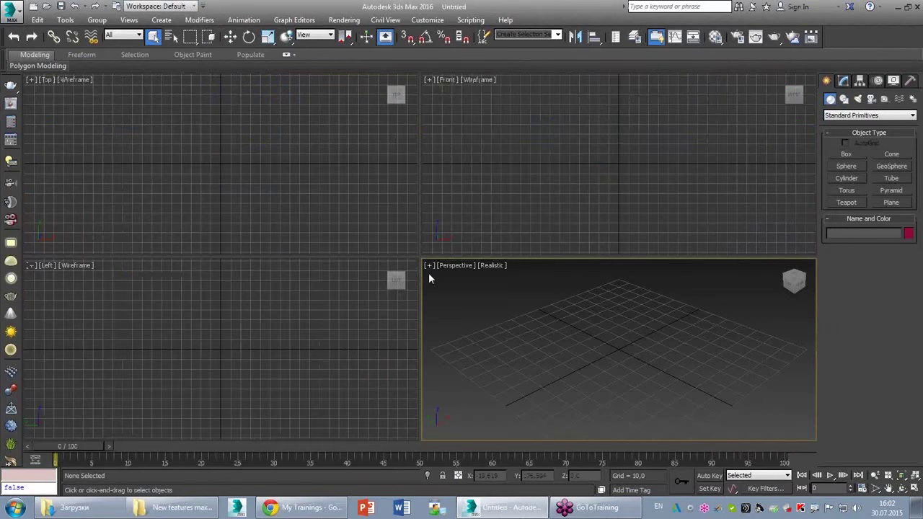
# - Open dancing flower.max from the Dancing flower folder
pyautogui.click(47, 6)
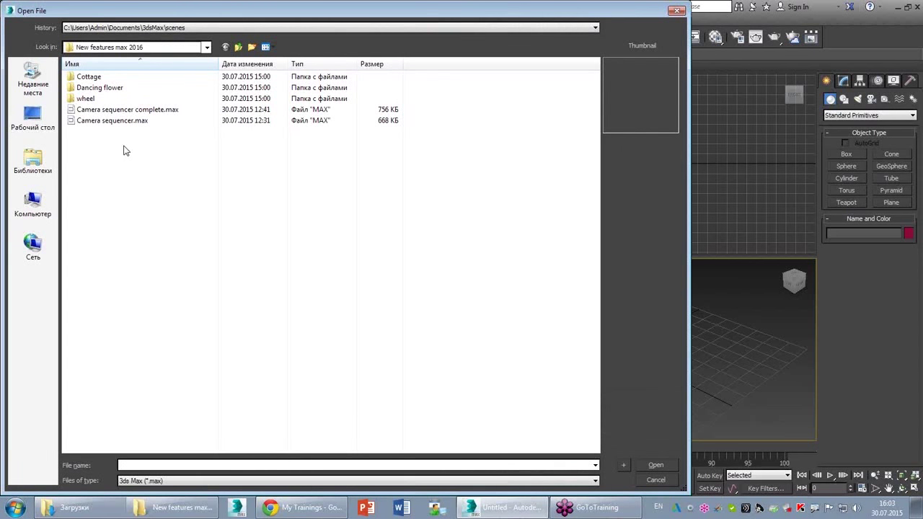
pyautogui.doubleClick(101, 88)
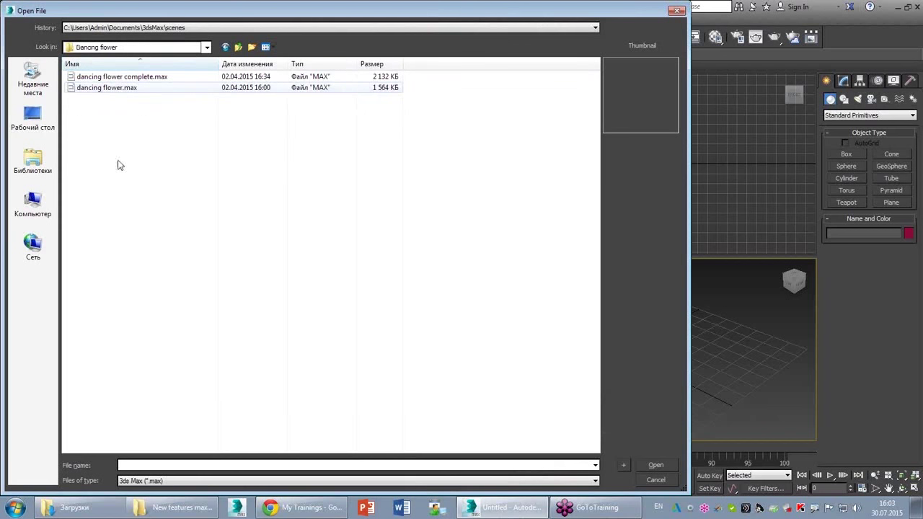
pyautogui.doubleClick(98, 89)
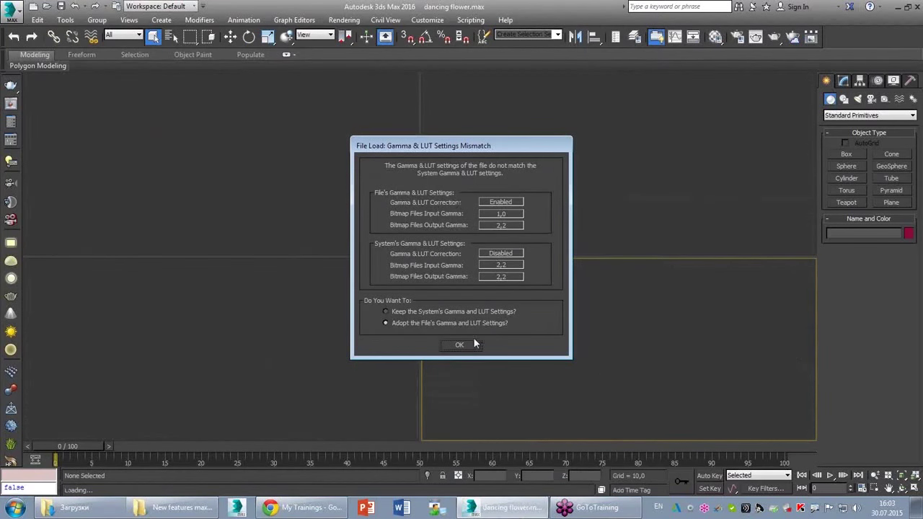
# - Adopt the file's Gamma & LUT settings and open dancing flower complete.max
pyautogui.click(462, 346)
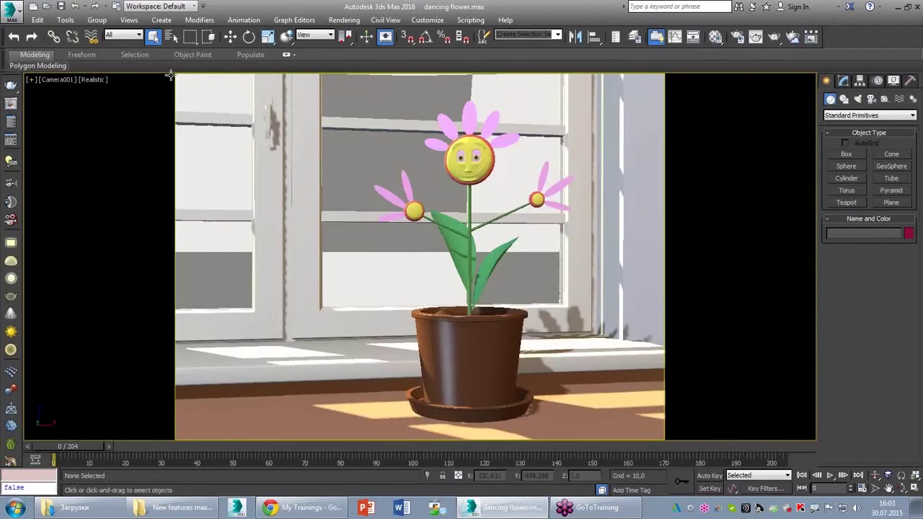
pyautogui.click(46, 6)
pyautogui.doubleClick(101, 78)
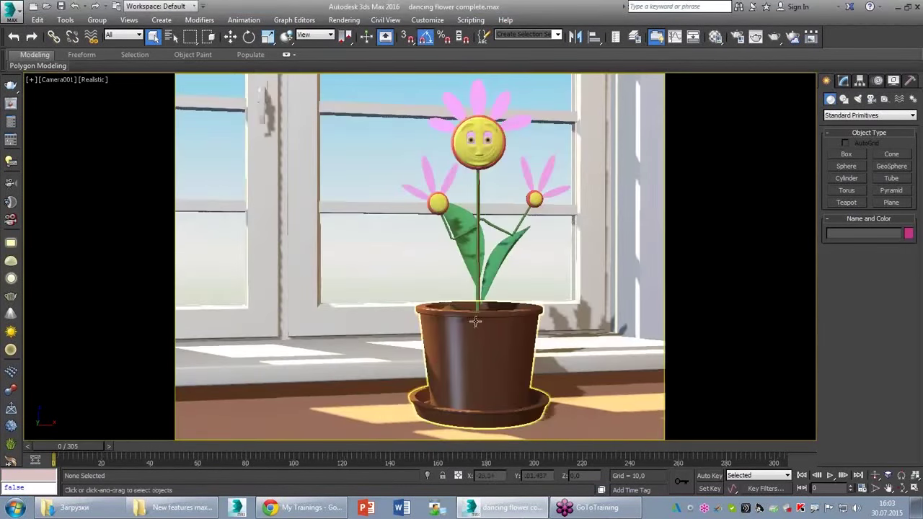
# - Preview the dancing flower animation, then stop it and return to frame 0
pyautogui.click(831, 478)
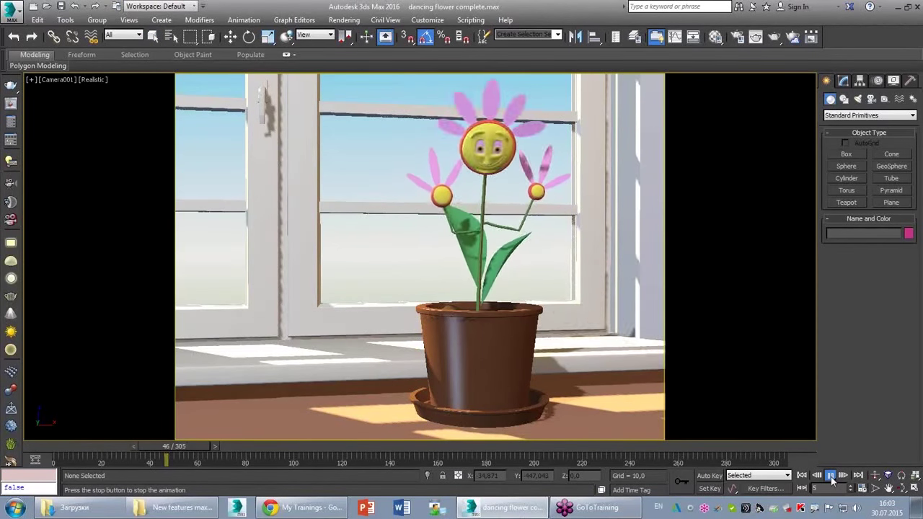
pyautogui.press('Escape')
pyautogui.moveTo(240, 452); pyautogui.dragTo(43, 452)
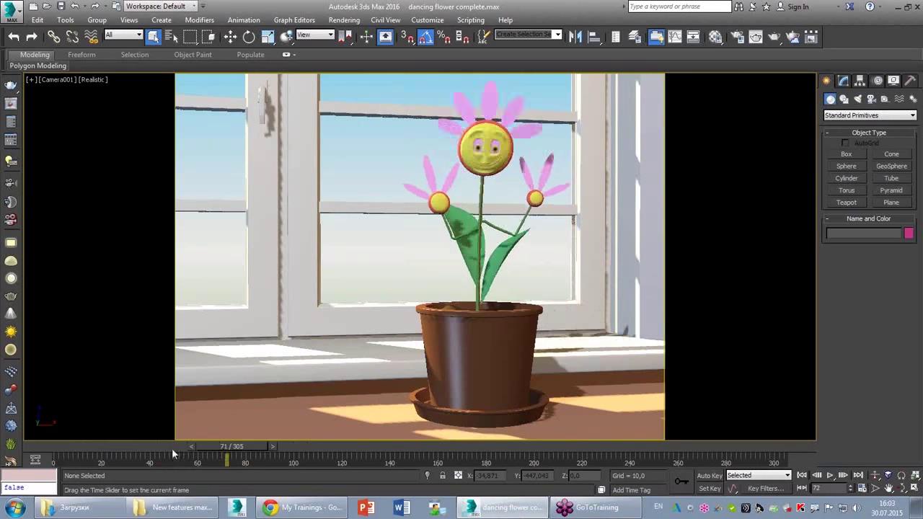
# - Maximize the front view, select the trunk mesh and show its Skin modifier settings
pyautogui.hotkey('alt', 'w')
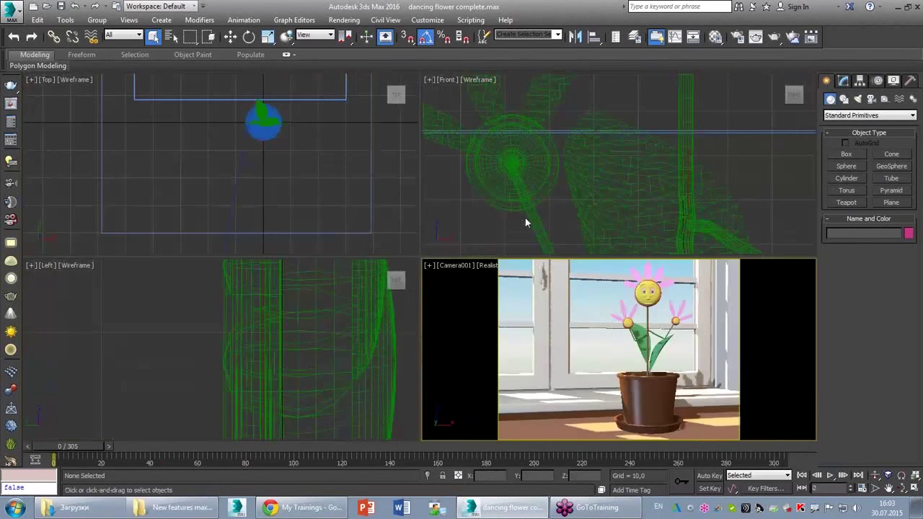
pyautogui.hotkey('alt', 'w')
pyautogui.scroll(-2, 426, 128)
pyautogui.scroll(-2, 433, 137)
pyautogui.scroll(2, 456, 155)
pyautogui.scroll(2, 474, 188)
pyautogui.click(494, 223)
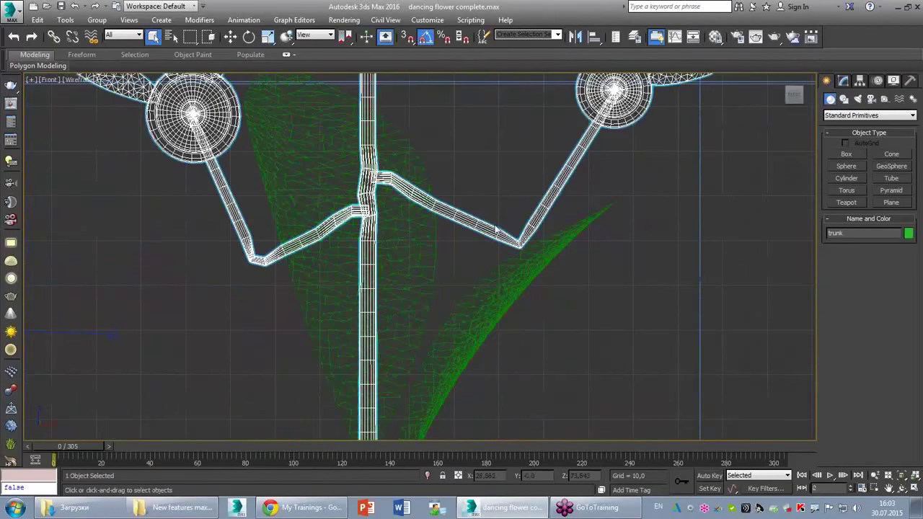
pyautogui.click(844, 81)
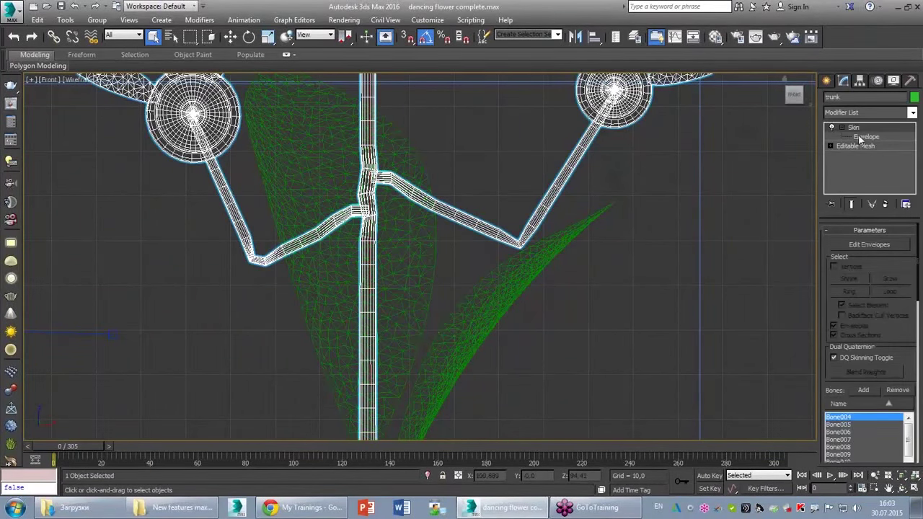
# - Display the skin envelopes and inspect the joint bones, including Bone013, before reselecting the trunk
pyautogui.rightClick(546, 214)
pyautogui.click(599, 174)
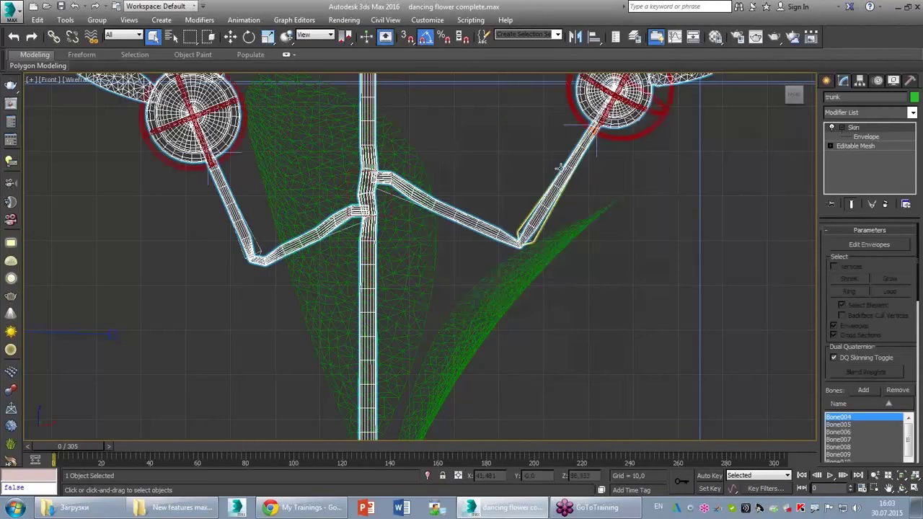
pyautogui.scroll(3, 532, 230)
pyautogui.click(540, 213)
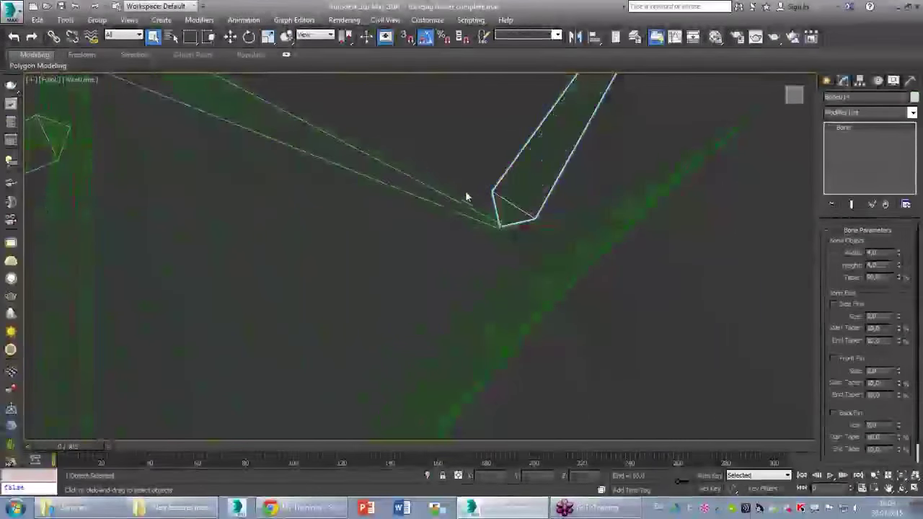
pyautogui.click(465, 212)
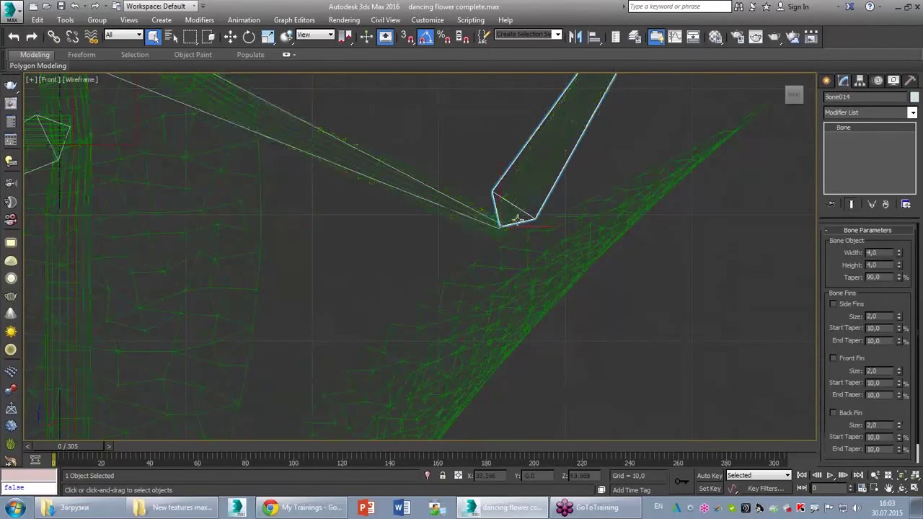
pyautogui.click(465, 189)
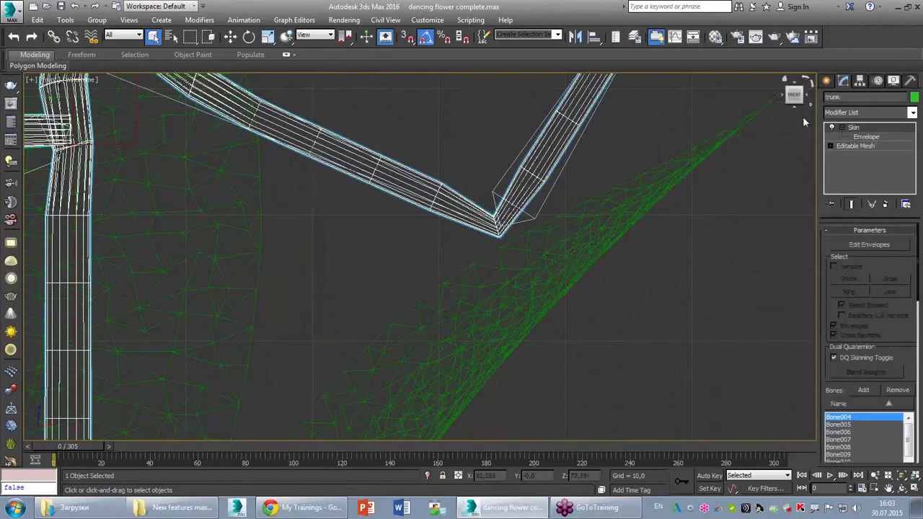
# - Toggle the Skin modifier off and on to compare, then inspect Bone014 and reselect the trunk
pyautogui.click(832, 128)
pyautogui.click(832, 128)
pyautogui.click(832, 128)
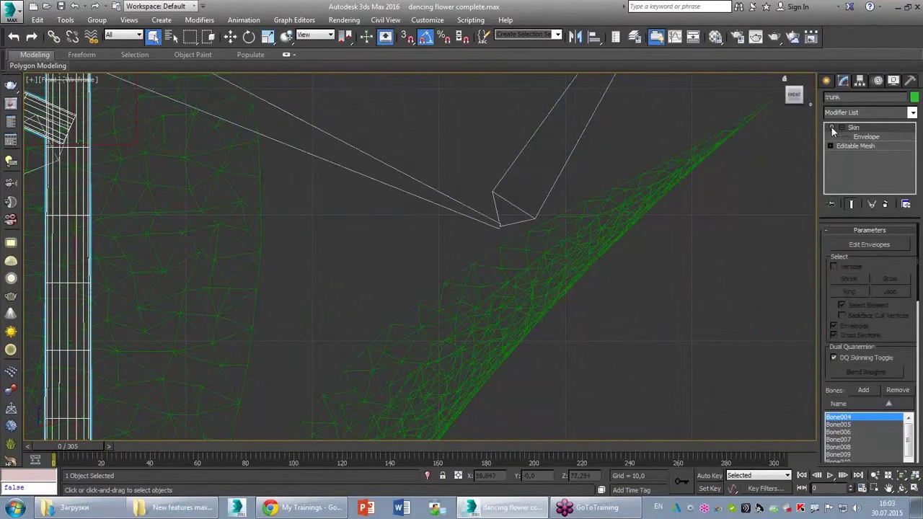
pyautogui.click(832, 127)
pyautogui.scroll(-2, 551, 209)
pyautogui.scroll(-5, 551, 208)
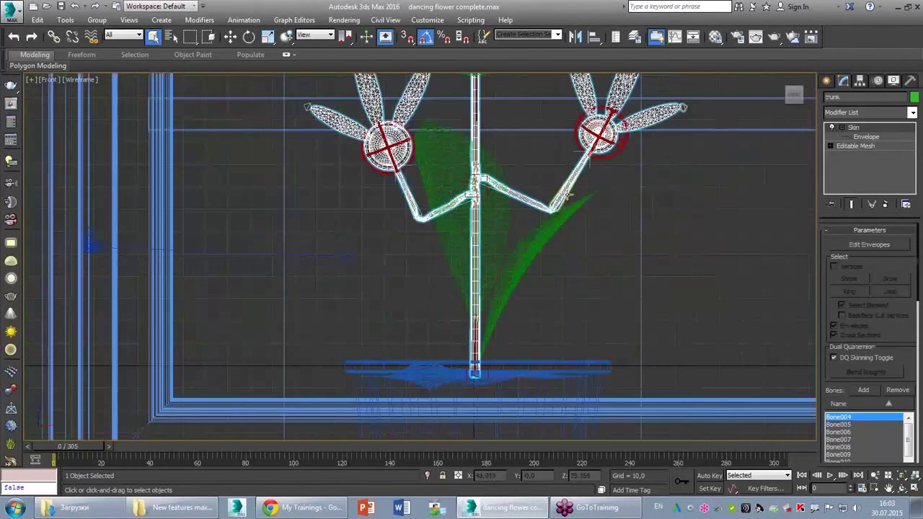
pyautogui.scroll(5, 552, 209)
pyautogui.click(542, 237)
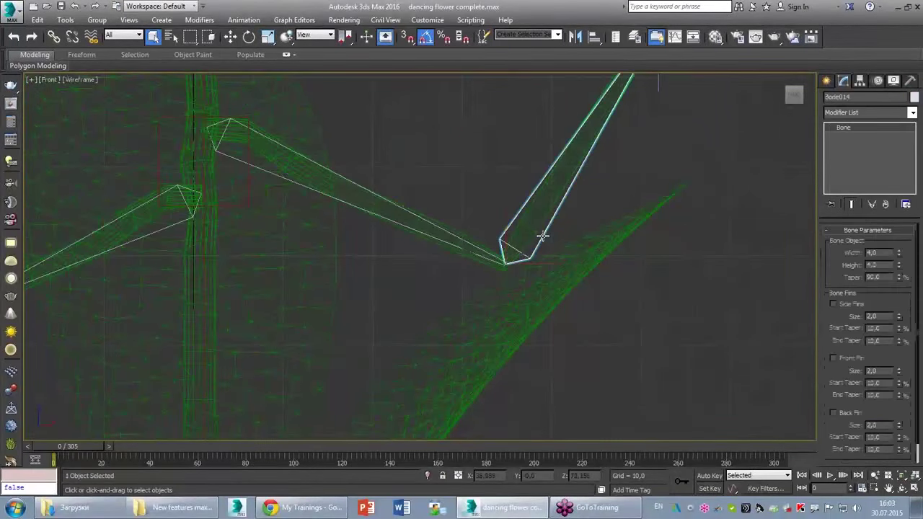
pyautogui.click(466, 239)
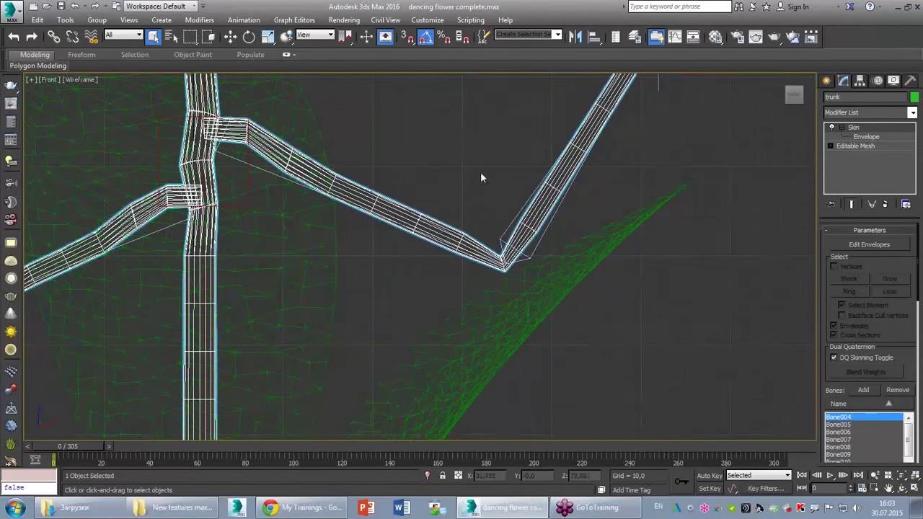
# - Inspect the bone along the right branch of the flower
pyautogui.scroll(-5, 482, 178)
pyautogui.scroll(3, 288, 238)
pyautogui.scroll(2, 373, 238)
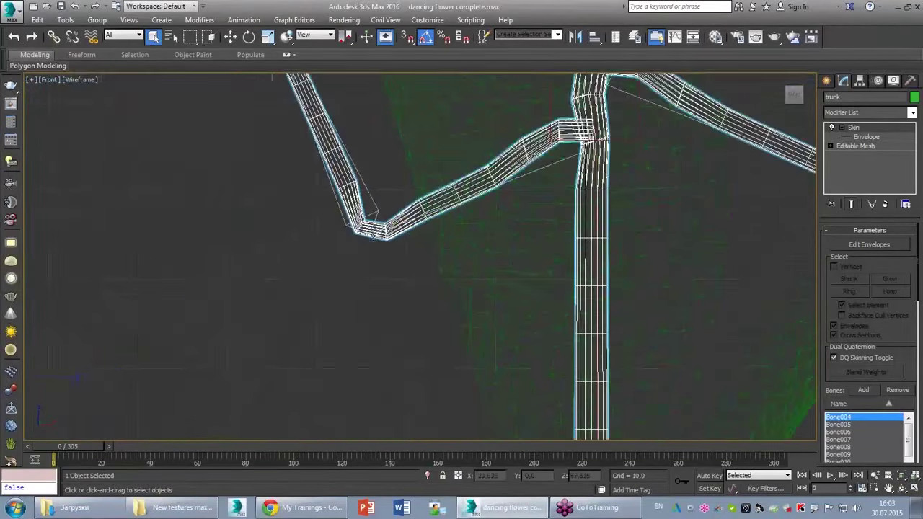
pyautogui.moveTo(403, 253)
pyautogui.mouseDown()
pyautogui.moveTo(356, 199)
pyautogui.moveTo(408, 216)
pyautogui.moveTo(349, 261)
pyautogui.mouseUp()
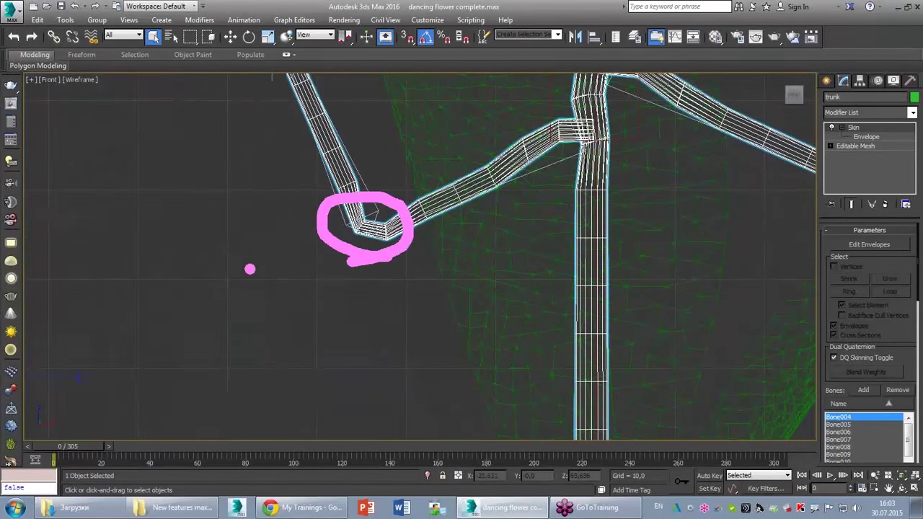
pyautogui.moveTo(491, 215)
pyautogui.mouseDown()
pyautogui.moveTo(569, 271)
pyautogui.moveTo(490, 269)
pyautogui.mouseUp()
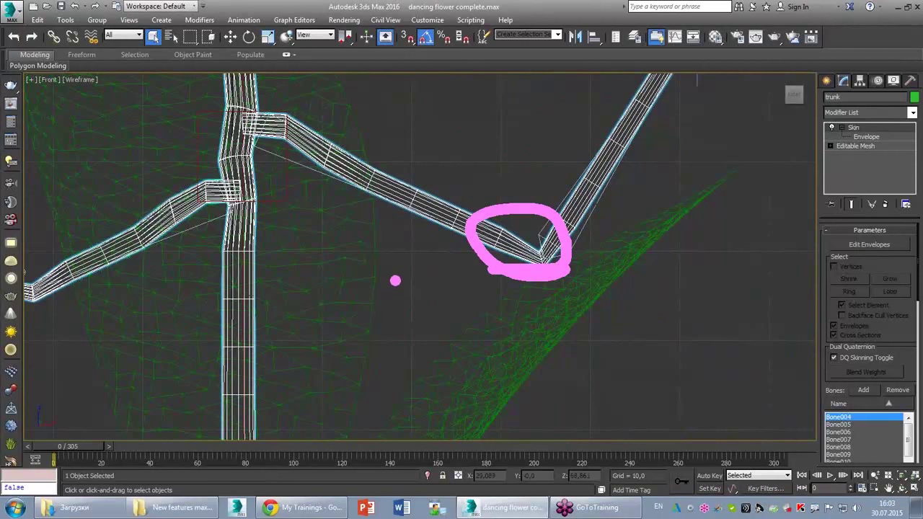
pyautogui.moveTo(553, 280)
pyautogui.mouseDown()
pyautogui.moveTo(547, 238)
pyautogui.moveTo(556, 279)
pyautogui.mouseUp()
pyautogui.click(568, 252)
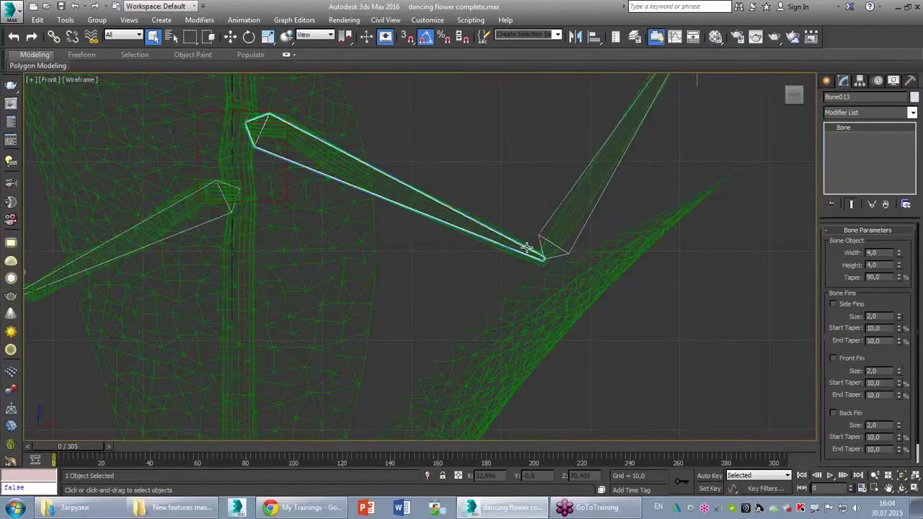
pyautogui.moveTo(546, 276); pyautogui.dragTo(557, 256)
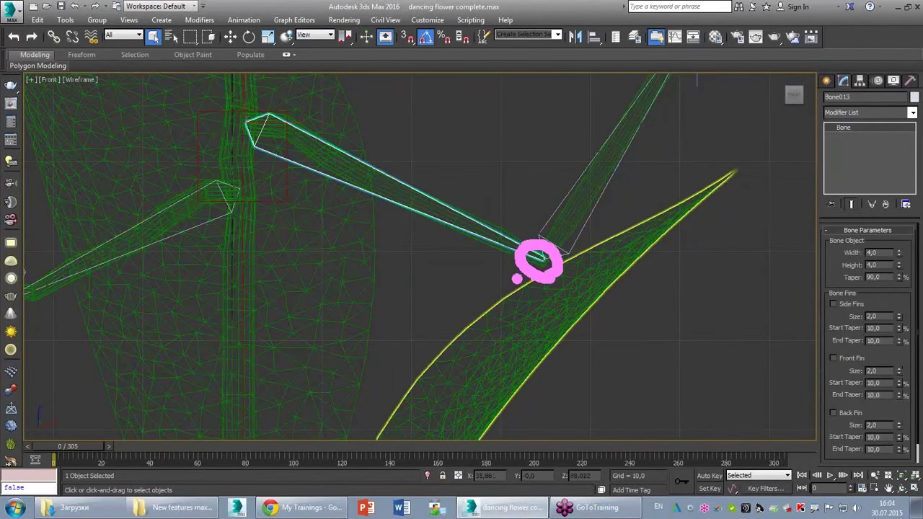
pyautogui.press('Escape')
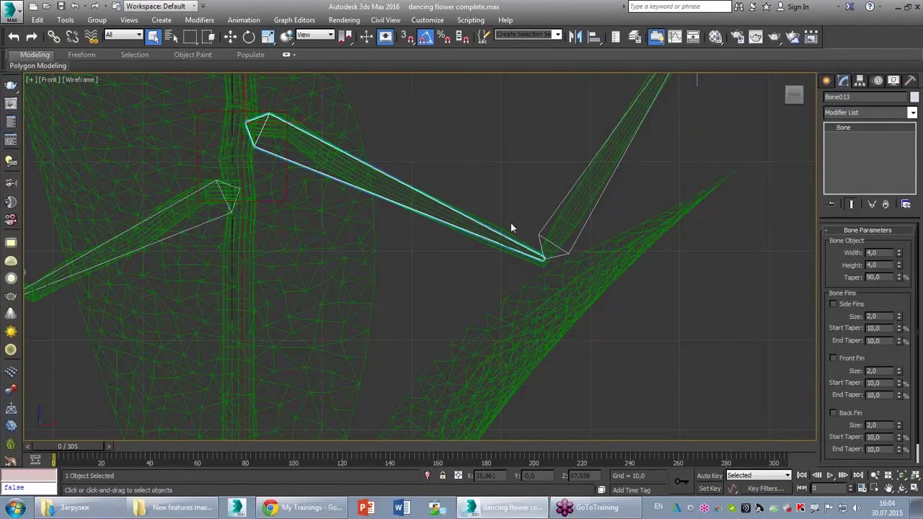
# - Reselect the skinned trunk mesh and test how the branches deform
pyautogui.click(545, 267)
pyautogui.moveTo(537, 222); pyautogui.dragTo(499, 317)
pyautogui.click(568, 306)
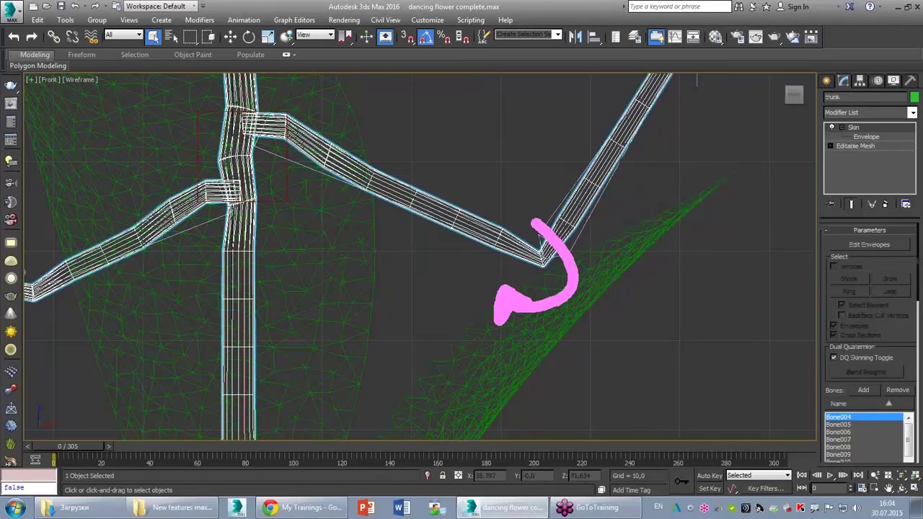
pyautogui.moveTo(515, 187); pyautogui.dragTo(541, 248)
pyautogui.moveTo(554, 208); pyautogui.dragTo(541, 224)
pyautogui.press('Escape')
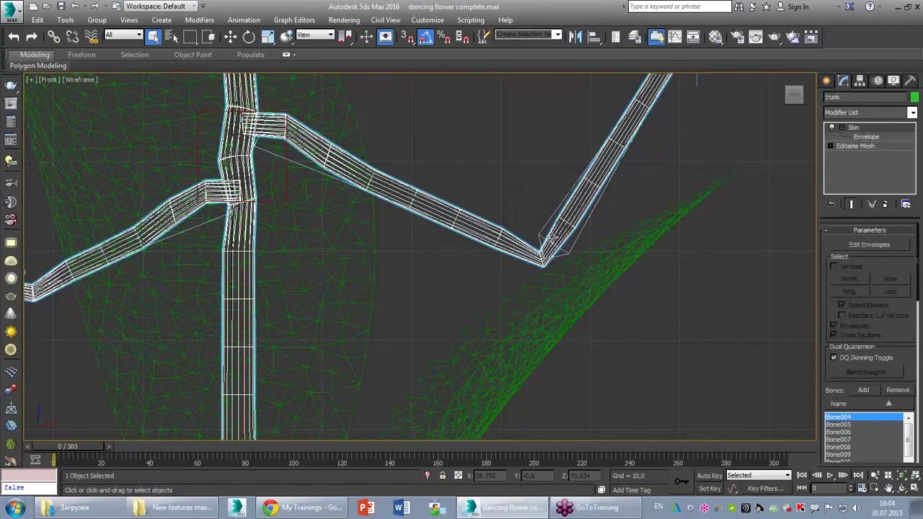
# - Scrub to frame 55, frame both flower heads, and activate Edit Envelopes on the trunk
pyautogui.moveTo(86, 449); pyautogui.dragTo(302, 446)
pyautogui.moveTo(284, 255)
pyautogui.mouseDown(button='middle')
pyautogui.moveTo(451, 264)
pyautogui.moveTo(471, 277)
pyautogui.mouseUp(button='middle')
pyautogui.scroll(-3, 451, 264)
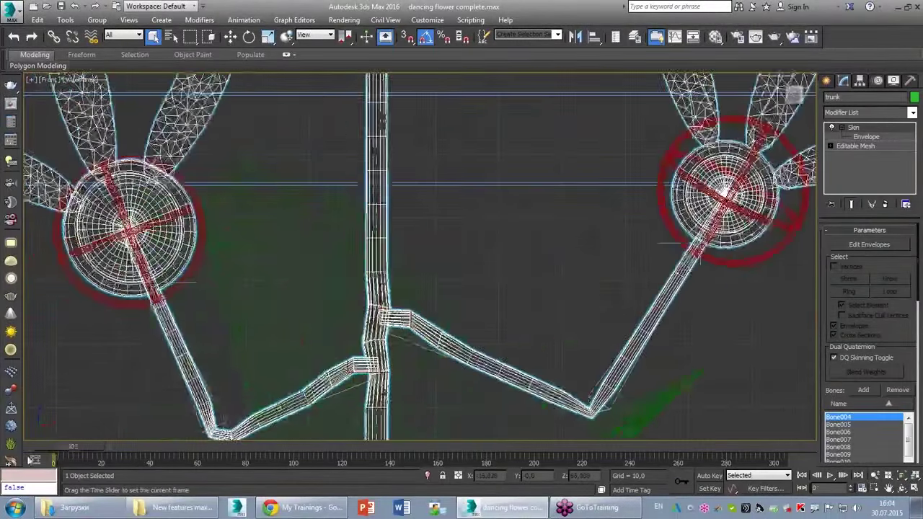
pyautogui.click(858, 137)
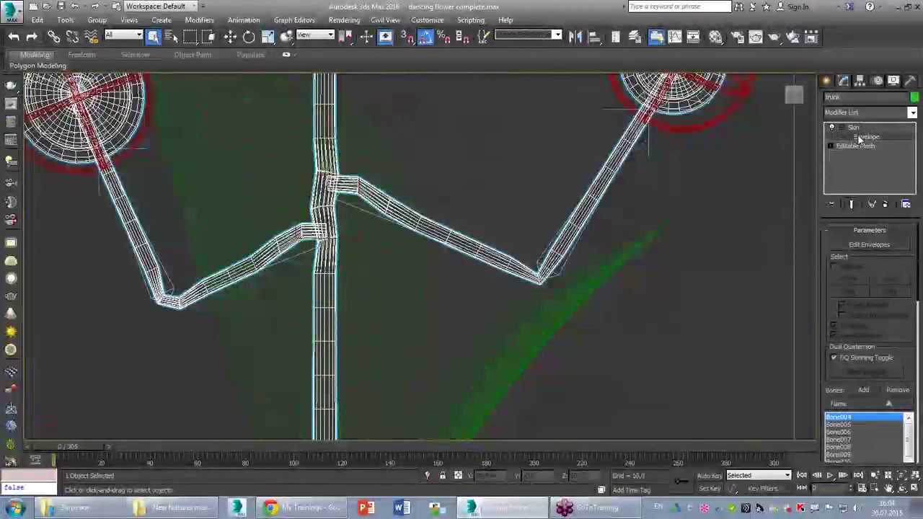
pyautogui.scroll(3, 569, 239)
pyautogui.scroll(3, 598, 216)
pyautogui.scroll(3, 581, 238)
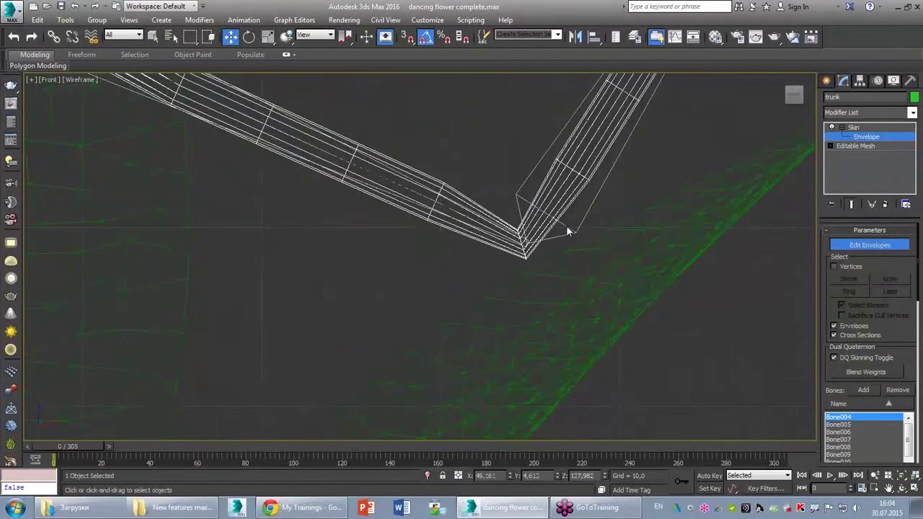
# - Show envelope cross sections and select the Bone014 and Bone013 envelopes
pyautogui.click(835, 335)
pyautogui.moveTo(822, 324); pyautogui.dragTo(838, 244)
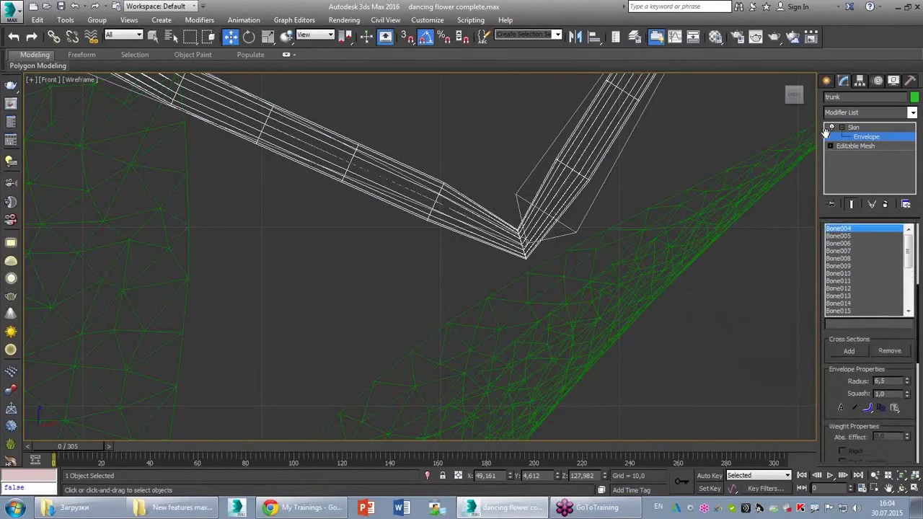
pyautogui.moveTo(848, 343); pyautogui.dragTo(842, 327)
pyautogui.click(509, 196)
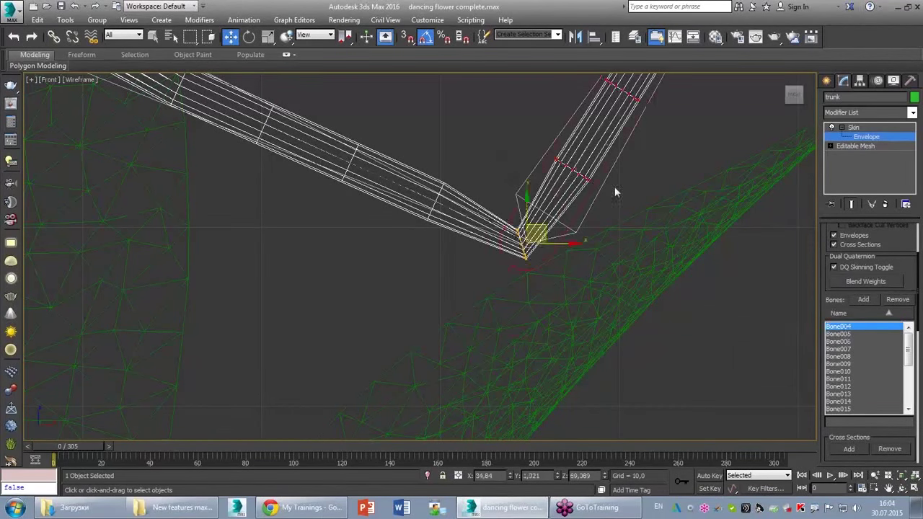
pyautogui.scroll(-2, 606, 223)
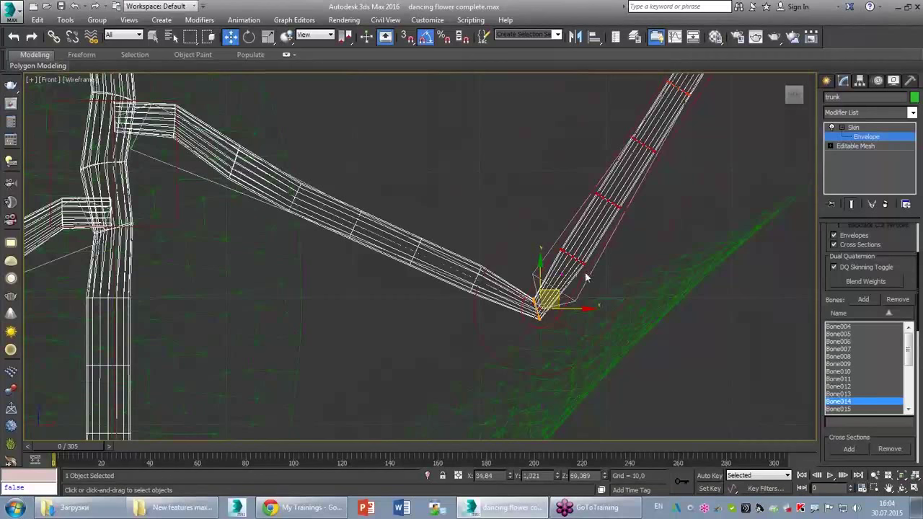
pyautogui.scroll(3, 548, 310)
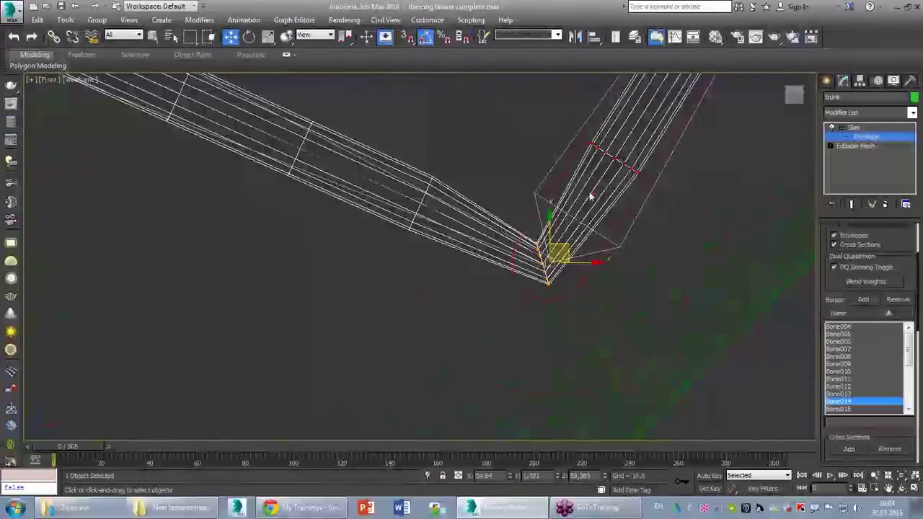
pyautogui.click(393, 146)
# - Select vertices at the stem joint and the upper-right limb's envelope, restoring the move gizmo
pyautogui.scroll(-2, 393, 238)
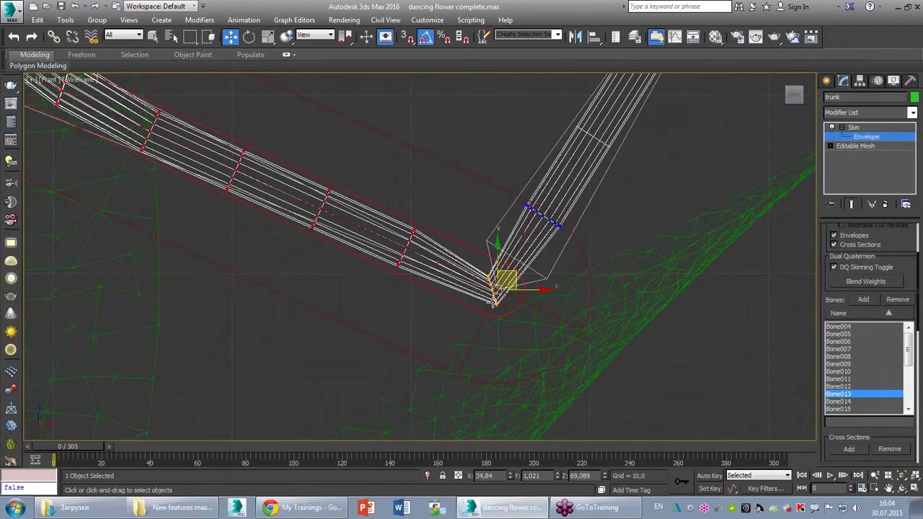
pyautogui.moveTo(490, 280); pyautogui.dragTo(513, 301)
pyautogui.click(636, 216)
pyautogui.click(503, 302)
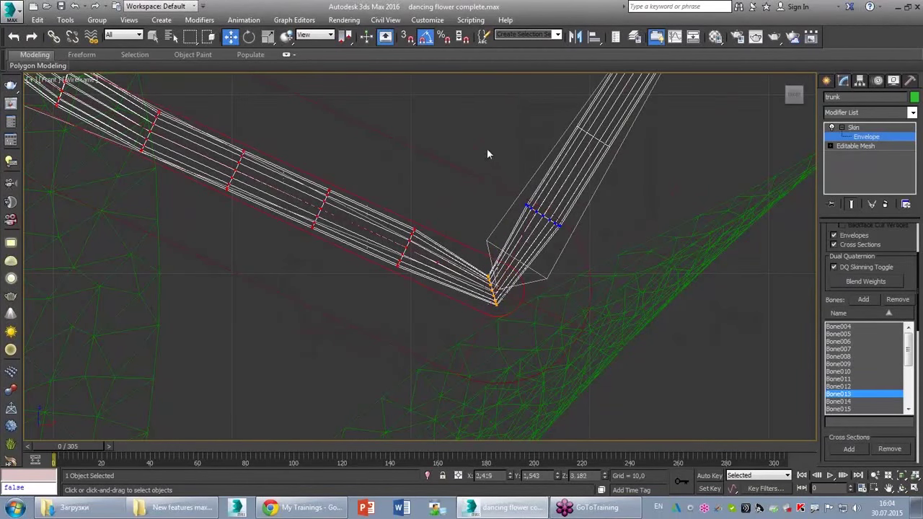
pyautogui.press('x')
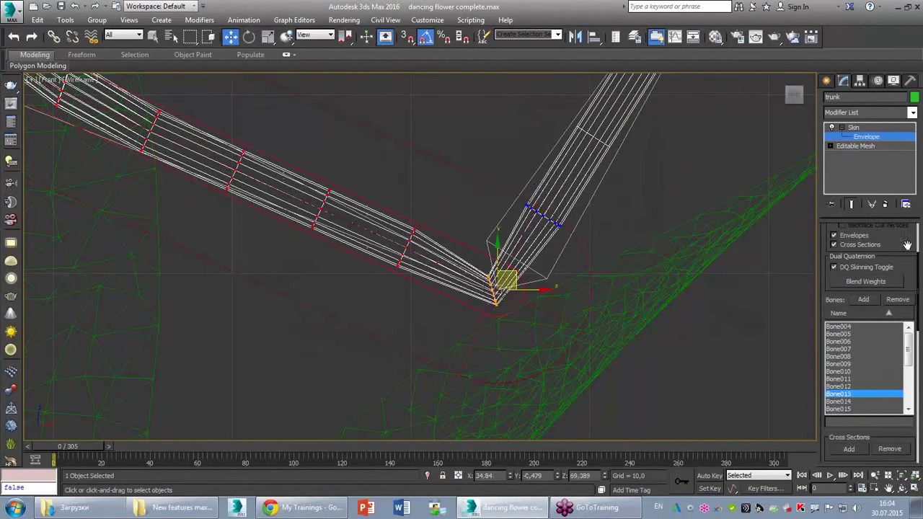
# - Box-select the vertices around the branch joint, dropping those away from it
pyautogui.scroll(3, 907, 245)
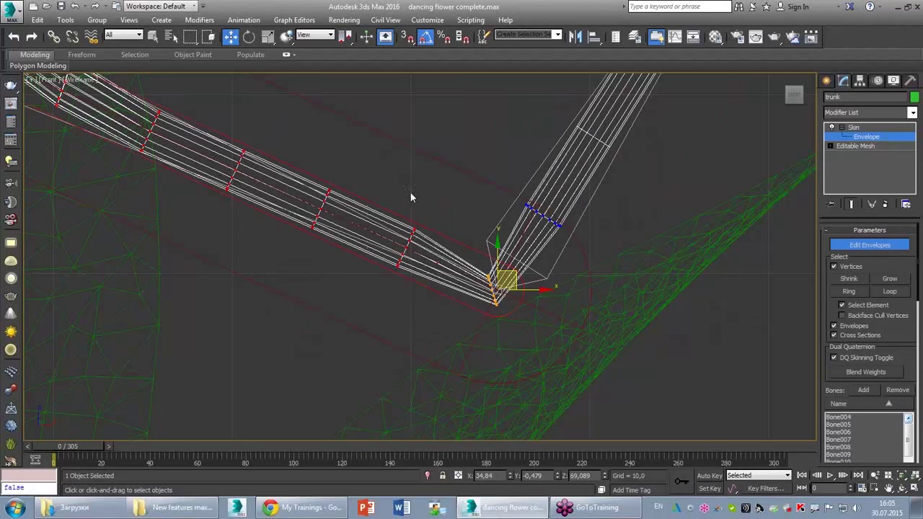
pyautogui.moveTo(423, 201); pyautogui.dragTo(600, 357)
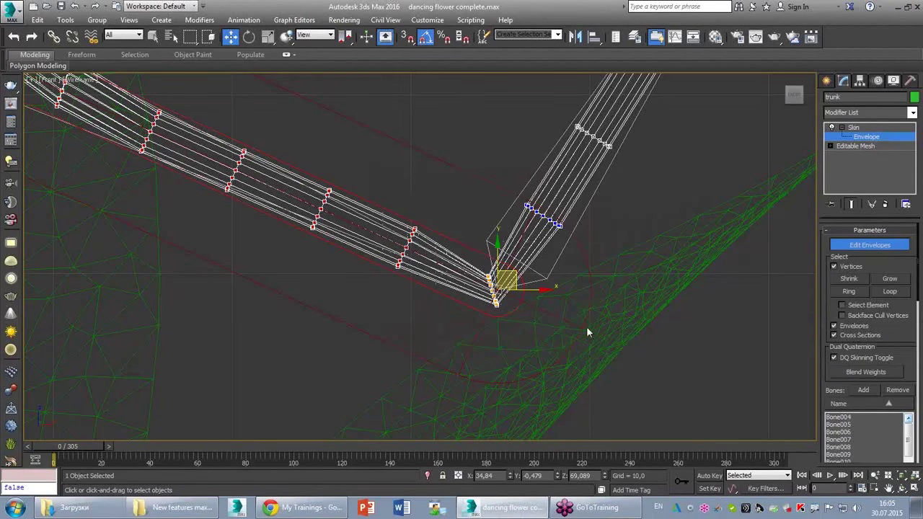
pyautogui.moveTo(365, 190); pyautogui.dragTo(364, 181)
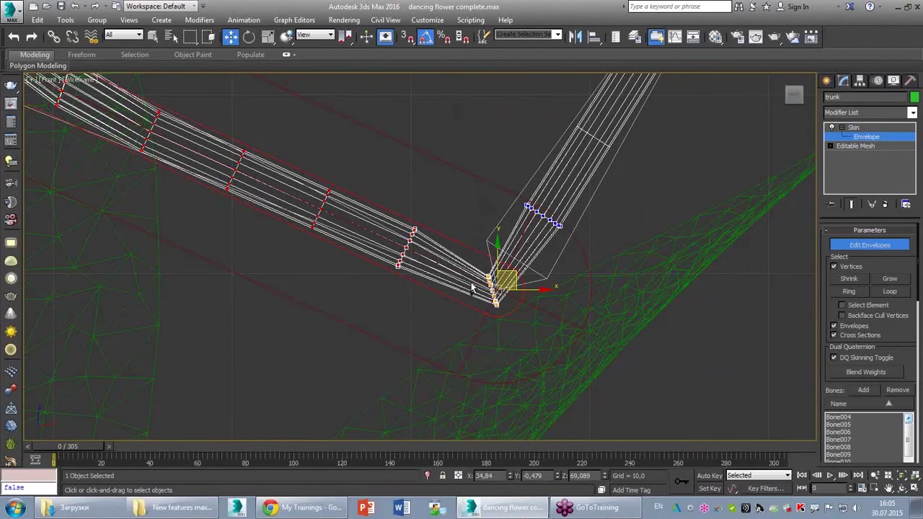
pyautogui.moveTo(461, 240); pyautogui.dragTo(437, 297)
pyautogui.moveTo(476, 268); pyautogui.dragTo(469, 328)
pyautogui.moveTo(489, 249); pyautogui.dragTo(514, 301)
pyautogui.moveTo(505, 224); pyautogui.dragTo(534, 244)
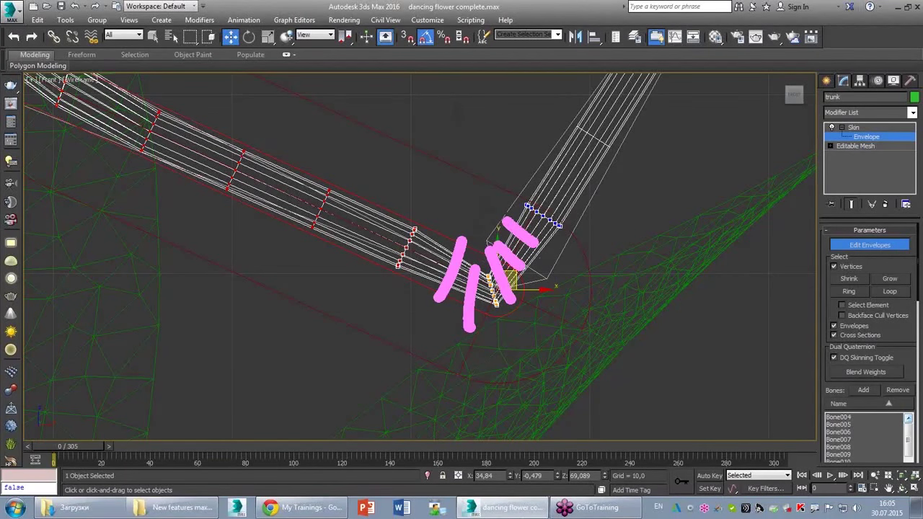
pyautogui.press('Escape')
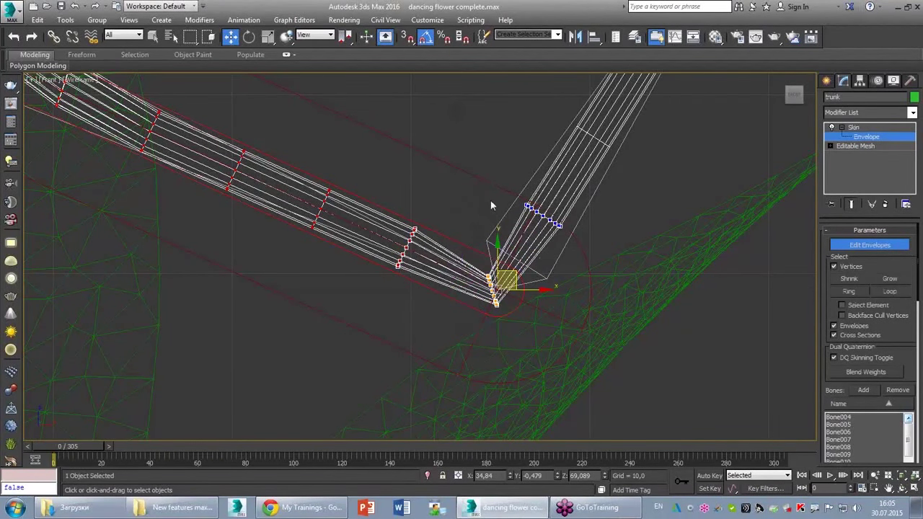
# - Preview shaded envelope weights and turn on DQ Skinning Toggle under Dual Quaternion
pyautogui.press('F3')
pyautogui.press('F3')
pyautogui.moveTo(837, 311); pyautogui.dragTo(837, 289)
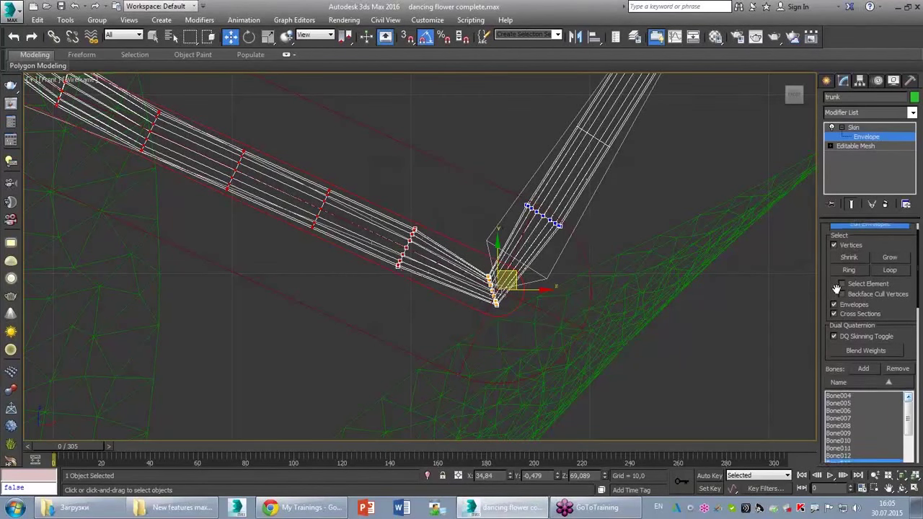
pyautogui.scroll(-3, 862, 285)
pyautogui.moveTo(906, 301)
pyautogui.mouseDown()
pyautogui.moveTo(866, 311)
pyautogui.moveTo(821, 281)
pyautogui.moveTo(904, 255)
pyautogui.moveTo(912, 283)
pyautogui.moveTo(894, 319)
pyautogui.mouseUp()
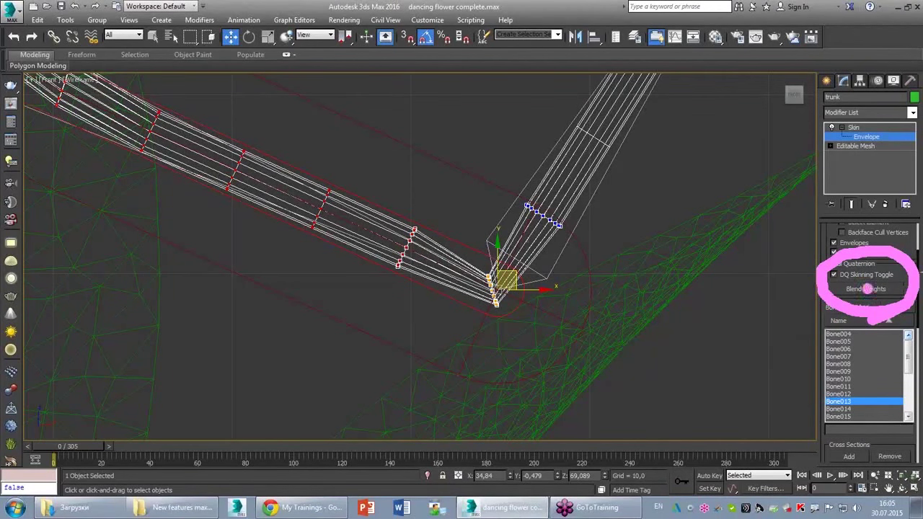
pyautogui.press('Escape')
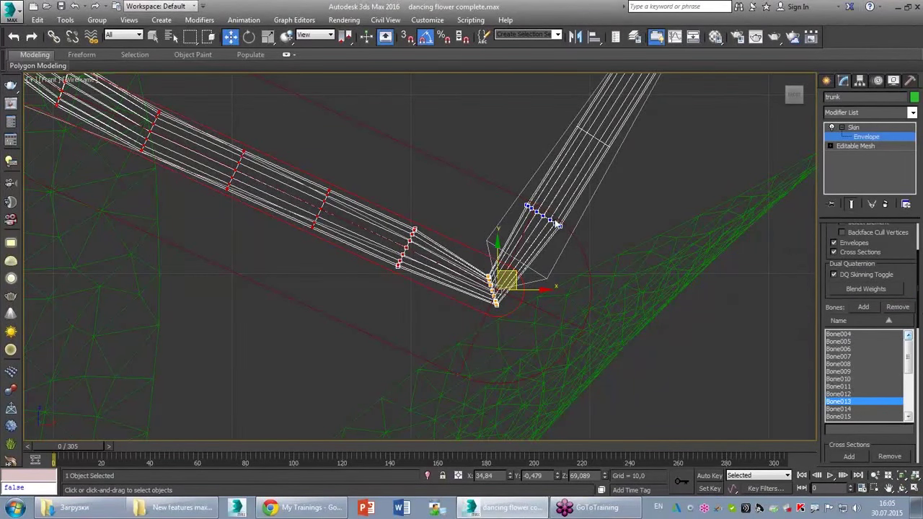
# - Enable Blend Weights, select the vertices around the bent joint, and open the Weight Tool
pyautogui.click(855, 289)
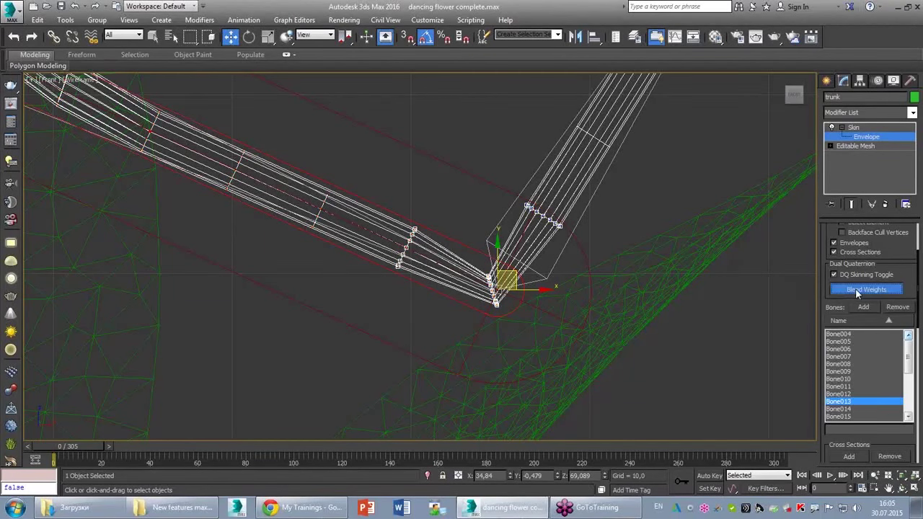
pyautogui.moveTo(381, 157); pyautogui.dragTo(576, 324)
pyautogui.moveTo(825, 445); pyautogui.dragTo(823, 218)
pyautogui.click(837, 388)
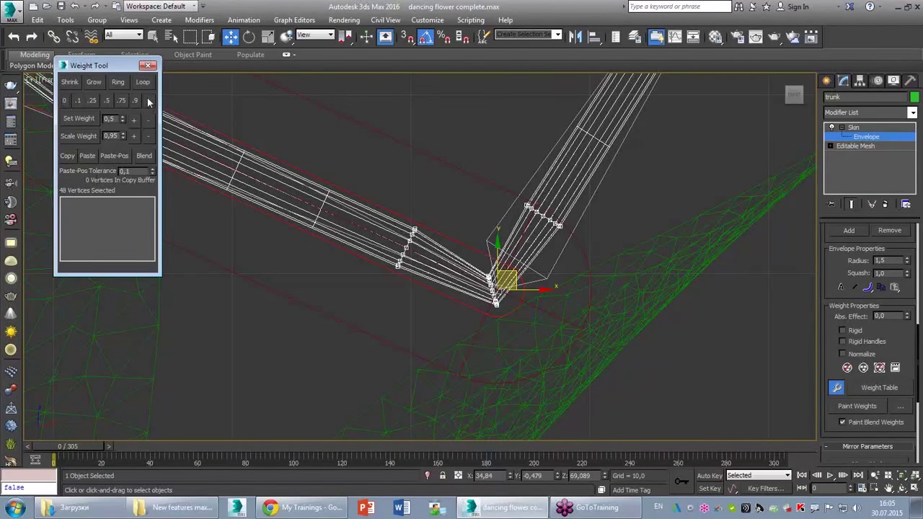
# - Set the joint vertices' blend weight to 1, check the bend shaded, then blend them
pyautogui.click(147, 99)
pyautogui.press('F3')
pyautogui.press('F3')
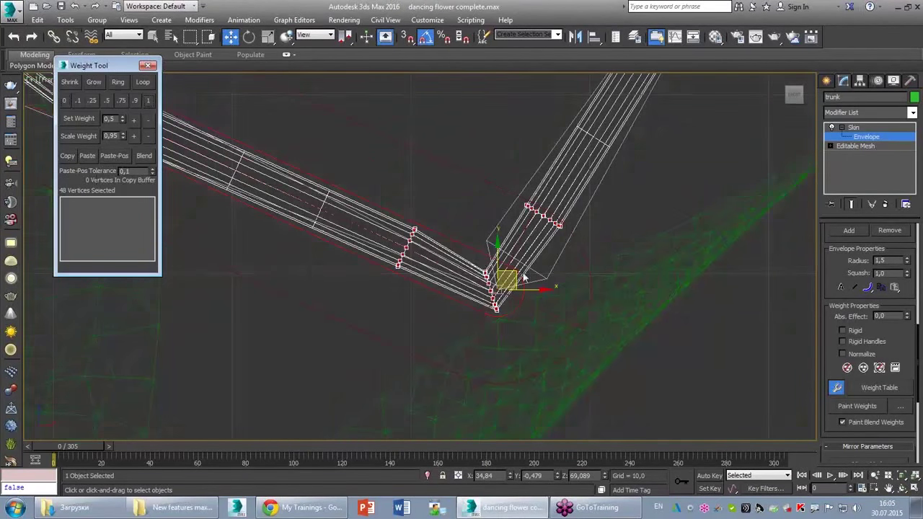
pyautogui.press('F3')
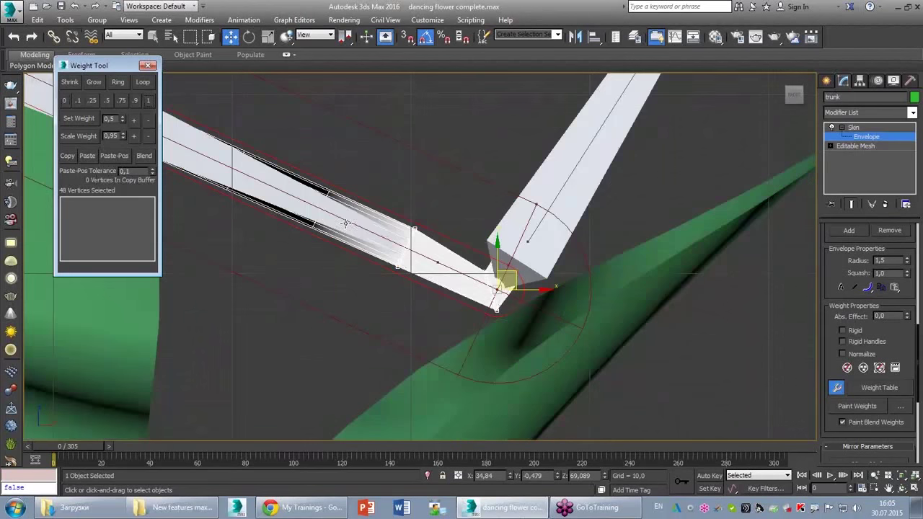
pyautogui.press('F3')
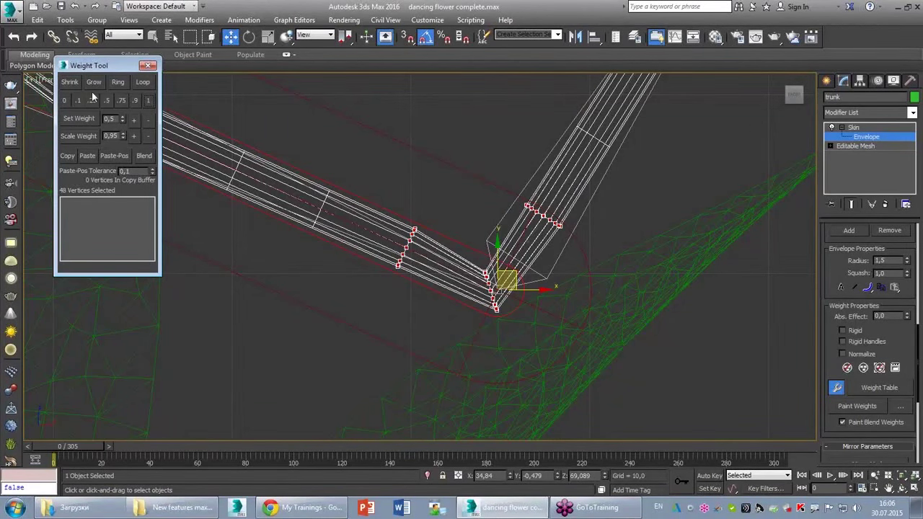
pyautogui.click(145, 156)
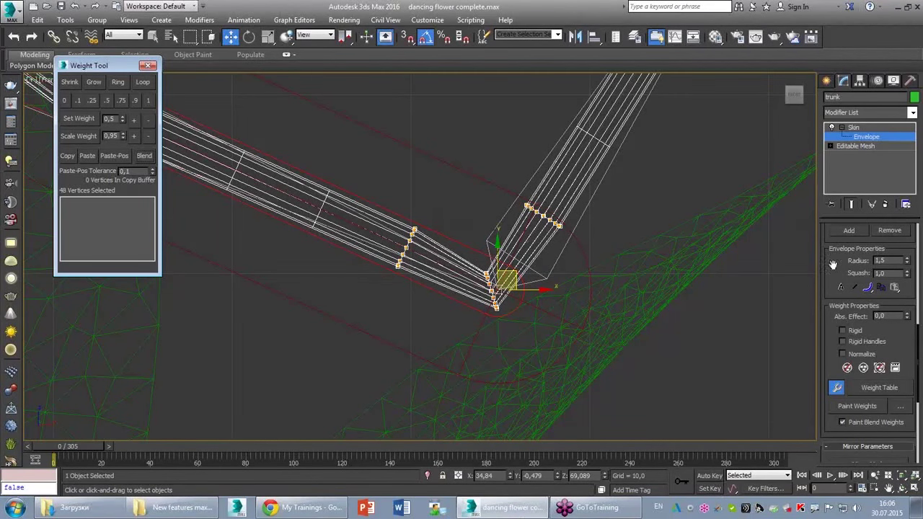
# - Close the Weight Tool, leaving the 48 joint vertices selected
pyautogui.moveTo(833, 265); pyautogui.dragTo(831, 460)
pyautogui.scroll(2, 827, 267)
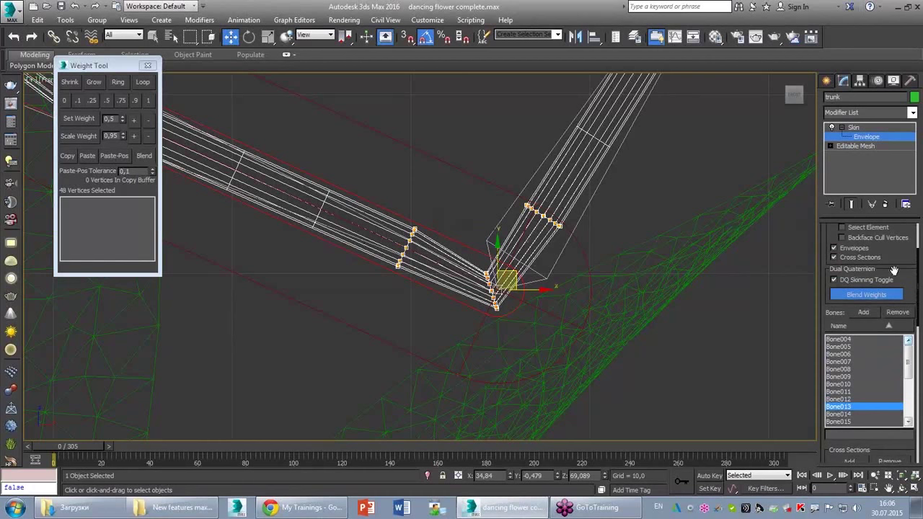
pyautogui.scroll(-2, 830, 306)
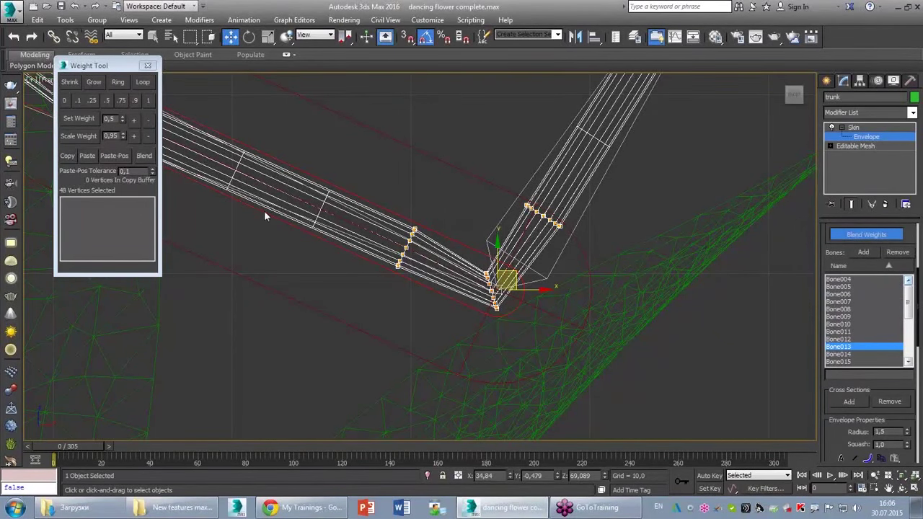
pyautogui.click(147, 65)
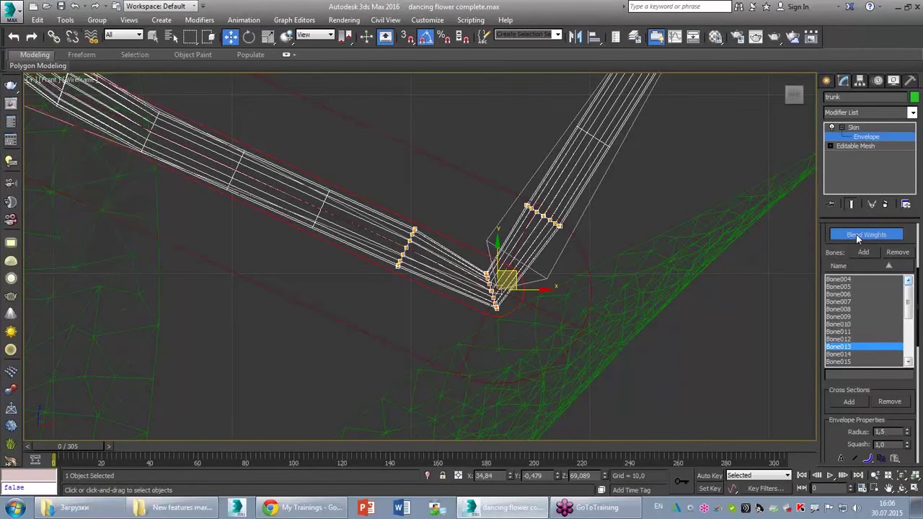
pyautogui.scroll(2, 830, 274)
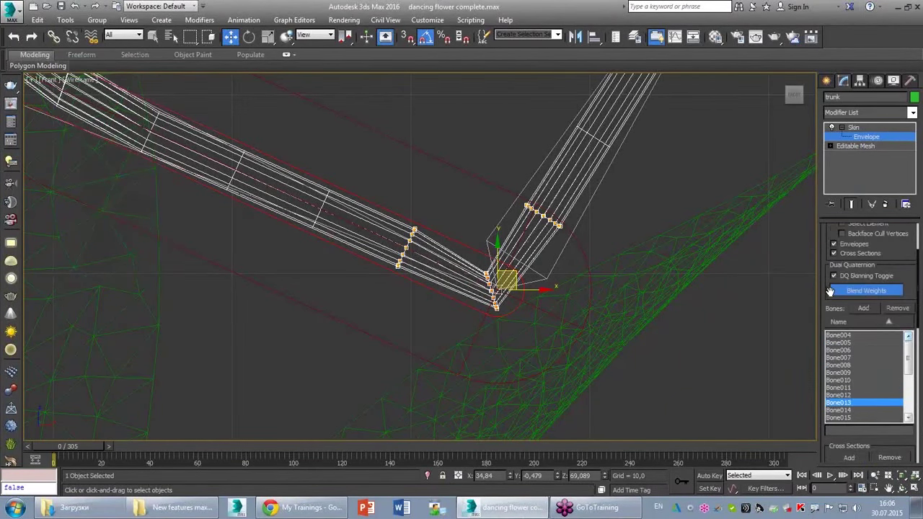
pyautogui.scroll(-1, 830, 291)
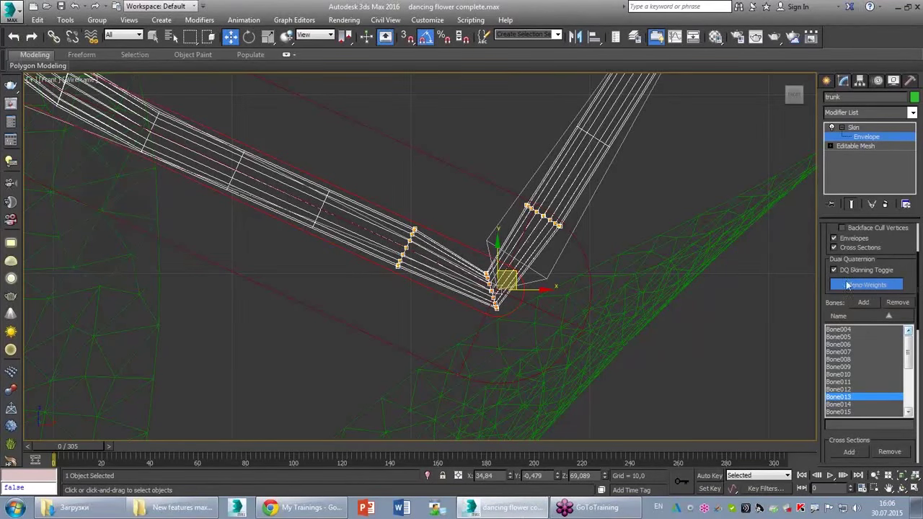
# - Exit envelope editing and play the animation to check the bend, then return to frame 0
pyautogui.click(866, 141)
pyautogui.scroll(-3, 498, 322)
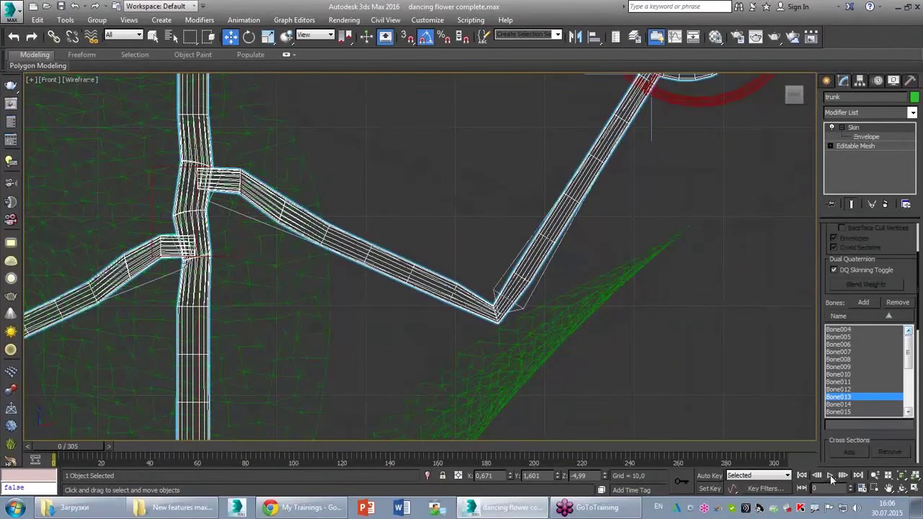
pyautogui.moveTo(453, 282)
pyautogui.mouseDown()
pyautogui.moveTo(493, 315)
pyautogui.moveTo(537, 257)
pyautogui.mouseUp()
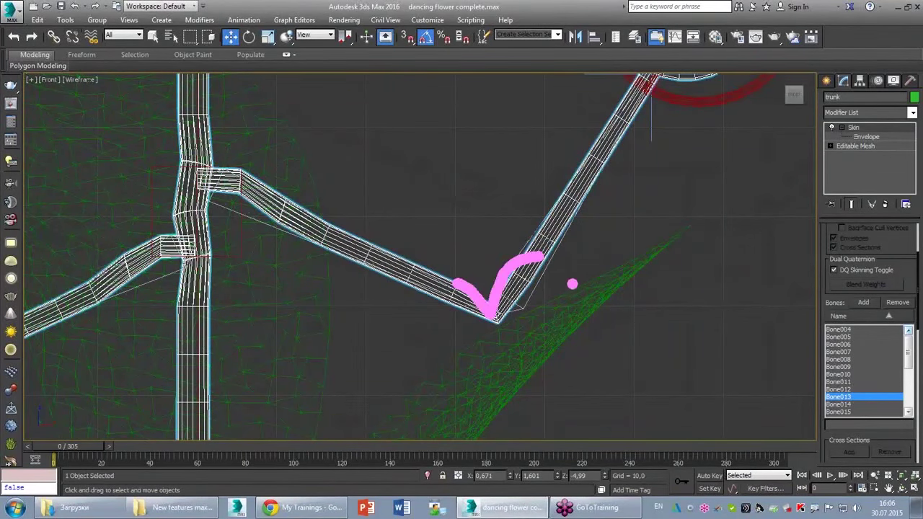
pyautogui.moveTo(529, 333); pyautogui.dragTo(490, 267)
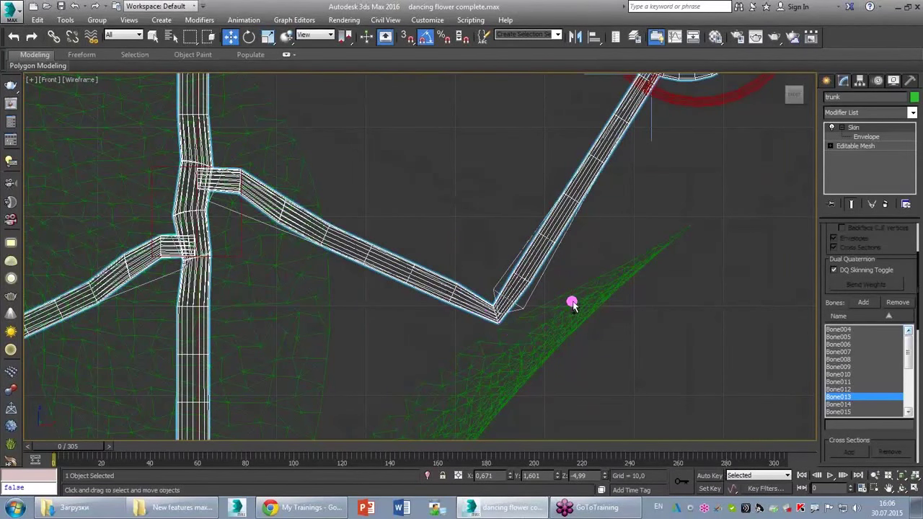
pyautogui.click(831, 476)
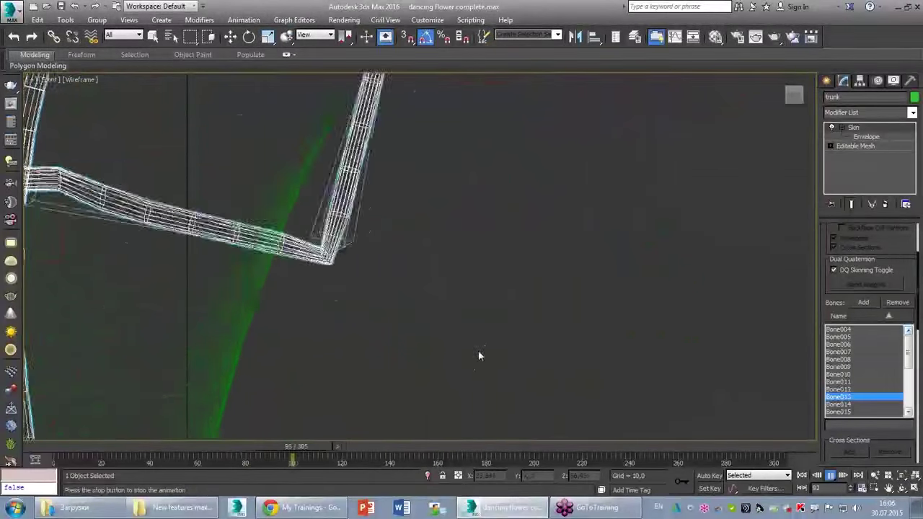
pyautogui.moveTo(352, 452); pyautogui.dragTo(58, 452)
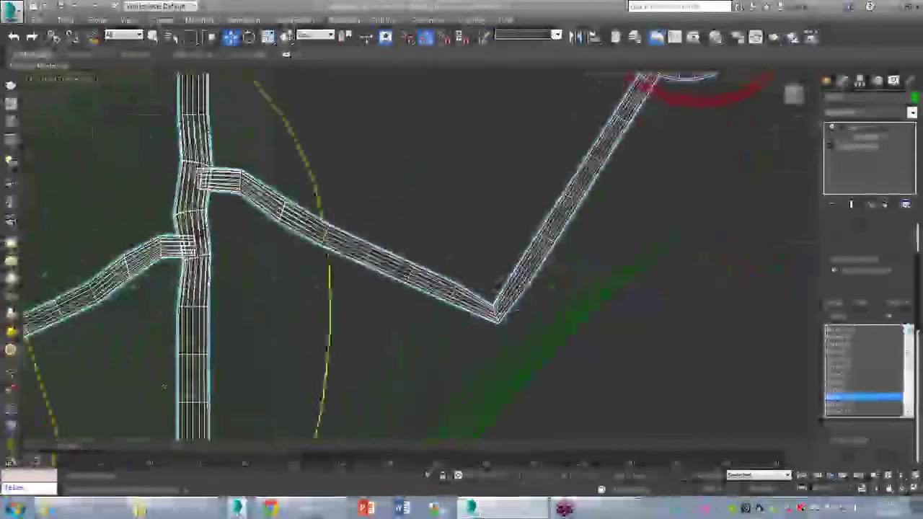
# - Maximize the Camera001 view, hide bones via the Display panel, and return to four viewports
pyautogui.hotkey('alt', 'w')
pyautogui.middleClick(483, 311)
pyautogui.hotkey('alt', 'w')
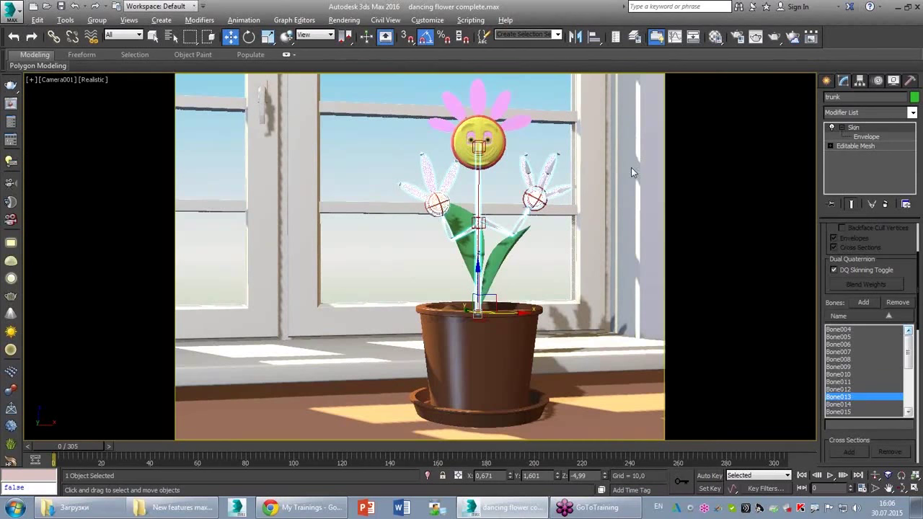
pyautogui.click(894, 81)
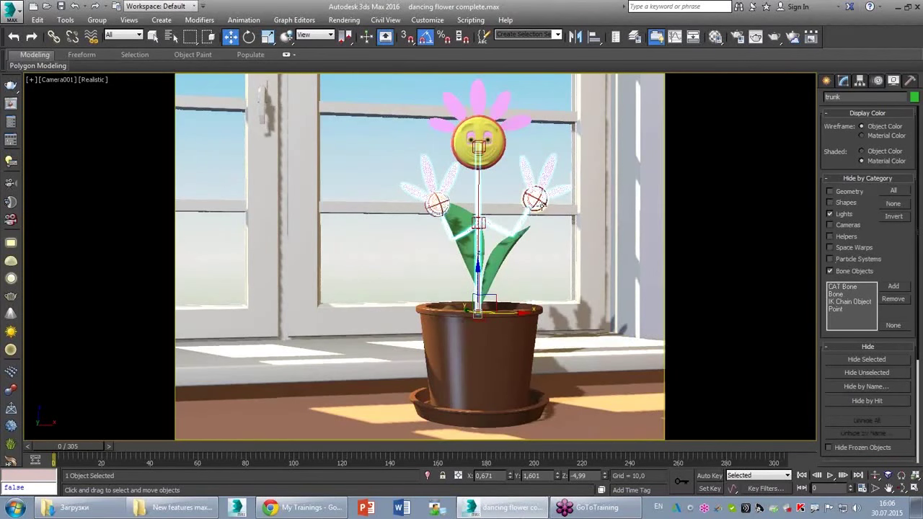
pyautogui.hotkey('alt', 'w')
# - Move the IK Chain001 helper left to bend the arm and rotate Circle005 in Local coordinates
pyautogui.click(605, 119)
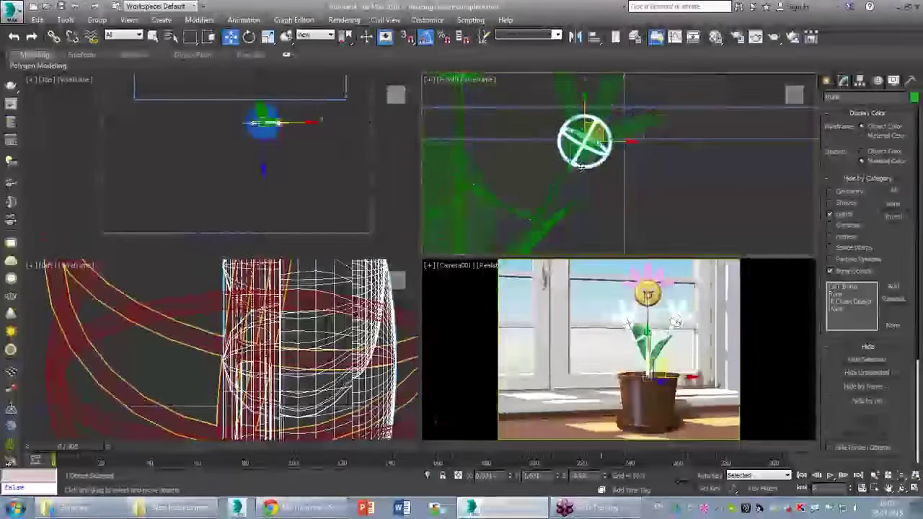
pyautogui.click(552, 157)
pyautogui.moveTo(552, 157); pyautogui.dragTo(530, 156)
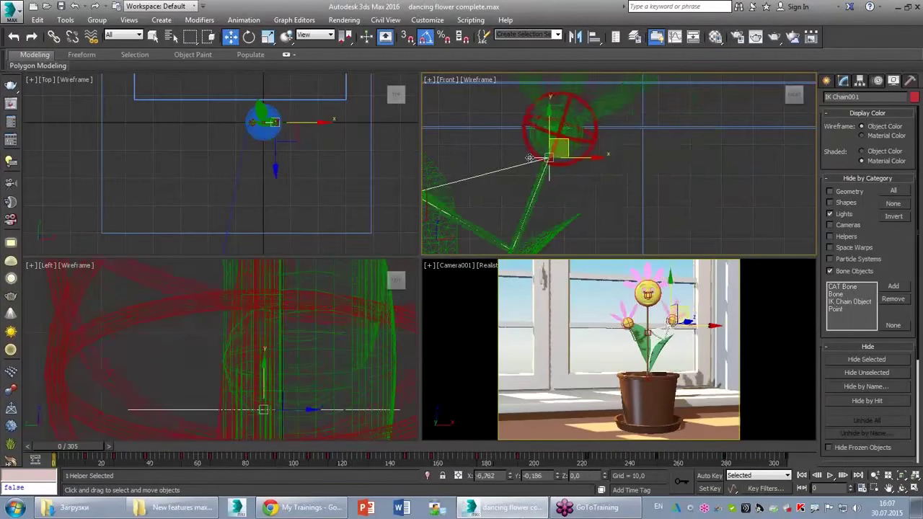
pyautogui.click(588, 101)
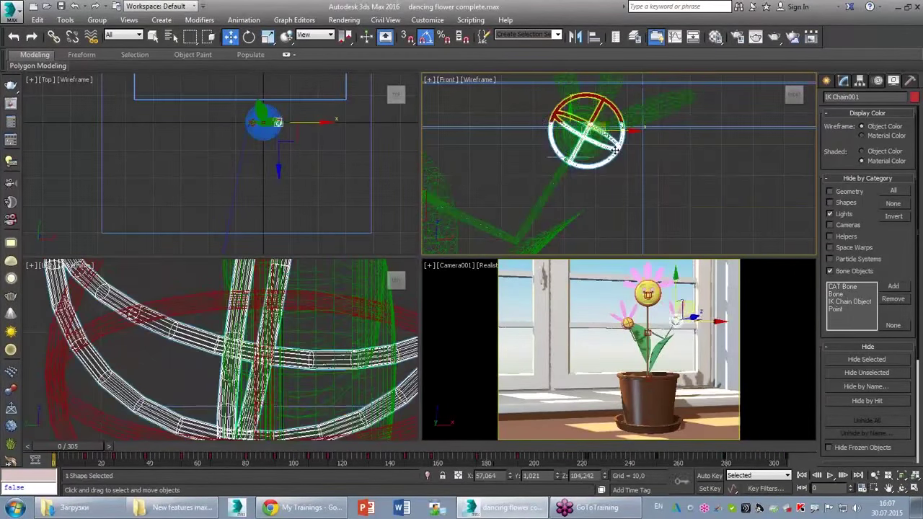
pyautogui.press('e')
pyautogui.click(306, 34)
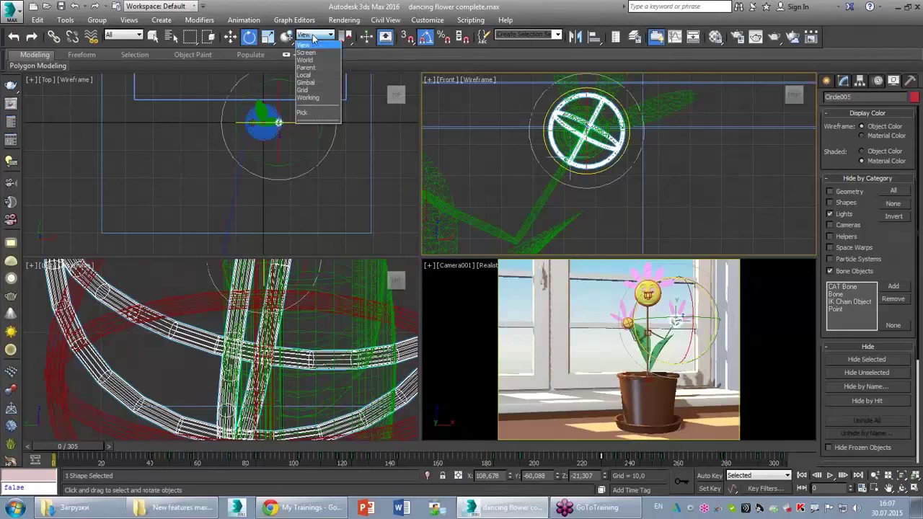
pyautogui.click(310, 77)
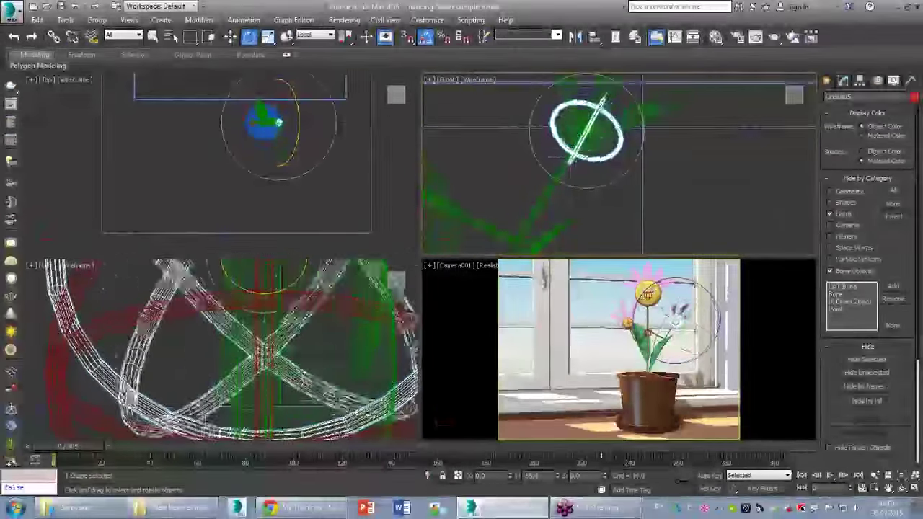
# - Hide the circle and ring control shapes with Hide Selection from the quad menu
pyautogui.rightClick(581, 151)
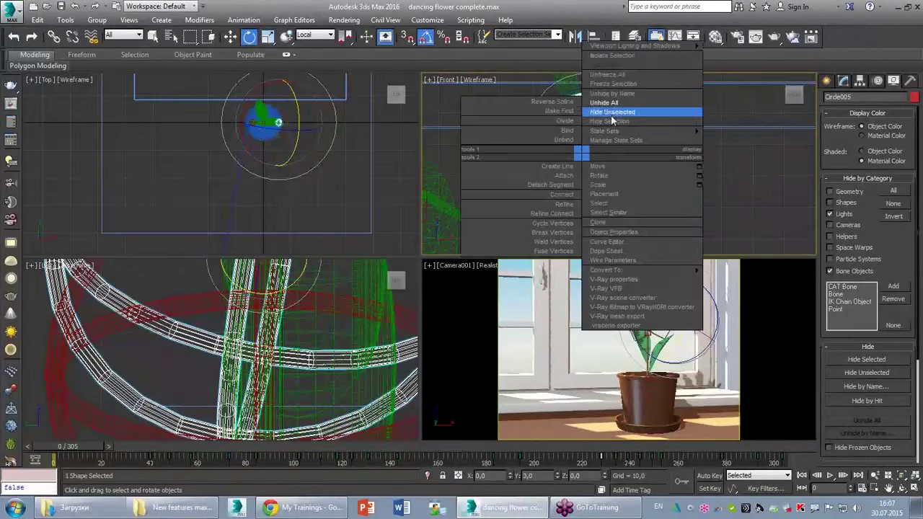
pyautogui.click(610, 112)
pyautogui.click(570, 170)
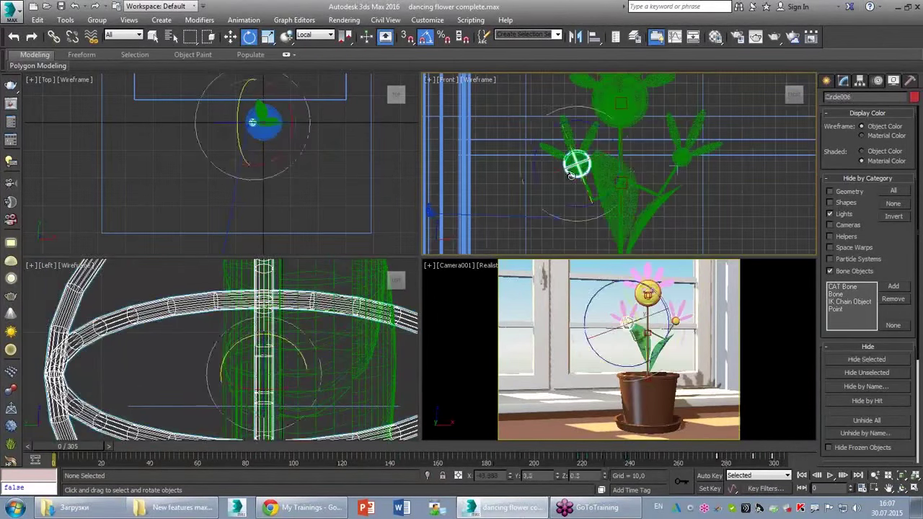
pyautogui.rightClick(567, 174)
pyautogui.click(585, 142)
# - Maximize the Camera001 view and play the flower's dance animation
pyautogui.click(685, 365)
pyautogui.hotkey('alt', 'w')
pyautogui.click(830, 476)
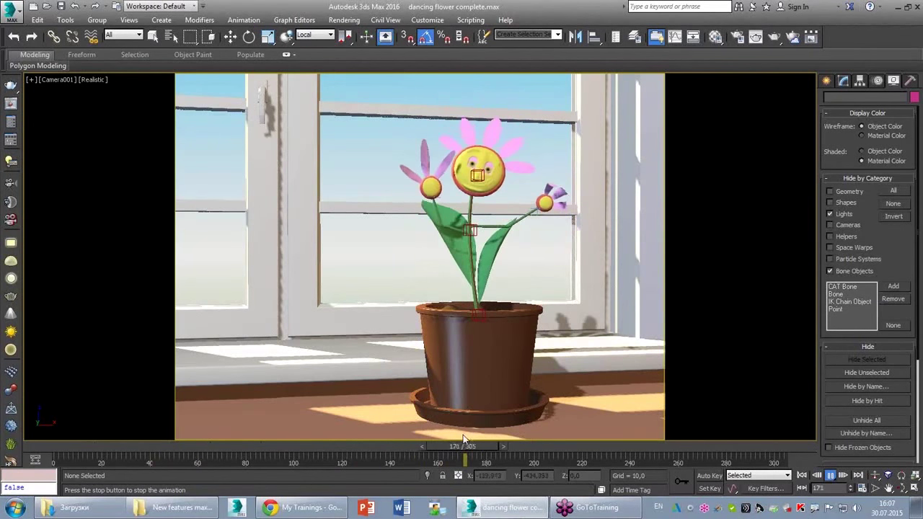
# - Stop playback and reset 3ds Max to an empty Untitled scene, answering the save prompt
pyautogui.press('e')
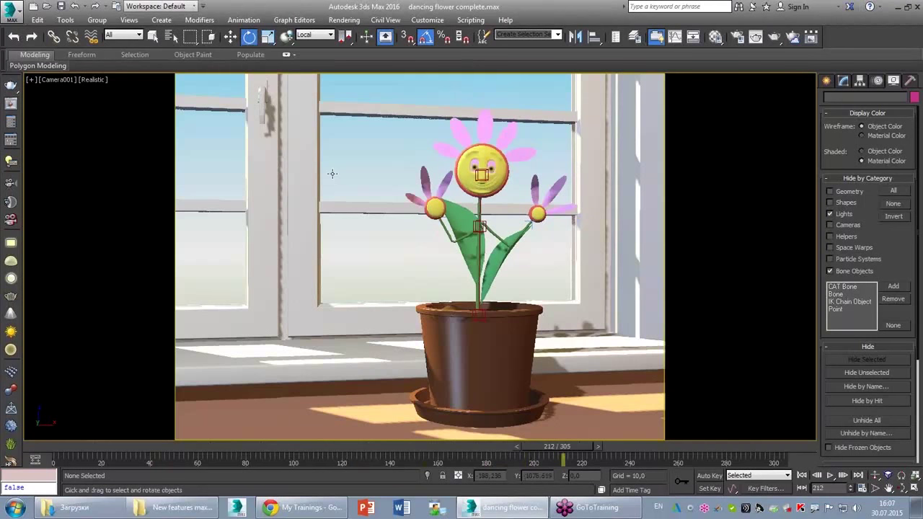
pyautogui.click(13, 15)
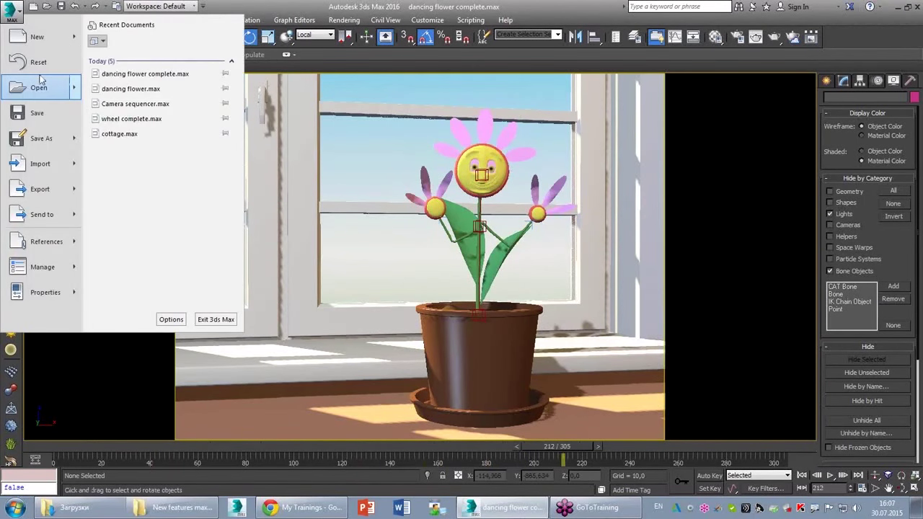
pyautogui.click(38, 72)
pyautogui.click(465, 272)
pyautogui.click(431, 273)
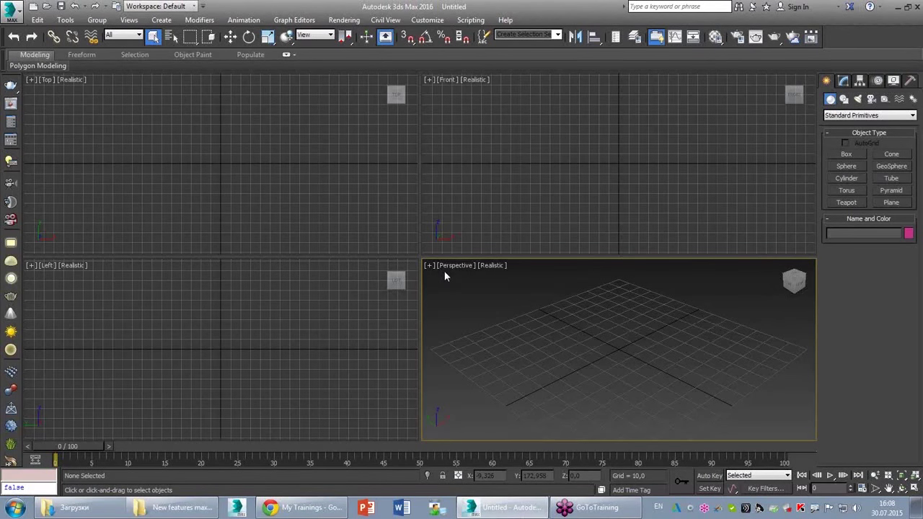
# - Start opening a scene file and browse to the Data (D:) drive
pyautogui.click(46, 6)
pyautogui.click(126, 47)
pyautogui.click(101, 150)
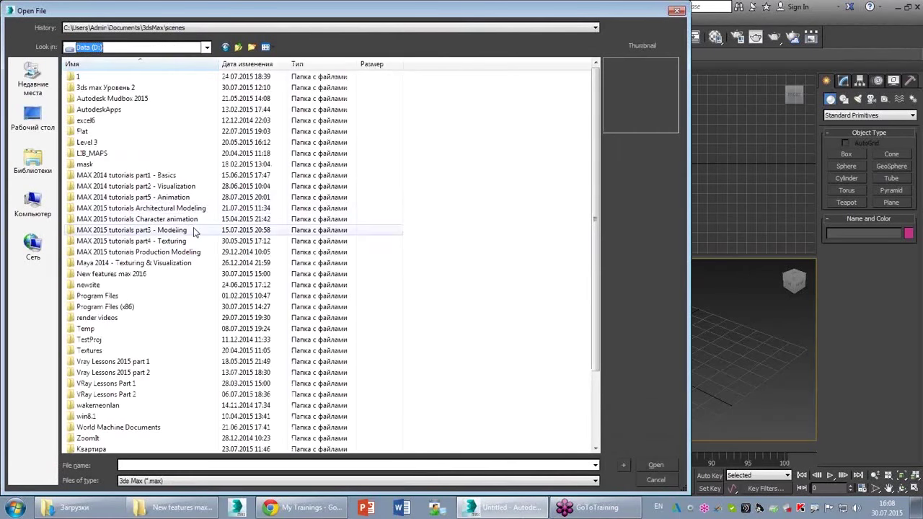
# - Open Materials 2 - advanced interior complete.max from Vray Lessons 2015 part 1, accepting its gamma and units
pyautogui.click(142, 365)
pyautogui.doubleClick(142, 367)
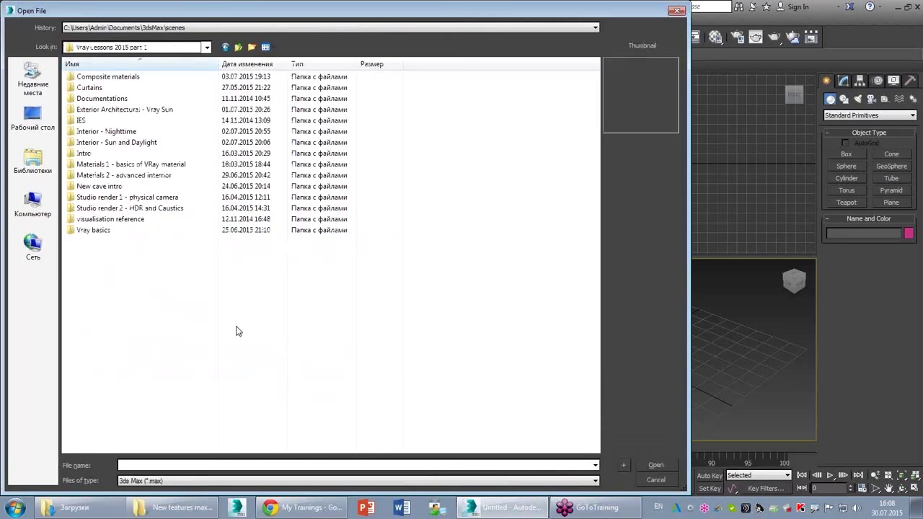
pyautogui.doubleClick(144, 176)
pyautogui.click(207, 98)
pyautogui.click(156, 98)
pyautogui.click(94, 90)
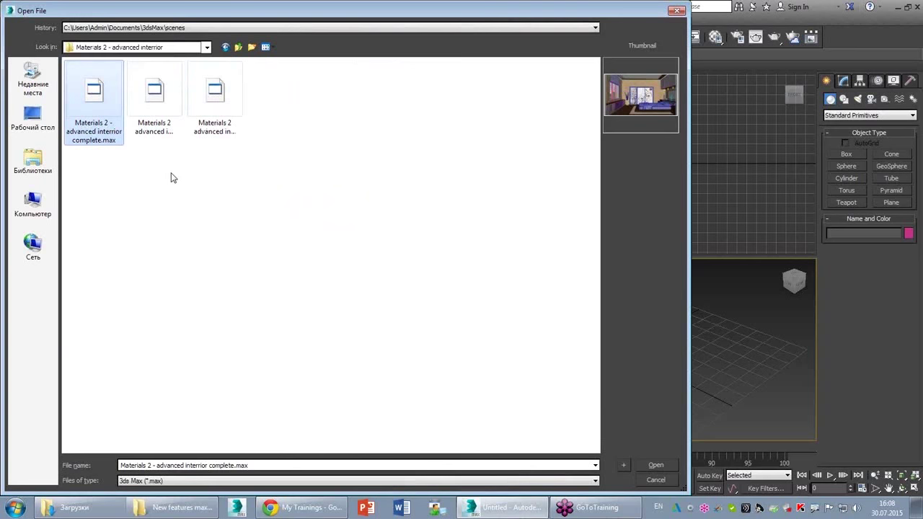
pyautogui.doubleClick(72, 86)
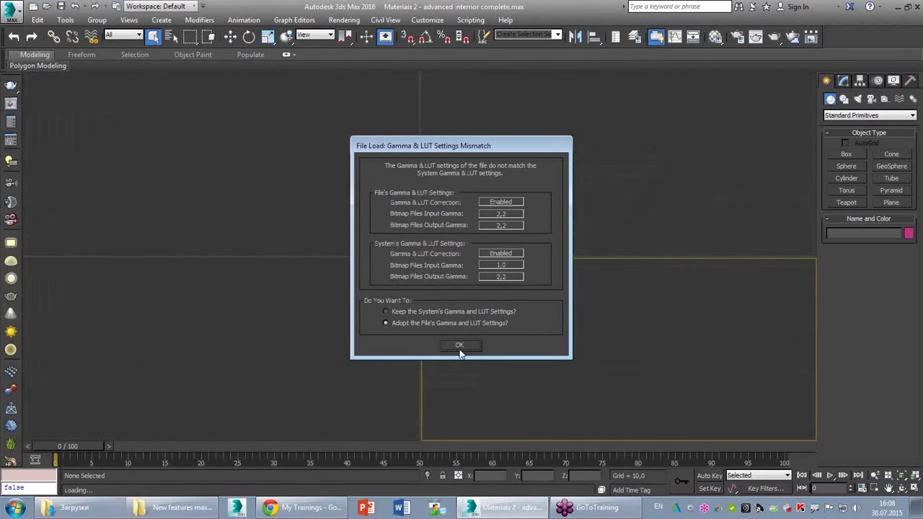
pyautogui.click(461, 347)
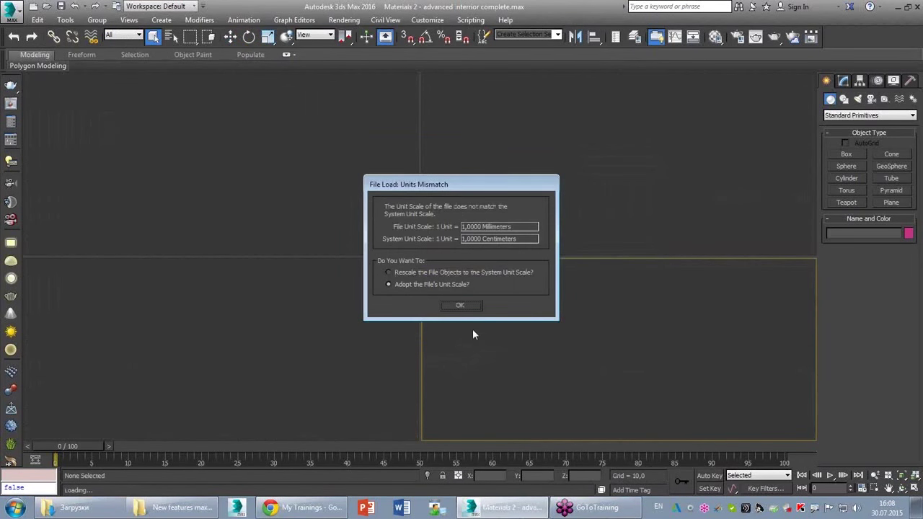
pyautogui.click(470, 309)
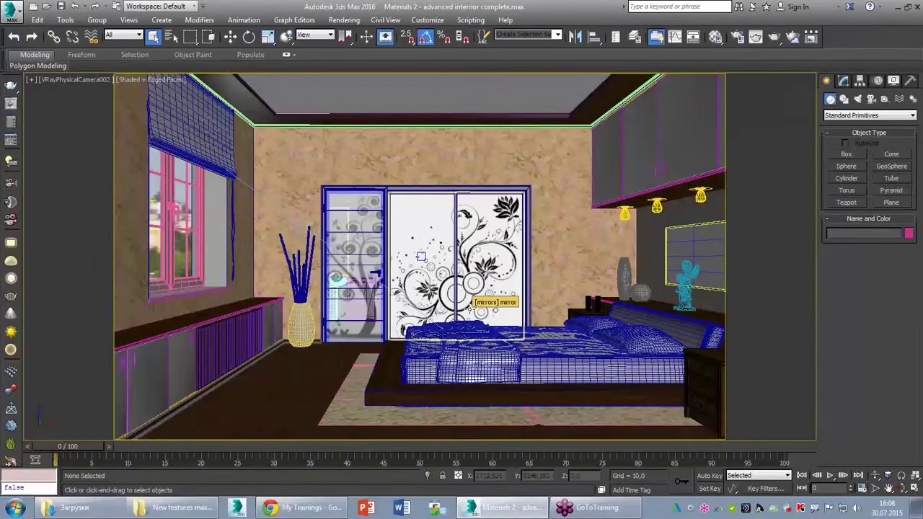
# - Return to four viewports, start and cancel a render, and open Render Setup on the left
pyautogui.hotkey('alt', 'w')
pyautogui.click(774, 37)
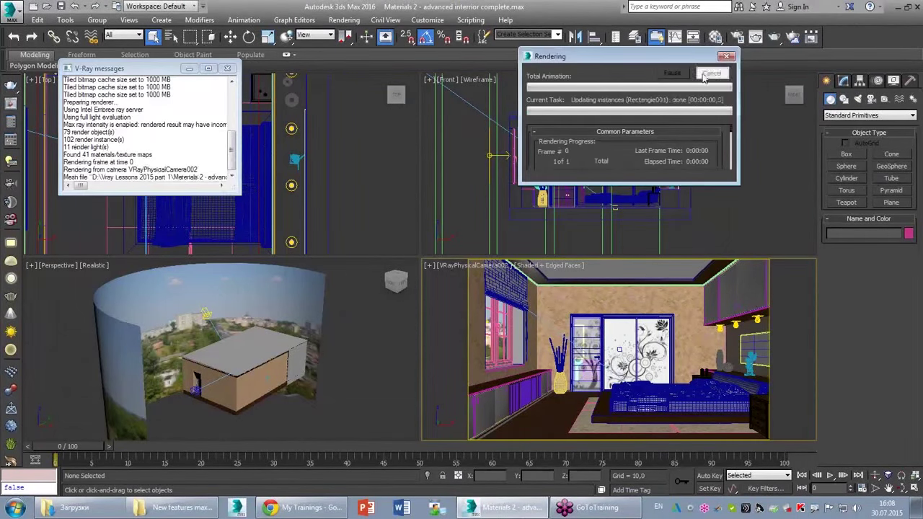
pyautogui.click(737, 37)
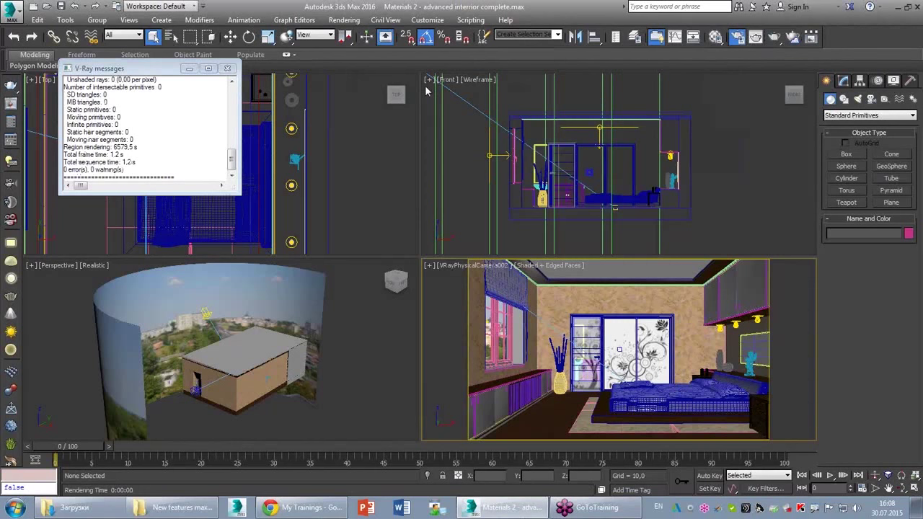
pyautogui.press('F10')
pyautogui.moveTo(238, 41); pyautogui.dragTo(153, 41)
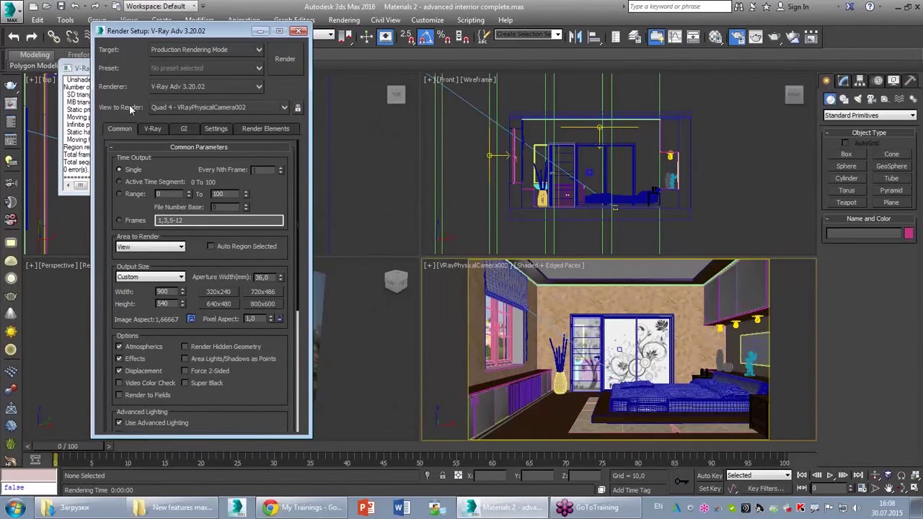
# - Browse the V-Ray, GI, Settings and Render Elements tabs of Render Setup, ending on V-Ray
pyautogui.click(152, 129)
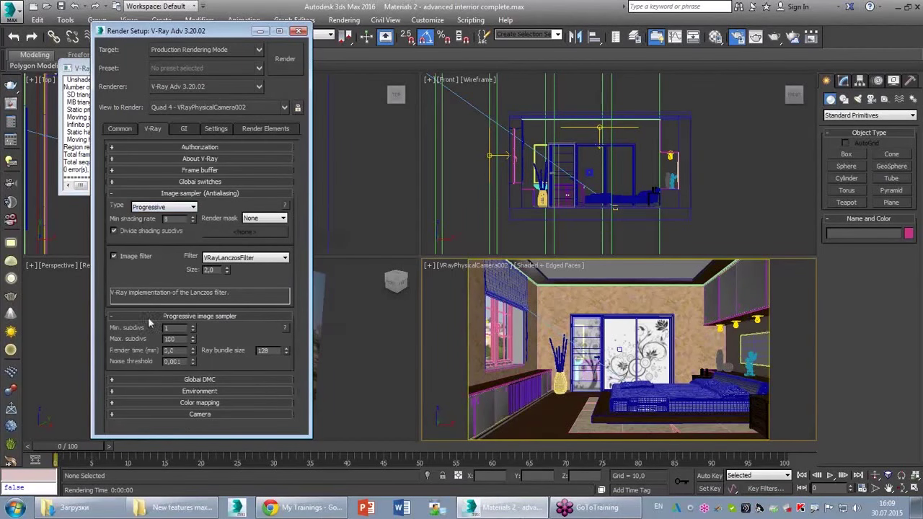
pyautogui.click(184, 128)
pyautogui.click(226, 129)
pyautogui.click(260, 129)
pyautogui.click(159, 128)
# - Review the Irradiance map and Light cache GI rollouts, then the Common and V-Ray tabs
pyautogui.click(180, 130)
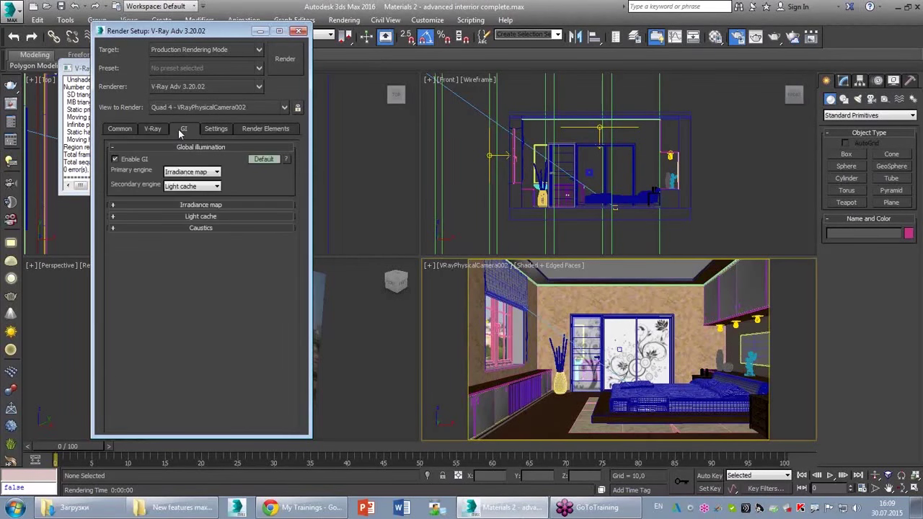
pyautogui.click(195, 206)
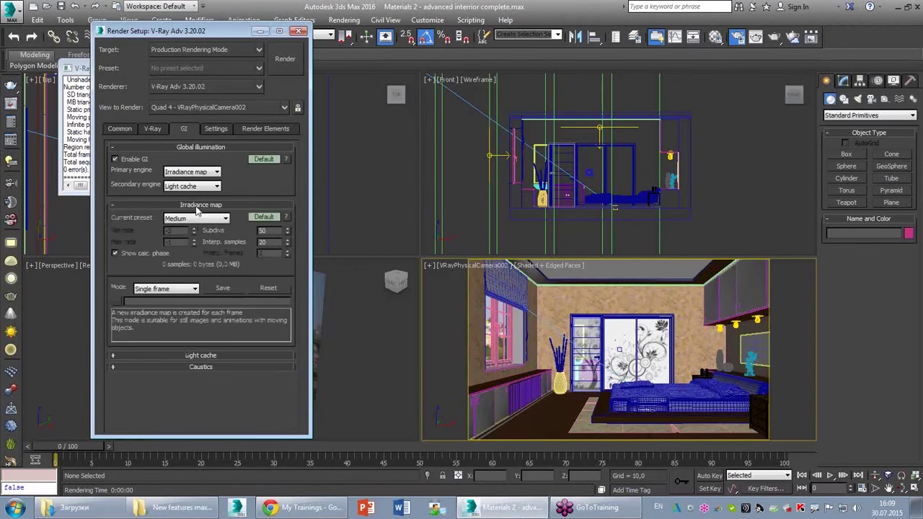
pyautogui.click(198, 353)
pyautogui.moveTo(124, 287); pyautogui.dragTo(130, 137)
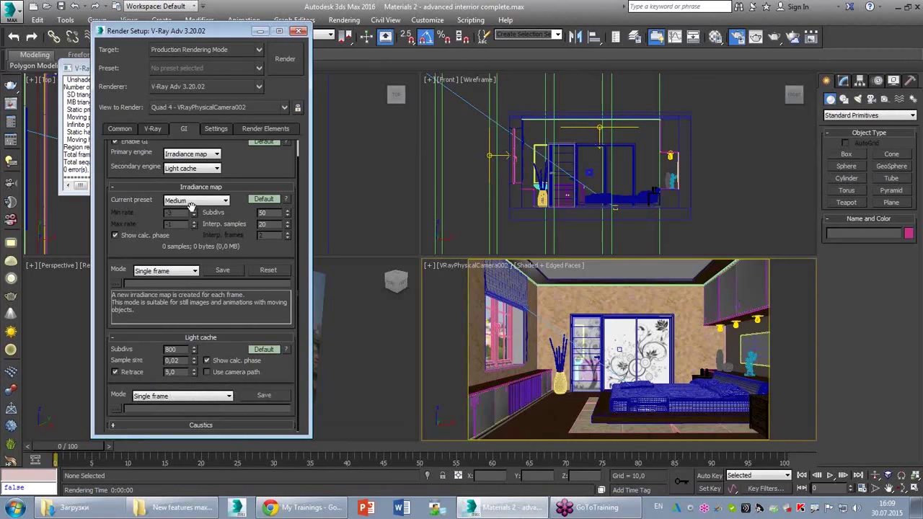
pyautogui.click(152, 128)
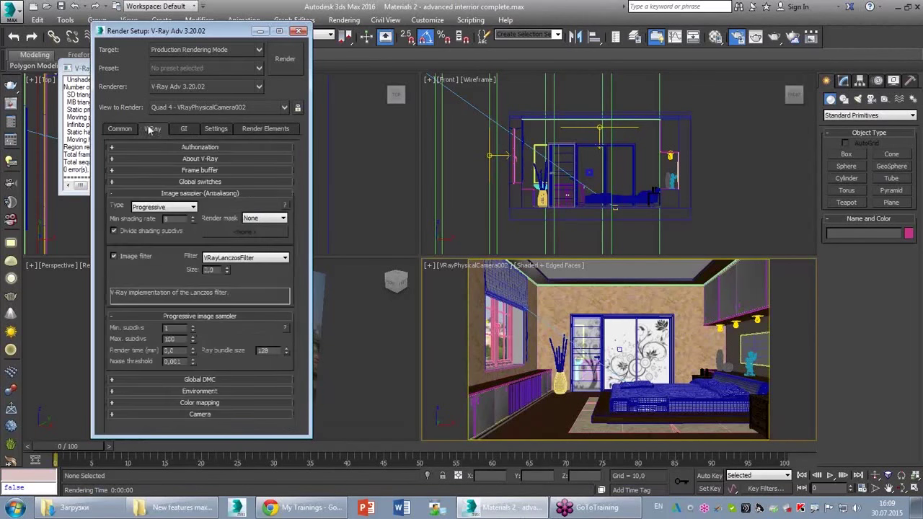
pyautogui.click(120, 128)
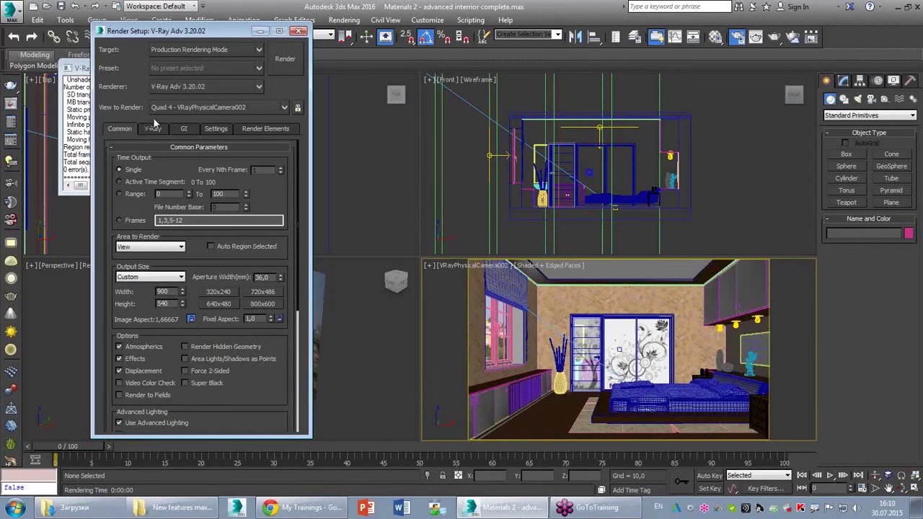
pyautogui.click(152, 128)
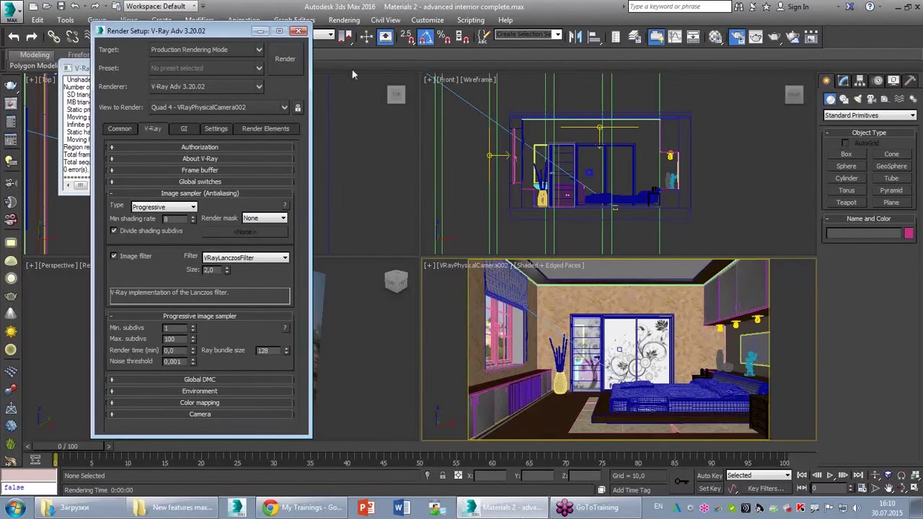
# - Open the Material Editor and select the 03 - Default51 VRayMtl for editing
pyautogui.press('m')
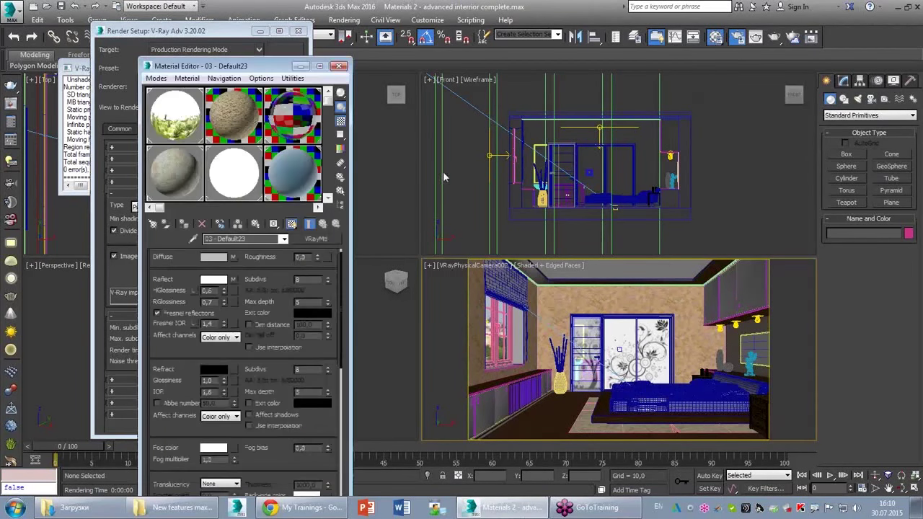
pyautogui.click(326, 199)
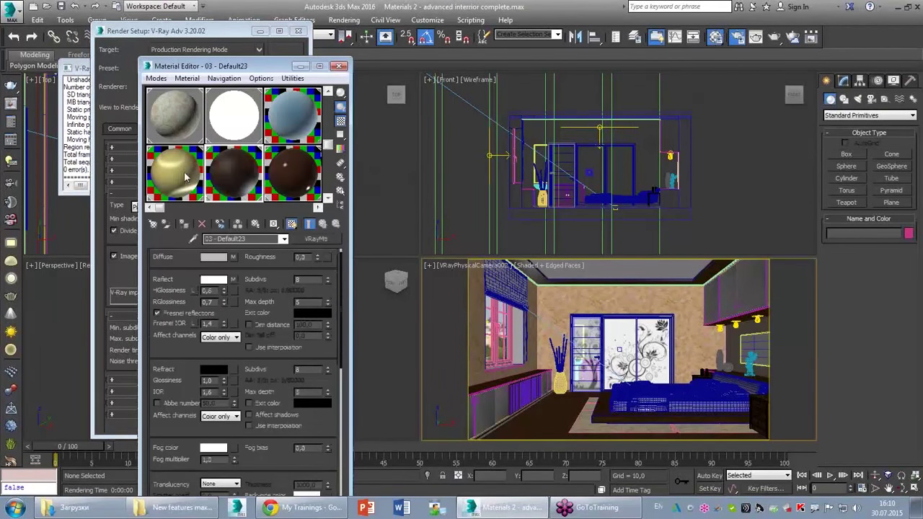
pyautogui.click(327, 199)
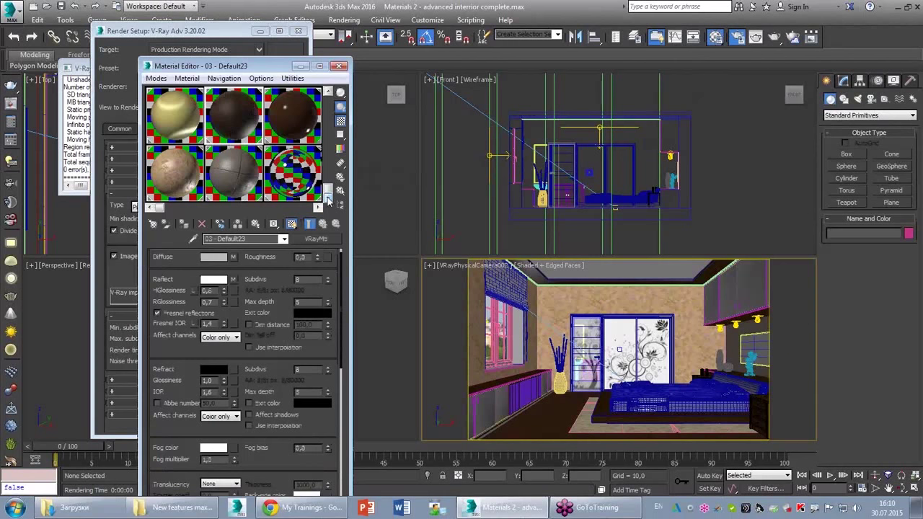
pyautogui.click(318, 208)
pyautogui.click(318, 208)
pyautogui.click(299, 186)
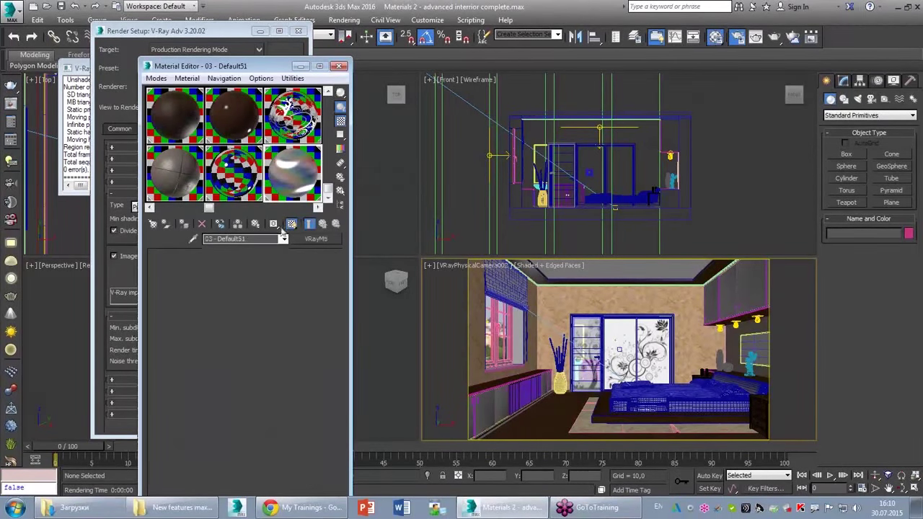
# - Change 03 - Default51's BRDF from Blinn to Microfacet GTR (GGX)
pyautogui.scroll(-5, 158, 328)
pyautogui.scroll(2, 158, 303)
pyautogui.scroll(3, 158, 303)
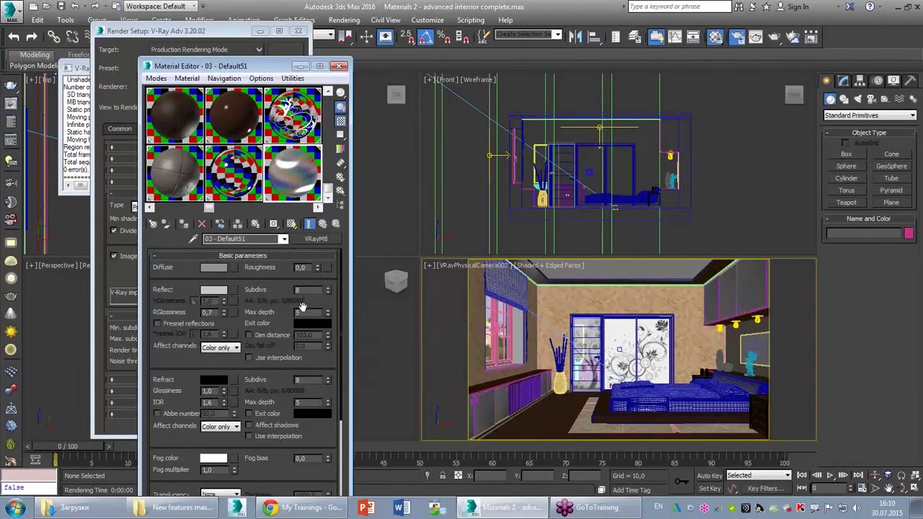
pyautogui.moveTo(164, 362); pyautogui.dragTo(167, 350)
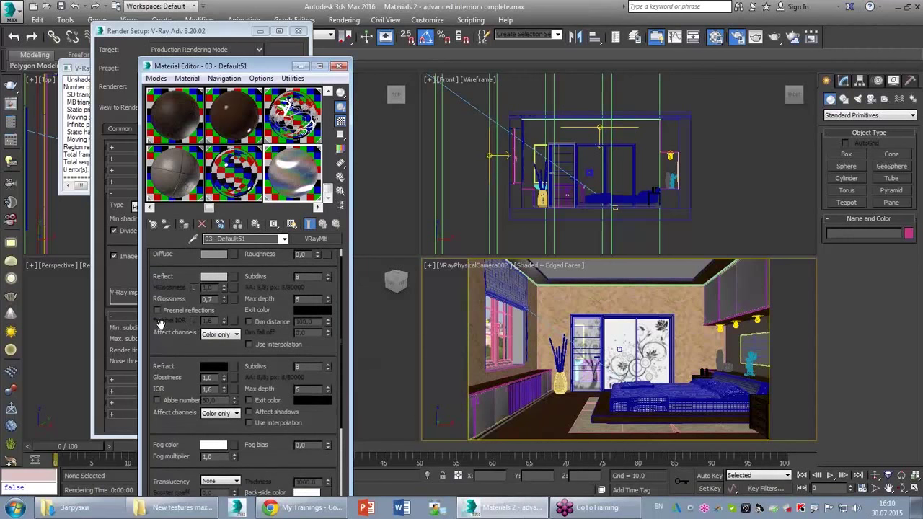
pyautogui.scroll(-4, 163, 343)
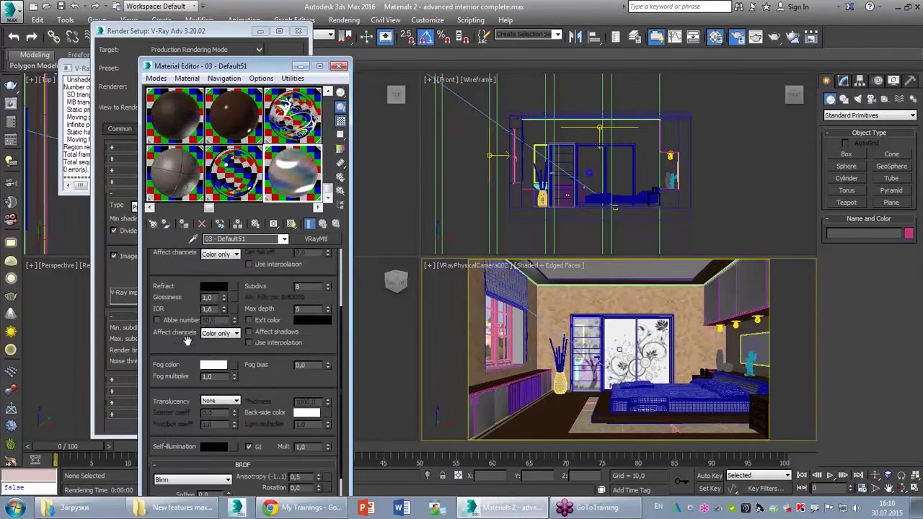
pyautogui.scroll(-2, 161, 340)
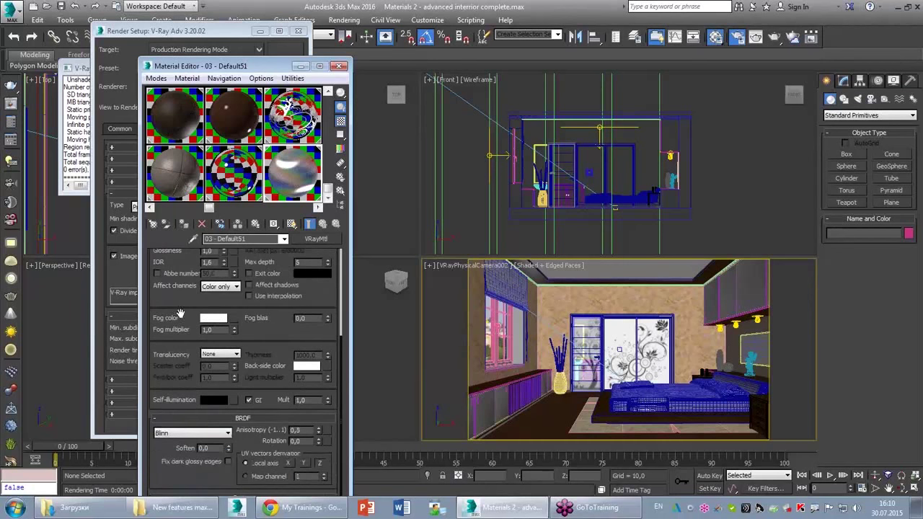
pyautogui.scroll(-1, 173, 375)
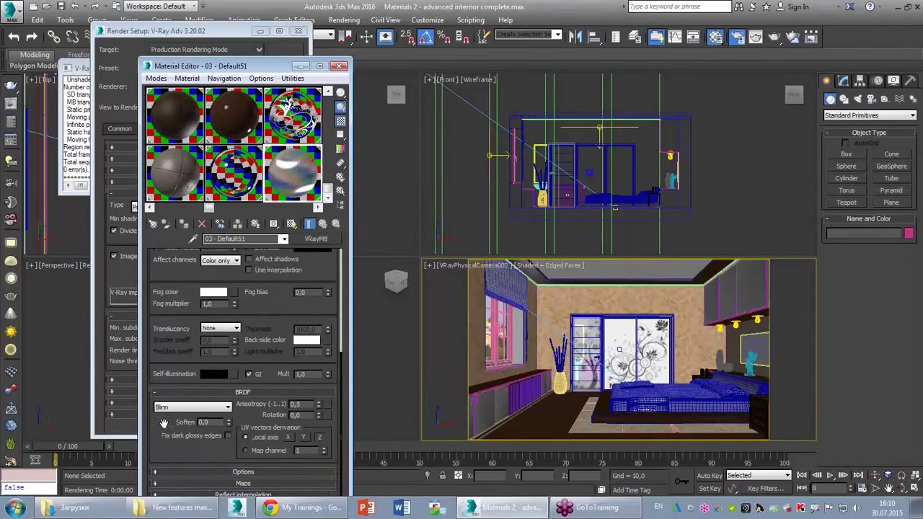
pyautogui.scroll(2, 169, 361)
pyautogui.scroll(-2, 173, 325)
pyautogui.click(229, 408)
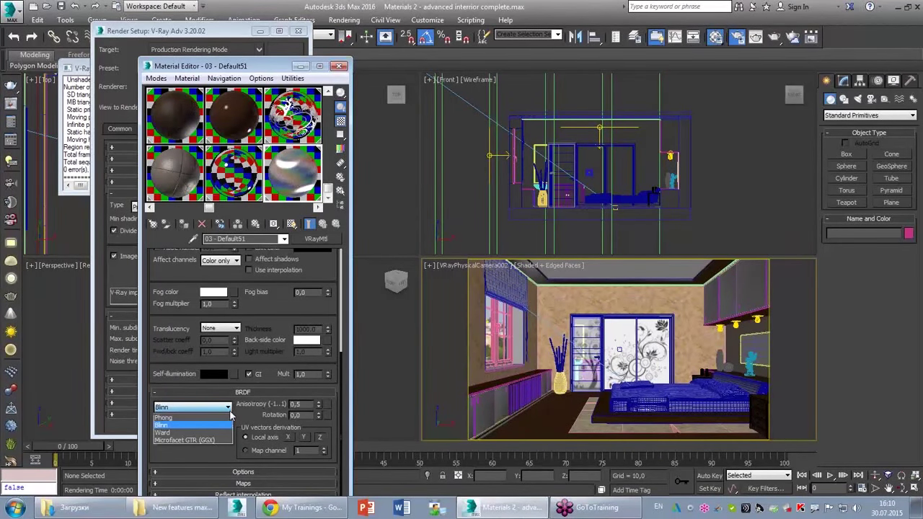
pyautogui.click(204, 441)
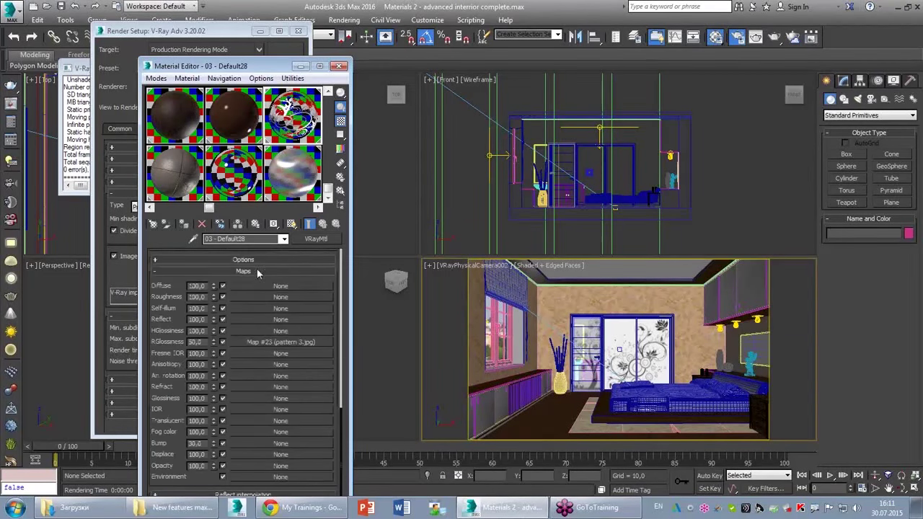
# - Set 03 - Default28's BRDF to Microfacet GTR (GGX) as well and close the Material Editor
pyautogui.scroll(5, 268, 252)
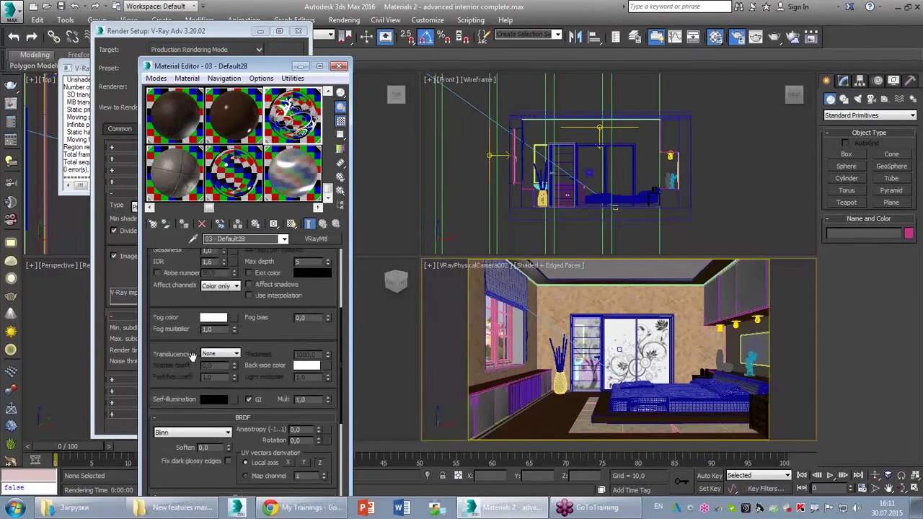
pyautogui.scroll(5, 212, 315)
pyautogui.moveTo(212, 314); pyautogui.dragTo(179, 211)
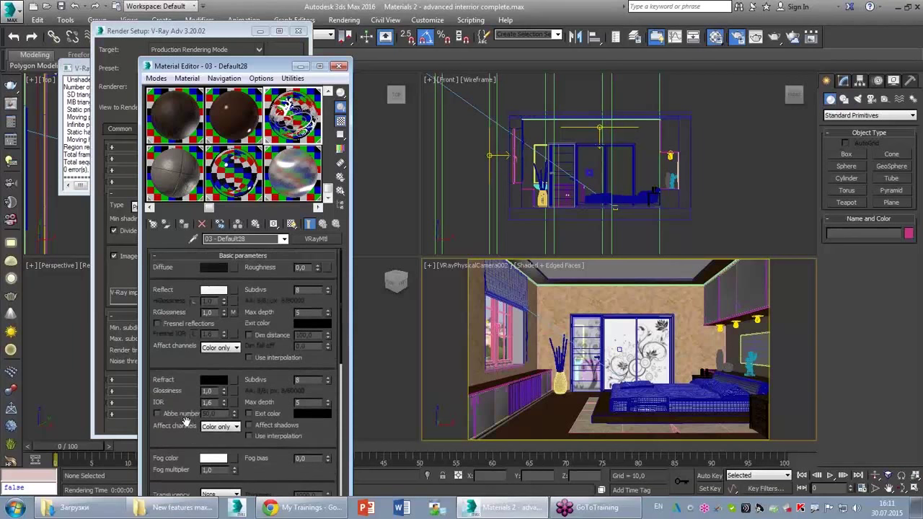
pyautogui.click(191, 363)
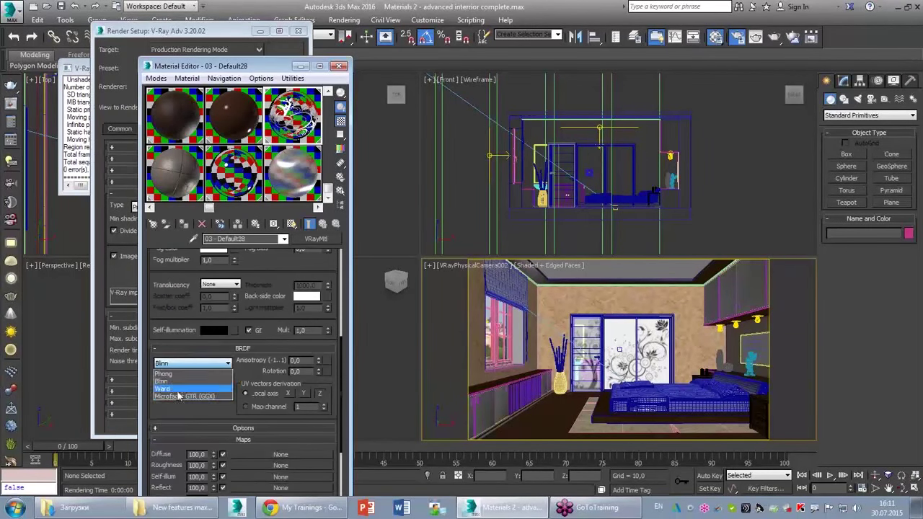
pyautogui.click(180, 395)
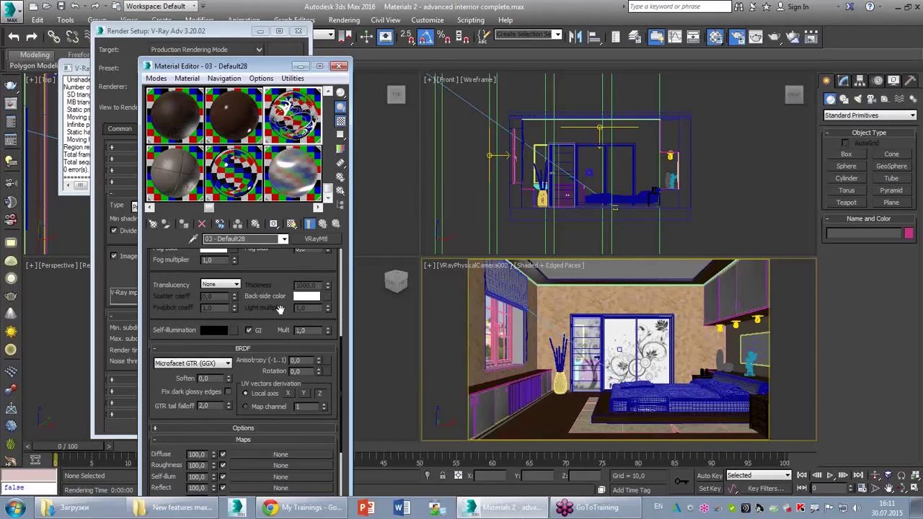
pyautogui.click(338, 66)
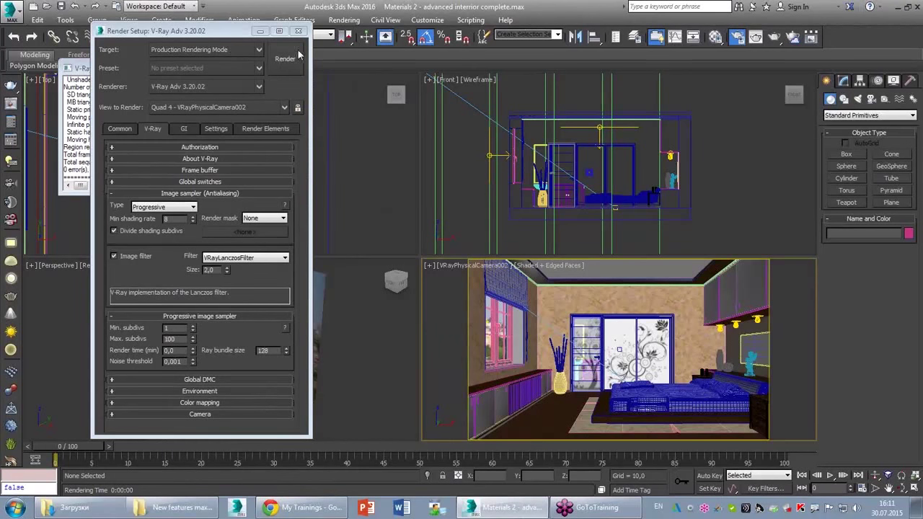
# - Expand Color mapping and set the Reinhard burn value to 1,0
pyautogui.click(210, 403)
pyautogui.scroll(-2, 196, 420)
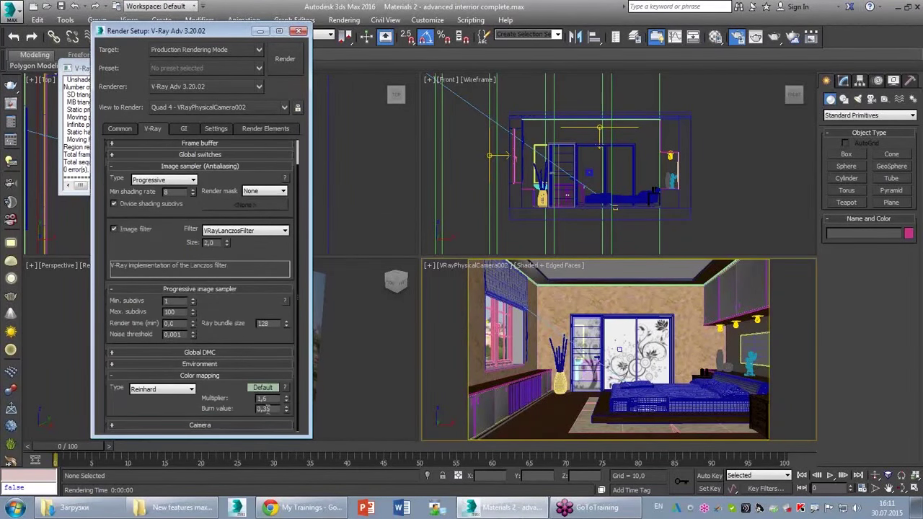
pyautogui.click(286, 411)
# - Run a brief test render of the bedroom, then cancel it and close the frame buffer
pyautogui.click(285, 59)
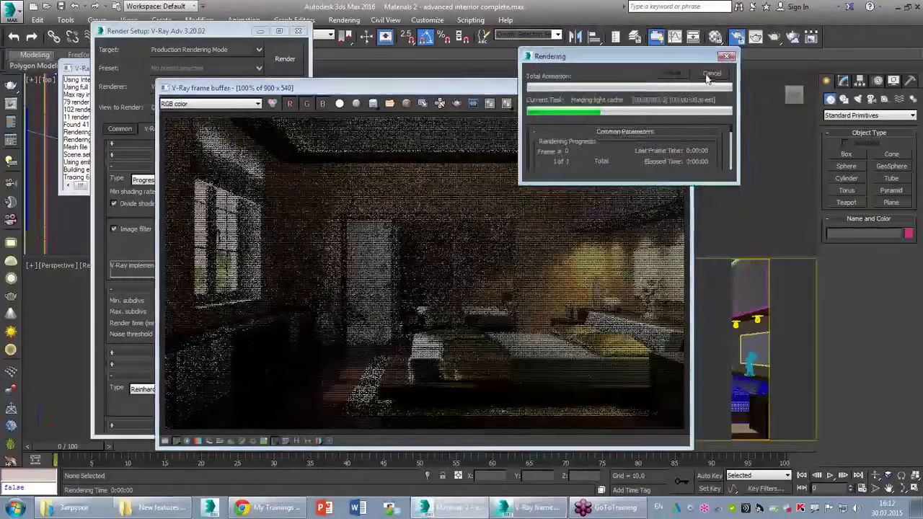
pyautogui.click(709, 75)
pyautogui.click(683, 87)
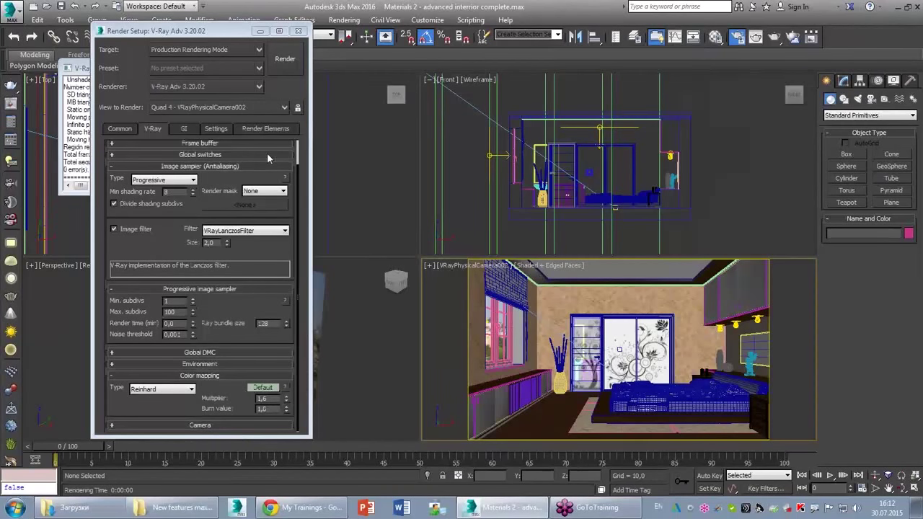
pyautogui.click(257, 51)
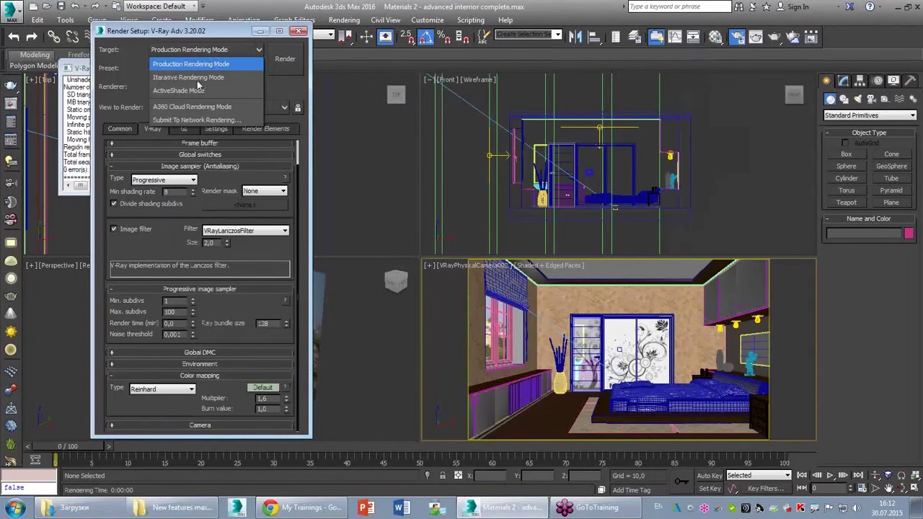
# - Set the render target to ActiveShade Mode with V-Ray RT's engine type on CPU
pyautogui.click(187, 91)
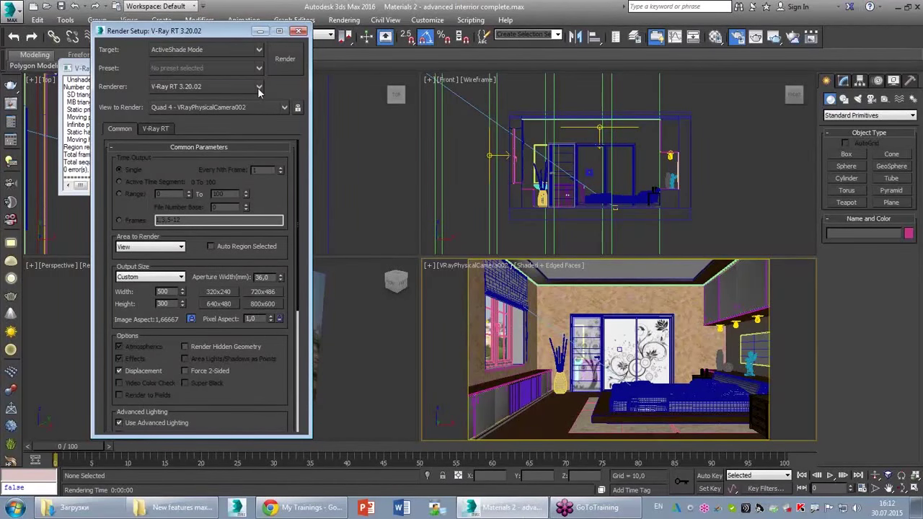
pyautogui.click(156, 128)
pyautogui.moveTo(146, 341); pyautogui.dragTo(148, 217)
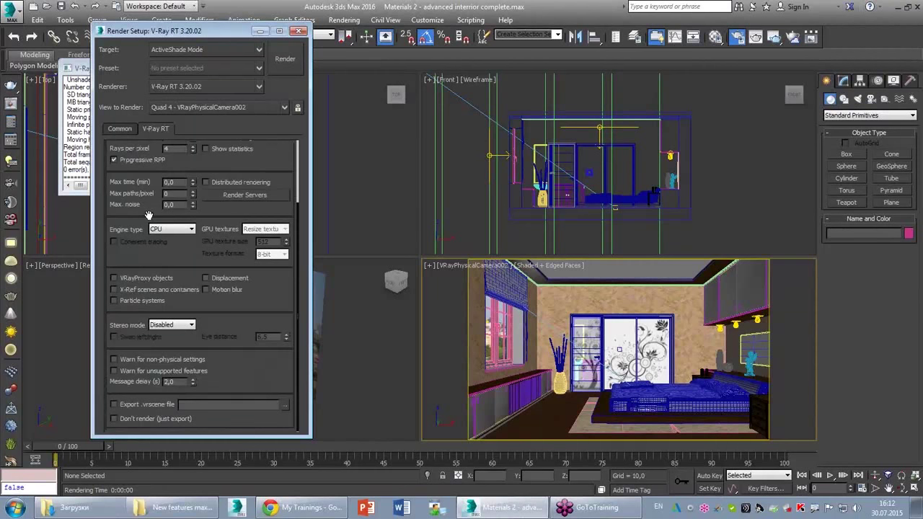
pyautogui.moveTo(140, 249); pyautogui.dragTo(151, 334)
pyautogui.click(179, 313)
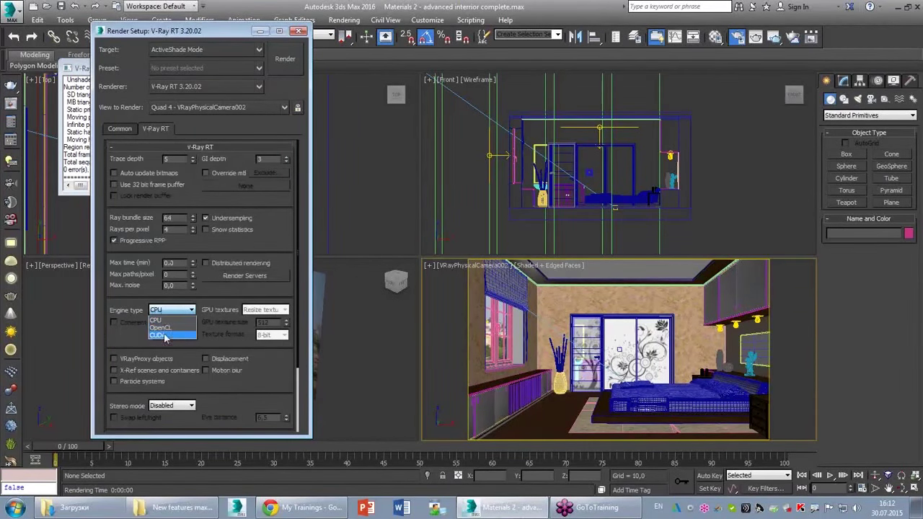
pyautogui.click(165, 337)
pyautogui.click(166, 311)
pyautogui.click(165, 320)
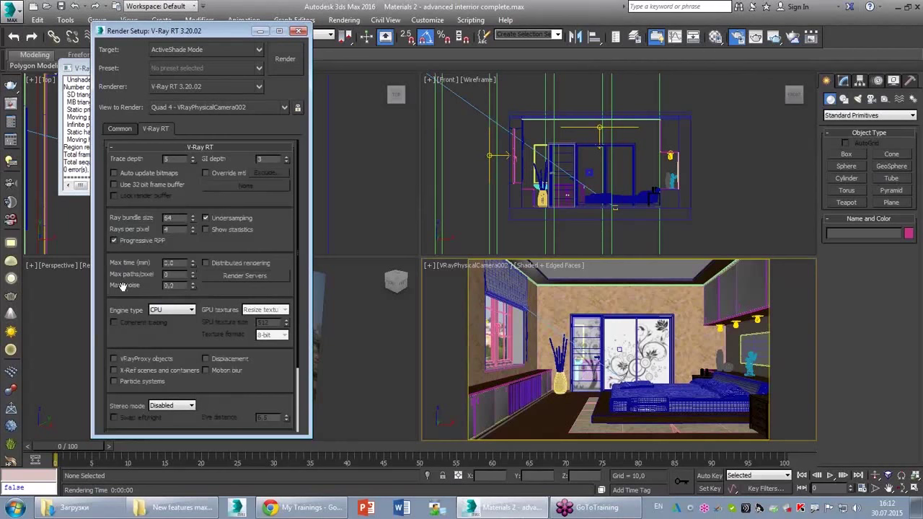
# - Run the interactive ActiveShade render, enlarging and raising its preview window
pyautogui.click(277, 61)
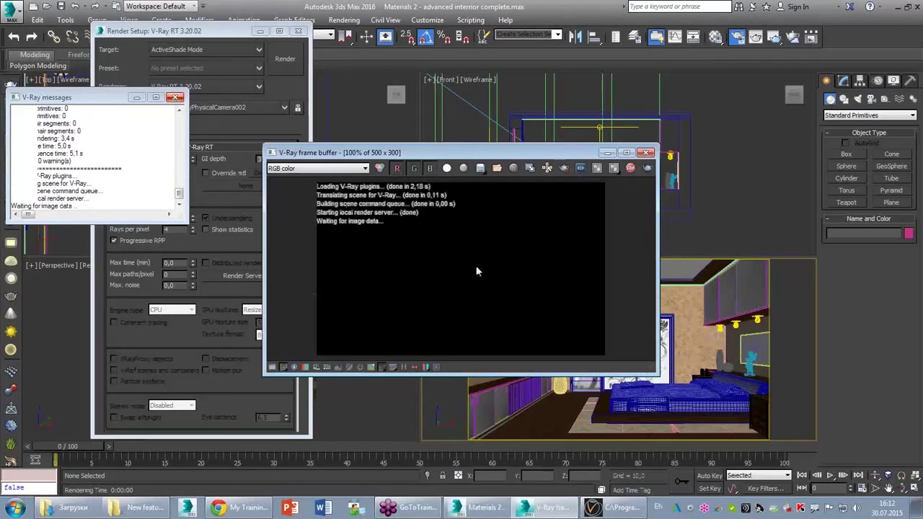
pyautogui.moveTo(655, 373); pyautogui.dragTo(778, 442)
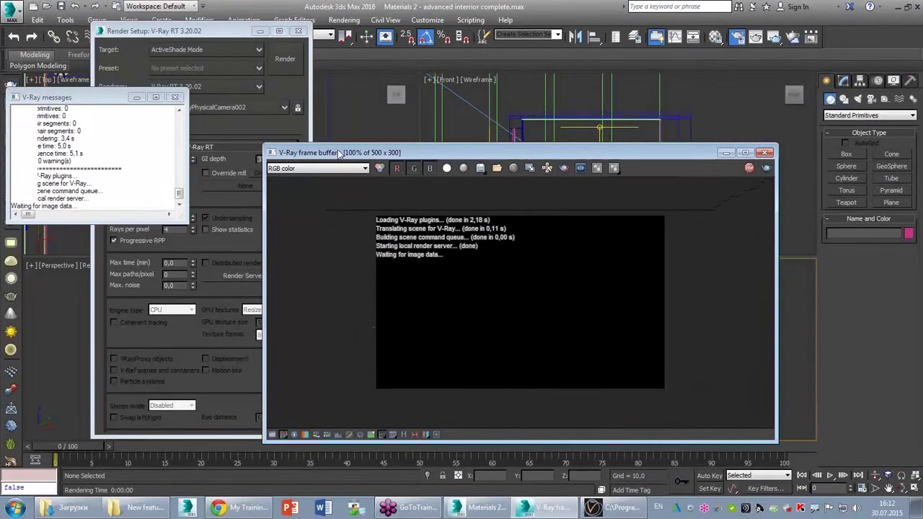
pyautogui.moveTo(338, 154); pyautogui.dragTo(334, 66)
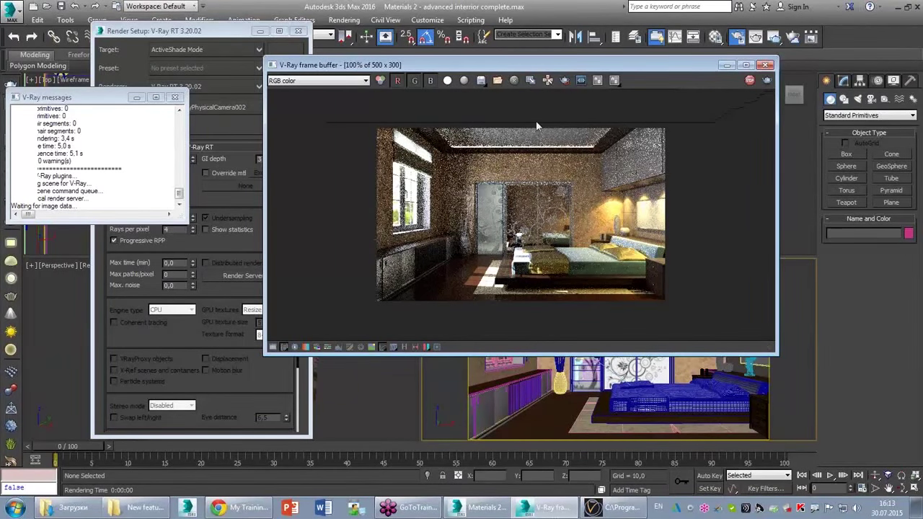
# - Close the ActiveShade preview, switch back to Production Rendering Mode and render the bedroom
pyautogui.click(766, 65)
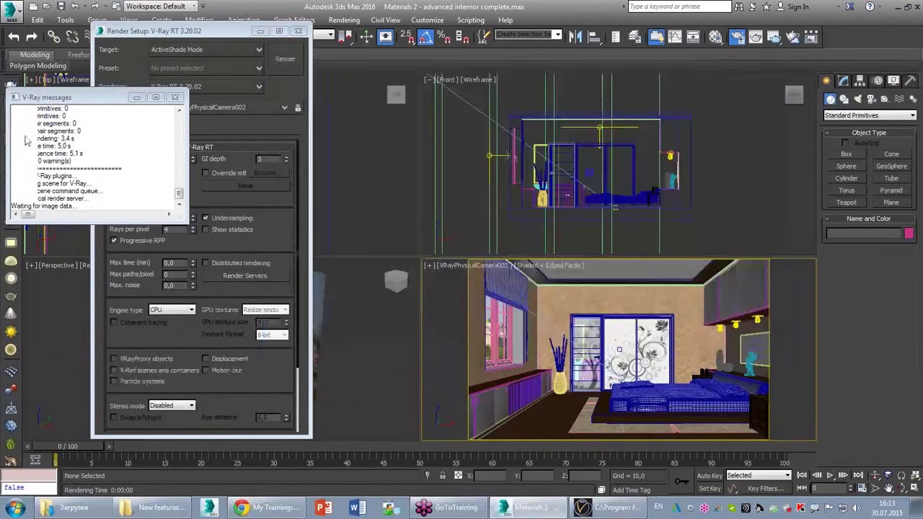
pyautogui.click(175, 97)
pyautogui.click(229, 49)
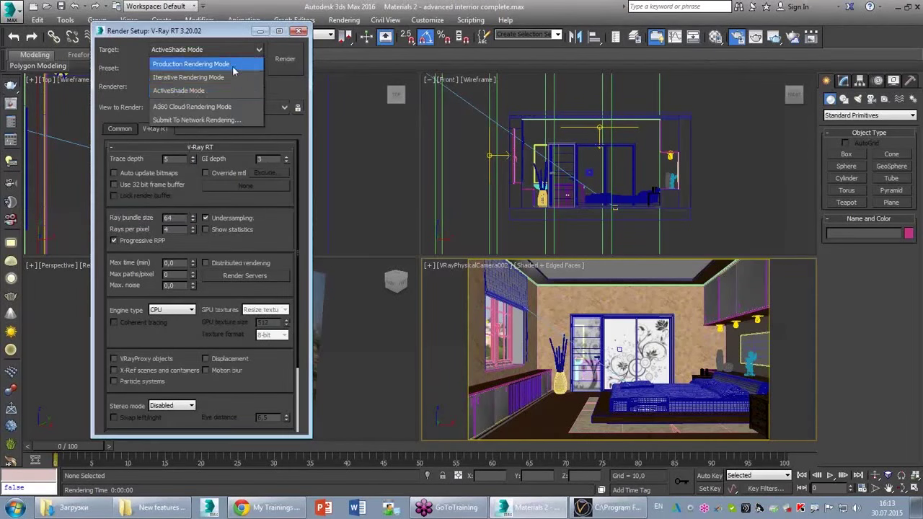
pyautogui.click(191, 64)
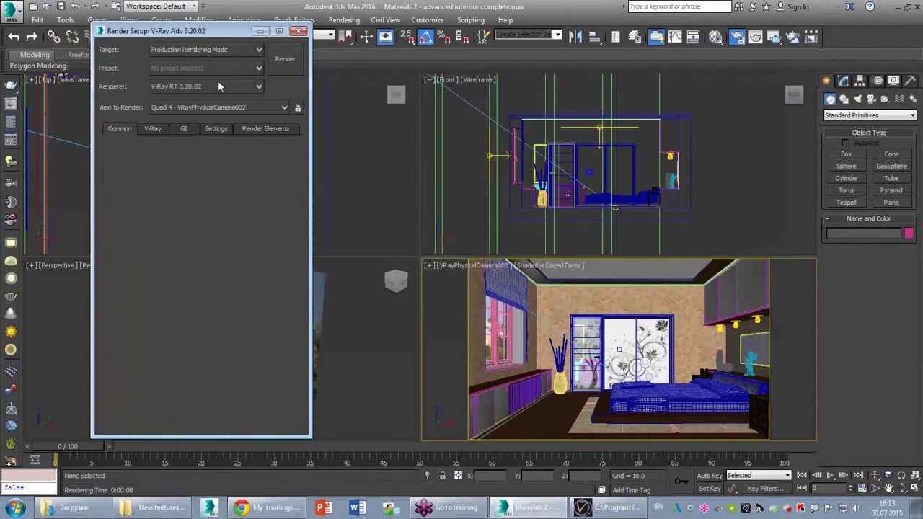
pyautogui.click(297, 60)
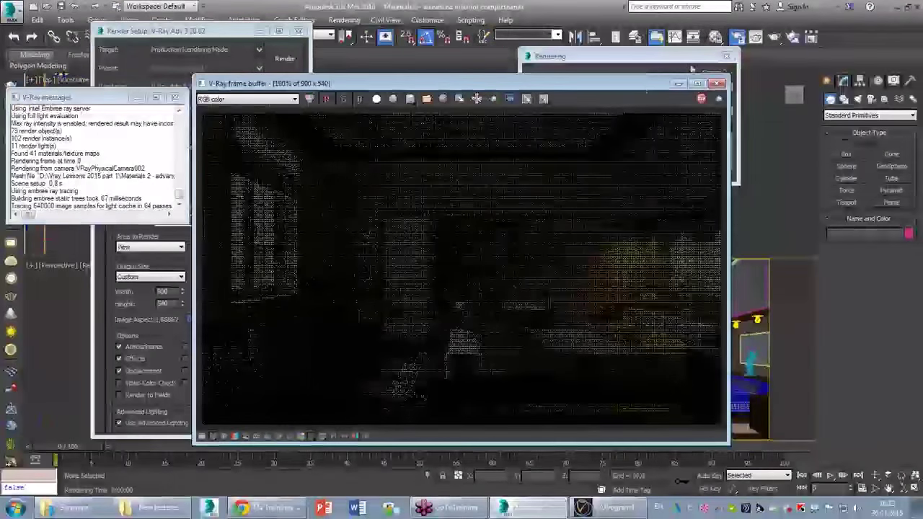
pyautogui.click(619, 75)
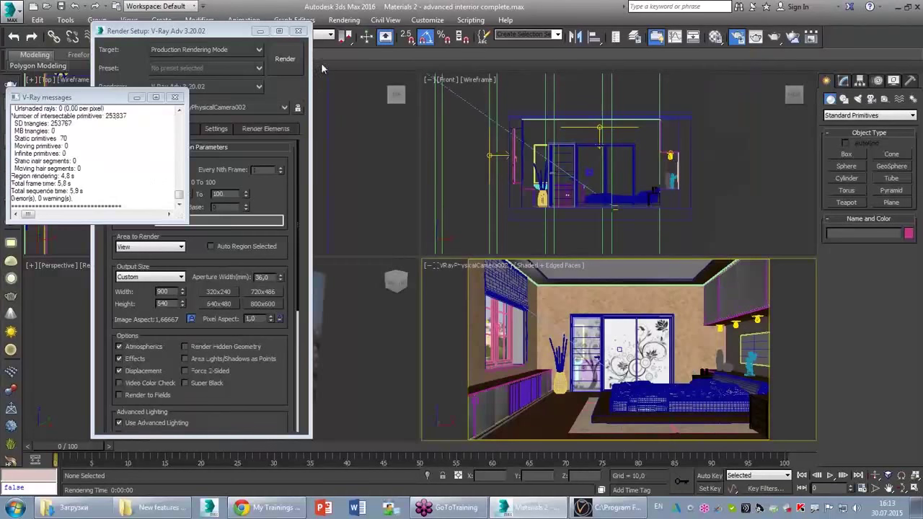
pyautogui.click(299, 30)
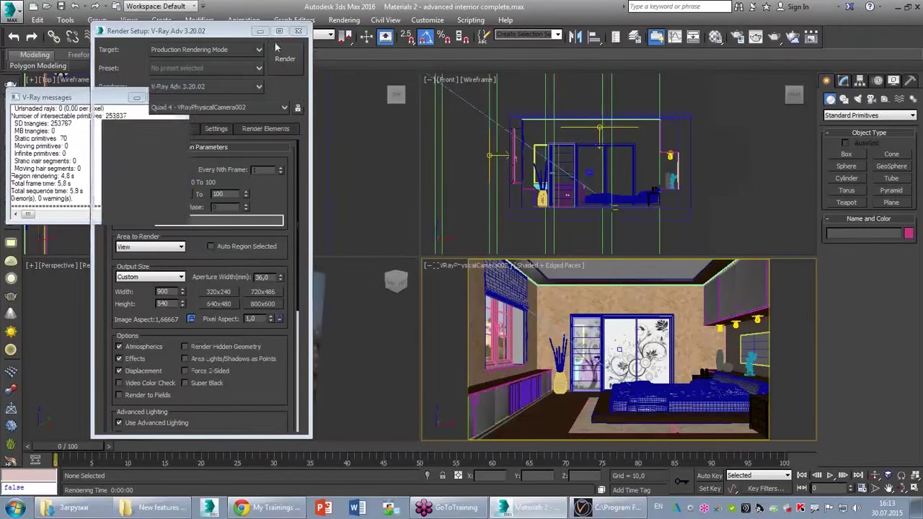
pyautogui.click(175, 97)
# - Hide the environment panorama and the left window curtain from the scene
pyautogui.scroll(-6, 165, 130)
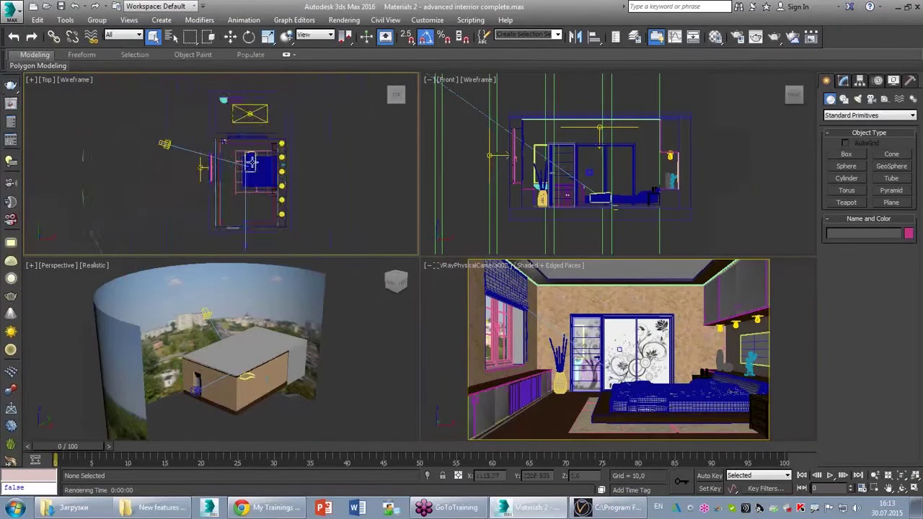
pyautogui.rightClick(163, 120)
pyautogui.click(179, 92)
pyautogui.click(537, 326)
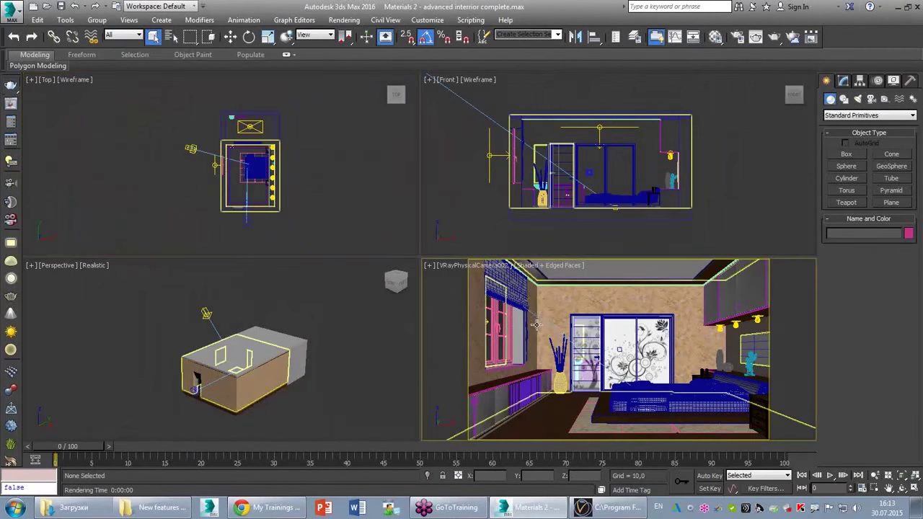
pyautogui.click(476, 299)
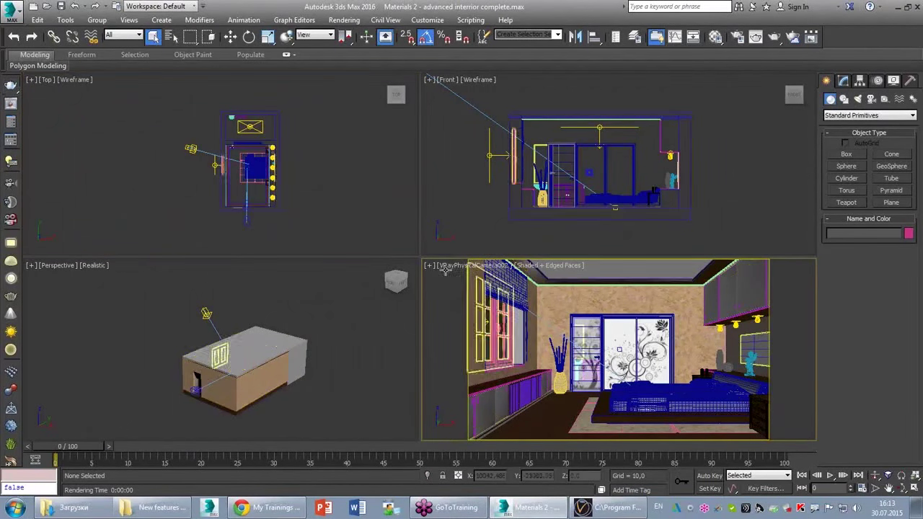
pyautogui.click(488, 318)
pyautogui.press('Delete')
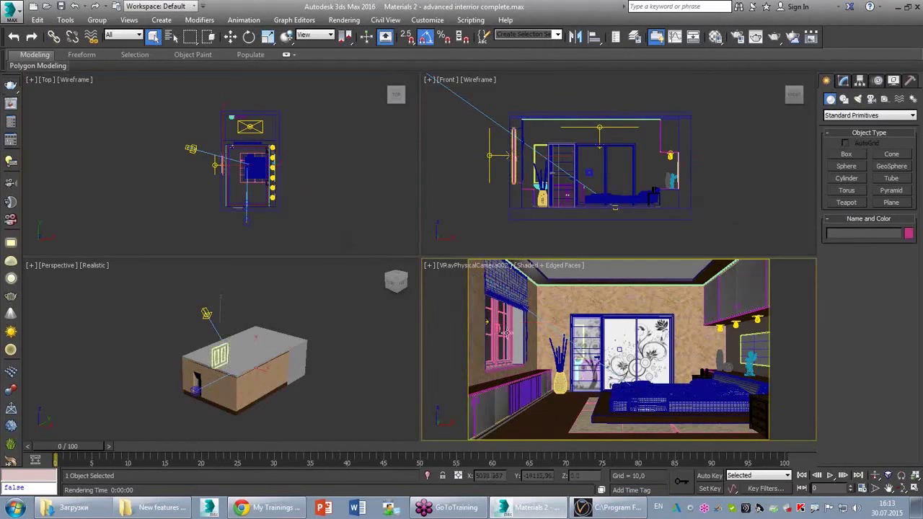
# - Re-render the bedroom without the curtain, then close the render history and frame buffer
pyautogui.click(757, 37)
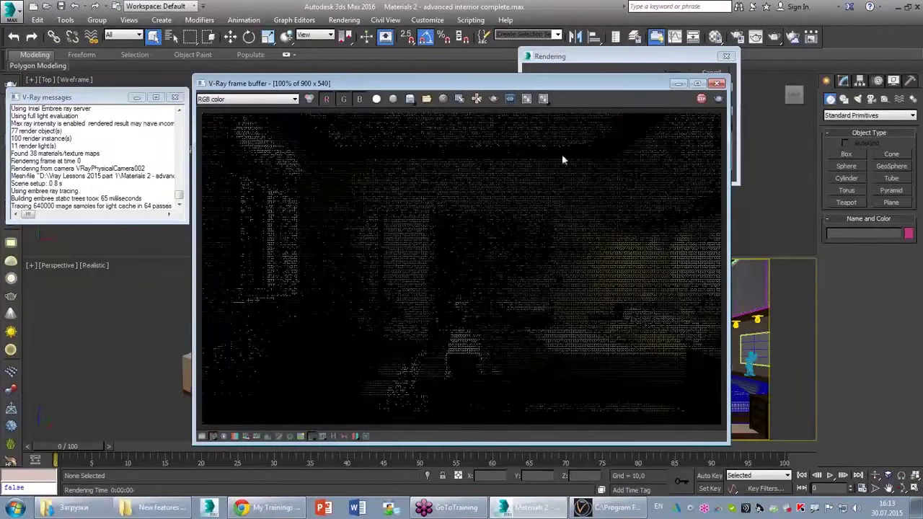
pyautogui.moveTo(458, 84); pyautogui.dragTo(472, 45)
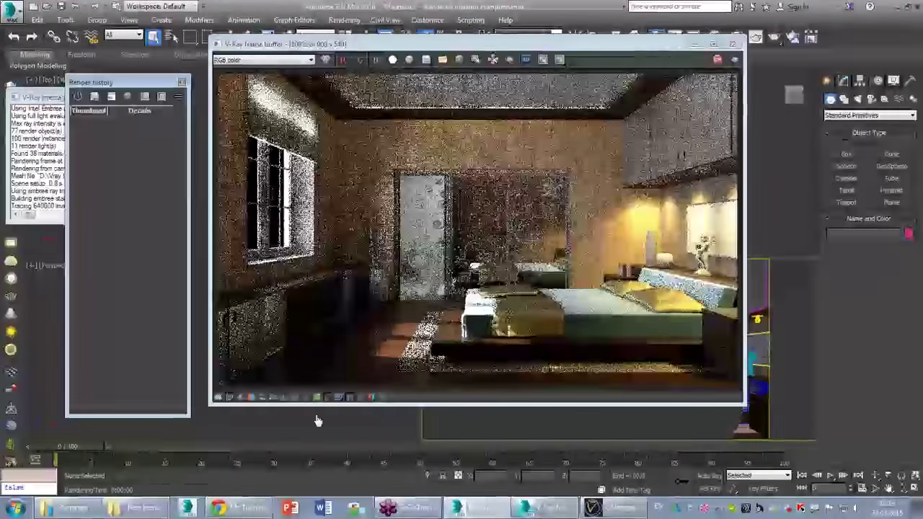
pyautogui.moveTo(186, 83); pyautogui.dragTo(204, 48)
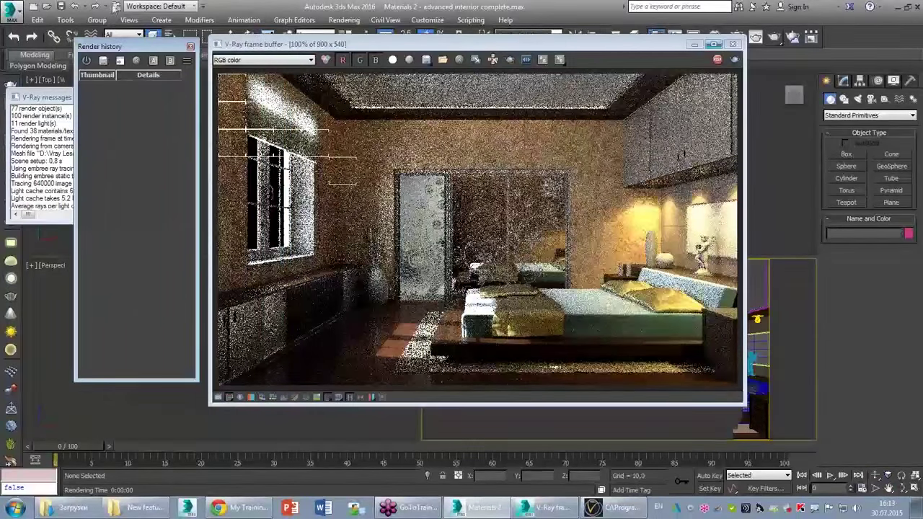
pyautogui.click(190, 46)
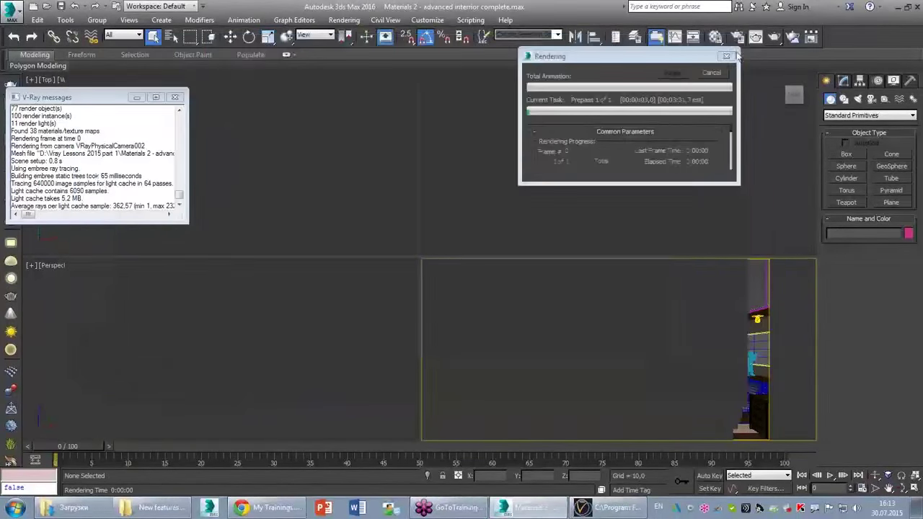
pyautogui.click(734, 44)
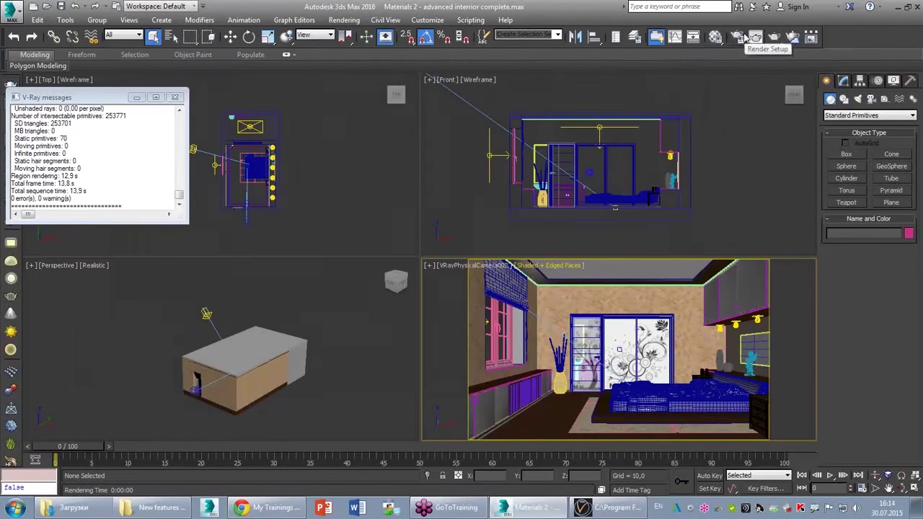
# - Switch the production renderer from Default Scanline to V-Ray Adv 3.20.02 and show its V-Ray settings
pyautogui.press('F10')
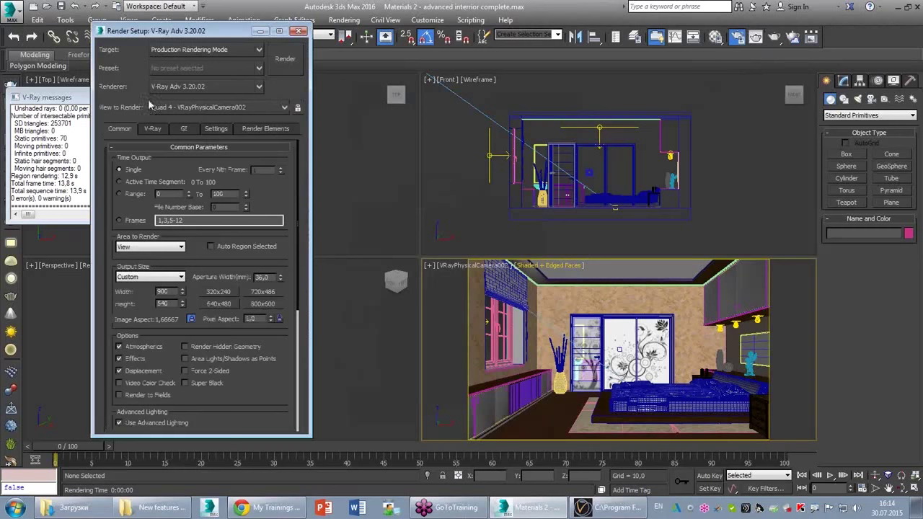
pyautogui.click(184, 130)
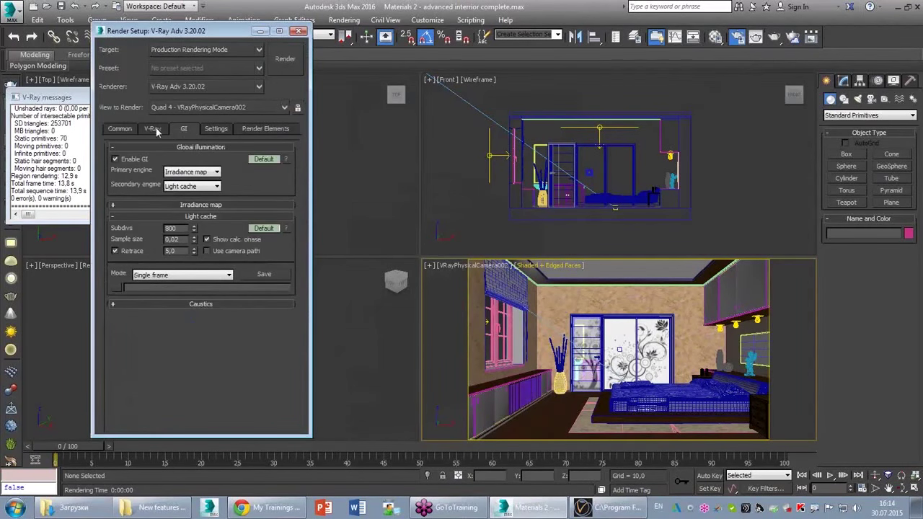
pyautogui.click(119, 128)
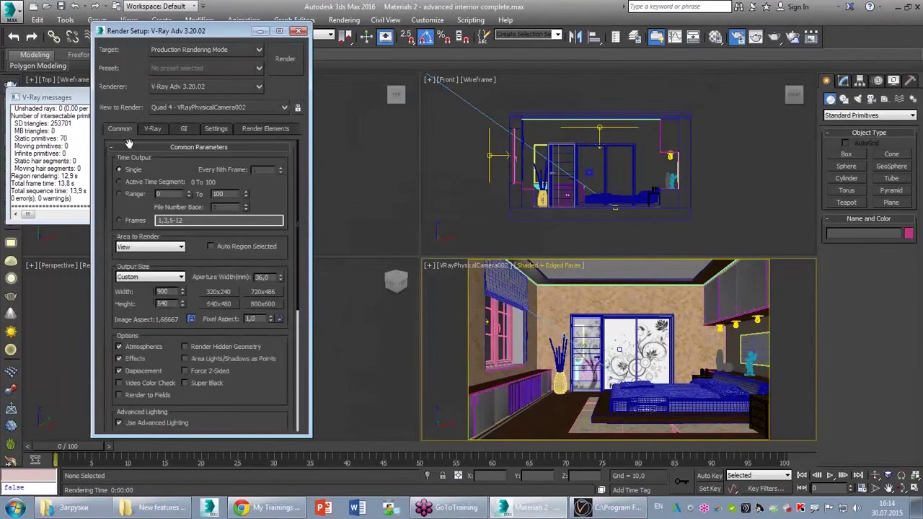
pyautogui.moveTo(250, 402); pyautogui.dragTo(234, 3)
pyautogui.click(214, 427)
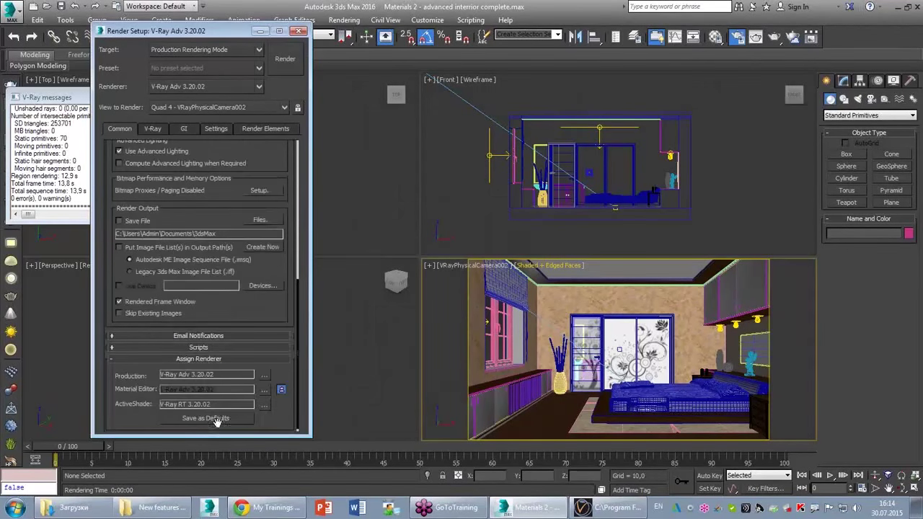
pyautogui.click(264, 375)
pyautogui.press('Escape')
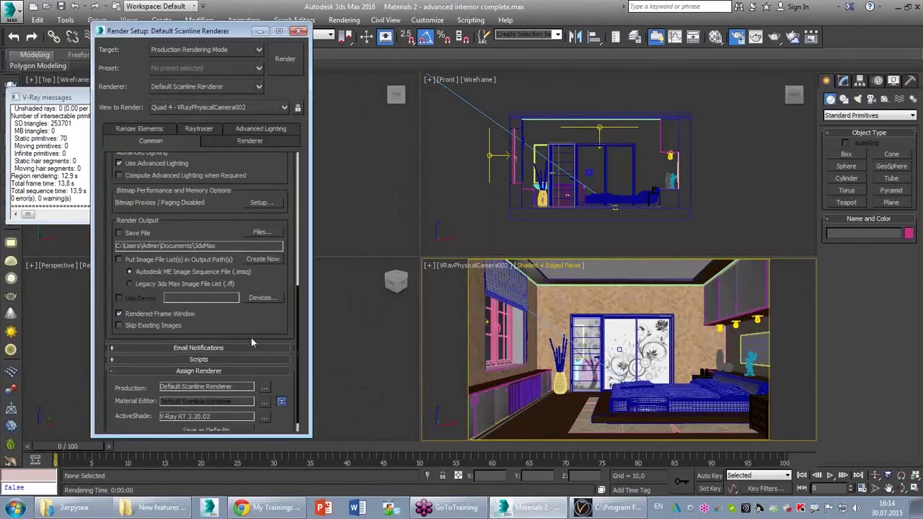
pyautogui.click(265, 387)
pyautogui.doubleClick(169, 181)
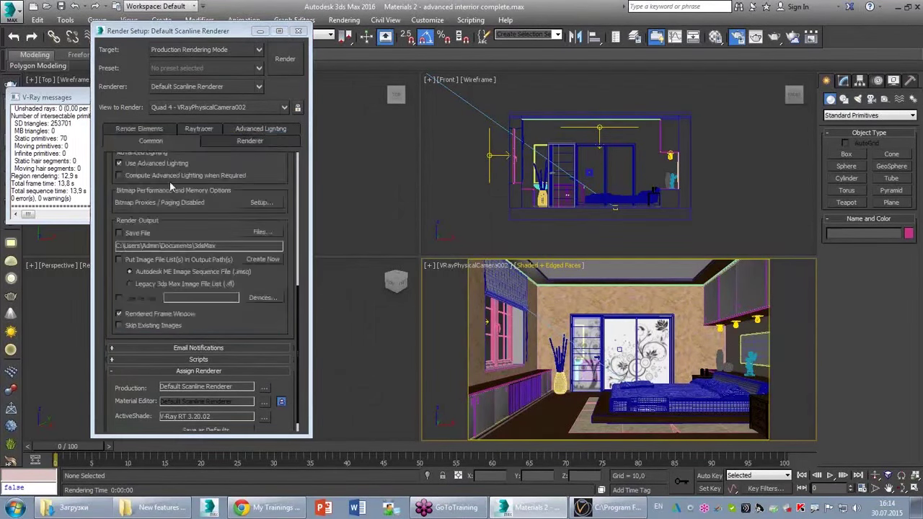
pyautogui.click(153, 128)
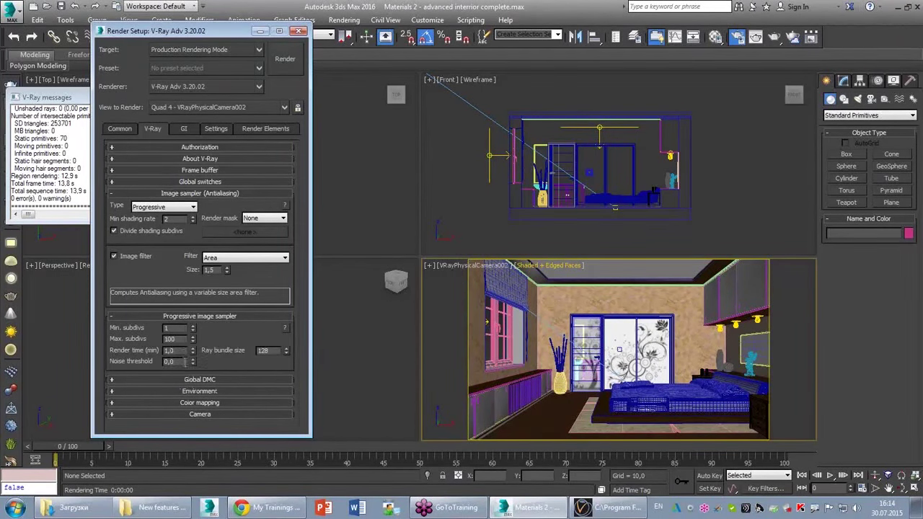
# - Expand Color mapping, then enable global illumination on the GI tab
pyautogui.click(195, 403)
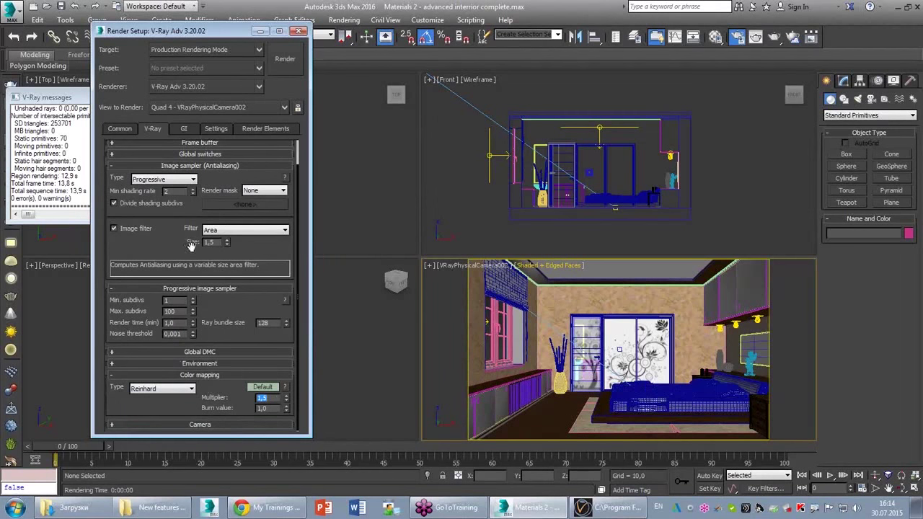
pyautogui.click(185, 129)
pyautogui.click(131, 159)
pyautogui.click(166, 206)
# - Set the primary GI engine to Irradiance map with the Medium preset
pyautogui.click(193, 173)
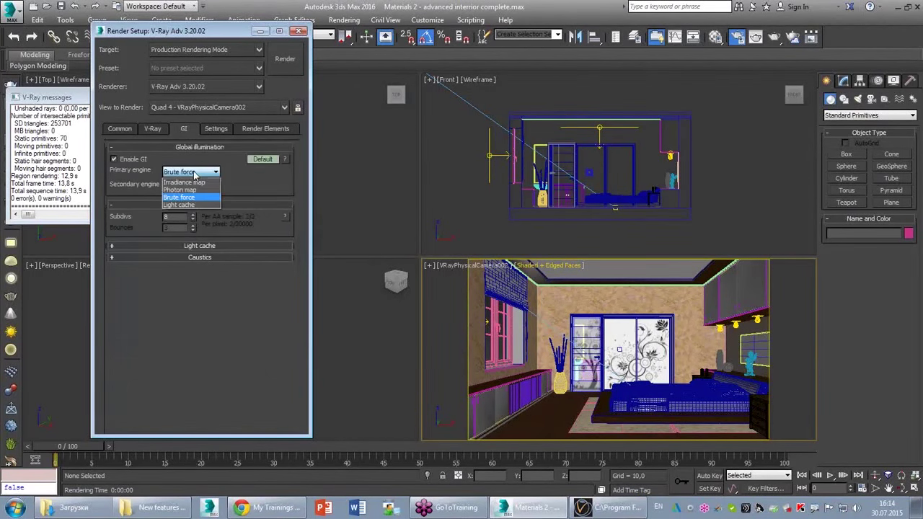
pyautogui.click(202, 160)
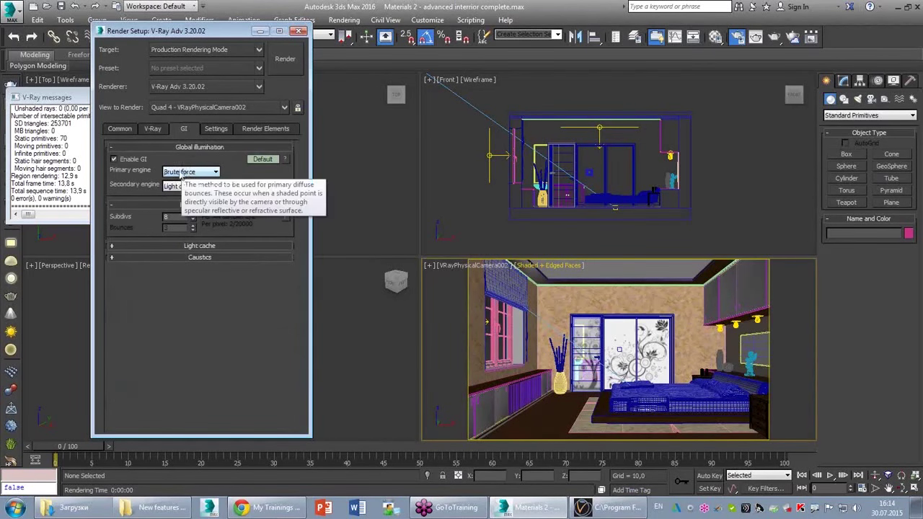
pyautogui.click(199, 175)
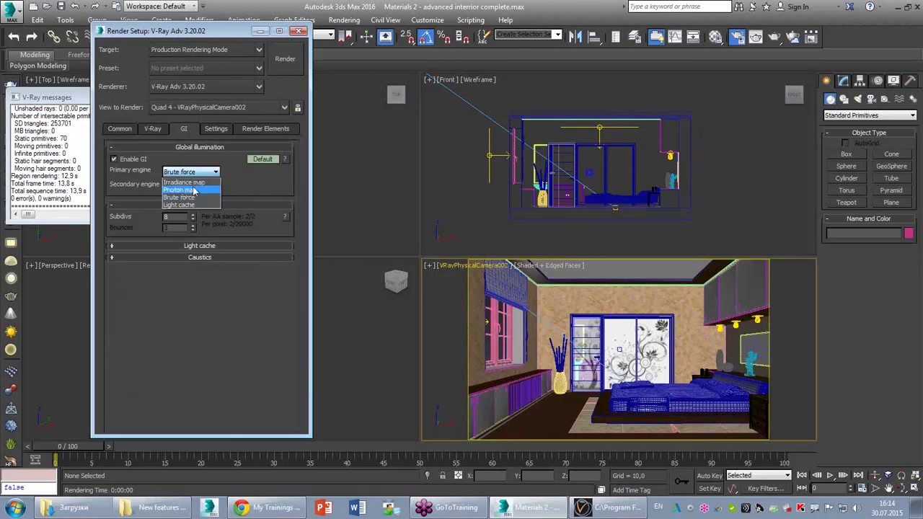
pyautogui.click(184, 188)
pyautogui.click(200, 206)
pyautogui.click(193, 218)
pyautogui.click(191, 250)
# - Show the Light cache advanced options and set its filter to Fixed
pyautogui.click(199, 355)
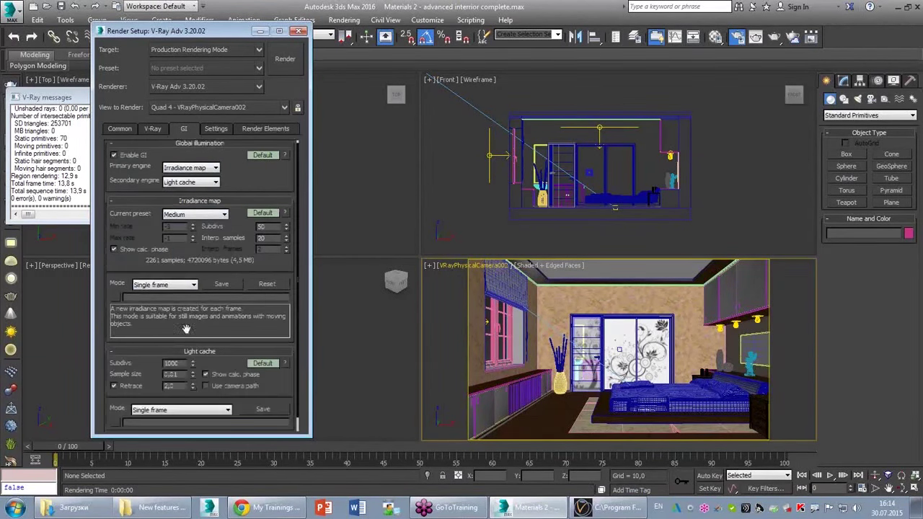
pyautogui.click(180, 363)
pyautogui.scroll(-1, 126, 374)
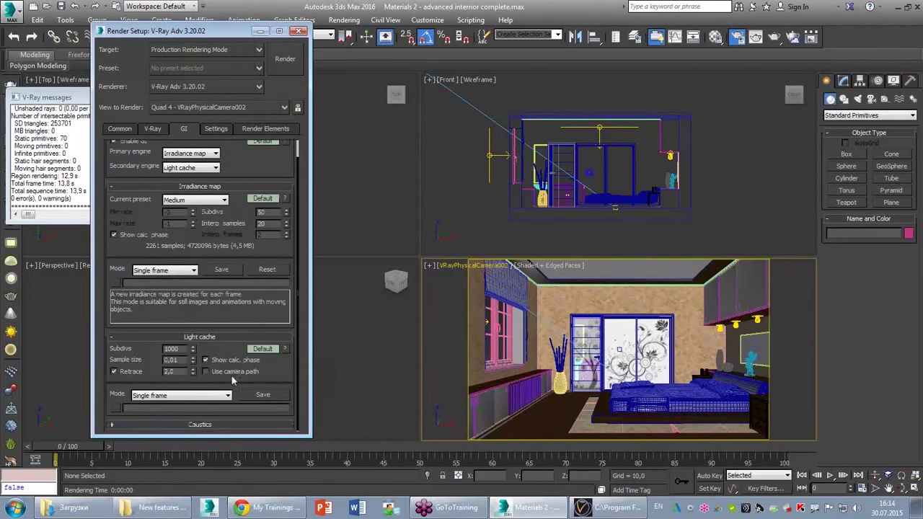
pyautogui.click(266, 351)
pyautogui.scroll(-4, 223, 372)
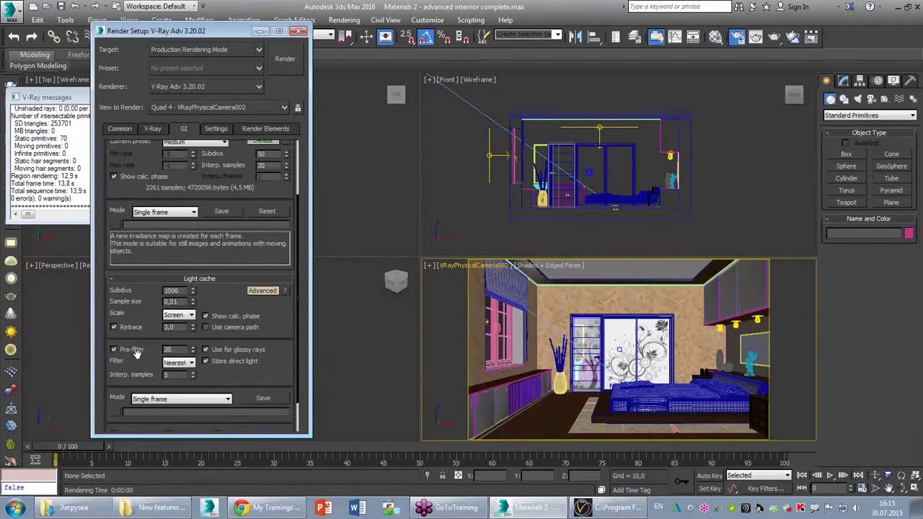
pyautogui.write('100')
pyautogui.click(191, 362)
pyautogui.click(193, 379)
pyautogui.scroll(4, 253, 298)
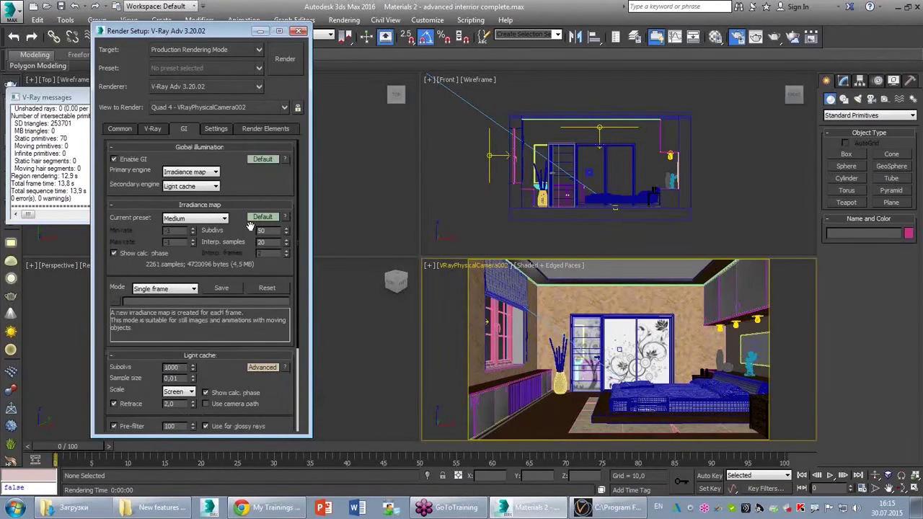
# - Review the other Render Setup tabs and start rendering the bedroom camera view
pyautogui.click(217, 129)
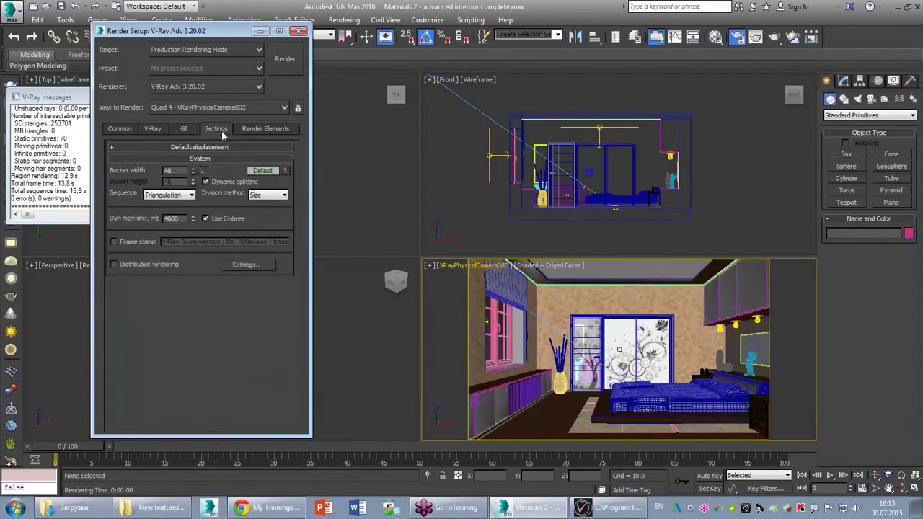
pyautogui.click(151, 129)
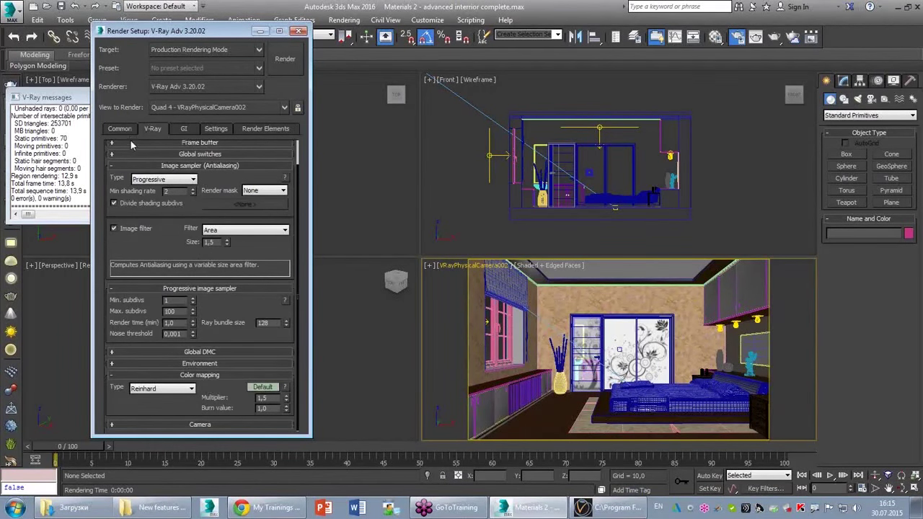
pyautogui.click(189, 129)
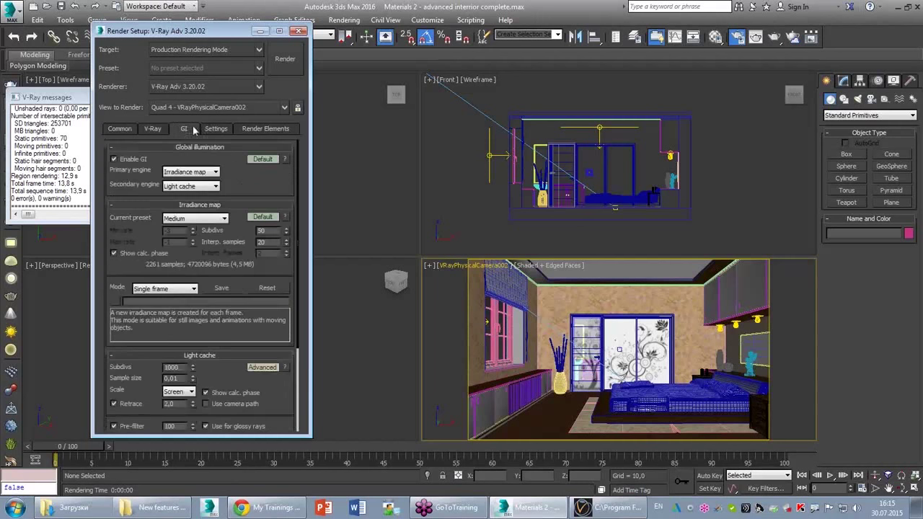
pyautogui.click(265, 129)
pyautogui.click(138, 129)
pyautogui.click(150, 129)
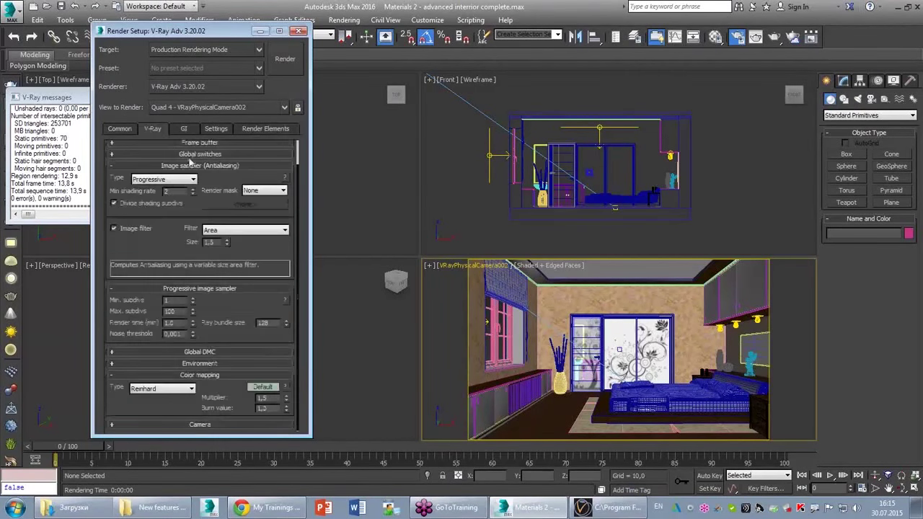
pyautogui.click(774, 36)
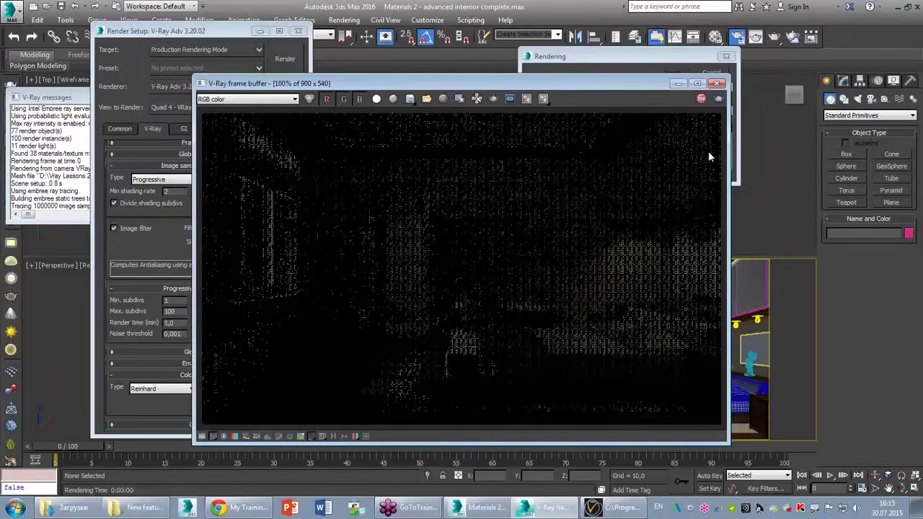
# - Reposition and widen the V-Ray frame buffer to reveal render history and the colour-correction panel
pyautogui.moveTo(498, 87); pyautogui.dragTo(498, 45)
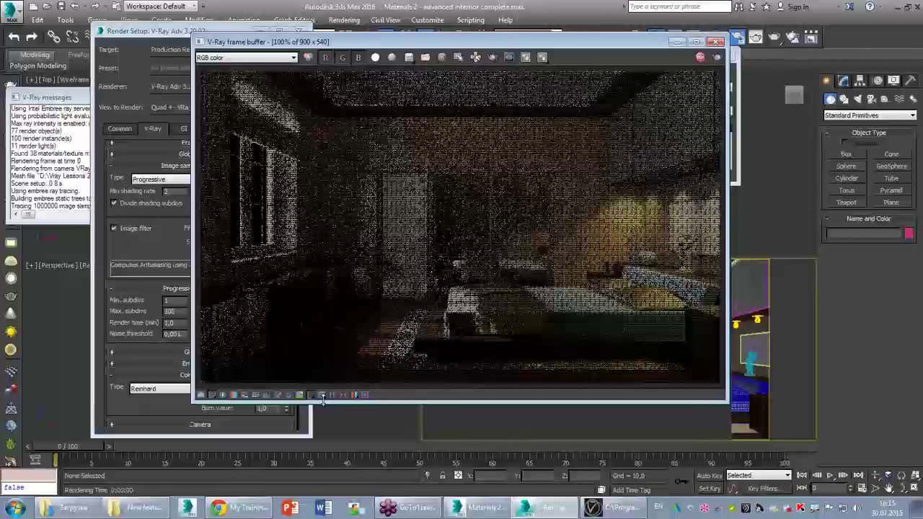
pyautogui.moveTo(194, 189); pyautogui.dragTo(67, 189)
pyautogui.moveTo(105, 41)
pyautogui.mouseDown()
pyautogui.moveTo(154, 70)
pyautogui.moveTo(257, 93)
pyautogui.moveTo(249, 393)
pyautogui.moveTo(137, 430)
pyautogui.moveTo(97, 238)
pyautogui.moveTo(101, 61)
pyautogui.mouseUp()
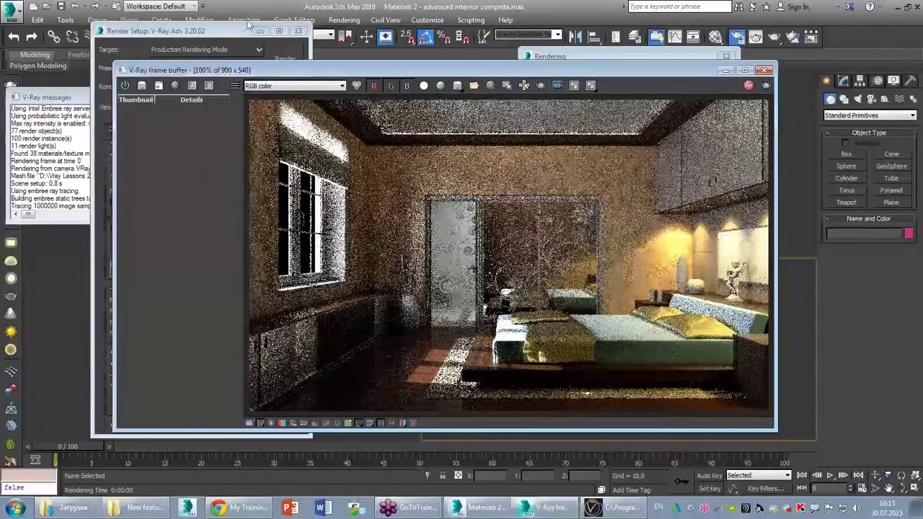
pyautogui.moveTo(361, 70); pyautogui.dragTo(259, 30)
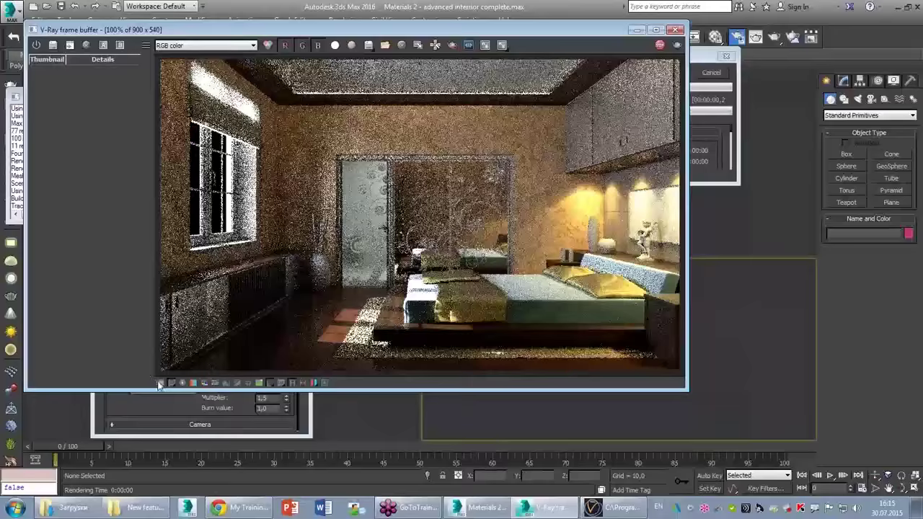
pyautogui.click(160, 382)
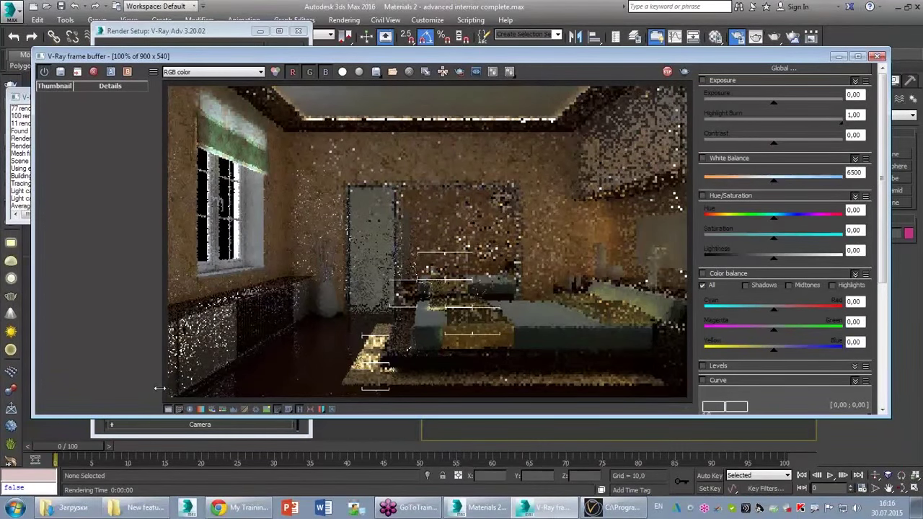
# - Bring Render Setup back to the front and re-render the bedroom
pyautogui.moveTo(882, 101)
pyautogui.mouseDown()
pyautogui.moveTo(893, 193)
pyautogui.moveTo(883, 123)
pyautogui.mouseUp()
pyautogui.moveTo(689, 131); pyautogui.dragTo(874, 135)
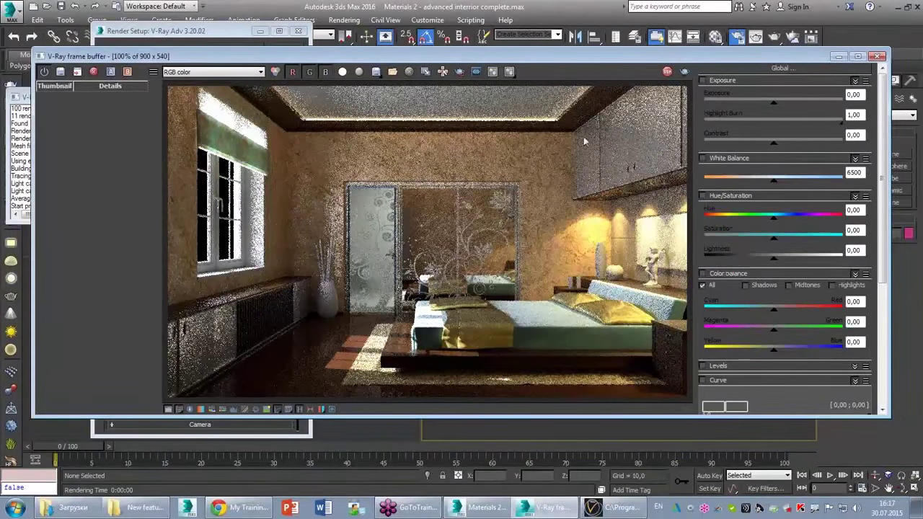
pyautogui.click(206, 31)
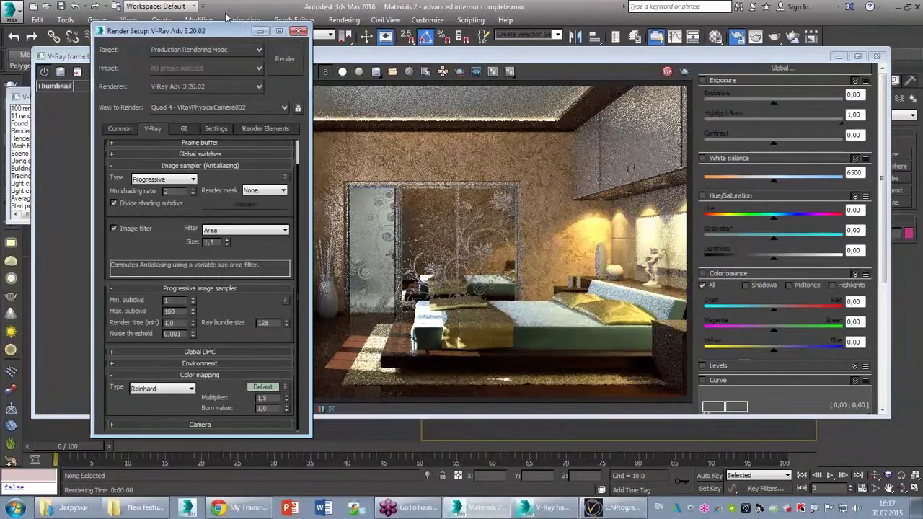
pyautogui.click(285, 59)
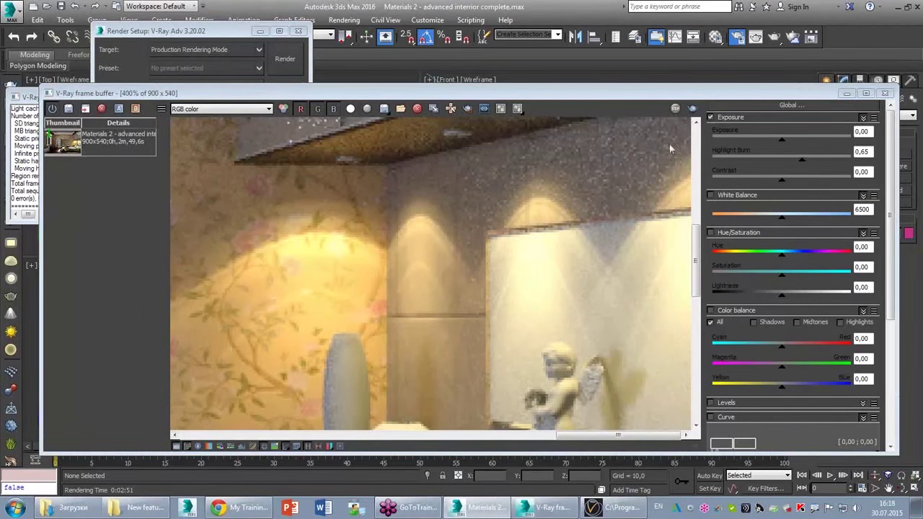
# - Set Highlight Burn to 0,67 and enable White Balance correction at 6392
pyautogui.scroll(-2, 406, 241)
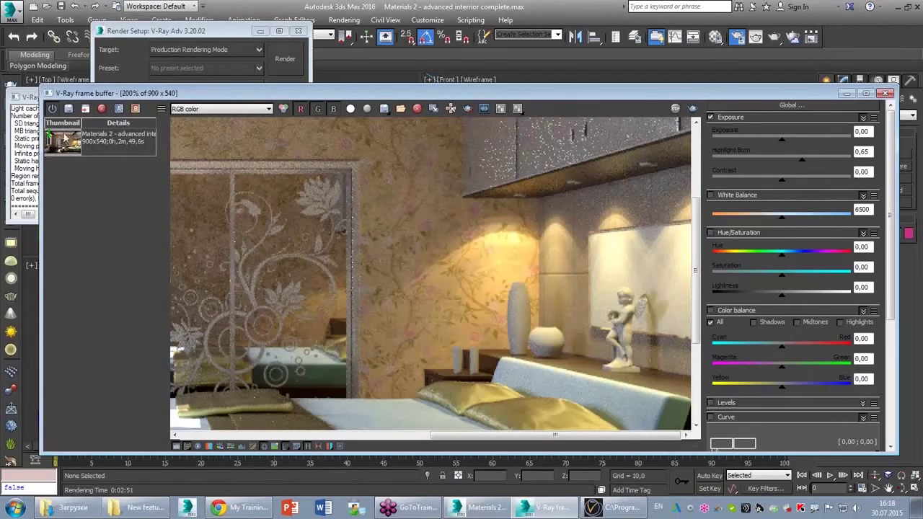
pyautogui.moveTo(791, 165)
pyautogui.mouseDown()
pyautogui.moveTo(844, 168)
pyautogui.moveTo(805, 160)
pyautogui.mouseUp()
pyautogui.scroll(-1, 524, 224)
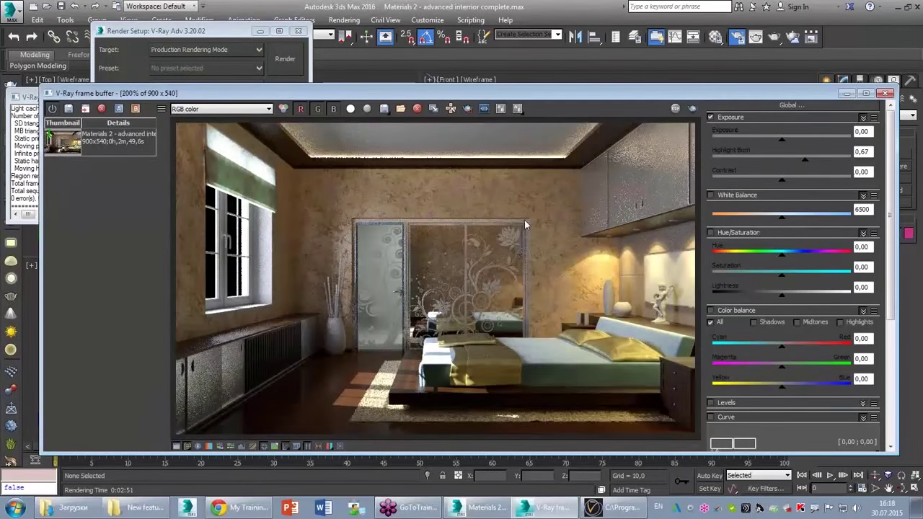
pyautogui.click(711, 196)
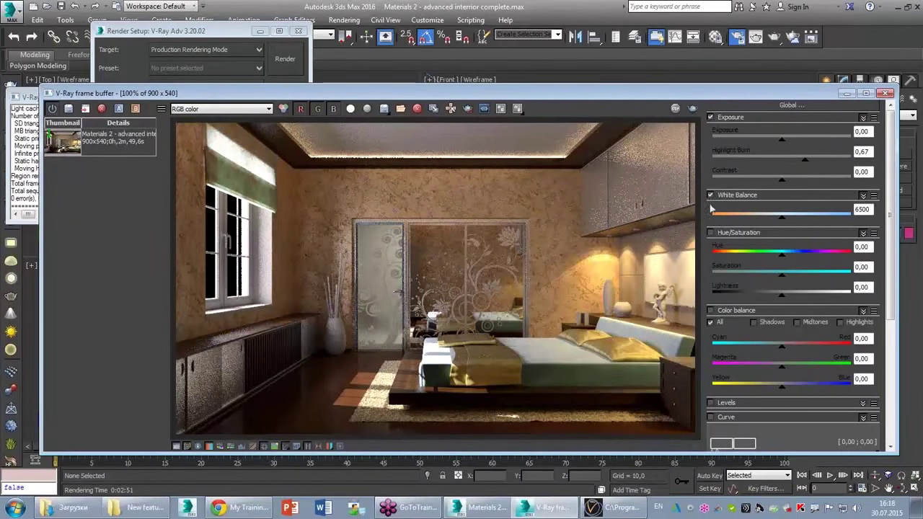
pyautogui.moveTo(785, 222)
pyautogui.mouseDown()
pyautogui.moveTo(827, 222)
pyautogui.moveTo(714, 225)
pyautogui.moveTo(847, 231)
pyautogui.moveTo(756, 229)
pyautogui.mouseUp()
pyautogui.moveTo(752, 218)
pyautogui.mouseDown()
pyautogui.moveTo(786, 221)
pyautogui.moveTo(760, 223)
pyautogui.mouseUp()
# - Expand the Levels correction to show its histogram
pyautogui.moveTo(890, 315); pyautogui.dragTo(903, 450)
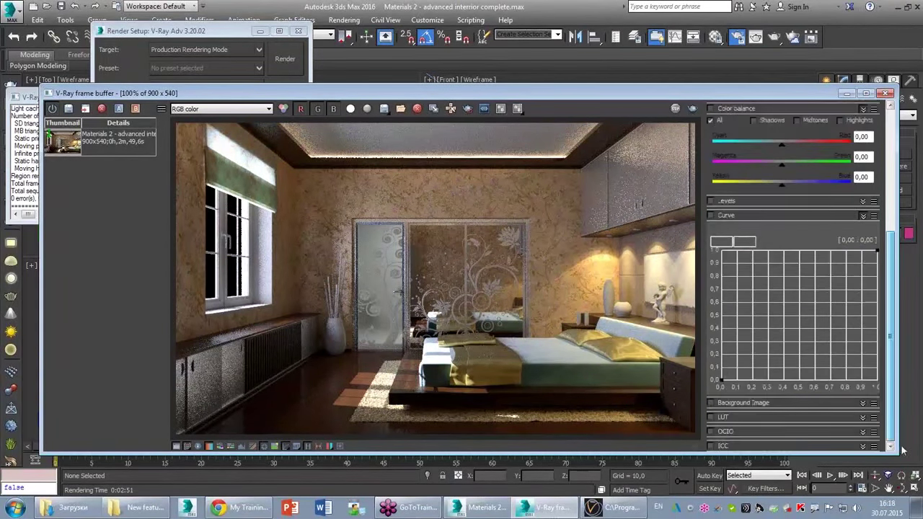
pyautogui.click(862, 201)
pyautogui.moveTo(893, 229); pyautogui.dragTo(893, 295)
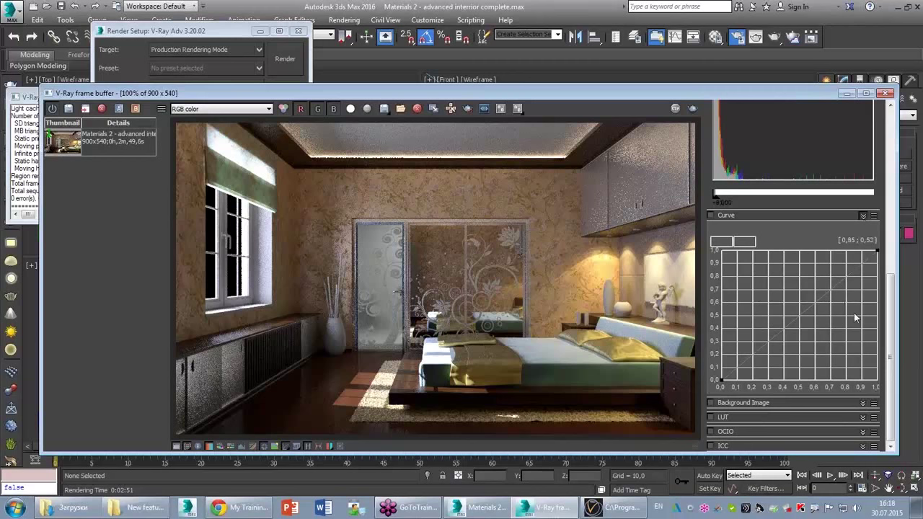
# - Expand the Background Image options and browse for an image file
pyautogui.click(863, 403)
pyautogui.scroll(-1, 865, 418)
pyautogui.click(747, 393)
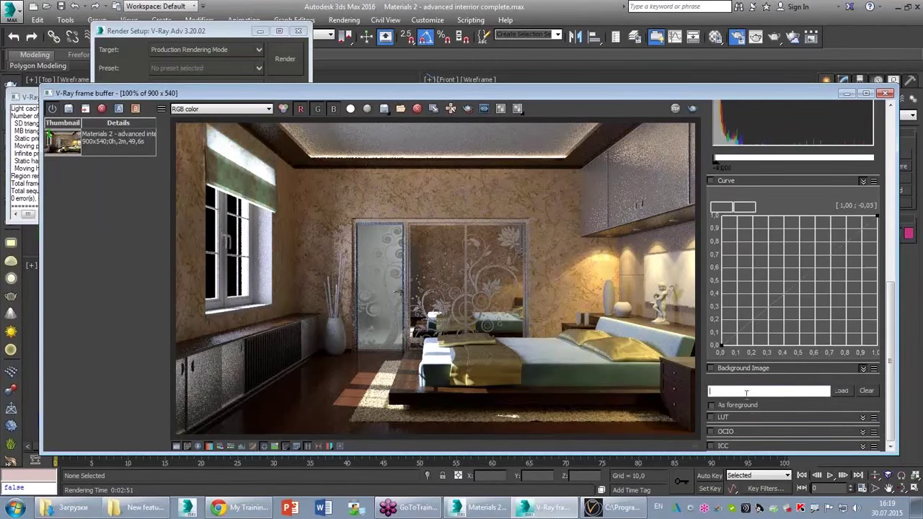
pyautogui.click(841, 391)
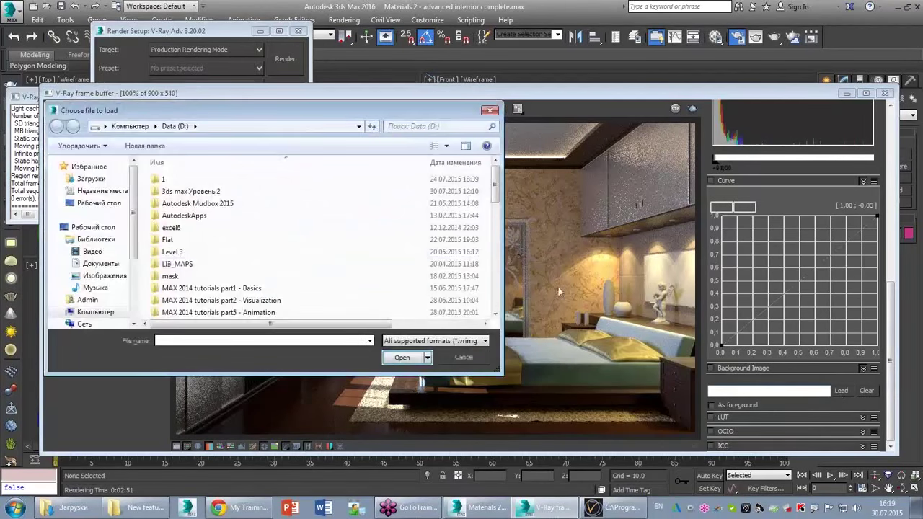
# - Navigate to the Visualization tutorials' Lighting > Exterior photo folder
pyautogui.moveTo(496, 186); pyautogui.dragTo(470, 217)
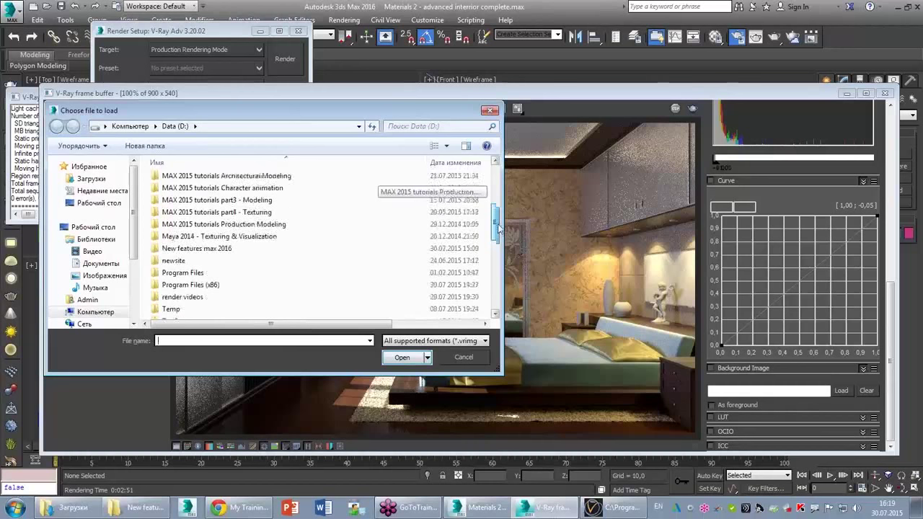
pyautogui.scroll(1, 361, 220)
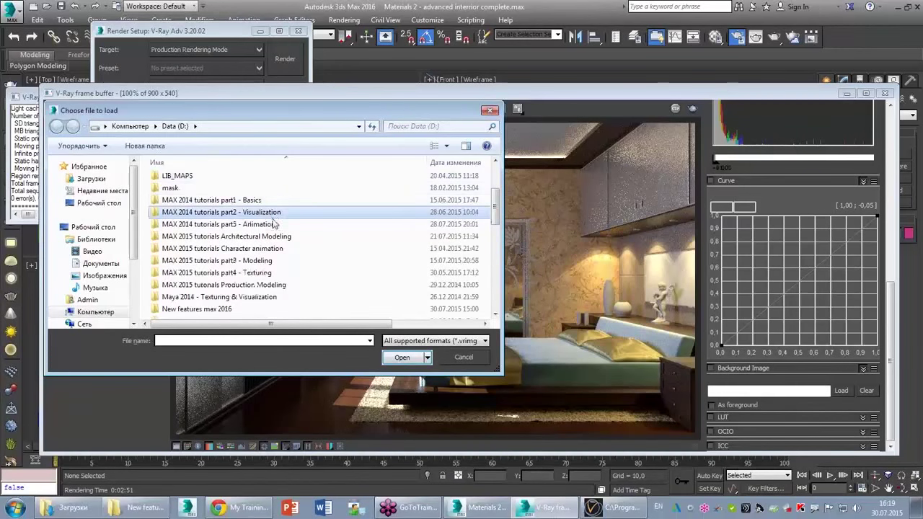
pyautogui.doubleClick(273, 213)
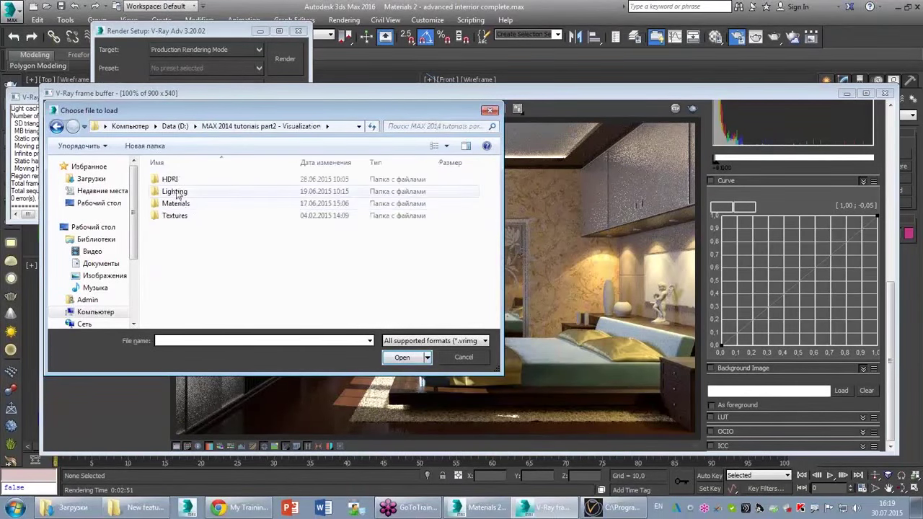
pyautogui.doubleClick(177, 193)
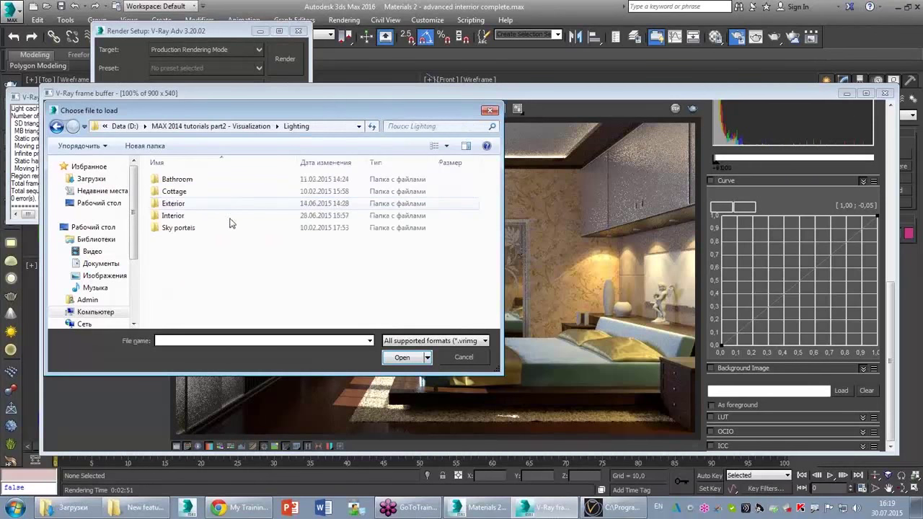
pyautogui.click(180, 228)
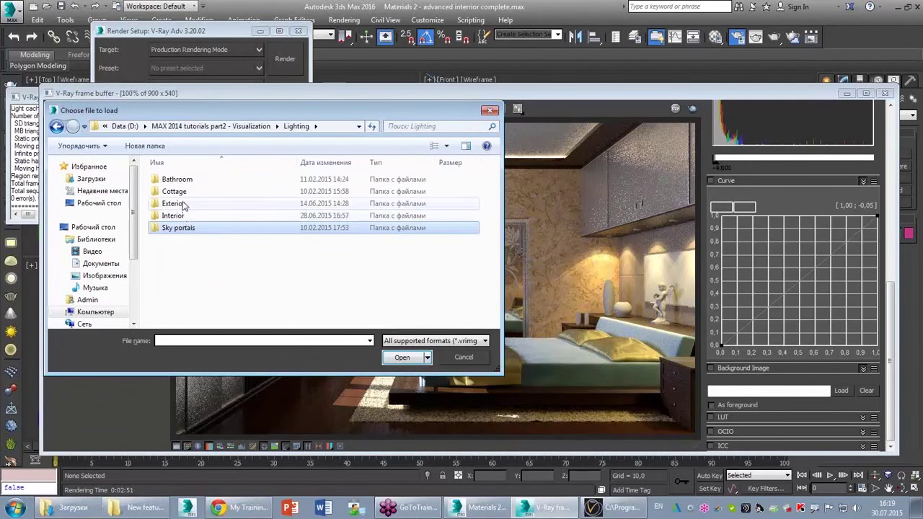
pyautogui.click(181, 192)
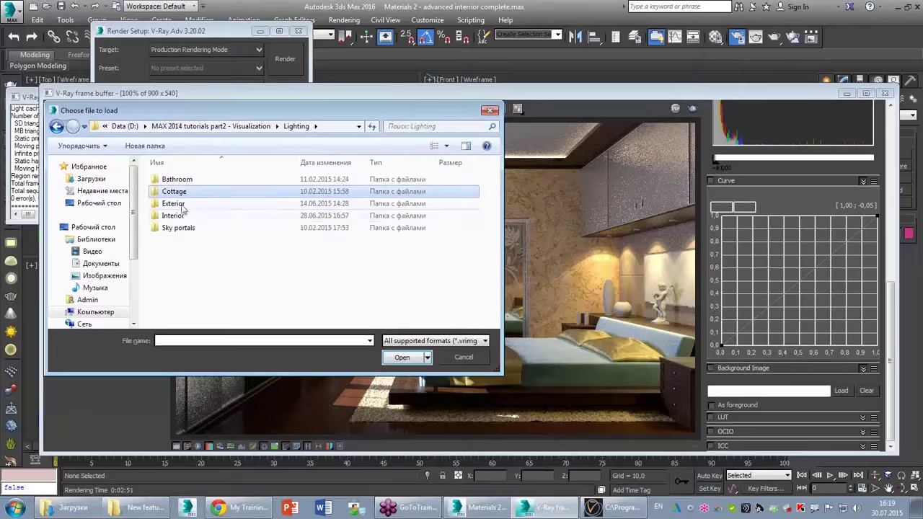
pyautogui.click(175, 204)
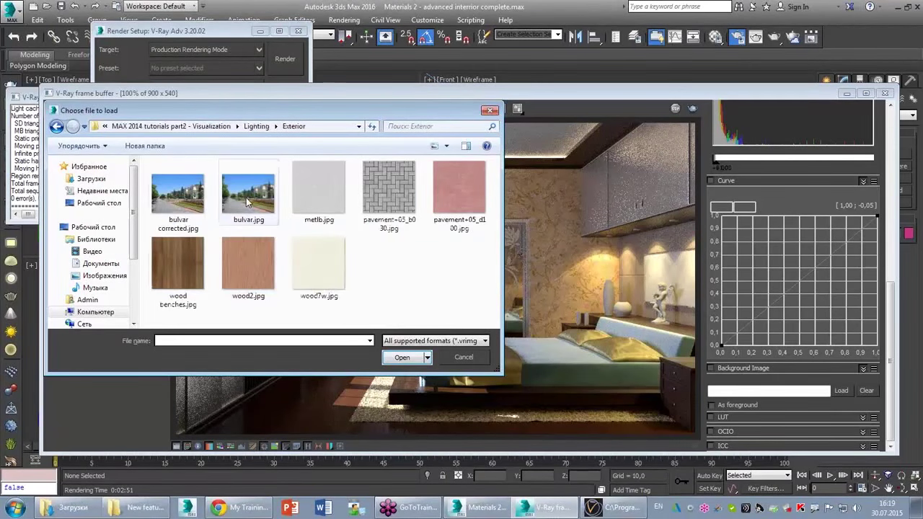
pyautogui.doubleClick(246, 197)
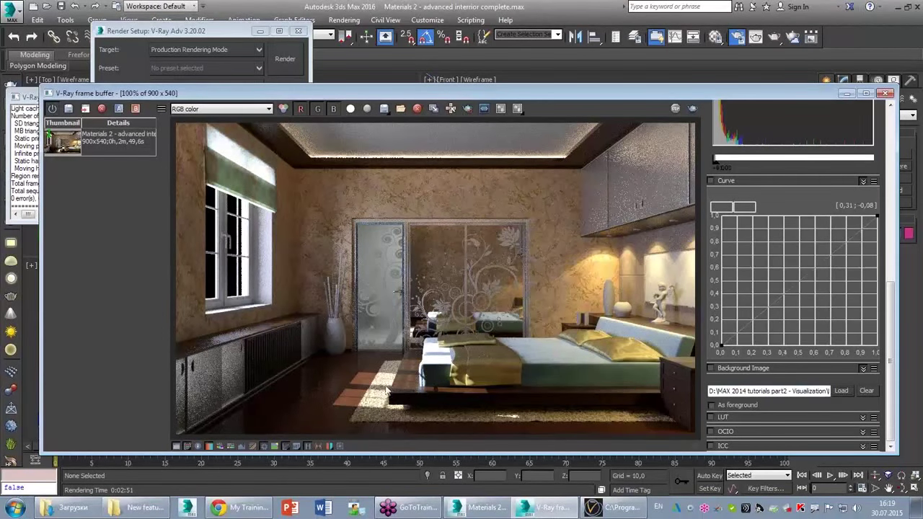
# - Enable the background photo and toggle it repeatedly to compare the window with and without trees
pyautogui.click(275, 447)
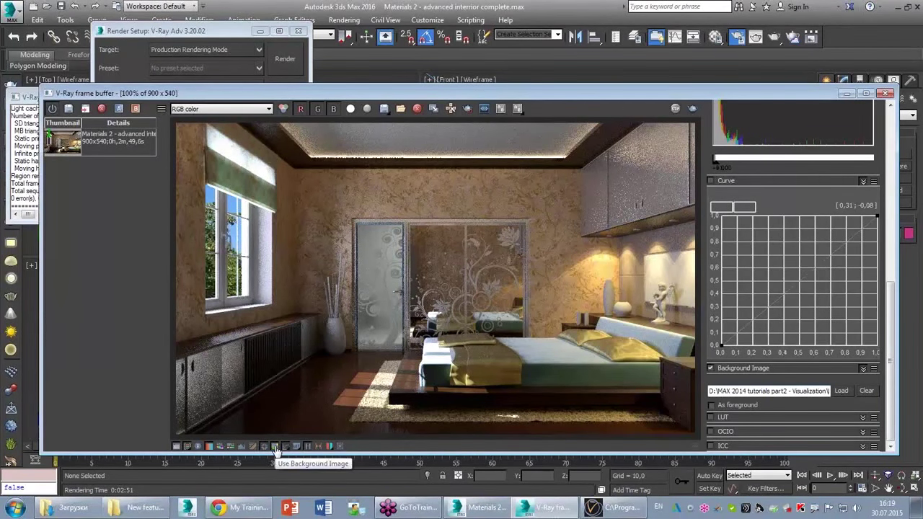
pyautogui.click(275, 447)
pyautogui.click(275, 447)
pyautogui.click(275, 447)
pyautogui.click(275, 447)
pyautogui.click(275, 446)
pyautogui.click(275, 446)
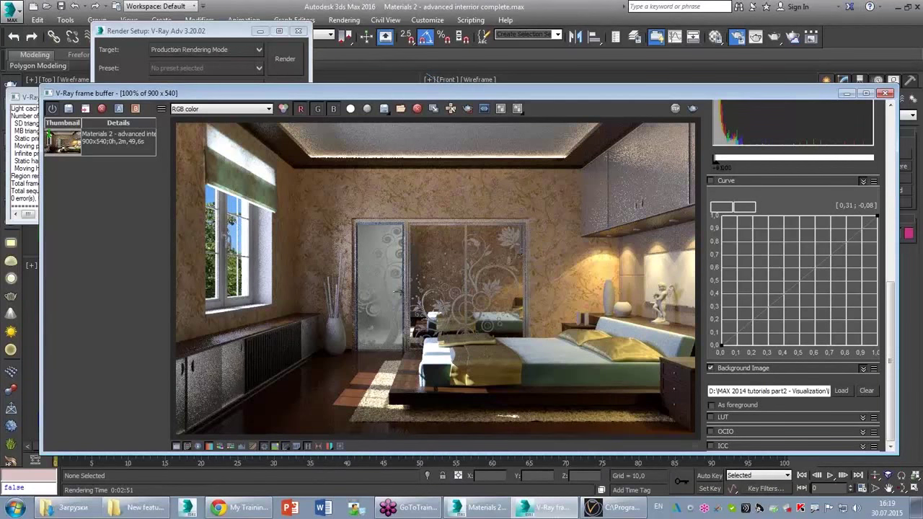
pyautogui.moveTo(154, 208); pyautogui.dragTo(224, 333)
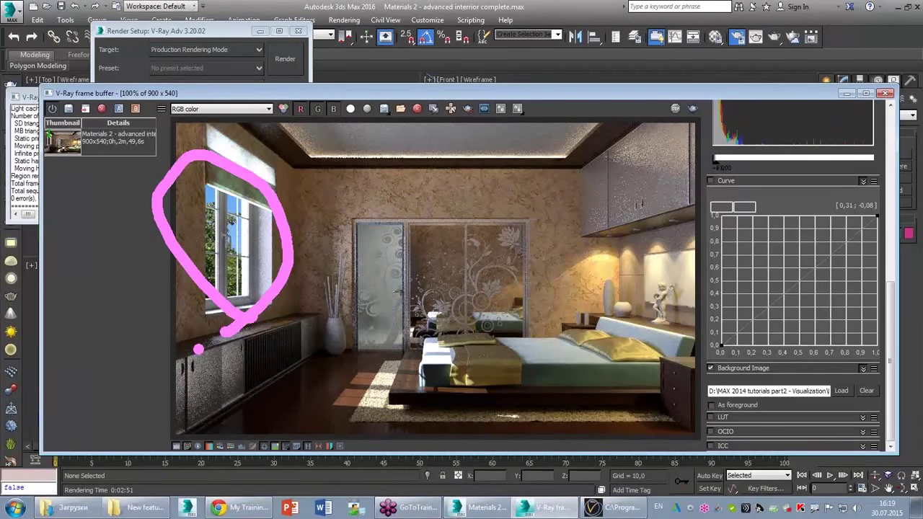
pyautogui.press('Escape')
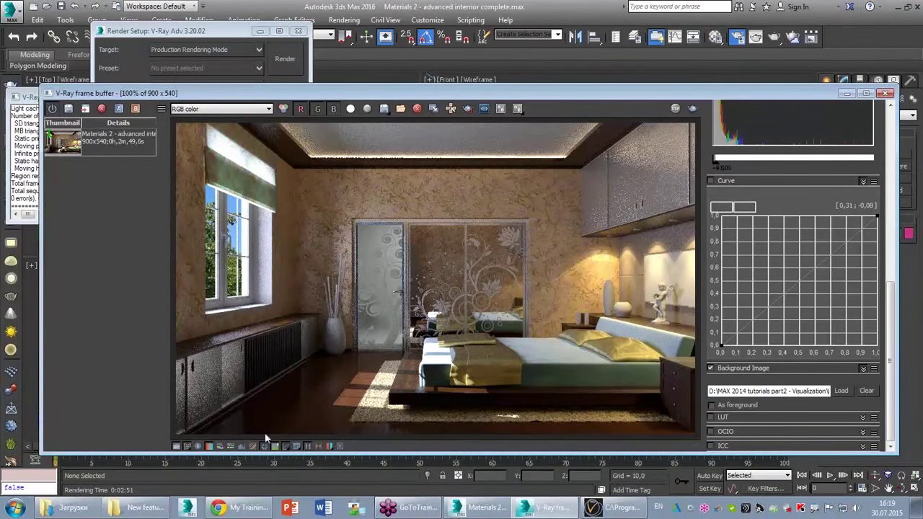
pyautogui.click(275, 446)
pyautogui.click(275, 445)
pyautogui.click(275, 445)
pyautogui.click(274, 446)
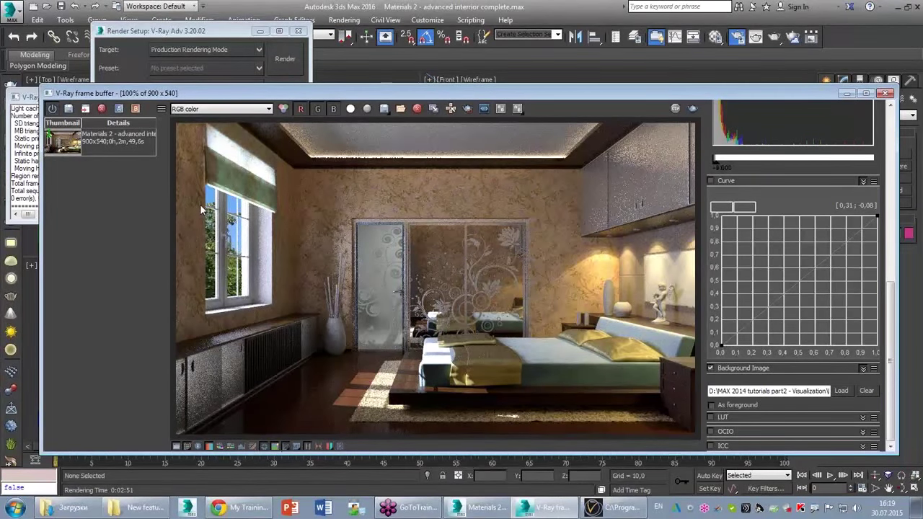
pyautogui.moveTo(176, 109)
pyautogui.mouseDown()
pyautogui.moveTo(189, 415)
pyautogui.moveTo(541, 437)
pyautogui.moveTo(710, 214)
pyautogui.moveTo(376, 102)
pyautogui.moveTo(119, 103)
pyautogui.mouseUp()
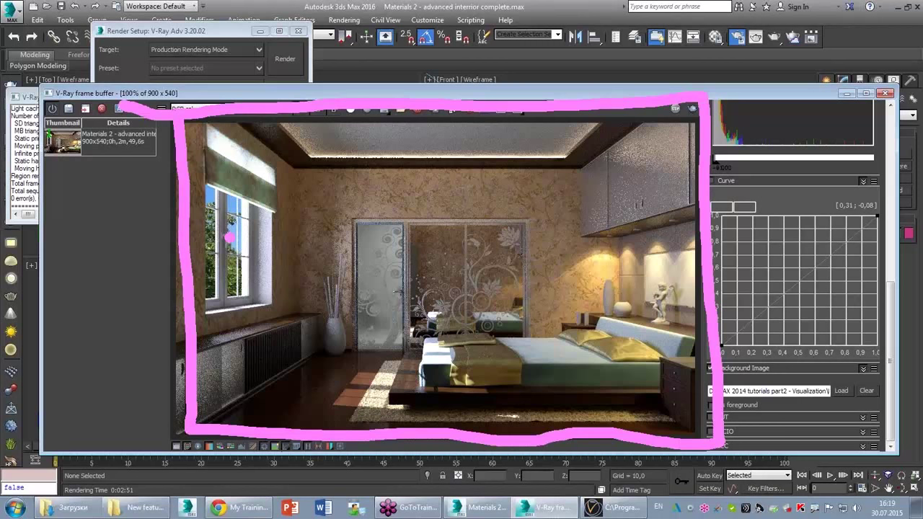
pyautogui.press('Escape')
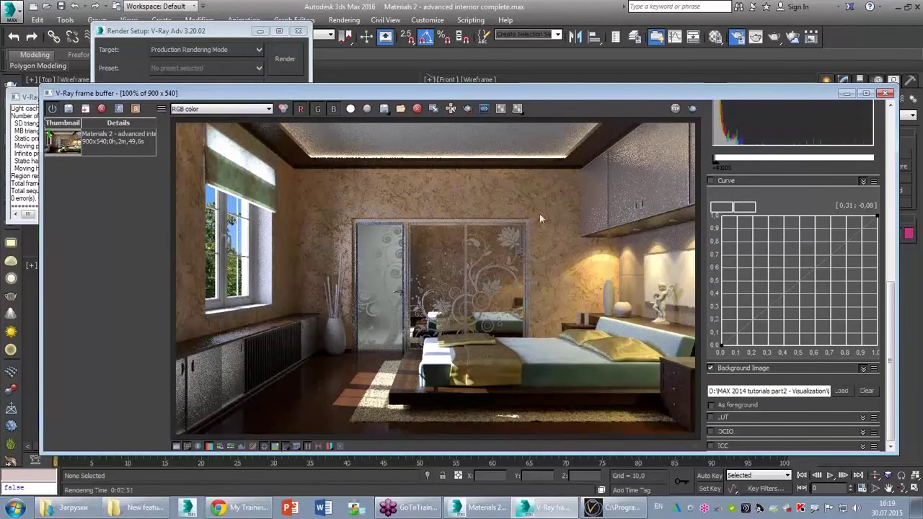
pyautogui.click(710, 368)
pyautogui.click(710, 368)
pyautogui.click(710, 368)
pyautogui.click(710, 368)
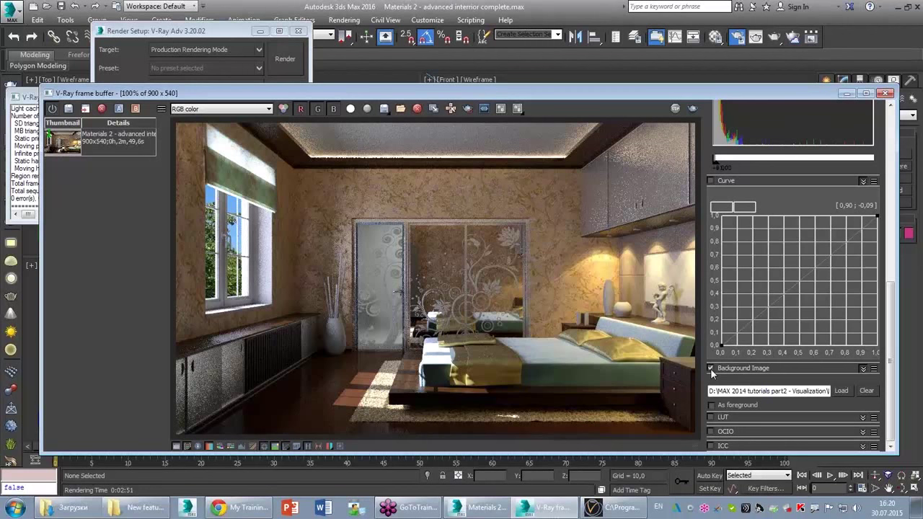
# - Toggle As foreground to compare, leaving the bedroom render in front of the photo
pyautogui.click(710, 369)
pyautogui.click(712, 406)
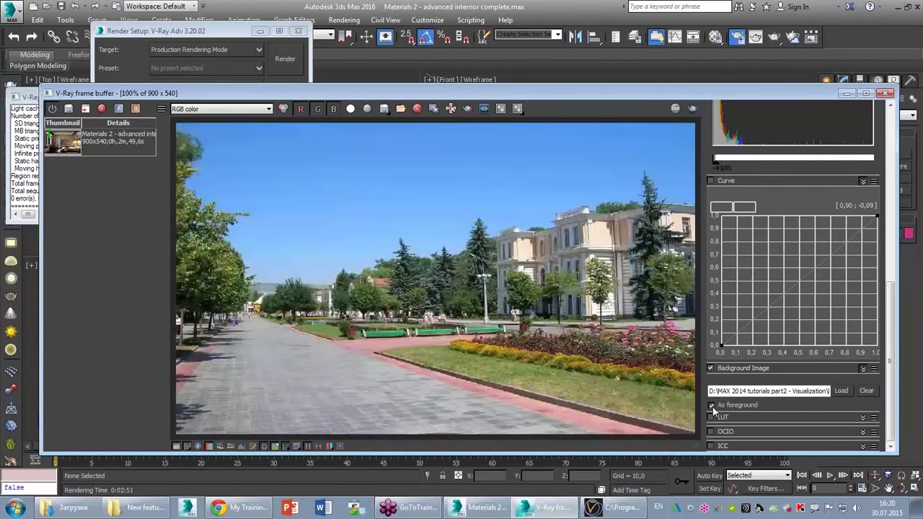
pyautogui.click(712, 405)
pyautogui.click(712, 405)
pyautogui.click(712, 405)
pyautogui.click(712, 405)
pyautogui.click(712, 405)
pyautogui.click(712, 405)
pyautogui.click(712, 405)
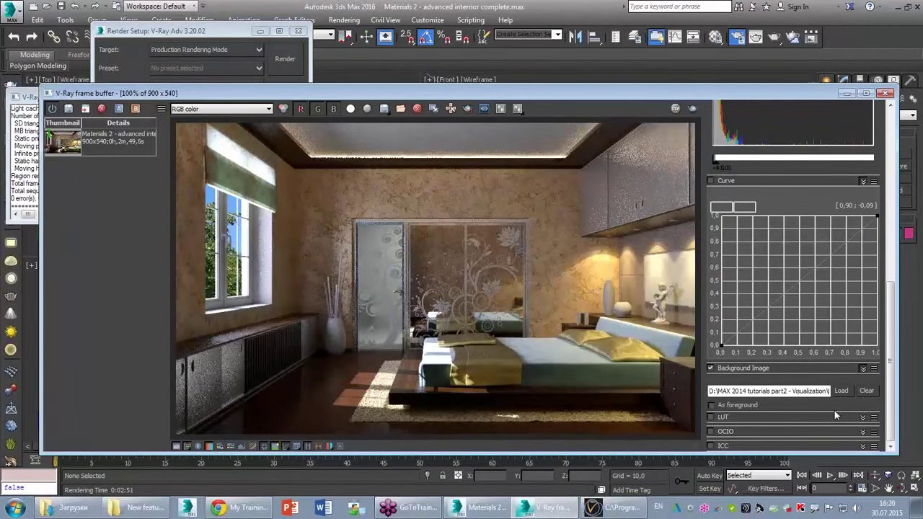
# - Collapse the Background Image settings and begin resetting the scene
pyautogui.moveTo(753, 407); pyautogui.dragTo(858, 391)
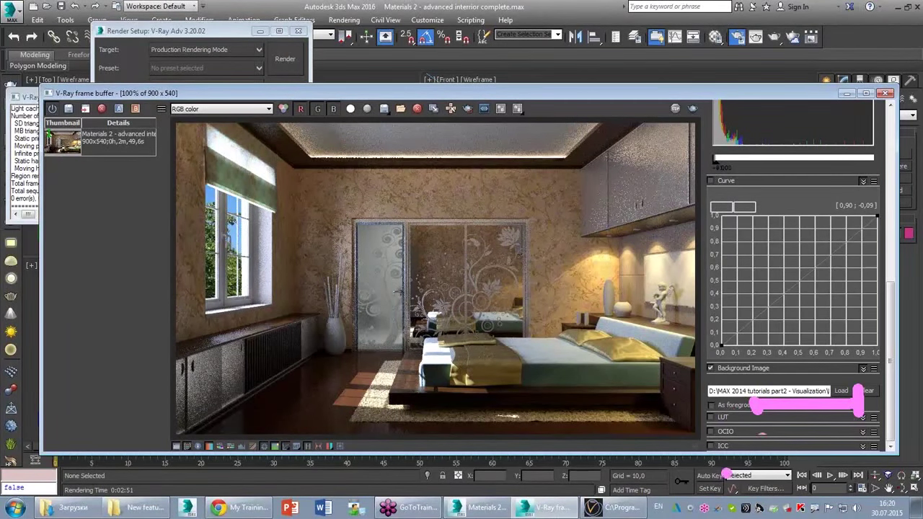
pyautogui.press('Escape')
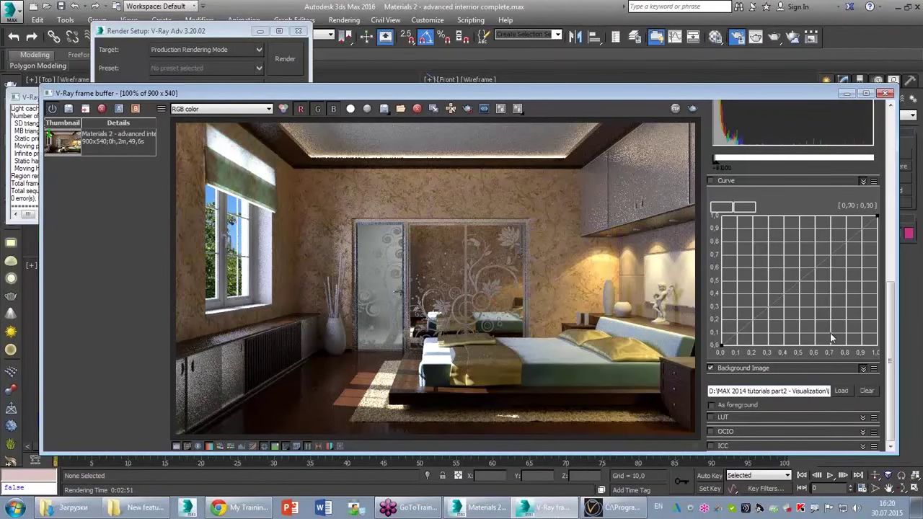
pyautogui.click(862, 369)
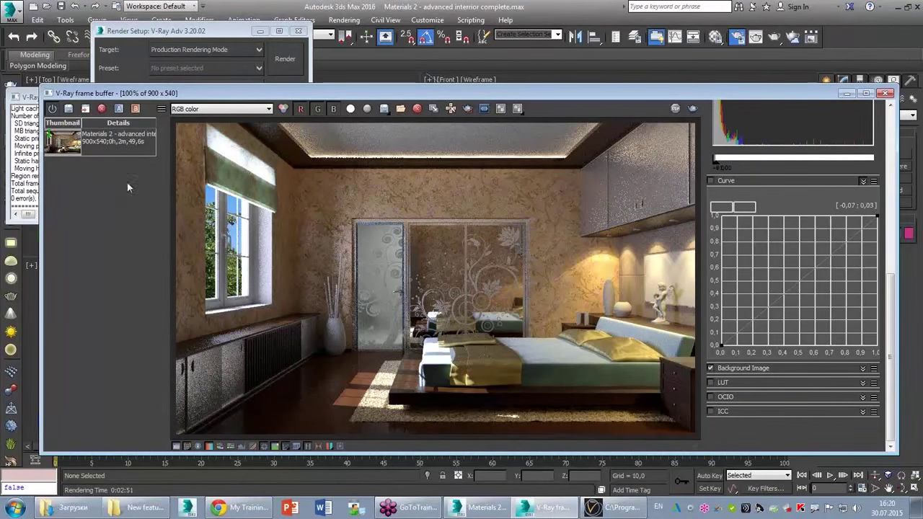
pyautogui.click(15, 17)
# - Reset to an empty scene without saving the bedroom changes
pyautogui.click(29, 64)
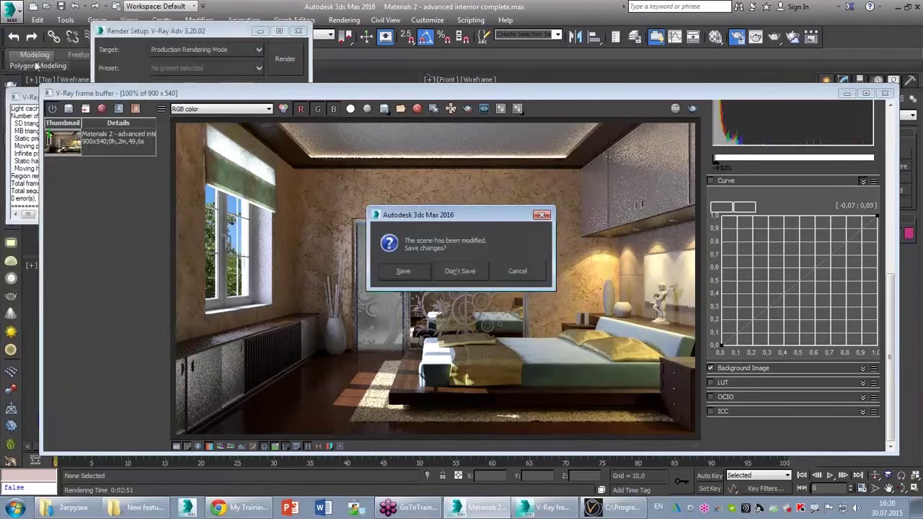
pyautogui.click(454, 271)
pyautogui.click(433, 272)
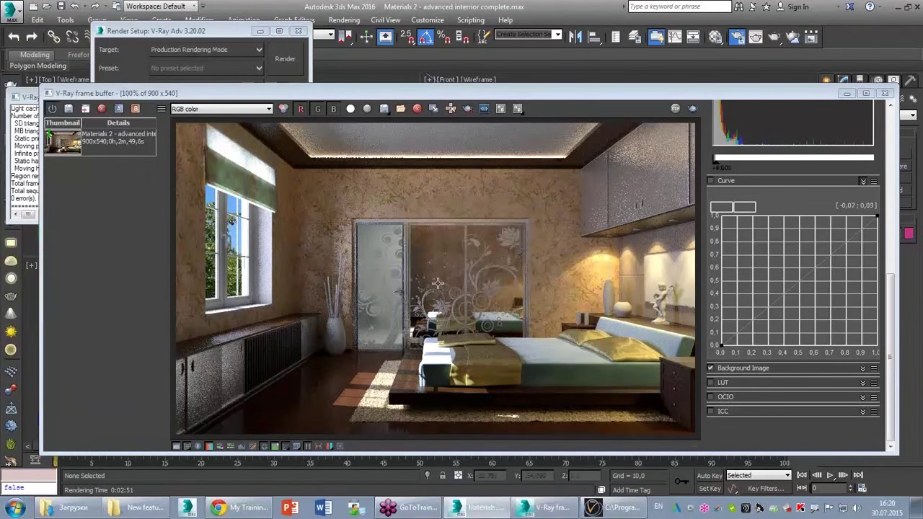
# - Create a teapot at the grid centre and do a quick test render
pyautogui.click(847, 202)
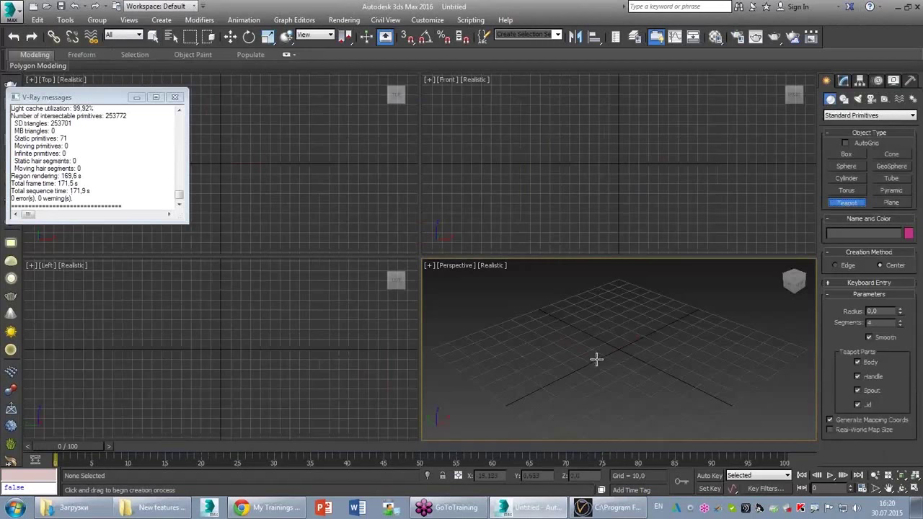
pyautogui.moveTo(596, 358); pyautogui.dragTo(655, 291)
pyautogui.click(756, 36)
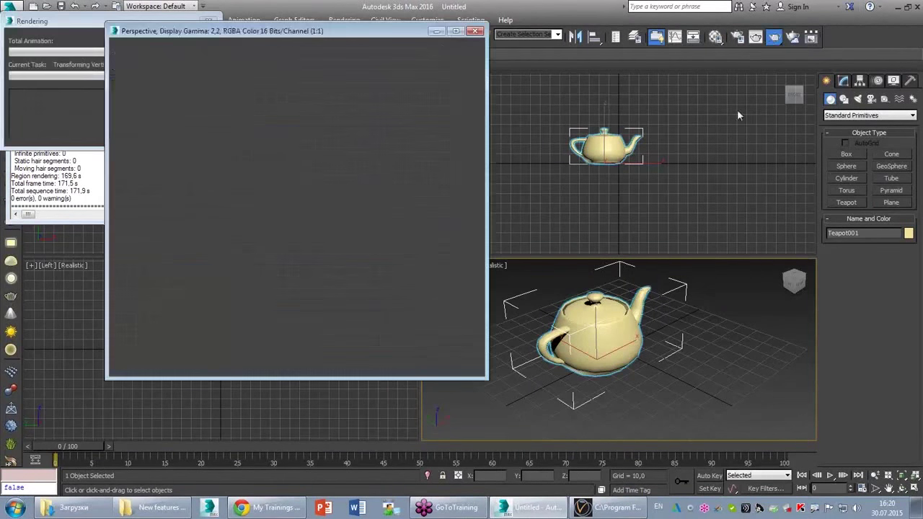
pyautogui.click(475, 31)
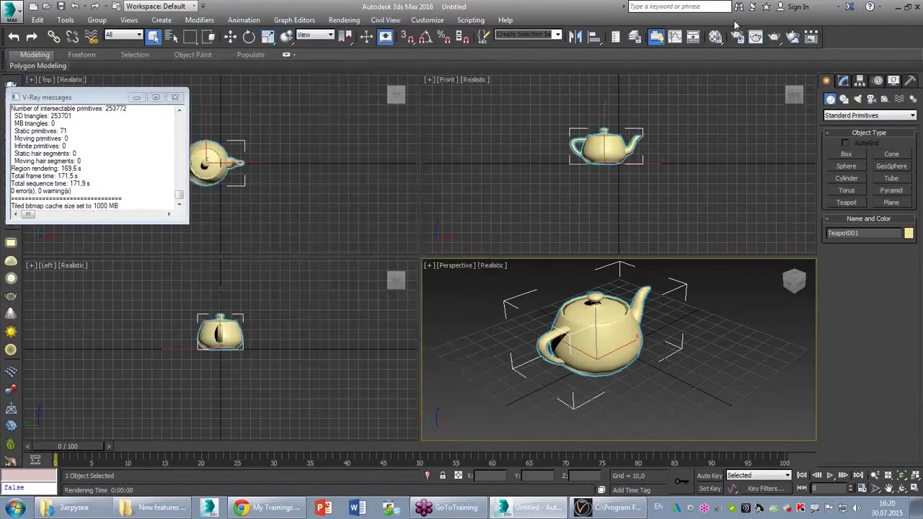
# - Assign V-Ray Adv 3.20.02 as the renderer and render the teapot
pyautogui.press('F10')
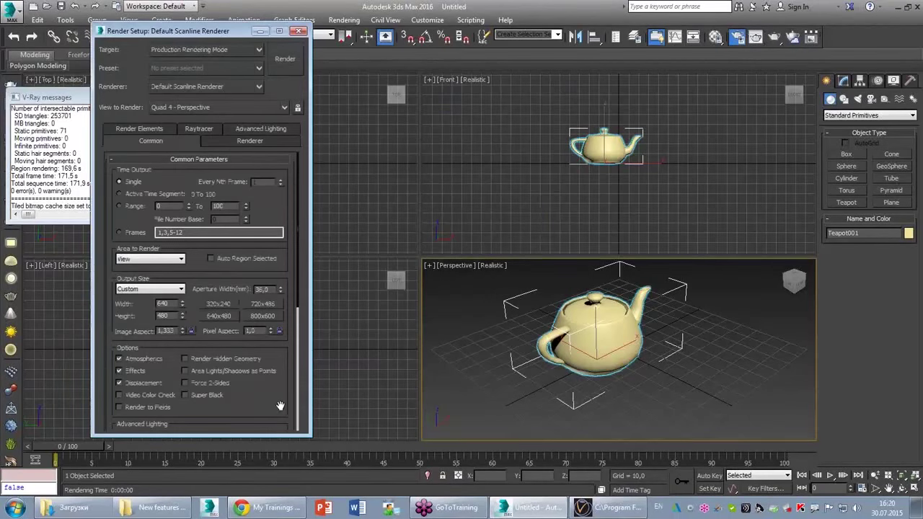
pyautogui.scroll(-5, 280, 407)
pyautogui.scroll(-3, 274, 426)
pyautogui.click(265, 375)
pyautogui.click(184, 239)
pyautogui.click(181, 309)
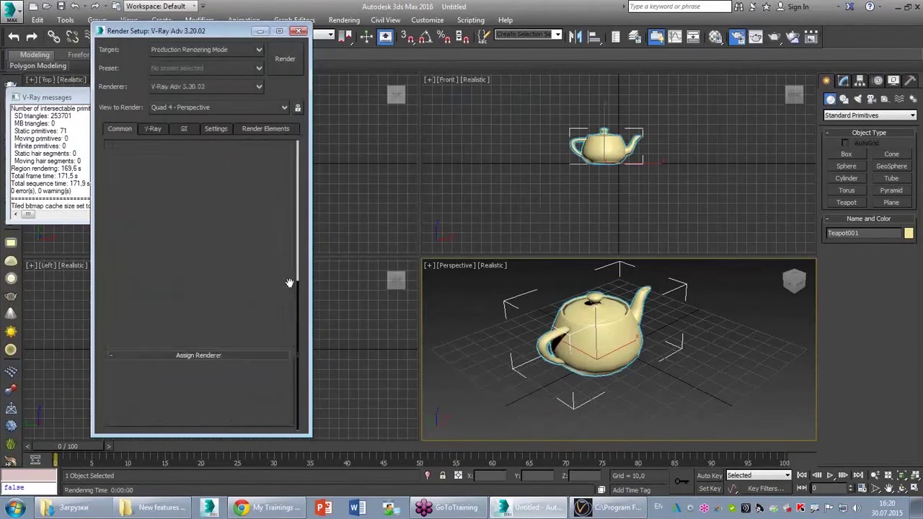
pyautogui.scroll(5, 226, 333)
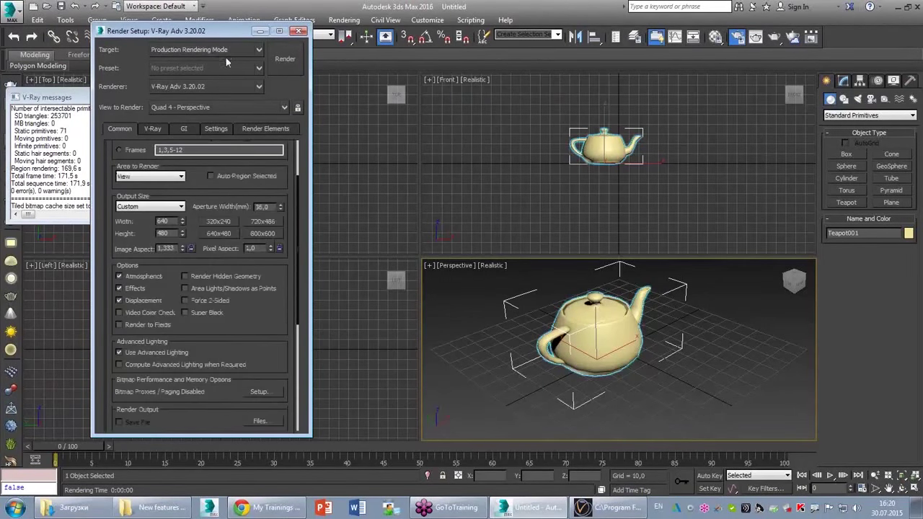
pyautogui.click(286, 61)
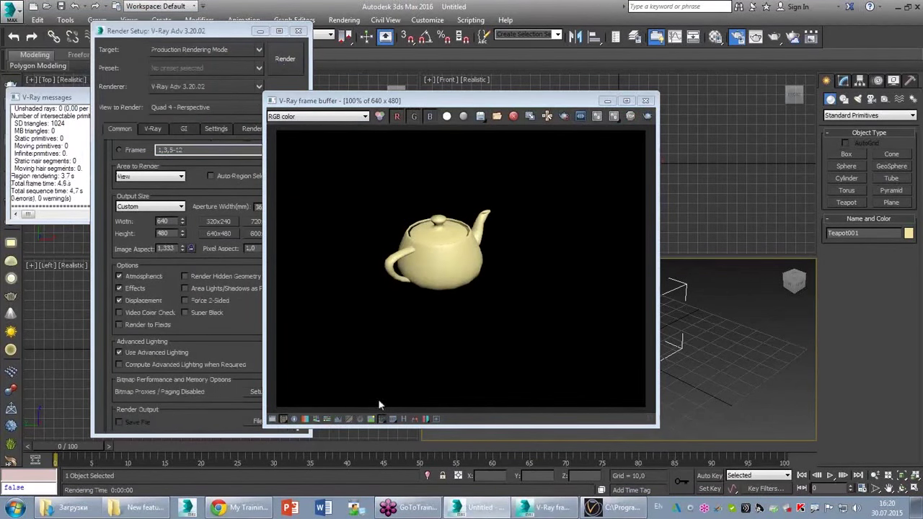
# - Load the bedroom render's V-Ray settings from its frame buffer history entry
pyautogui.click(403, 419)
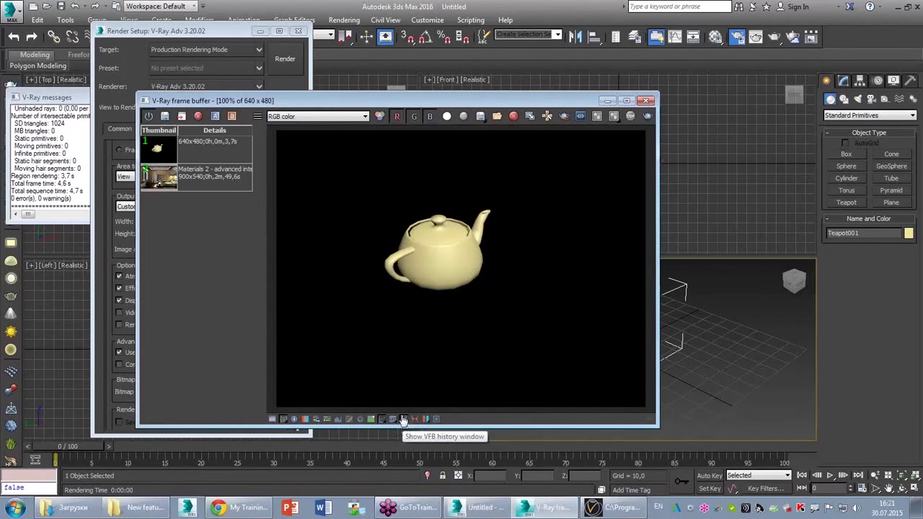
pyautogui.click(197, 145)
pyautogui.click(186, 180)
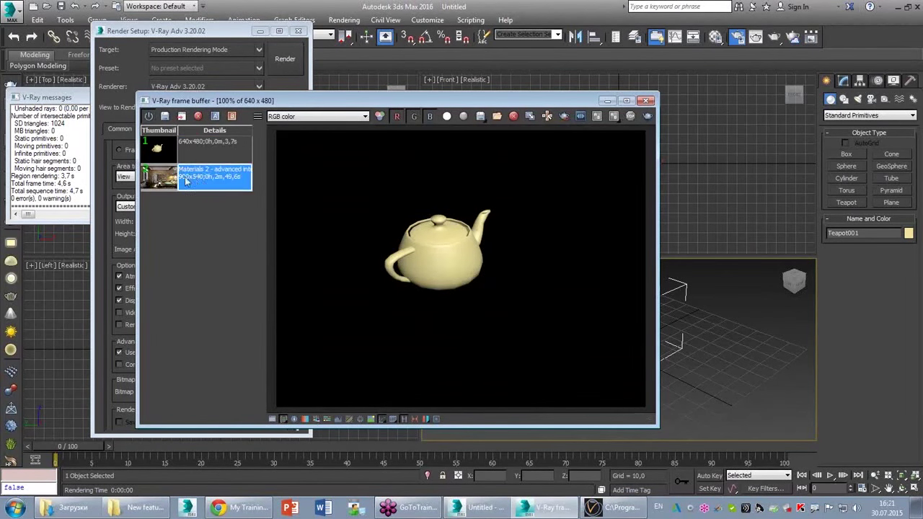
pyautogui.rightClick(156, 173)
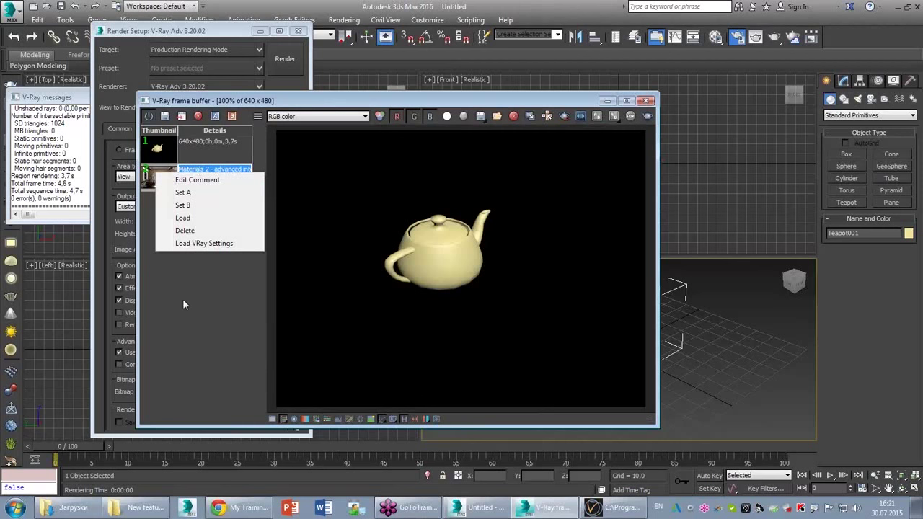
pyautogui.rightClick(161, 180)
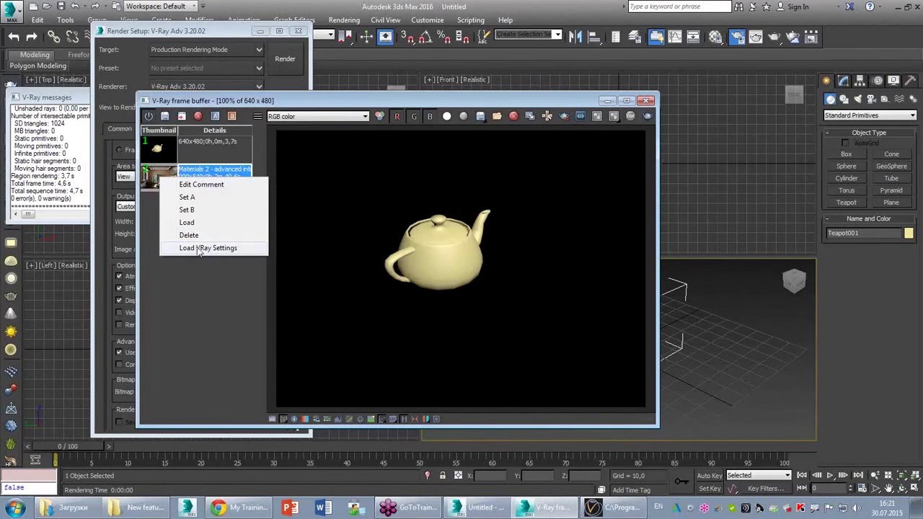
pyautogui.click(208, 248)
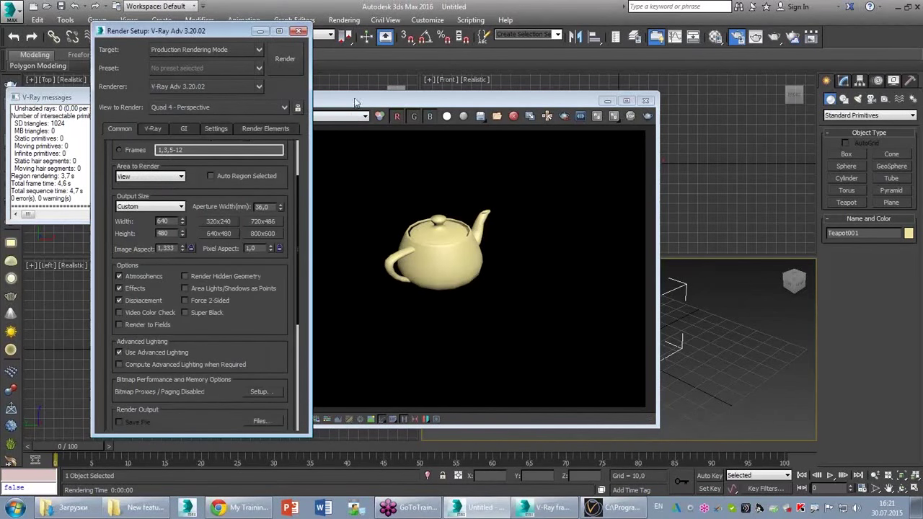
# - Render the teapot scene with the loaded settings and reposition the frame buffer
pyautogui.moveTo(356, 101); pyautogui.dragTo(596, 75)
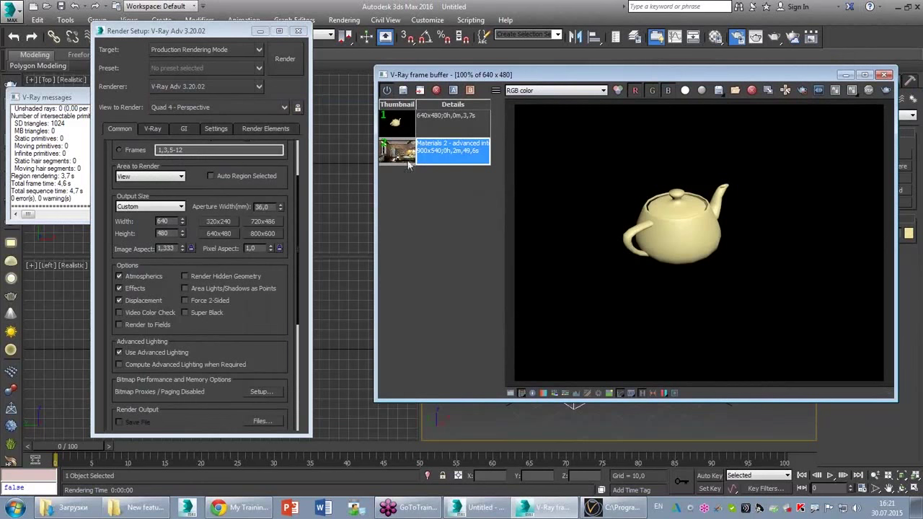
pyautogui.click(882, 92)
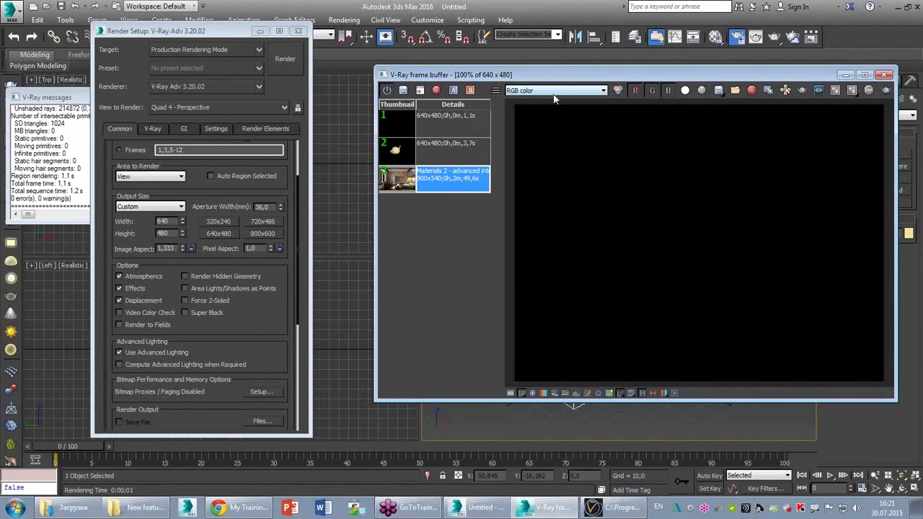
pyautogui.moveTo(546, 83); pyautogui.dragTo(384, 106)
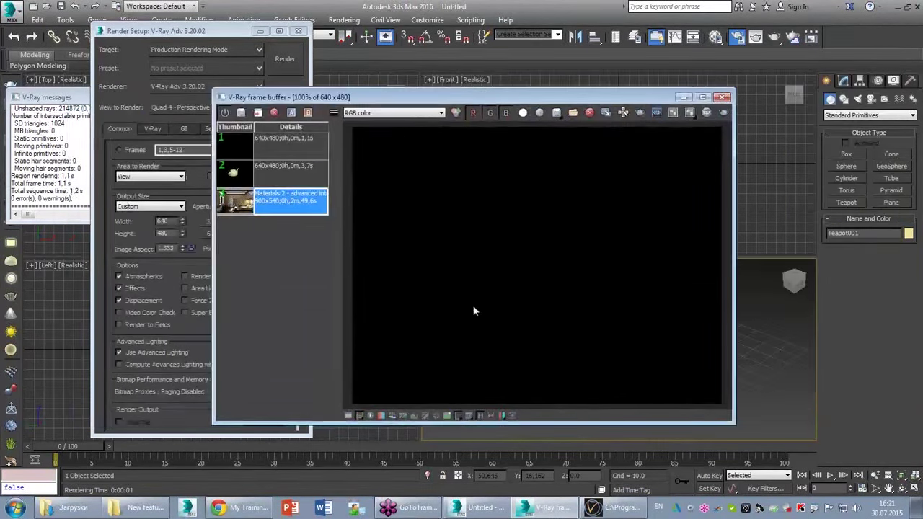
# - Browse the Render Setup tabs (GI, Settings, V-Ray) and return to Common
pyautogui.click(152, 128)
pyautogui.click(183, 129)
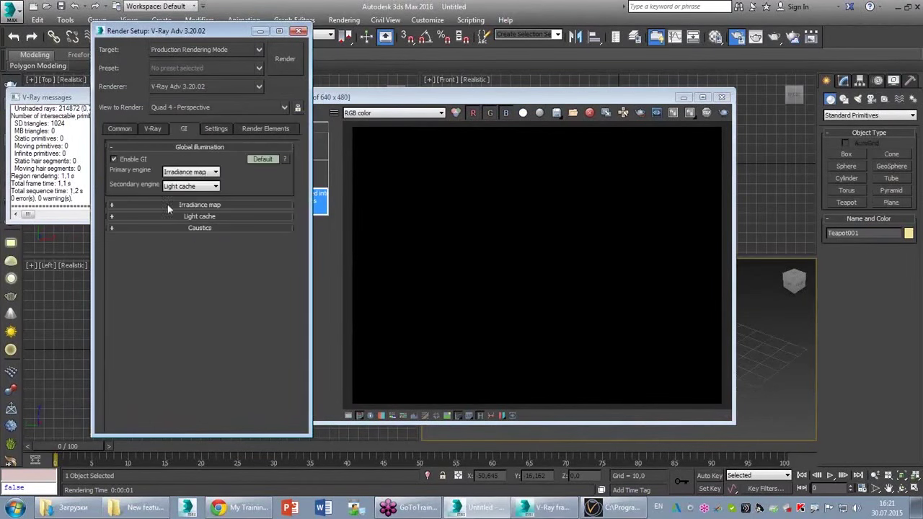
pyautogui.click(215, 128)
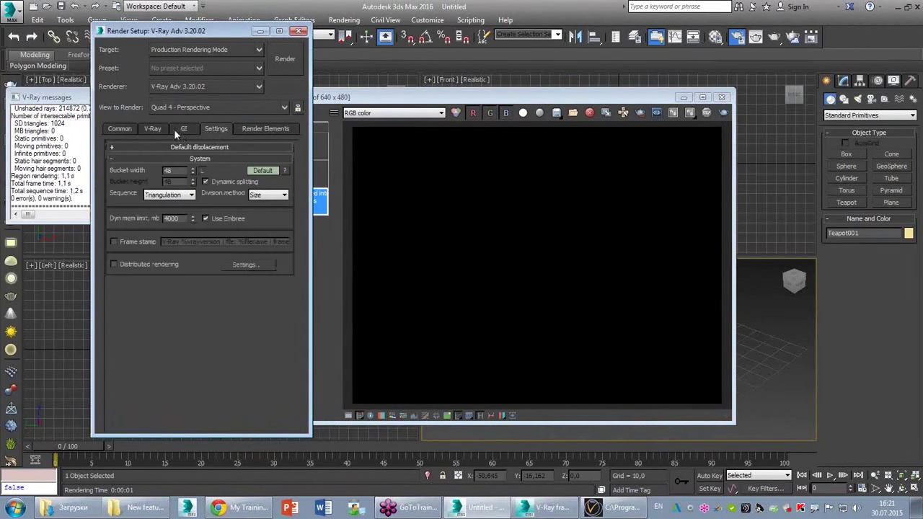
pyautogui.click(152, 129)
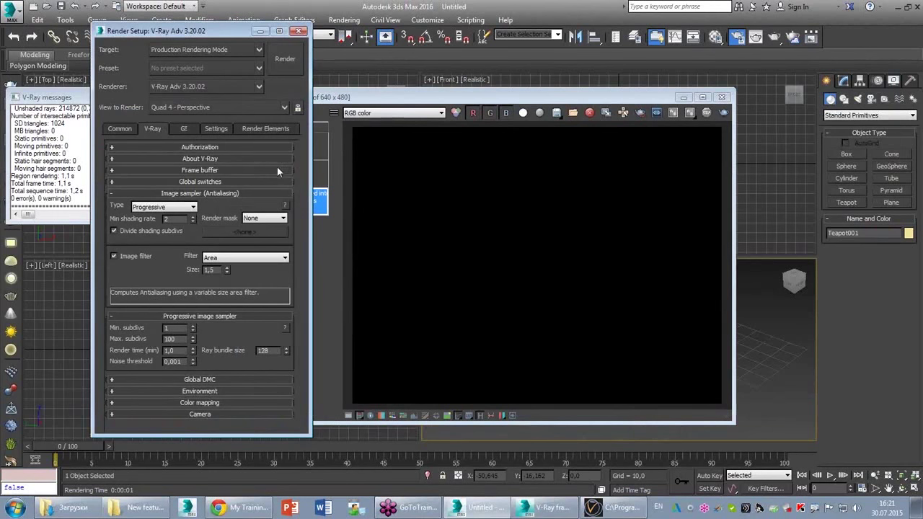
pyautogui.click(121, 128)
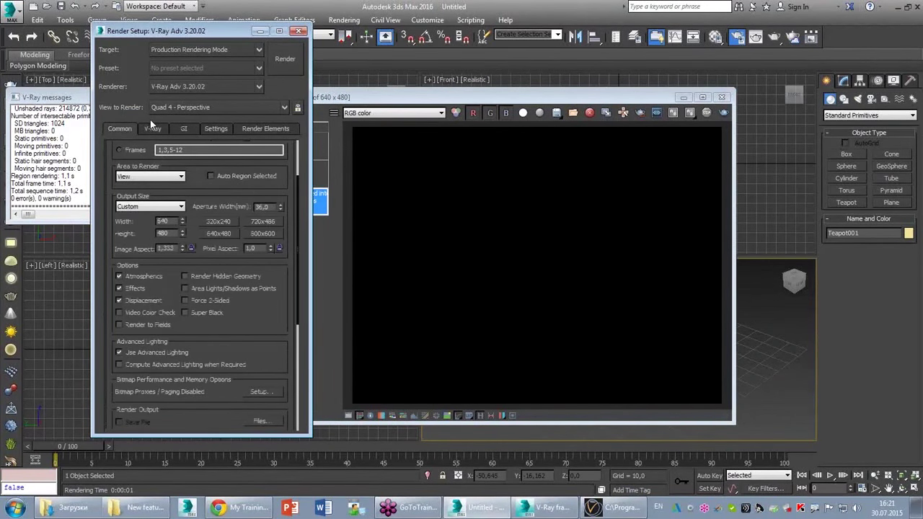
# - Try the frame buffer's save image options, closing them without saving
pyautogui.moveTo(482, 100); pyautogui.dragTo(485, 69)
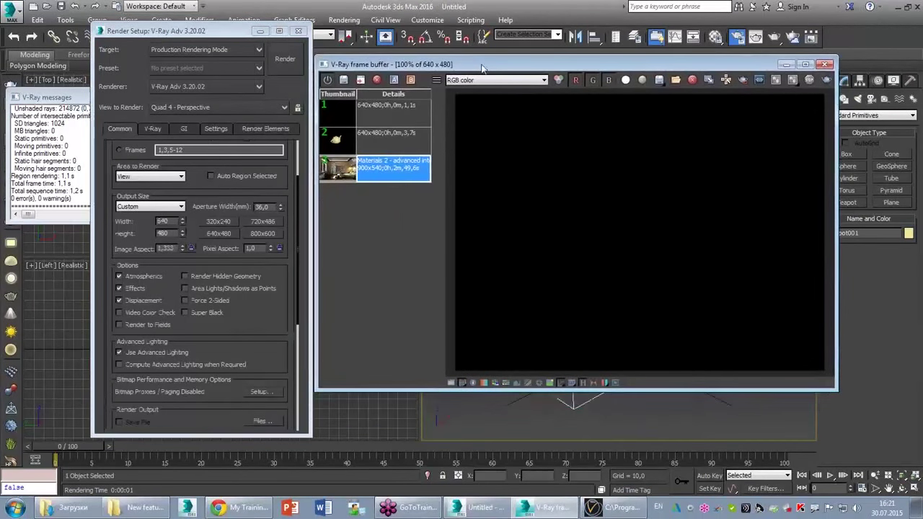
pyautogui.click(660, 80)
pyautogui.press('Escape')
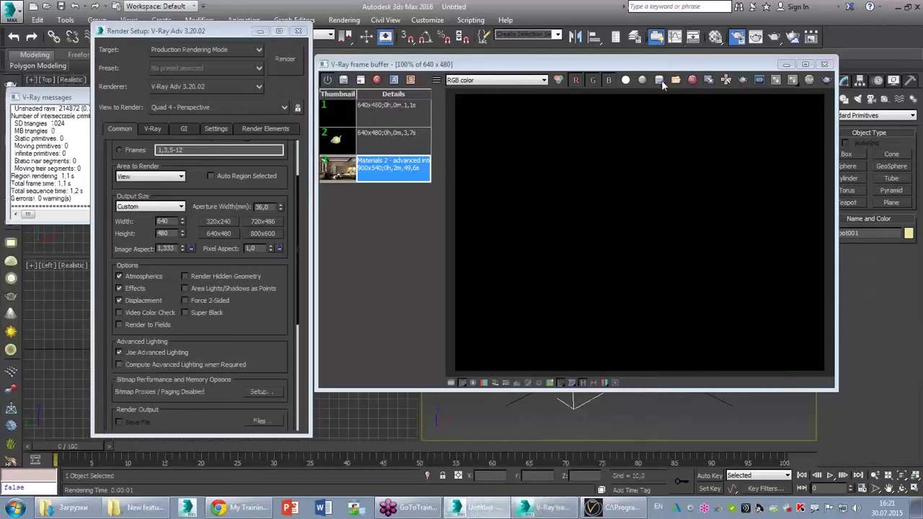
pyautogui.moveTo(661, 81); pyautogui.dragTo(667, 134)
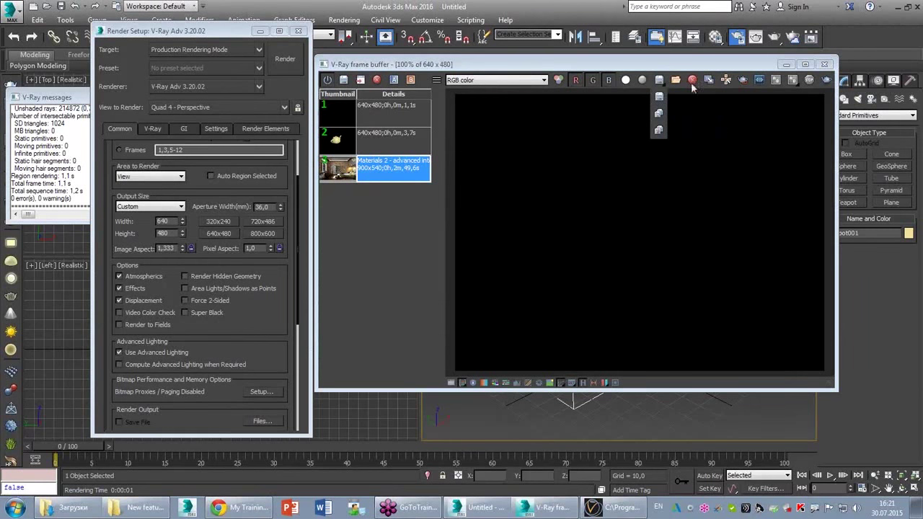
pyautogui.click(766, 146)
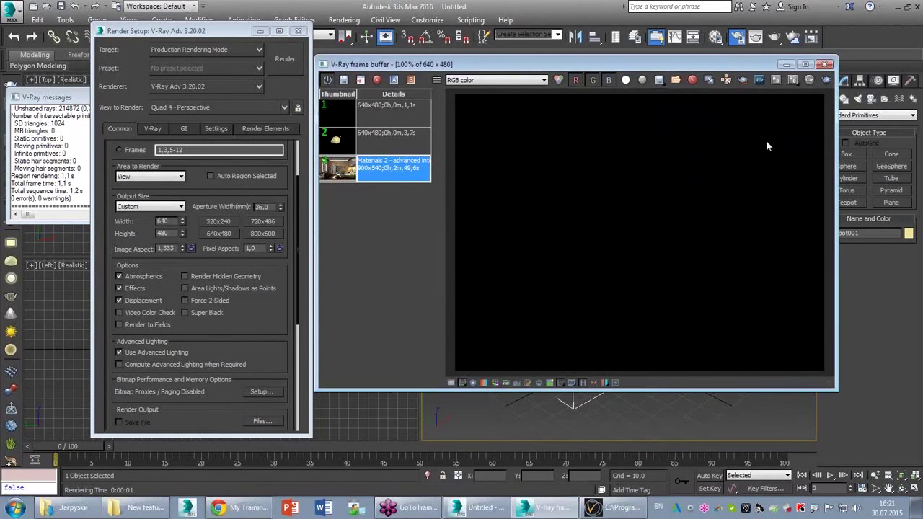
# - Close the Render Setup, V-Ray messages and frame buffer windows
pyautogui.click(298, 31)
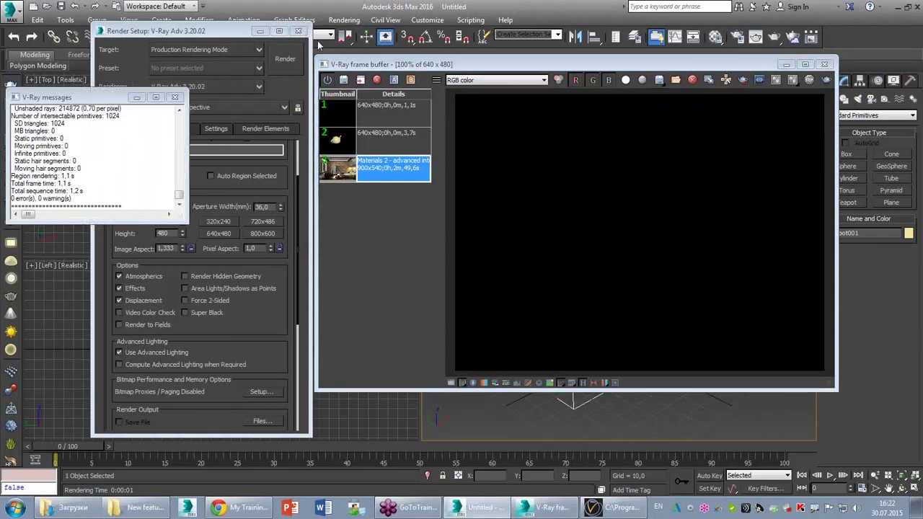
pyautogui.click(174, 97)
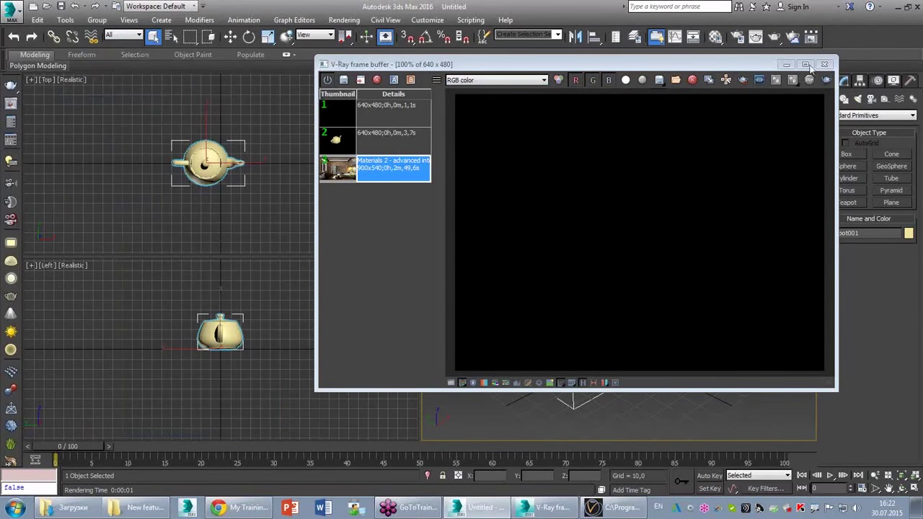
pyautogui.click(825, 64)
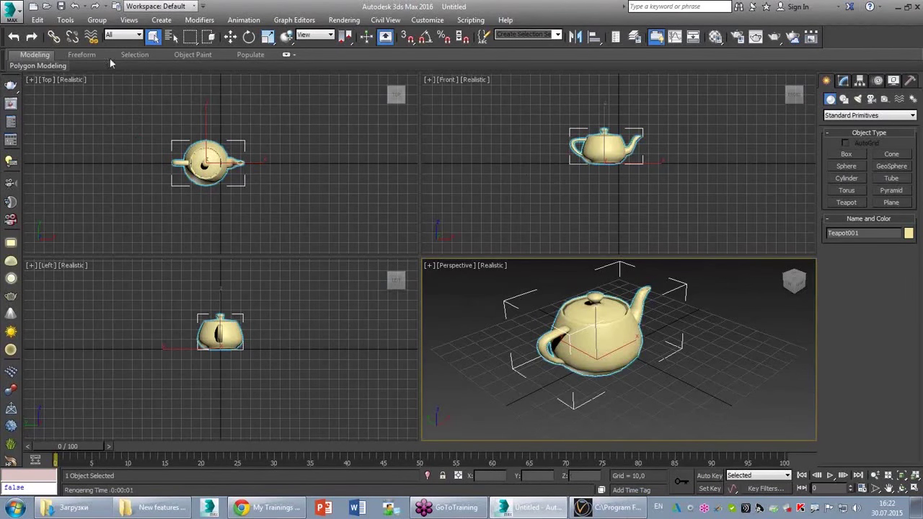
# - Reset the scene to empty, choosing Don't Save for the current changes
pyautogui.click(12, 12)
pyautogui.click(49, 70)
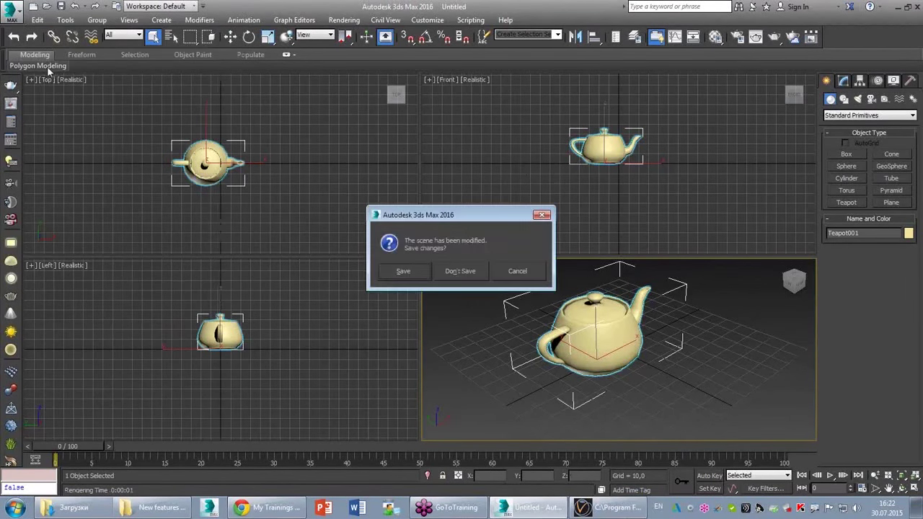
pyautogui.click(458, 271)
# - In Render Setup, switch the renderer from Default Scanline to V-Ray Adv 3.20.02
pyautogui.click(737, 36)
pyautogui.scroll(-2, 296, 332)
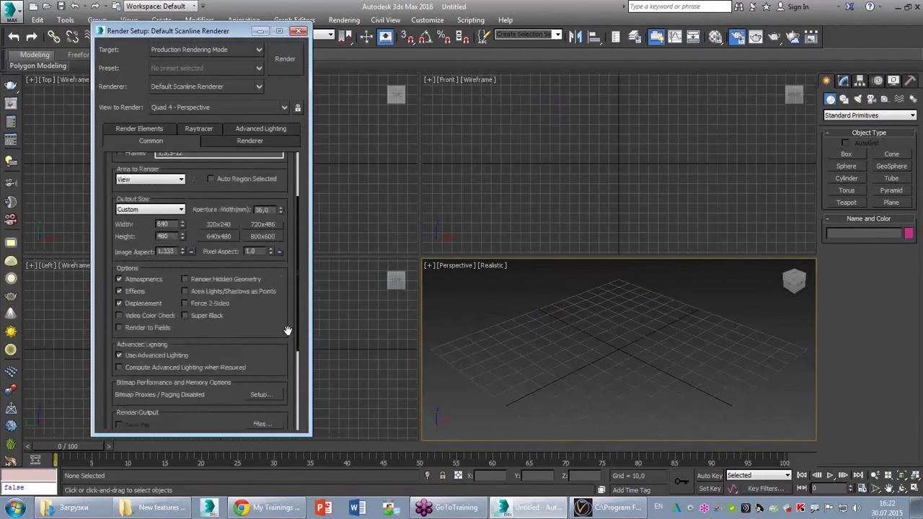
pyautogui.scroll(-4, 288, 310)
pyautogui.scroll(4, 285, 297)
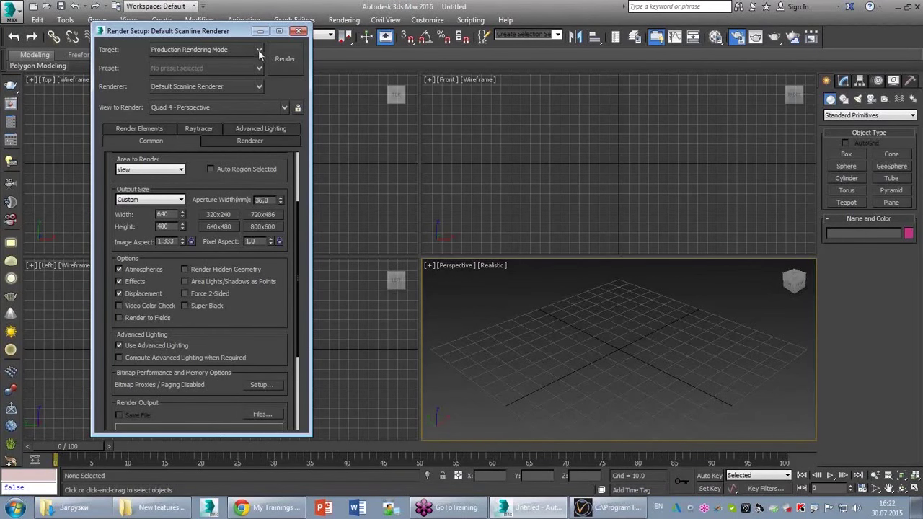
pyautogui.click(259, 86)
pyautogui.click(197, 167)
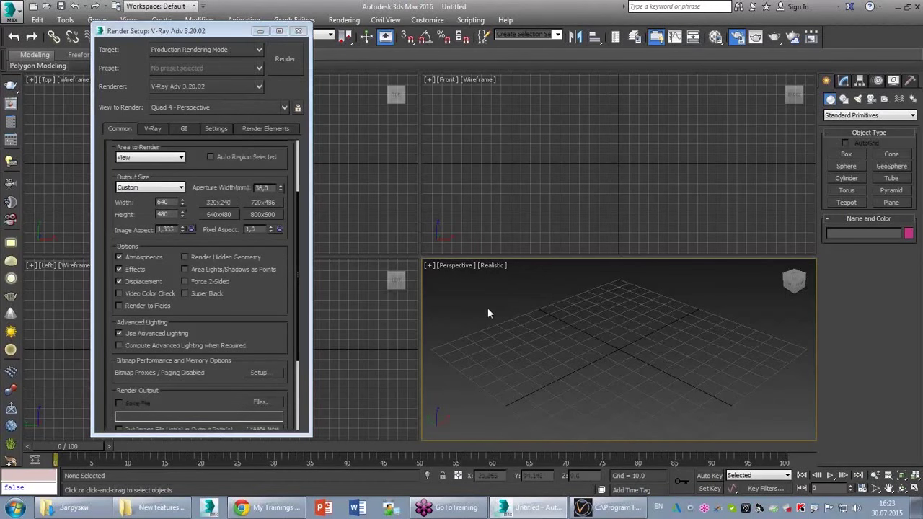
# - Add a VRayEnvironmentFog atmosphere effect in Environment and Effects, then close the dialog
pyautogui.press('8')
pyautogui.click(316, 280)
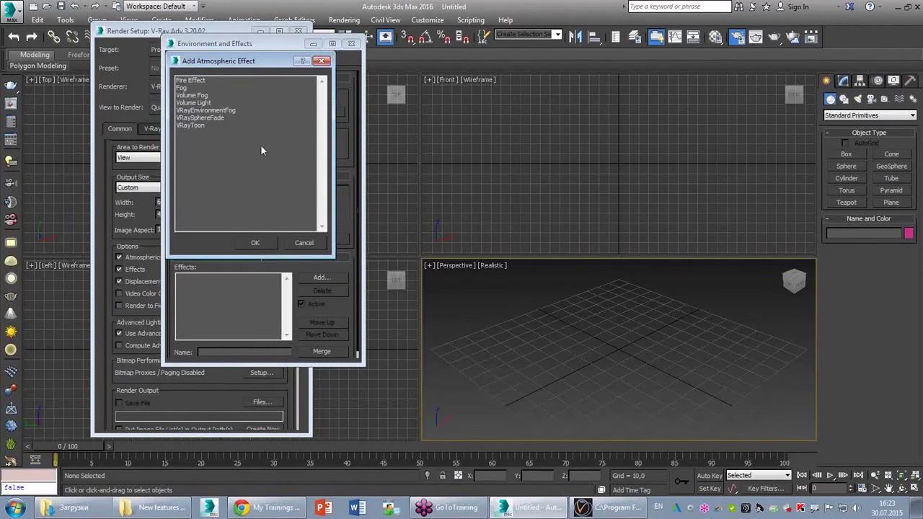
pyautogui.click(217, 111)
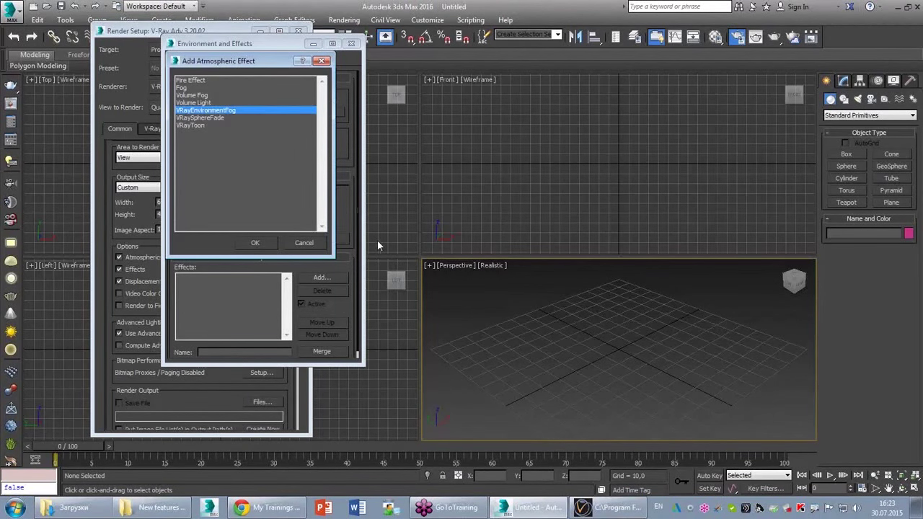
pyautogui.click(256, 242)
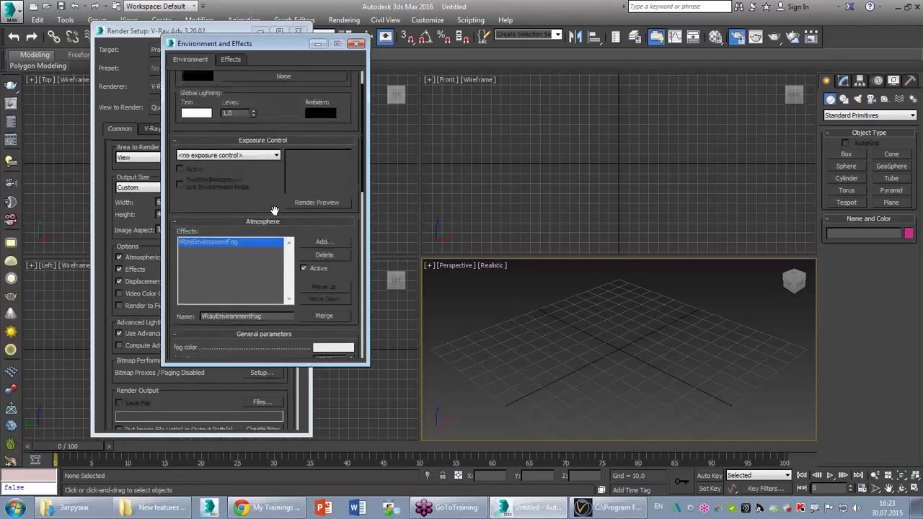
pyautogui.moveTo(275, 211); pyautogui.dragTo(265, 29)
pyautogui.scroll(10, 267, 217)
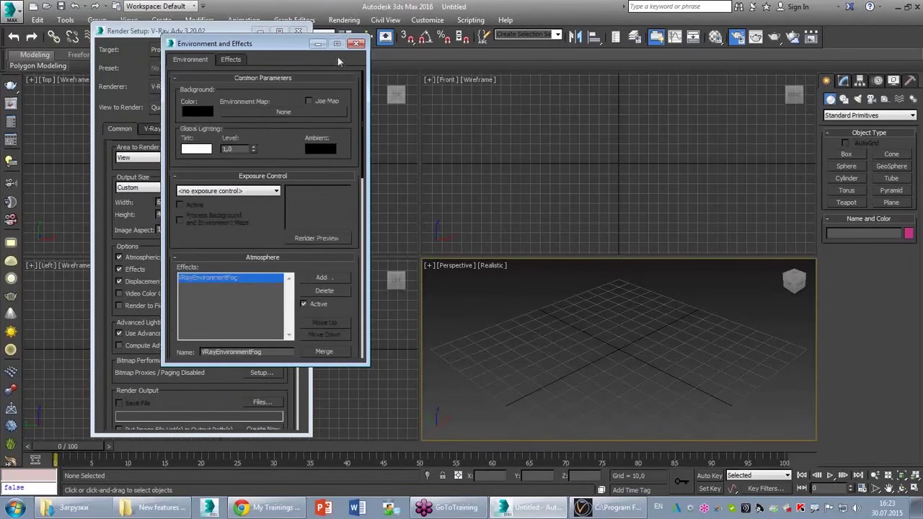
pyautogui.click(356, 44)
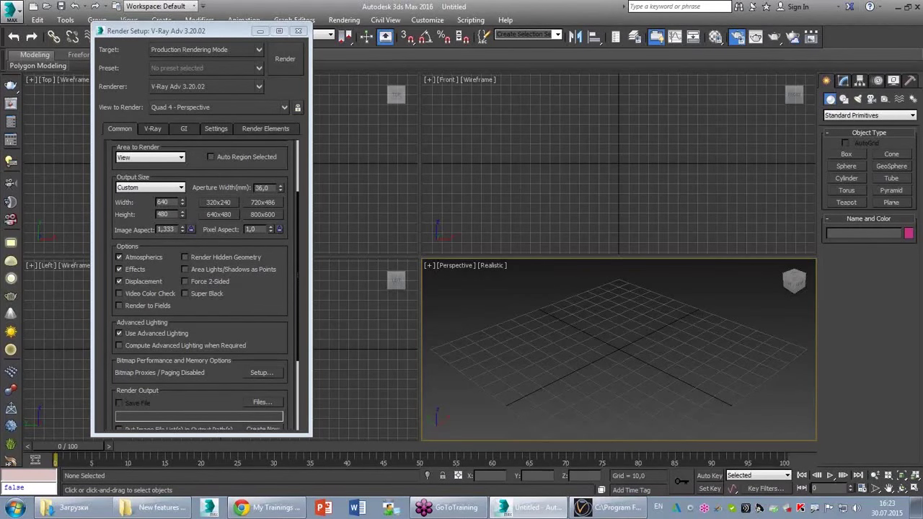
pyautogui.hotkey('alt', 'shift')
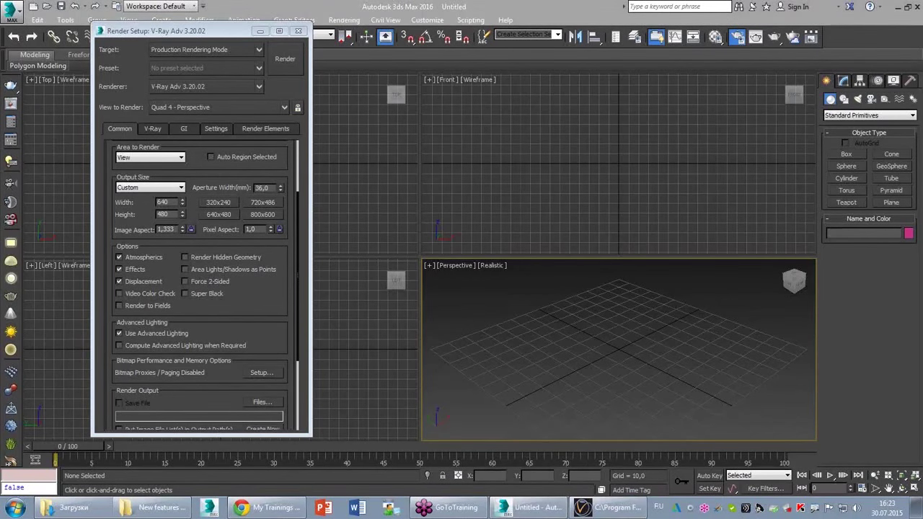